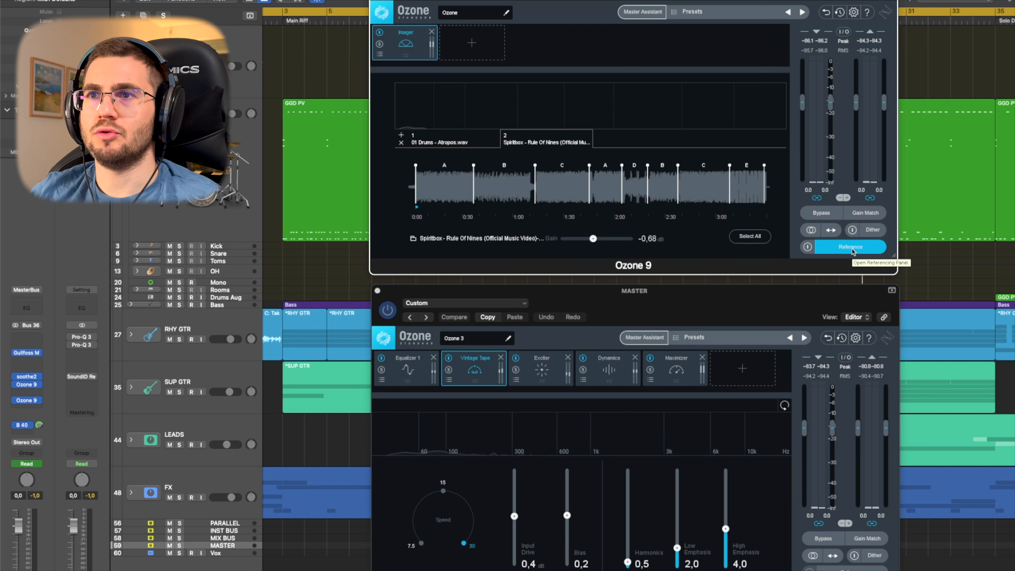
Show the Imager module's stereo width settings in the first Ozone instance and close its window.
{"action": "left_click", "coordinate": [404, 41]}
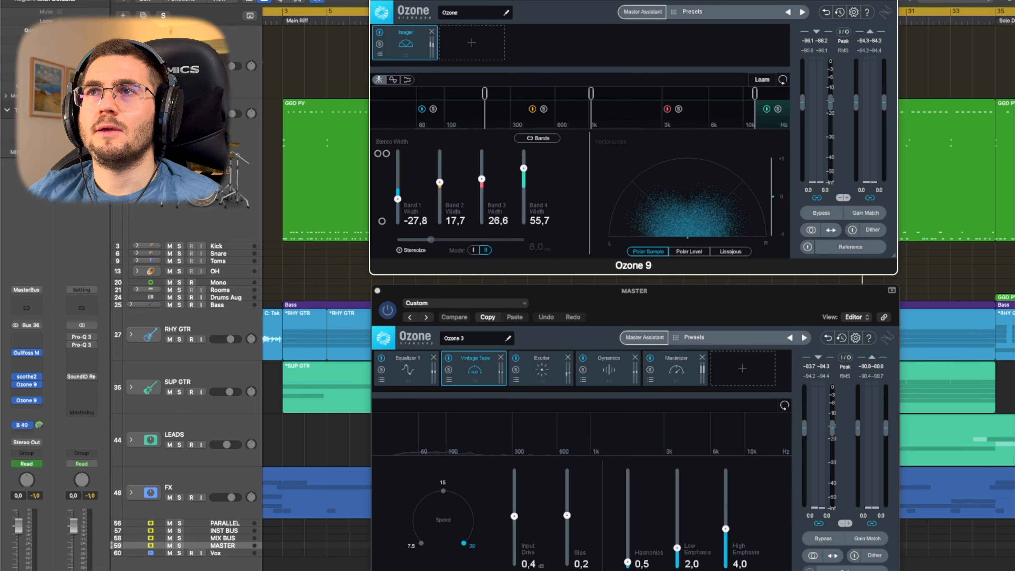
{"action": "left_click_drag", "start_coordinate": [415, 1], "coordinate": [394, 0]}
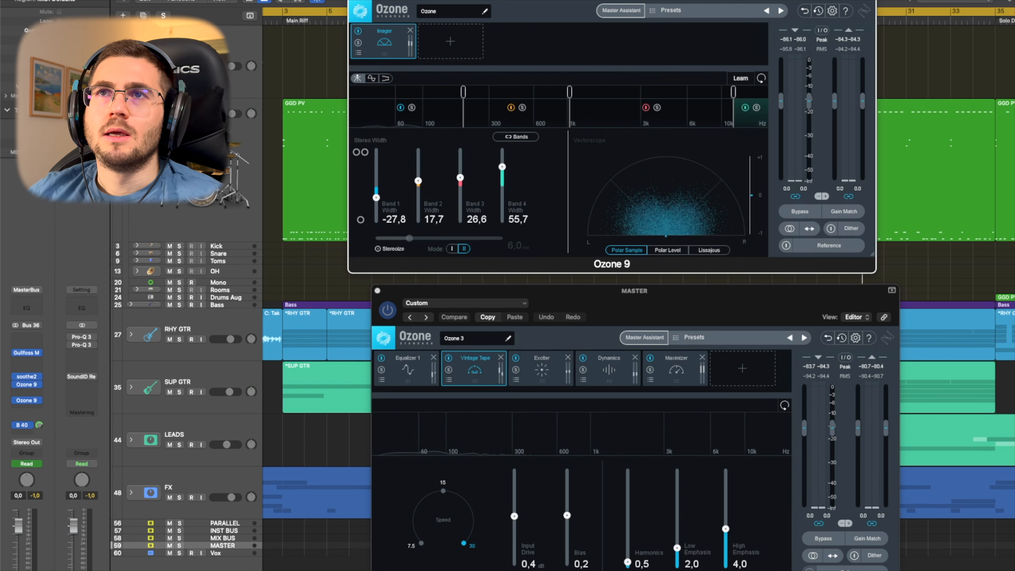
{"action": "left_click", "coordinate": [354, 0]}
Reposition the remaining MASTER Ozone window over the arrangement and display its Equalizer 1 module.
{"action": "left_click_drag", "start_coordinate": [647, 309], "coordinate": [610, 148]}
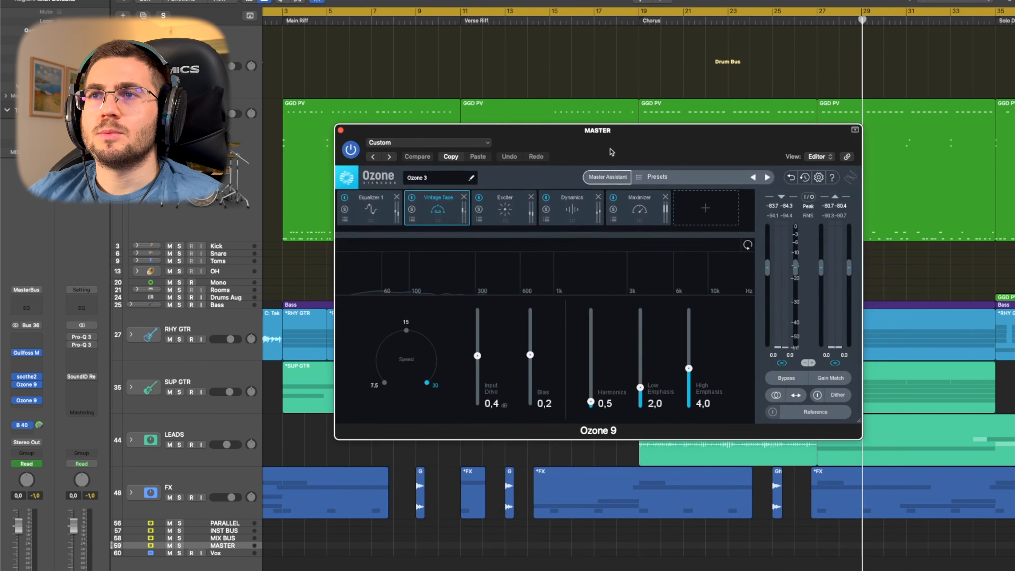
{"action": "left_click", "coordinate": [363, 218]}
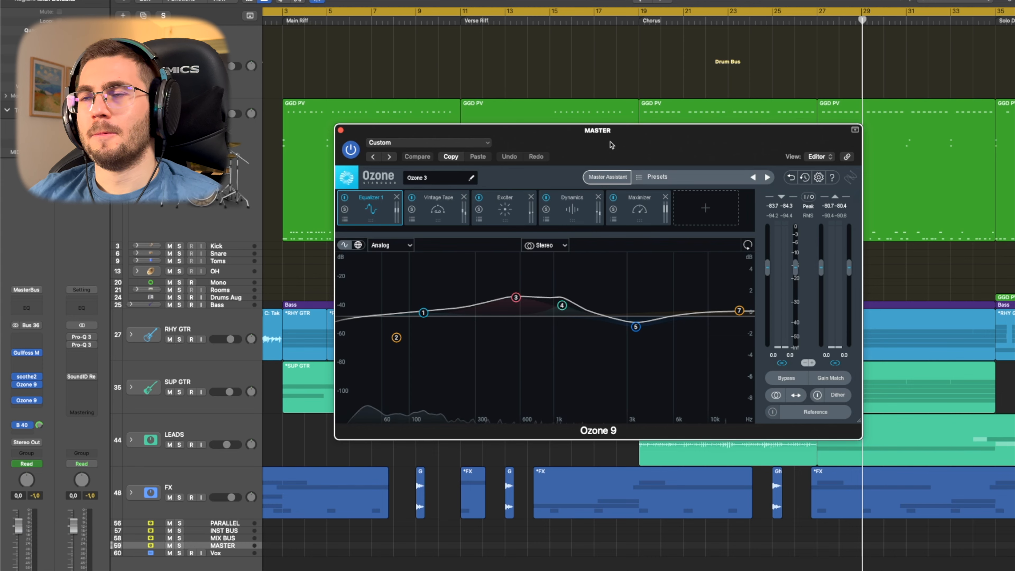
{"action": "left_click_drag", "start_coordinate": [612, 145], "coordinate": [608, 147]}
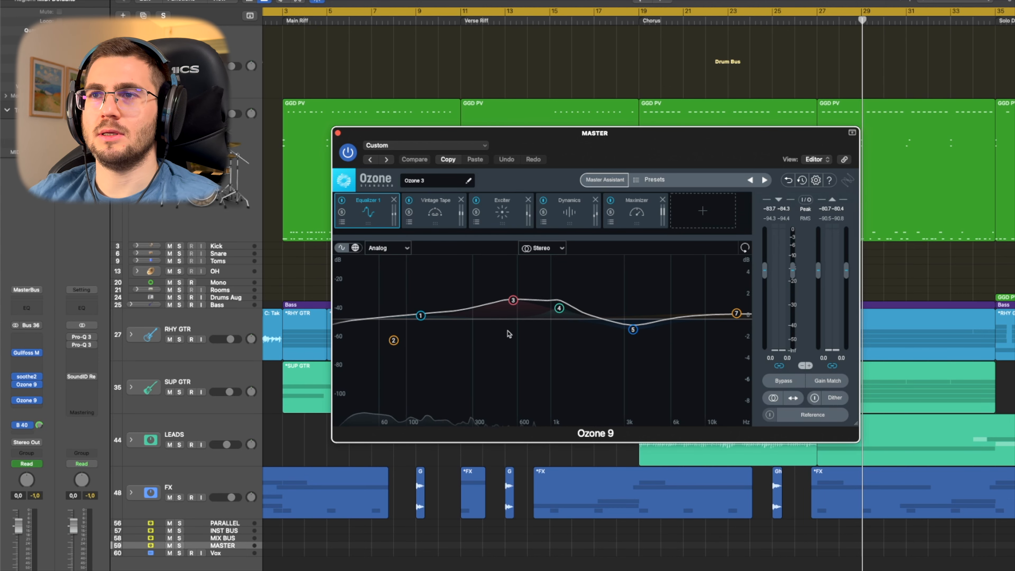
{"action": "left_click_drag", "start_coordinate": [695, 151], "coordinate": [693, 153]}
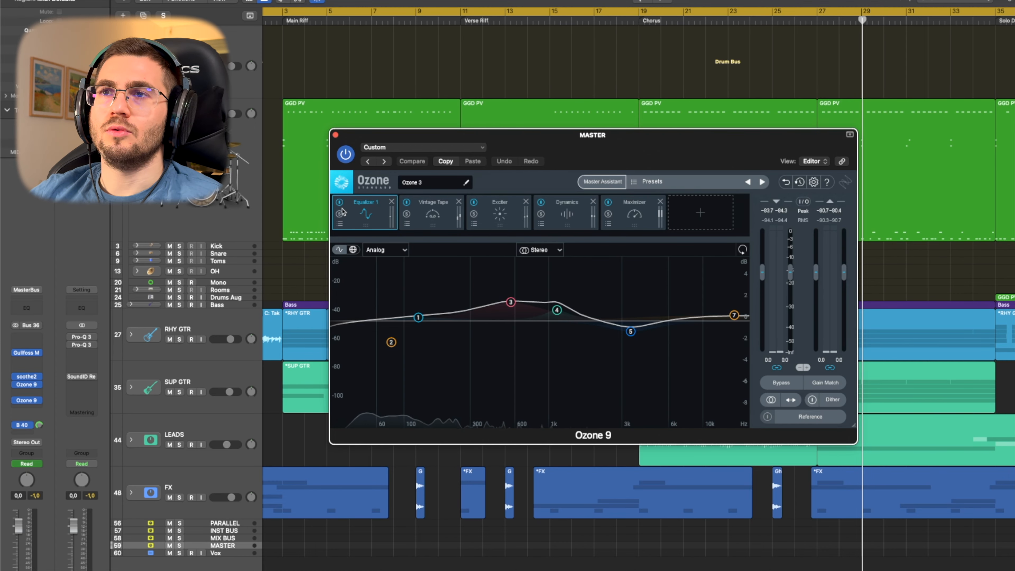
{"action": "left_click_drag", "start_coordinate": [599, 155], "coordinate": [625, 150]}
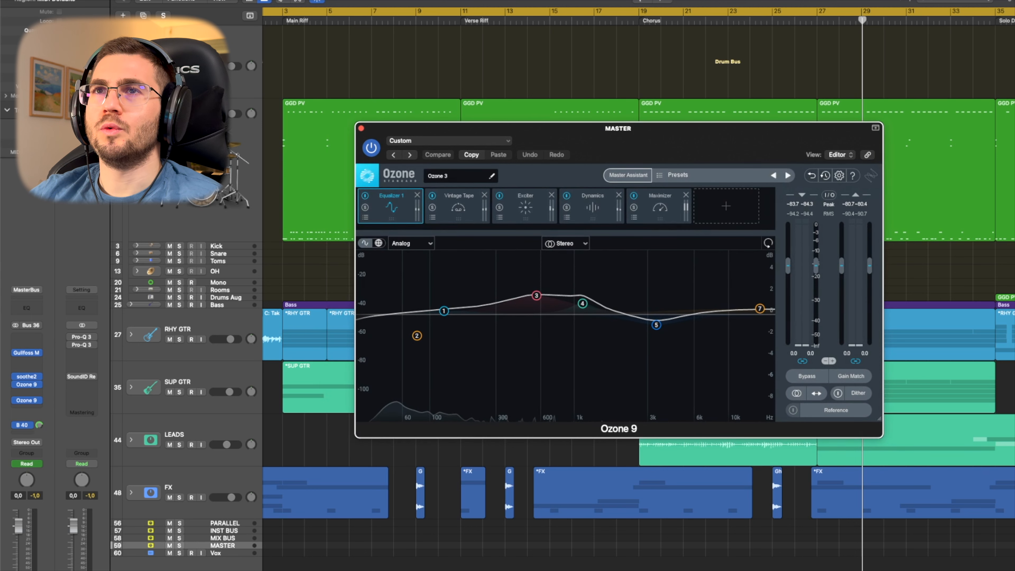
Zoom out to the whole song and set the cycle range and playhead to the Main Riff section.
{"action": "key", "text": "super+Left"}
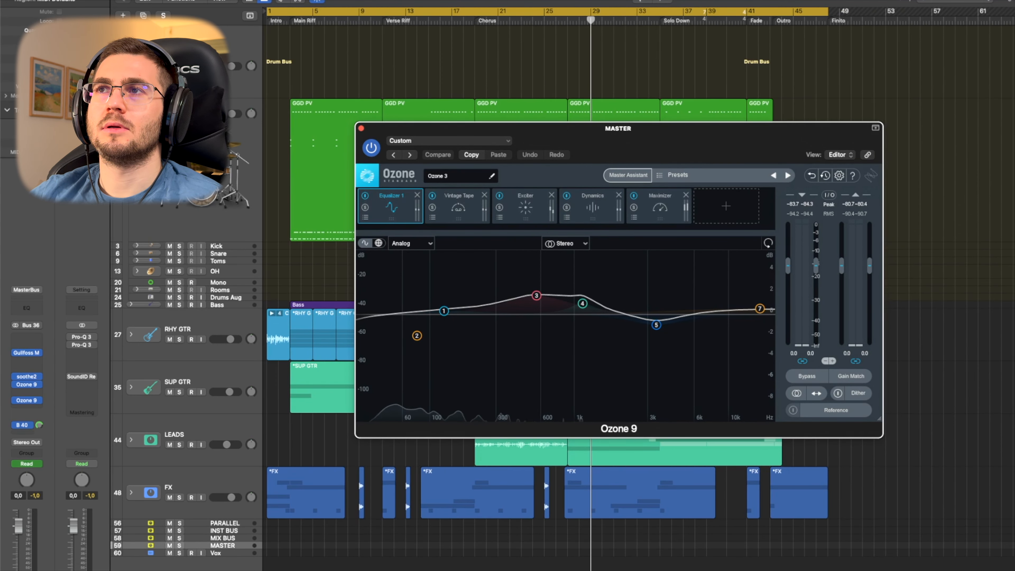
{"action": "left_click", "coordinate": [309, 25]}
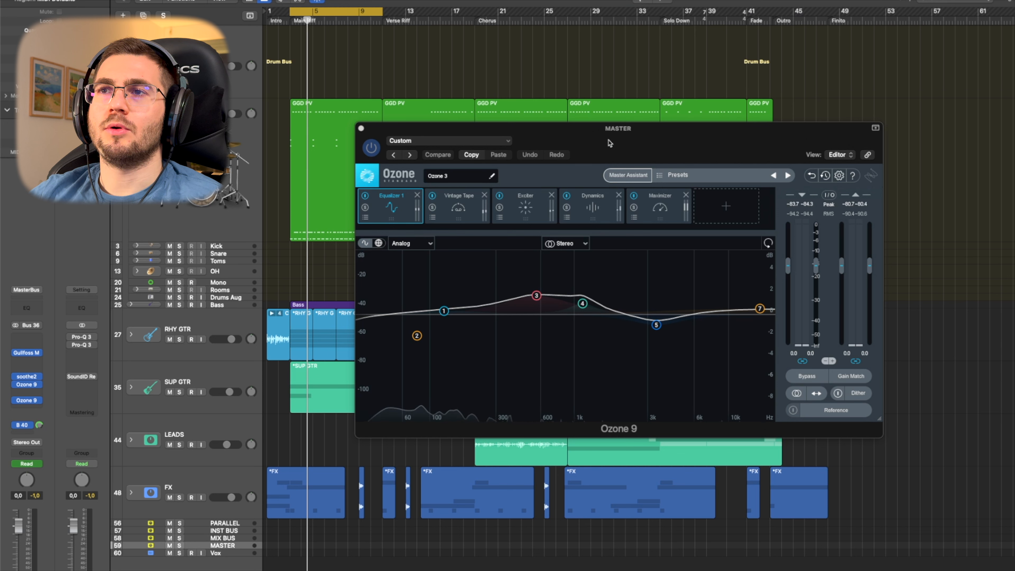
Look through the Maximizer, Dynamics, Exciter, Vintage Tape and Equalizer 1 module settings.
{"action": "left_click", "coordinate": [660, 208]}
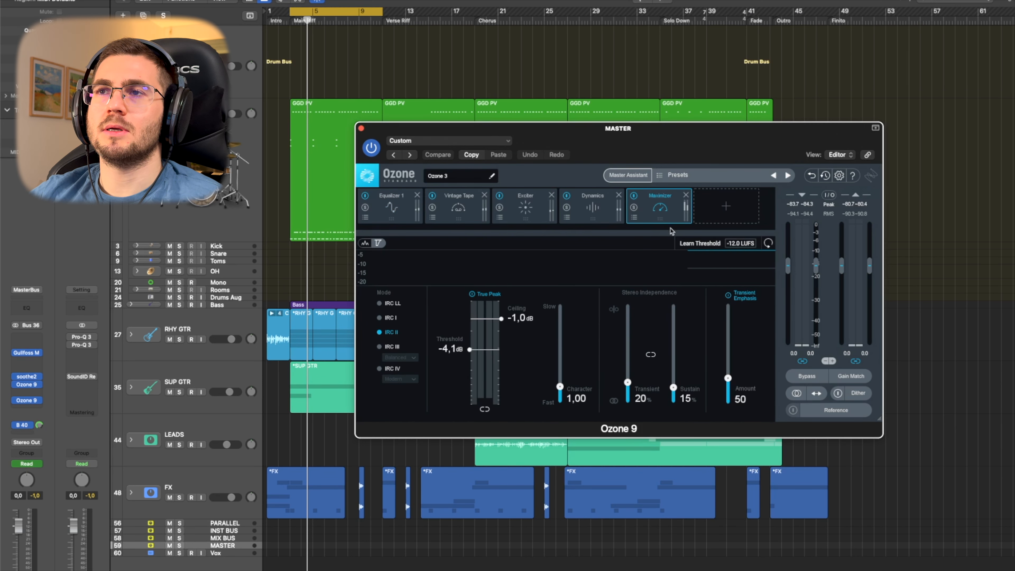
{"action": "left_click", "coordinate": [581, 202]}
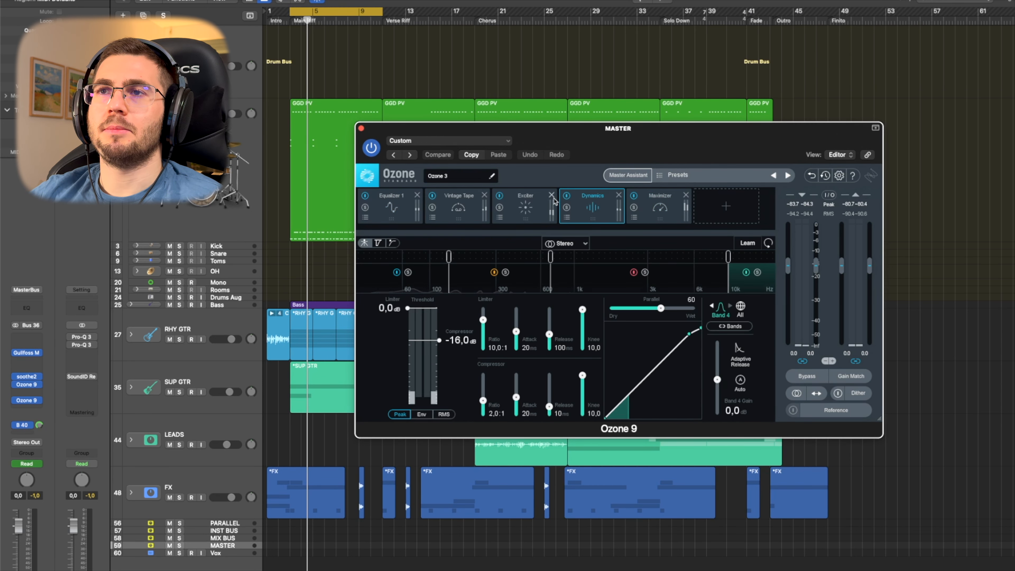
{"action": "left_click", "coordinate": [526, 207]}
{"action": "left_click", "coordinate": [459, 207]}
{"action": "left_click", "coordinate": [410, 212]}
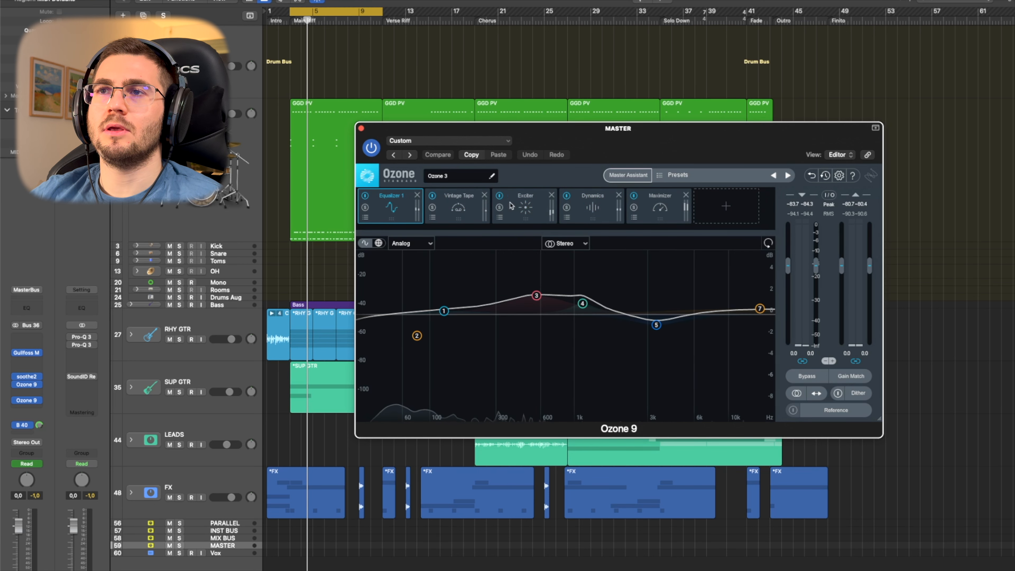
Bypass the Dynamics, Exciter, Vintage Tape and Equalizer 1 modules, leaving only the Maximizer active.
{"action": "left_click", "coordinate": [516, 209]}
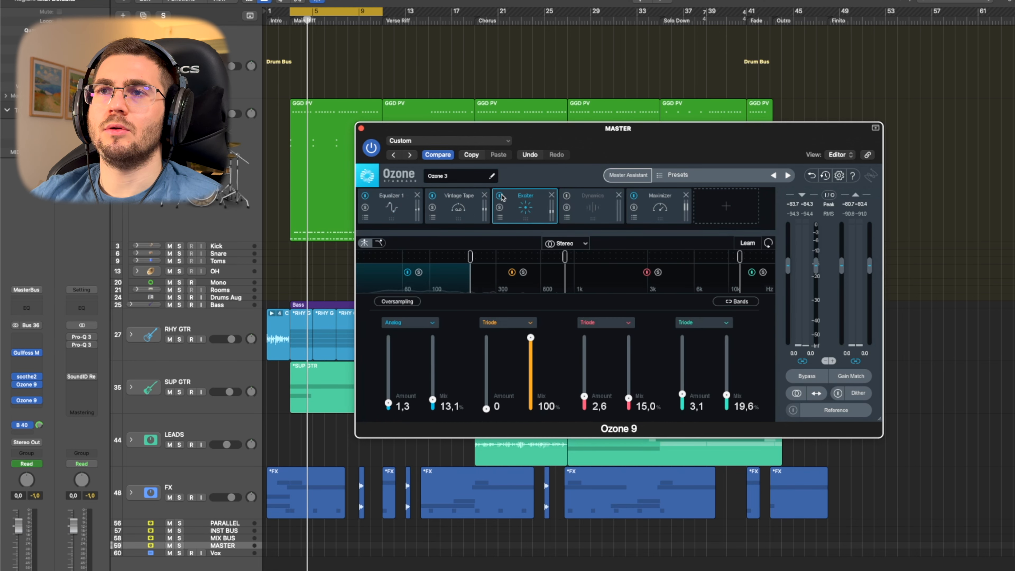
{"action": "left_click", "coordinate": [472, 203]}
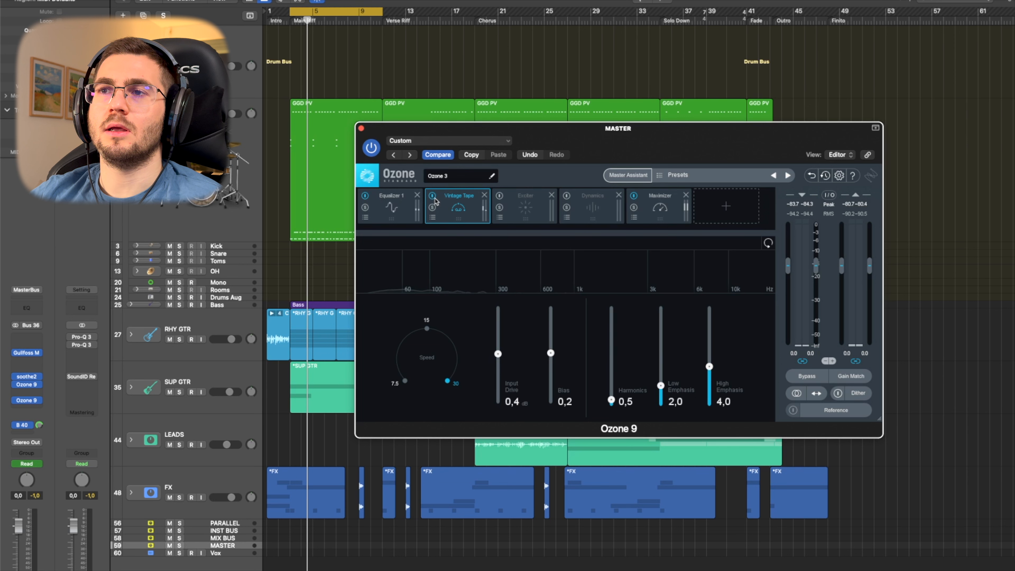
{"action": "left_click", "coordinate": [433, 196]}
{"action": "left_click", "coordinate": [365, 196]}
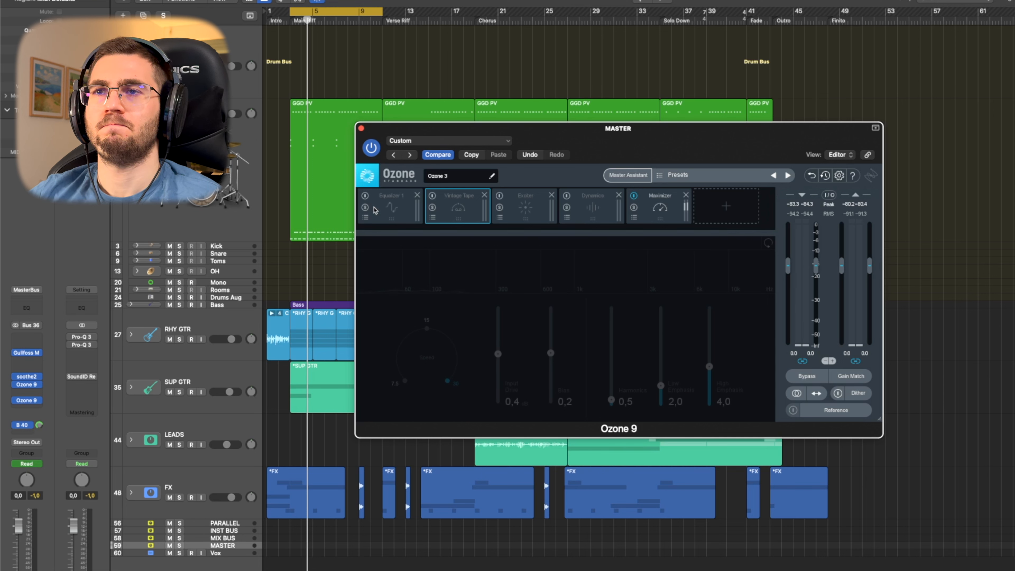
Play the Main Riff loop and re-enable Equalizer 1, Vintage Tape and Exciter one at a time.
{"action": "key", "text": "space"}
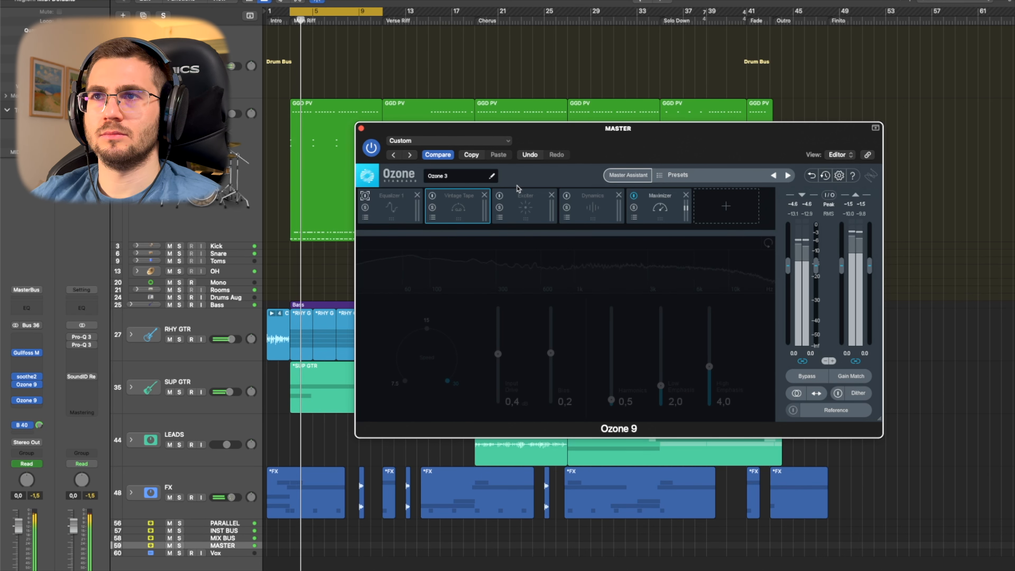
{"action": "left_click", "coordinate": [364, 196]}
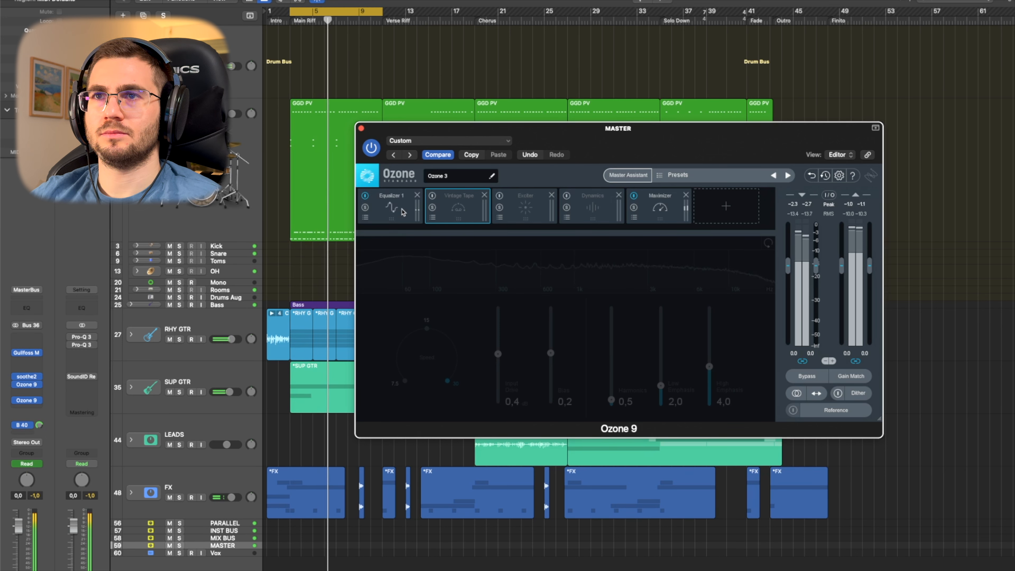
{"action": "left_click", "coordinate": [432, 196]}
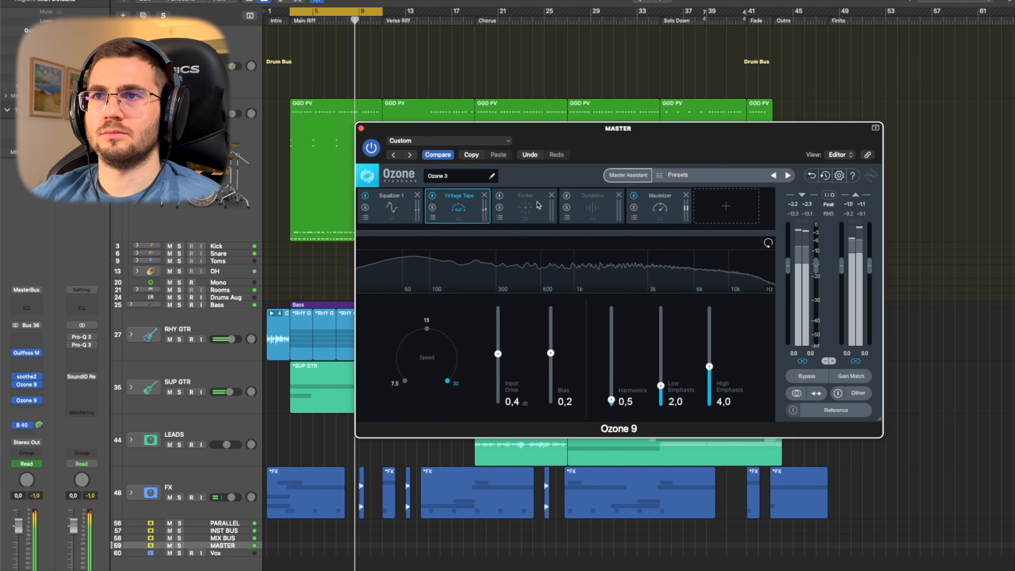
{"action": "left_click", "coordinate": [500, 196]}
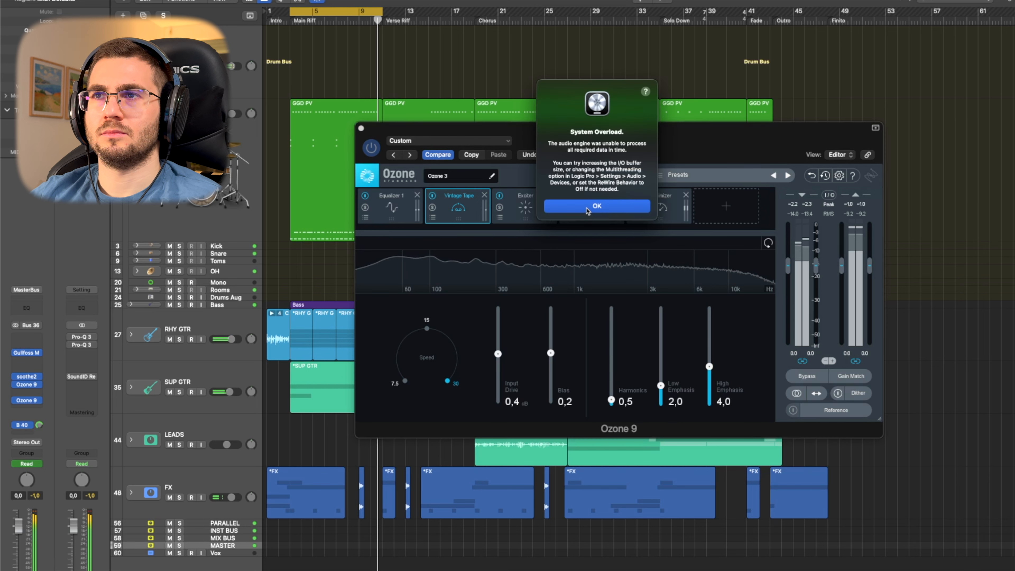
Dismiss the System Overload alert and restart the Main Riff loop to compare the Exciter bypassed and active.
{"action": "left_click", "coordinate": [587, 210]}
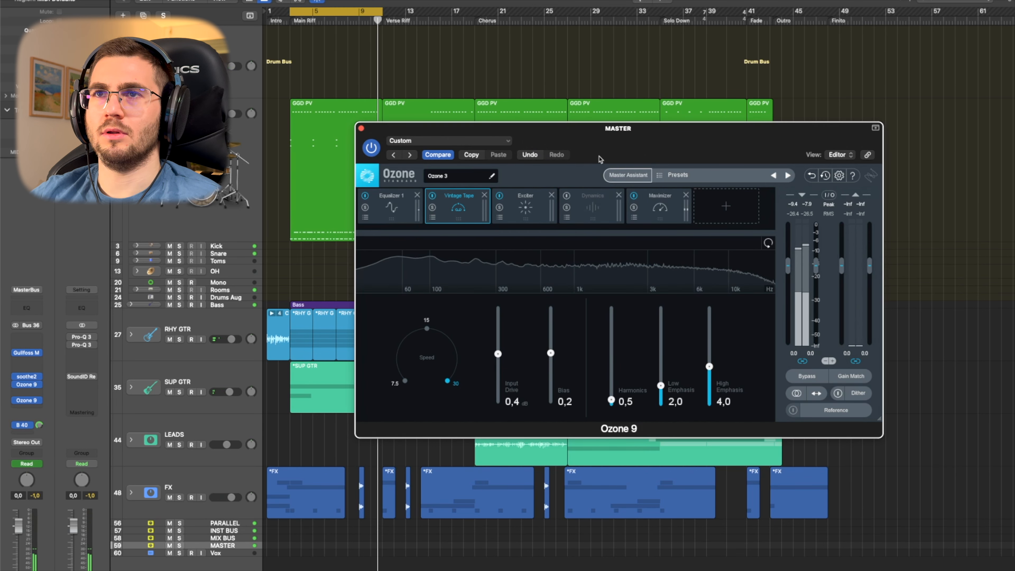
{"action": "key", "text": "space"}
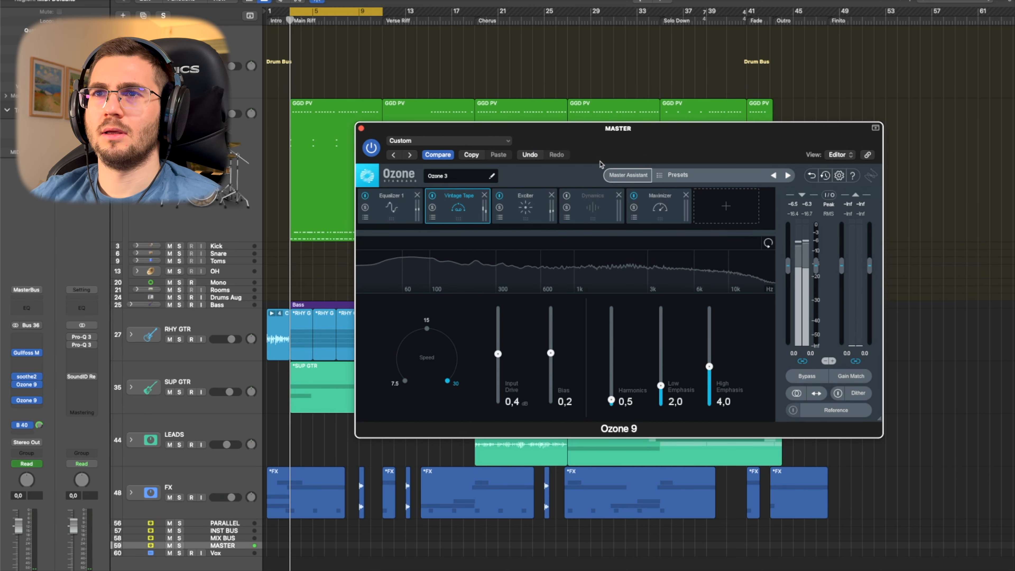
{"action": "key", "text": "space"}
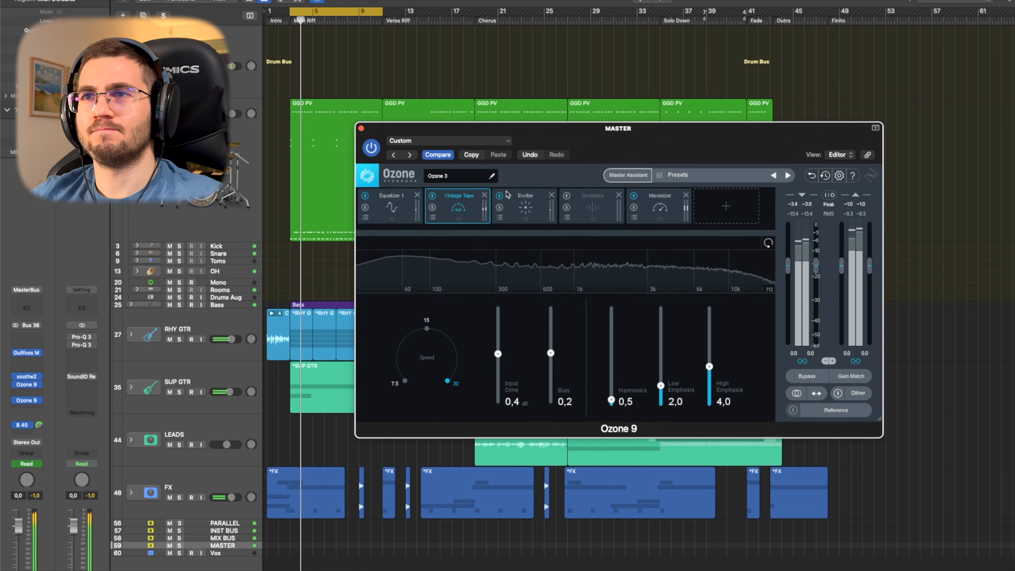
{"action": "left_click", "coordinate": [500, 196]}
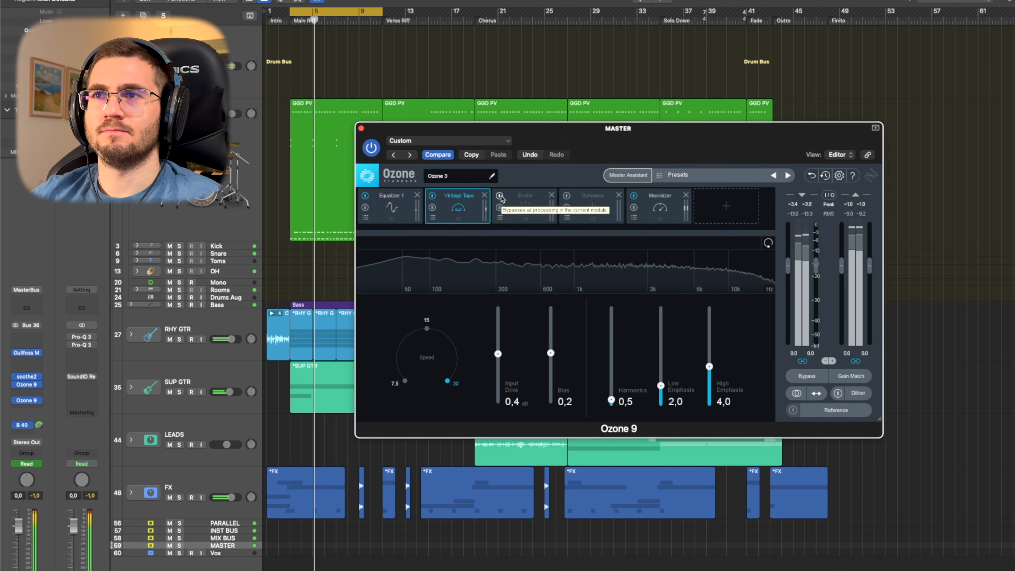
{"action": "left_click", "coordinate": [500, 196]}
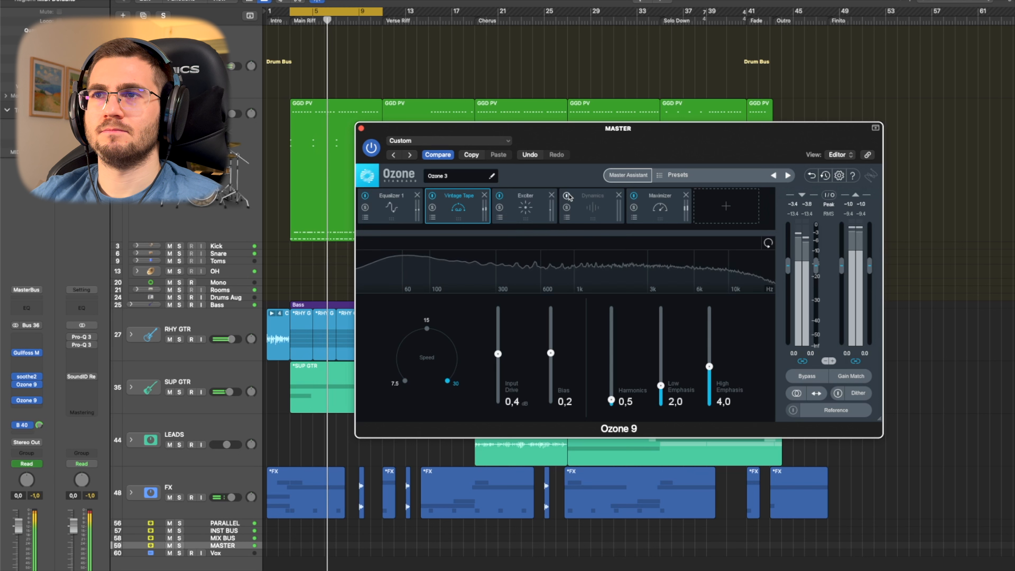
Re-enable the Dynamics module, compare it bypassed and active during playback, and stop the playback.
{"action": "left_click", "coordinate": [567, 195]}
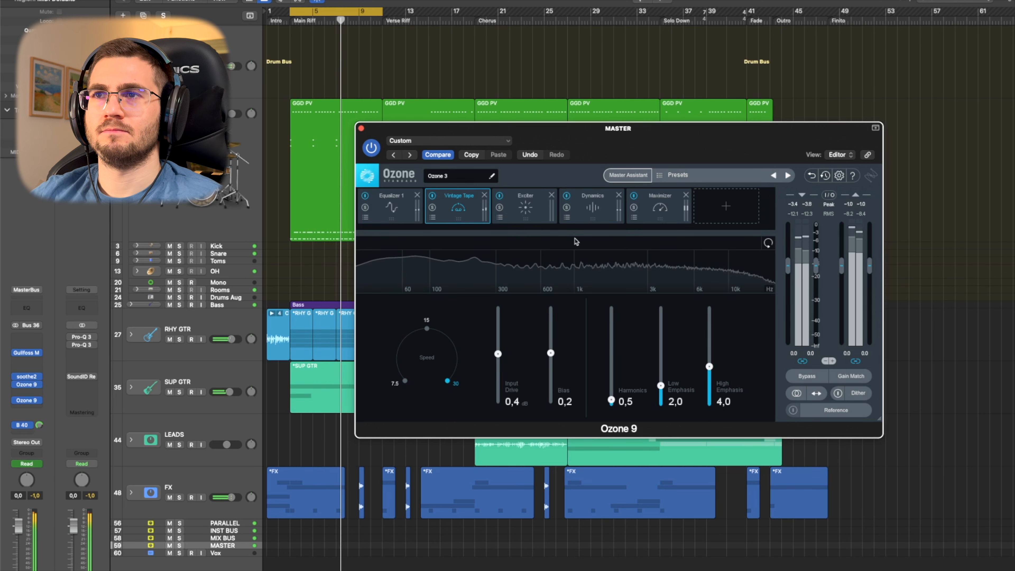
{"action": "left_click", "coordinate": [569, 200]}
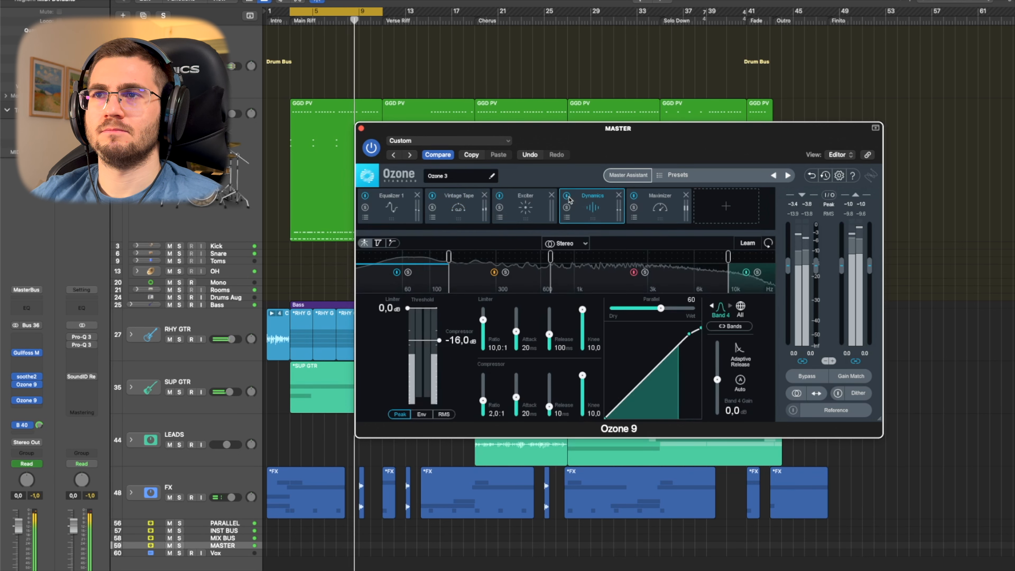
{"action": "left_click", "coordinate": [567, 197]}
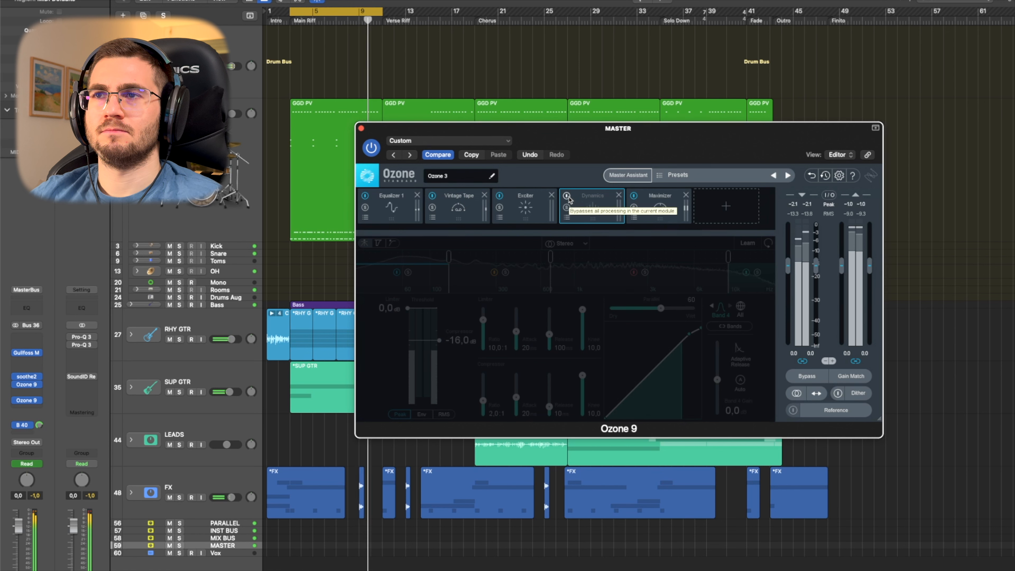
{"action": "left_click", "coordinate": [568, 196]}
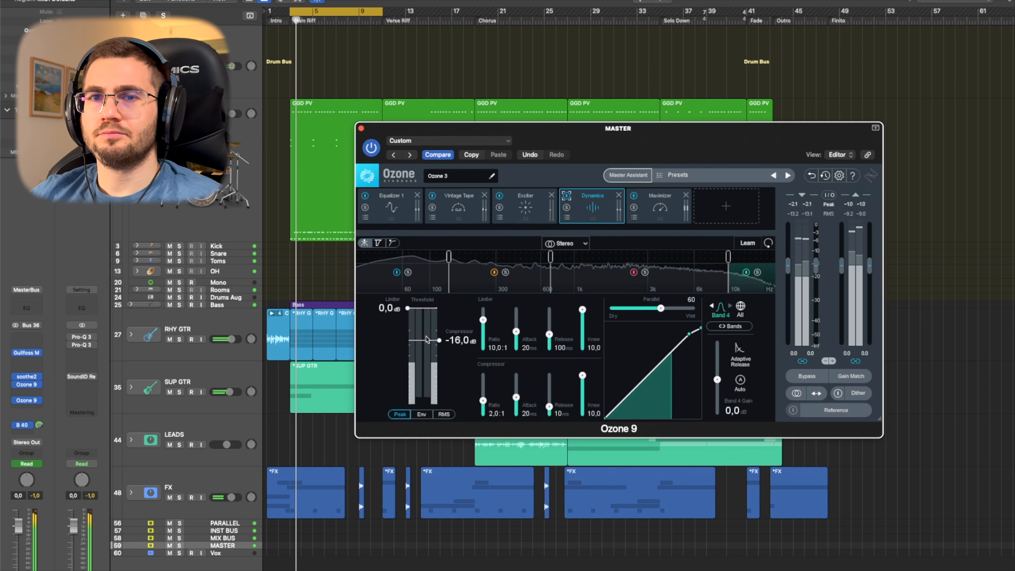
{"action": "key", "text": "space"}
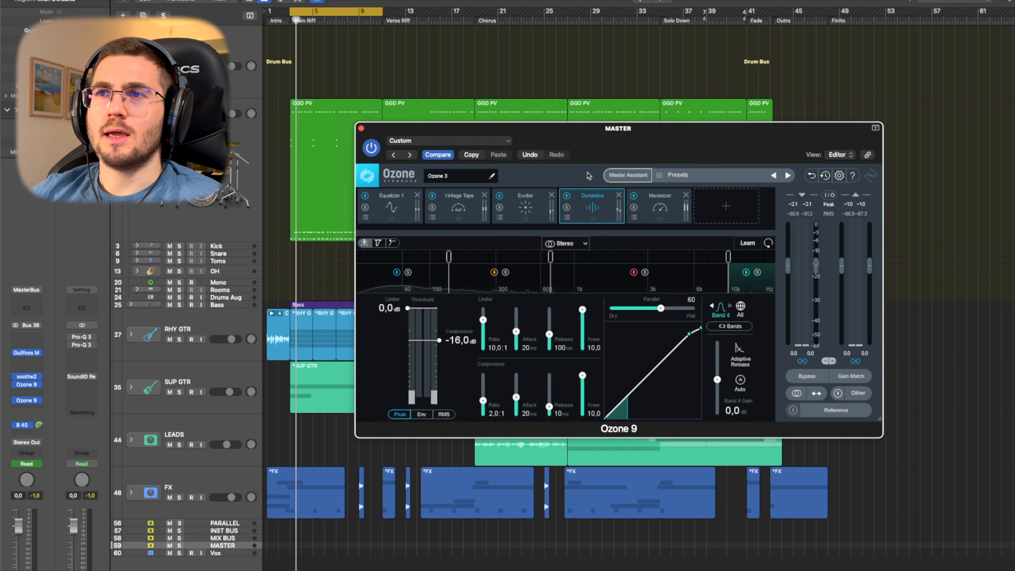
Display the Equalizer 1 module's curve to examine its bands.
{"action": "left_click", "coordinate": [400, 214]}
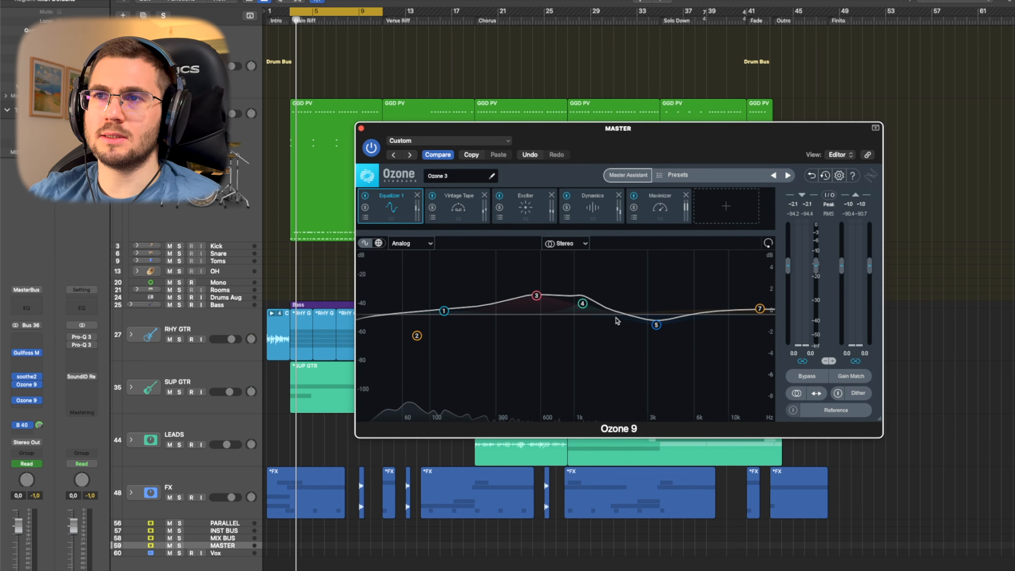
{"action": "left_click_drag", "start_coordinate": [629, 138], "coordinate": [626, 141]}
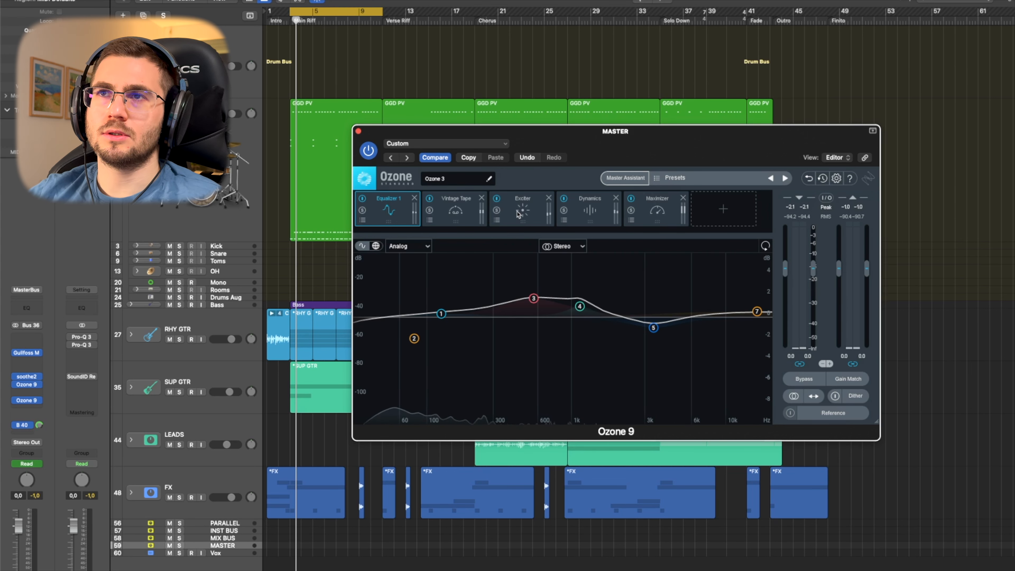
Set the cycle range to the Chorus section, placing the playhead inside it.
{"action": "left_click", "coordinate": [545, 21]}
{"action": "key", "text": "ctrl+alt+c"}
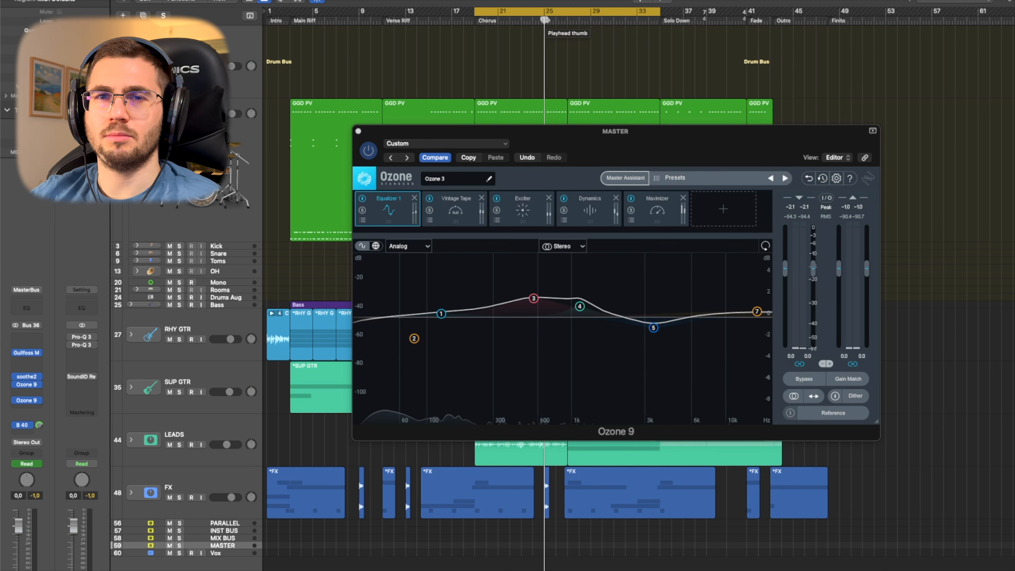
{"action": "left_click_drag", "start_coordinate": [601, 146], "coordinate": [615, 145]}
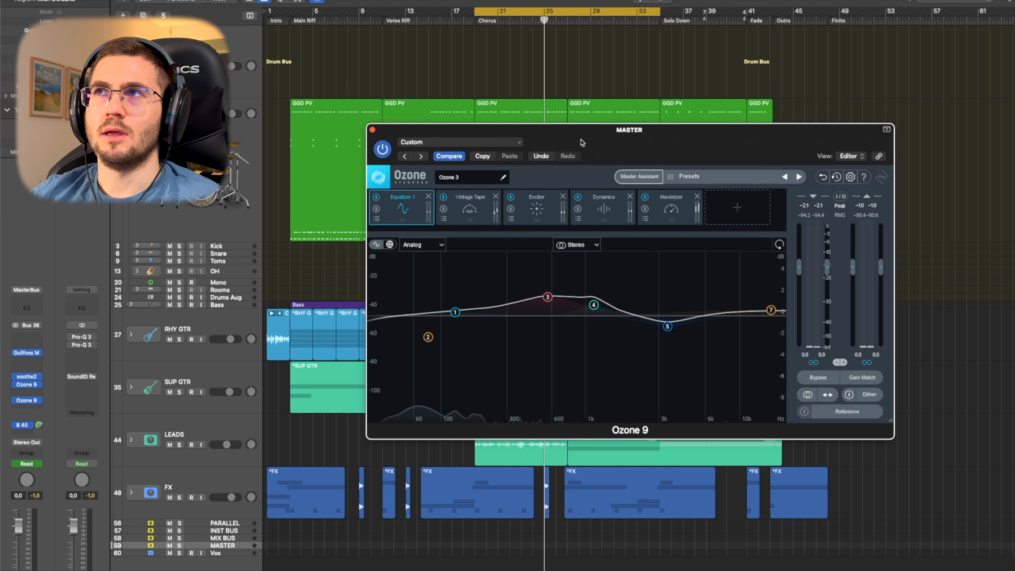
Play the Chorus loop to compare the Equalizer 1 module bypassed and active, stop playback, and close the Ozone 9 window.
{"action": "key", "text": "space"}
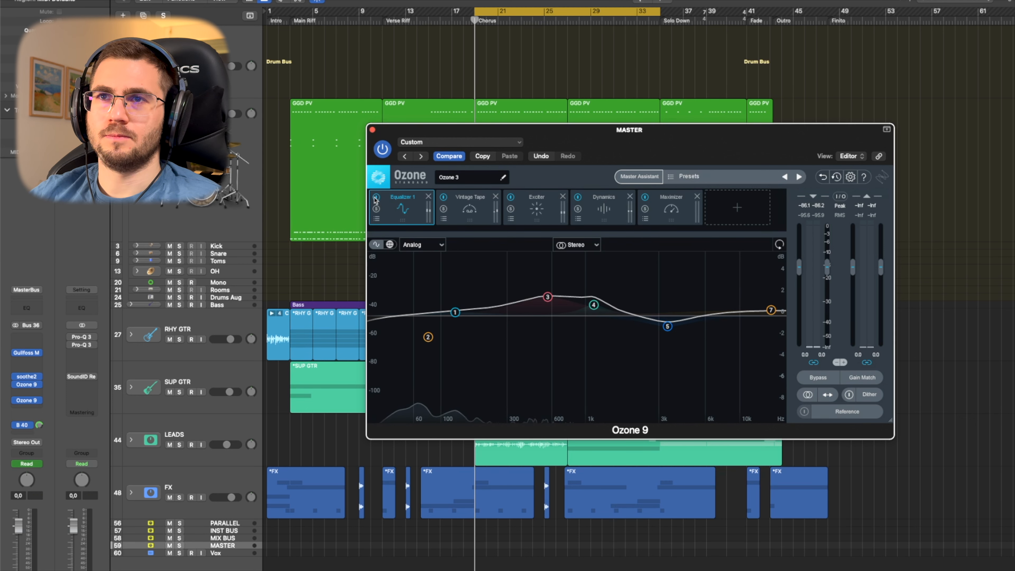
{"action": "left_click", "coordinate": [376, 197]}
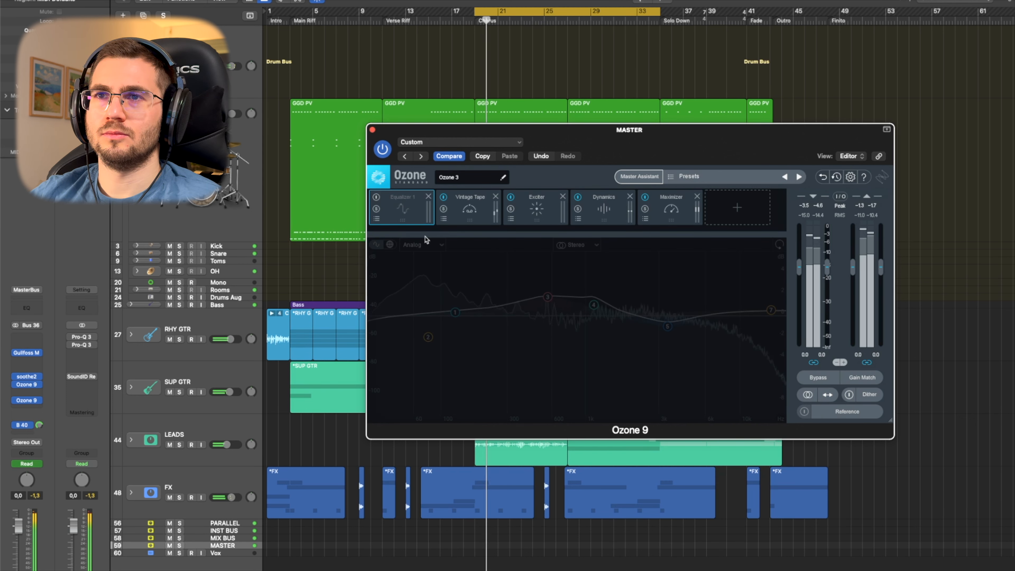
{"action": "left_click", "coordinate": [377, 197]}
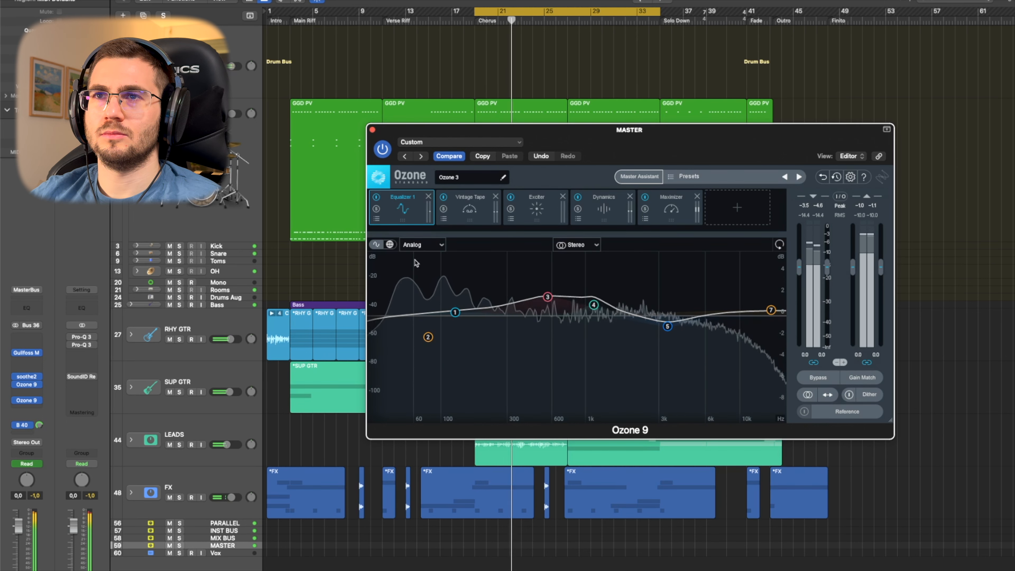
{"action": "left_click", "coordinate": [376, 197]}
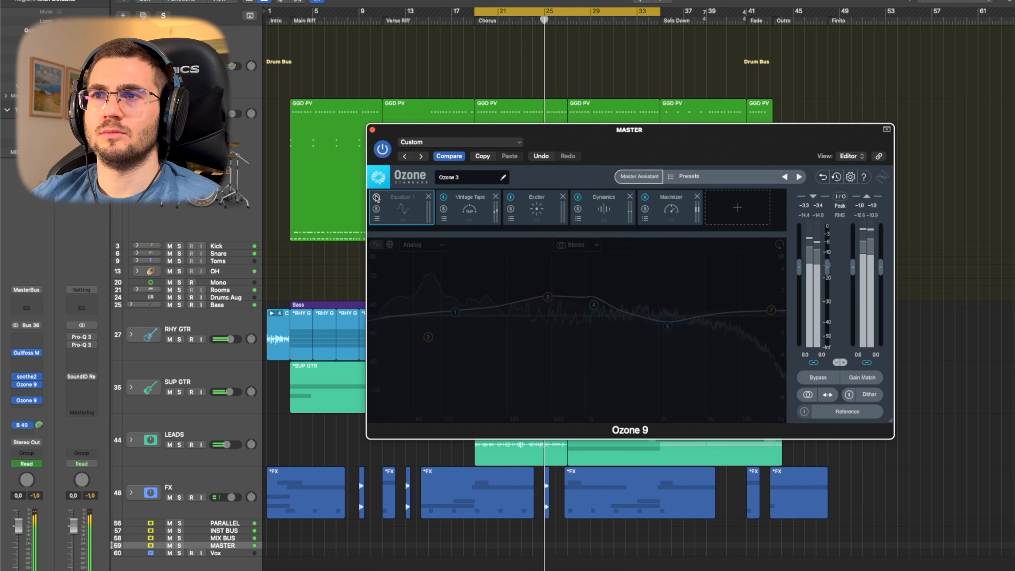
{"action": "left_click", "coordinate": [376, 198]}
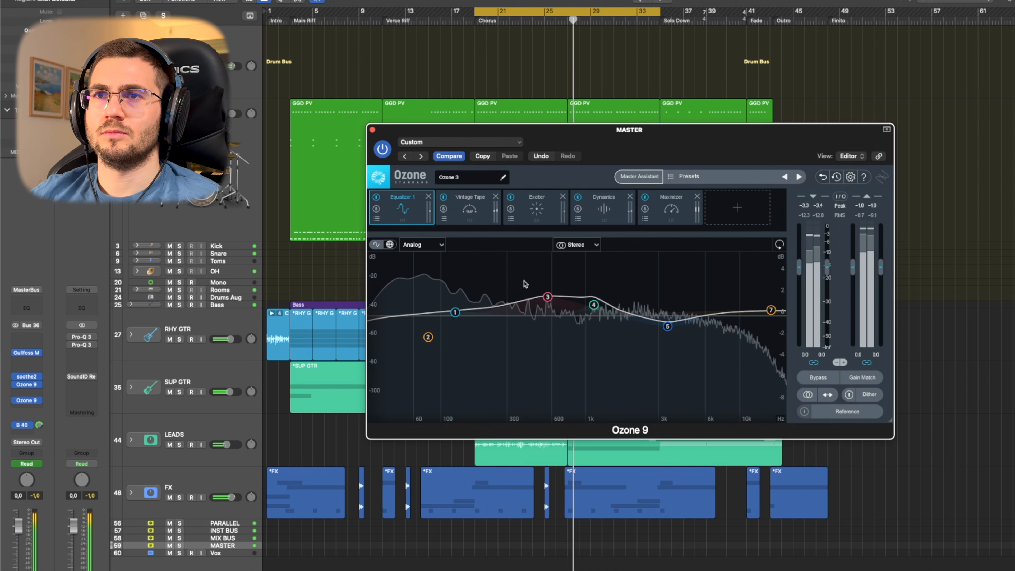
{"action": "key", "text": "space"}
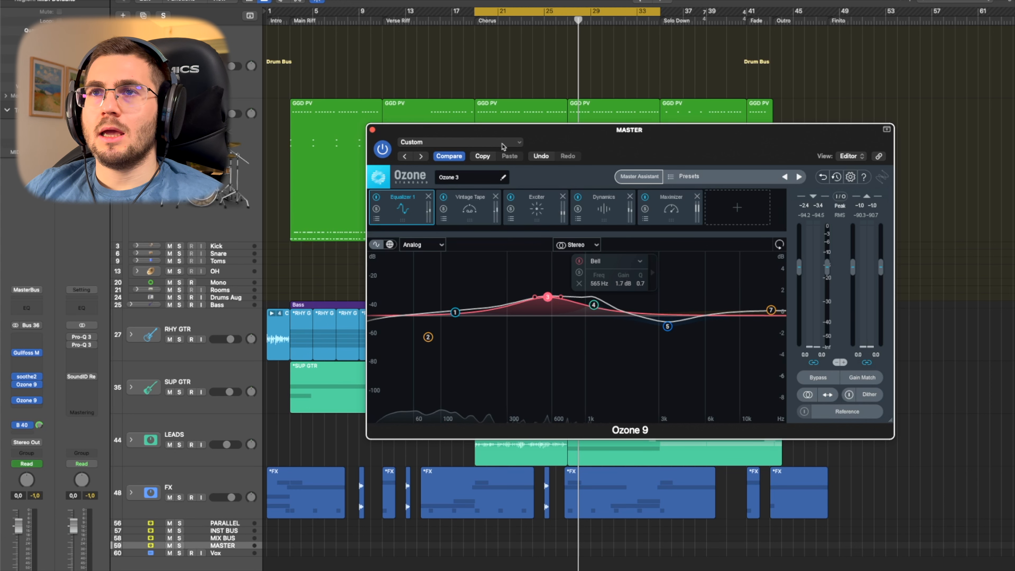
{"action": "left_click", "coordinate": [372, 130]}
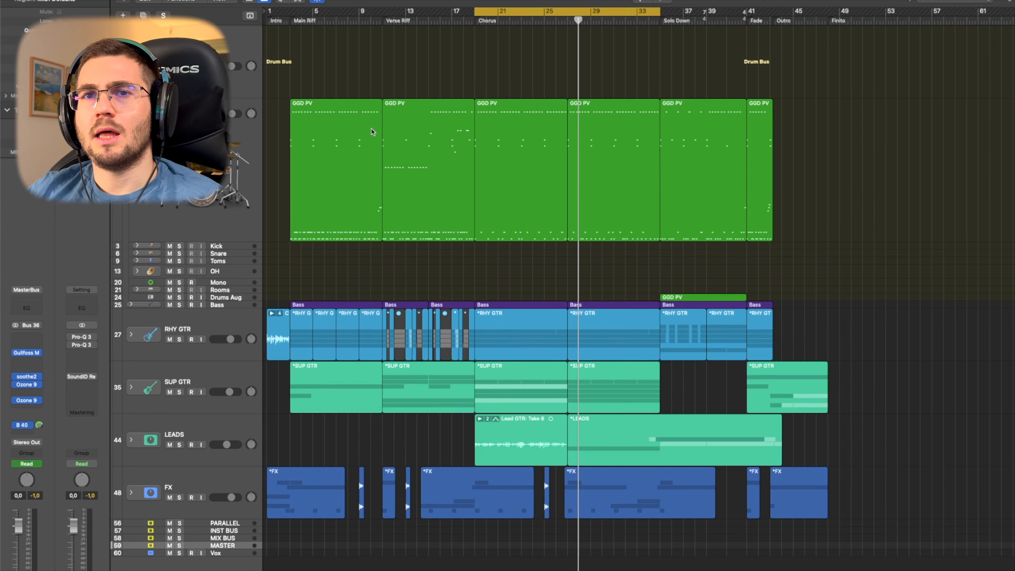
Bypass all plug-ins on the MASTER channel and re-enable Gullfoss Master, soothe2 and both Ozone 9 instances one by one during Chorus playback.
{"action": "mouse_move", "coordinate": [16, 357]}
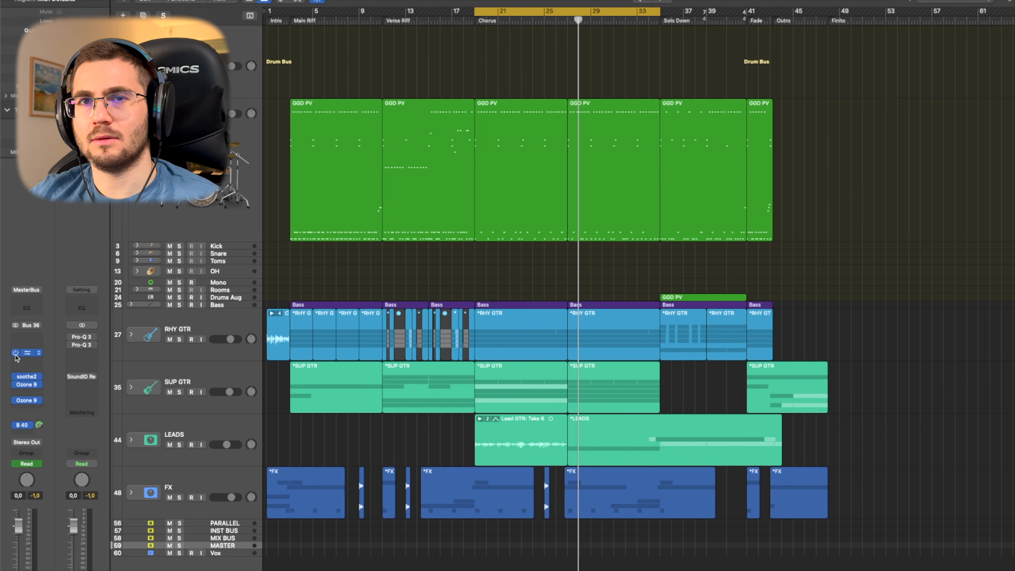
{"action": "left_click", "coordinate": [15, 354]}
{"action": "key", "text": "space"}
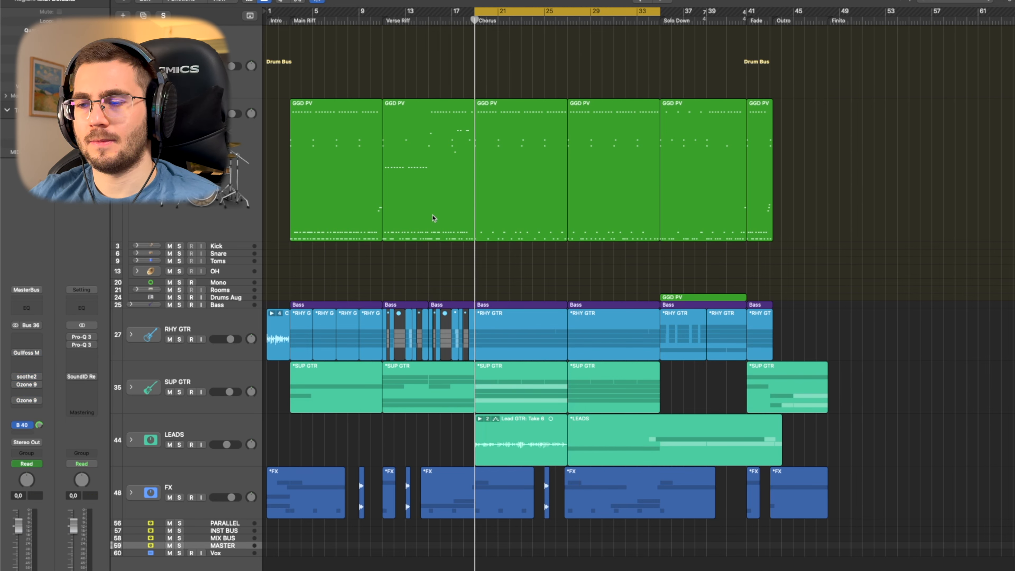
{"action": "left_click", "coordinate": [16, 354]}
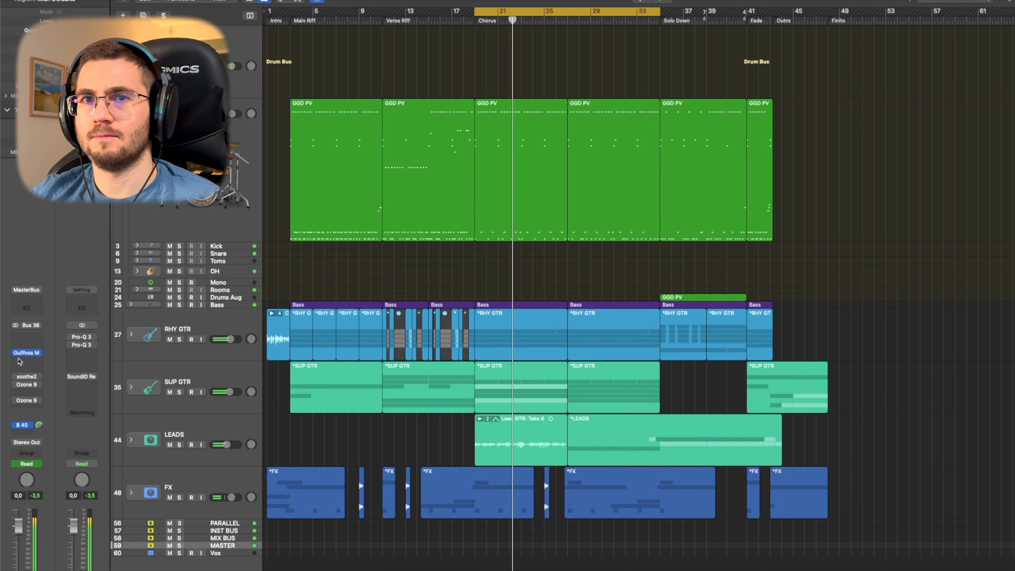
{"action": "left_click", "coordinate": [21, 377]}
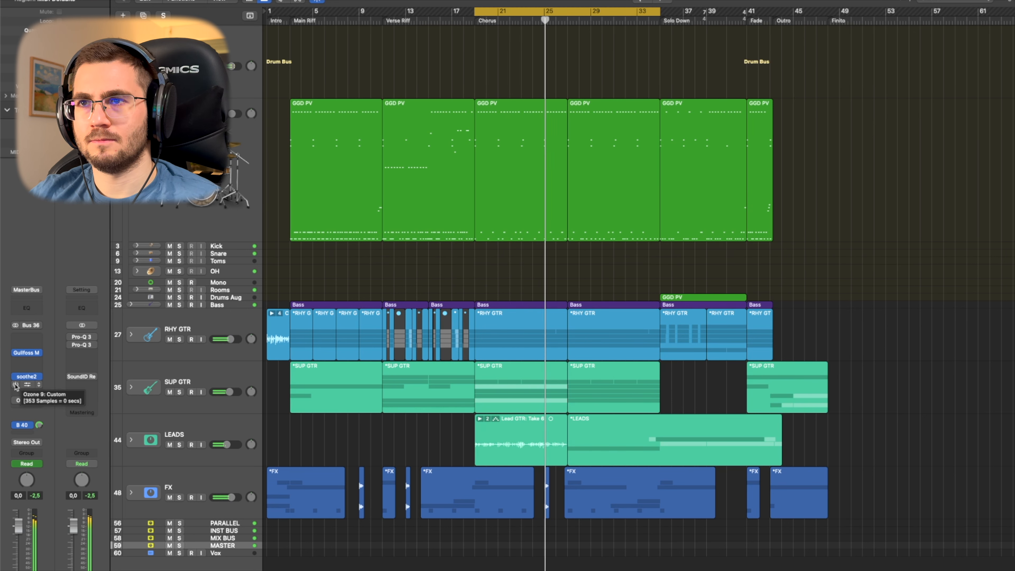
{"action": "left_click", "coordinate": [16, 385]}
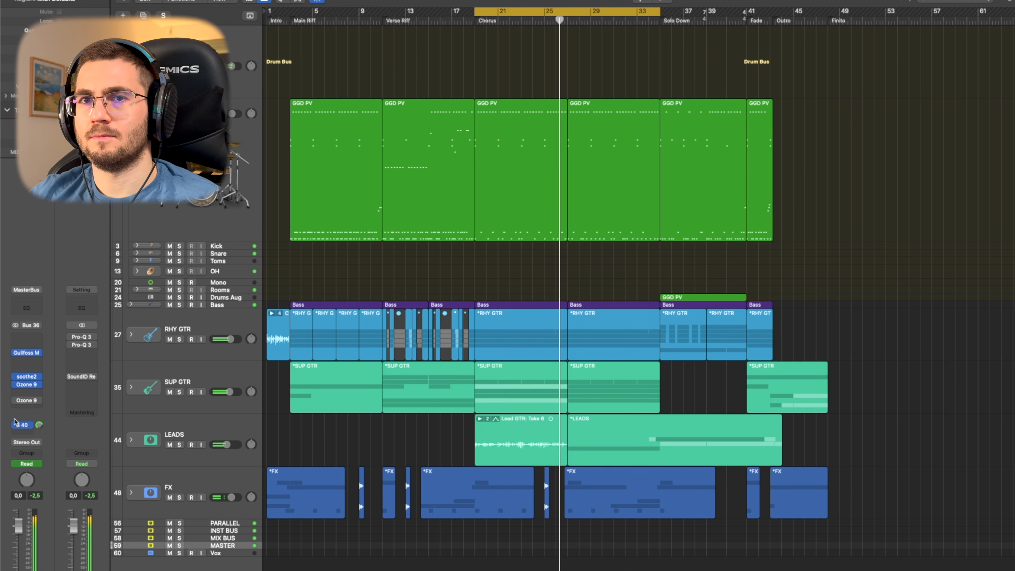
{"action": "left_click", "coordinate": [17, 401]}
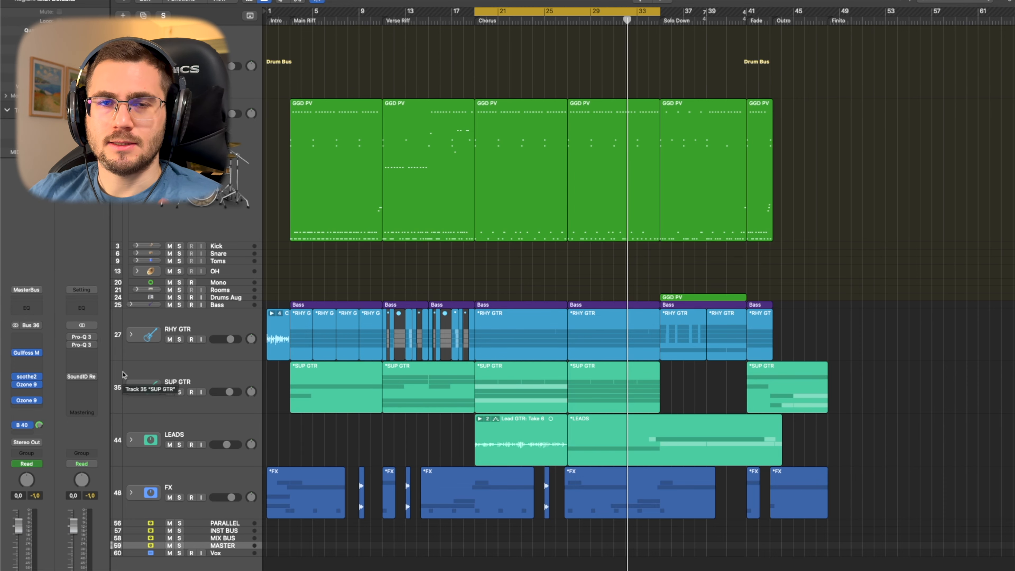
Enable SoundID Reference on the Stereo Out and switch its profile to Sennheiser HD 650 Wired Average and back to Studio_LGF_RWP_TB4_BR_EWP.
{"action": "left_click", "coordinate": [71, 377]}
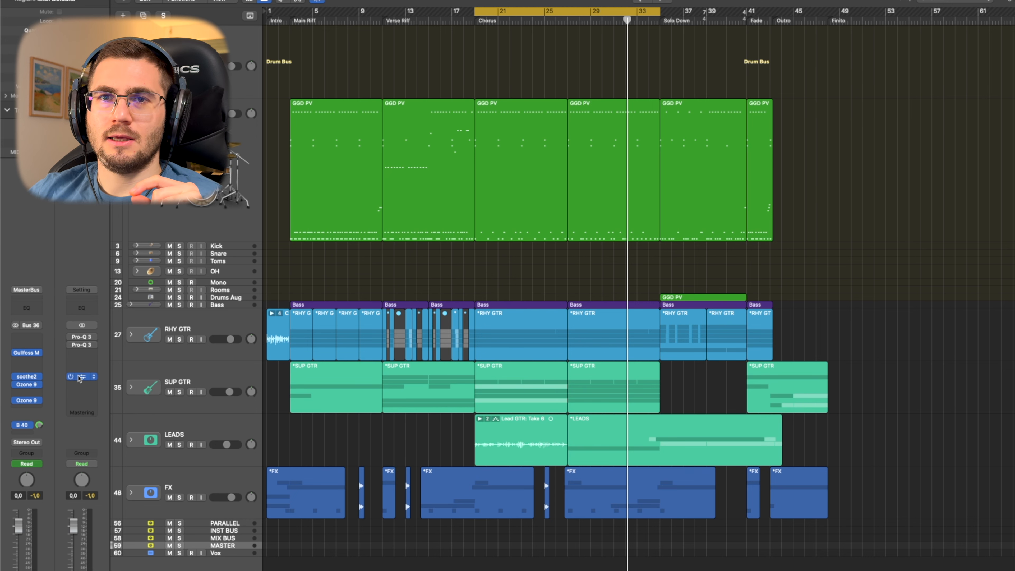
{"action": "left_click", "coordinate": [80, 377]}
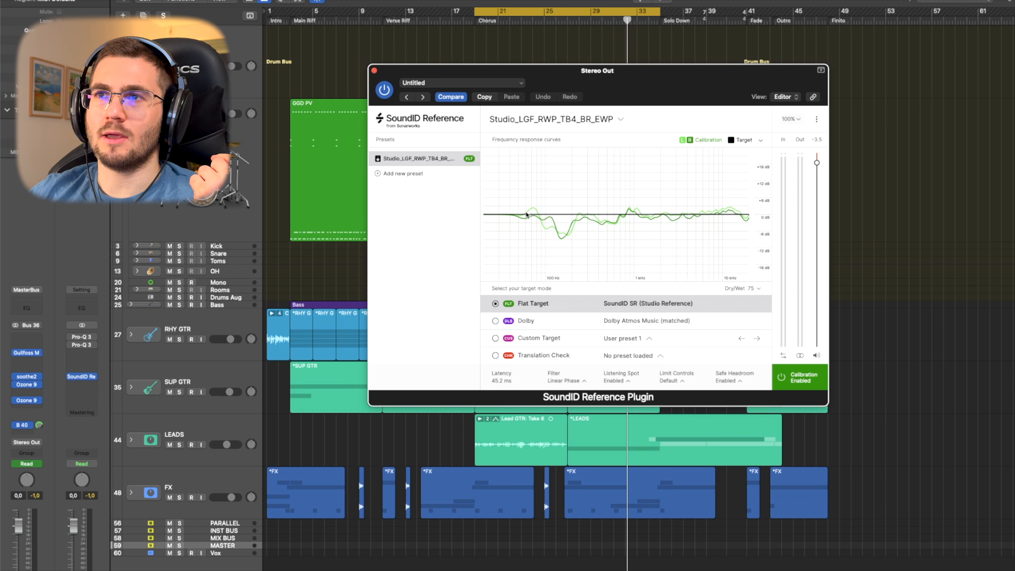
{"action": "left_click", "coordinate": [526, 120]}
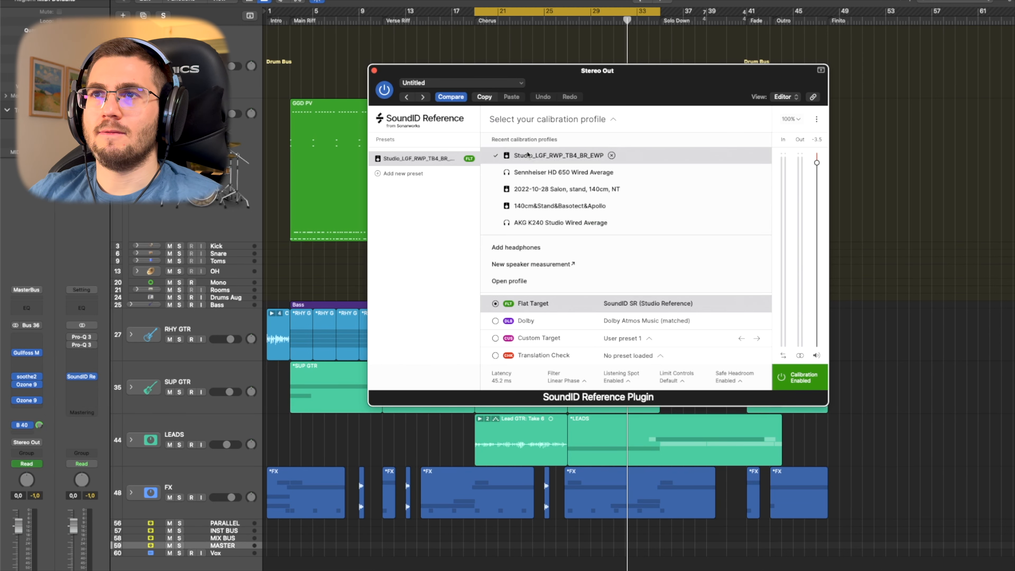
{"action": "left_click", "coordinate": [533, 173]}
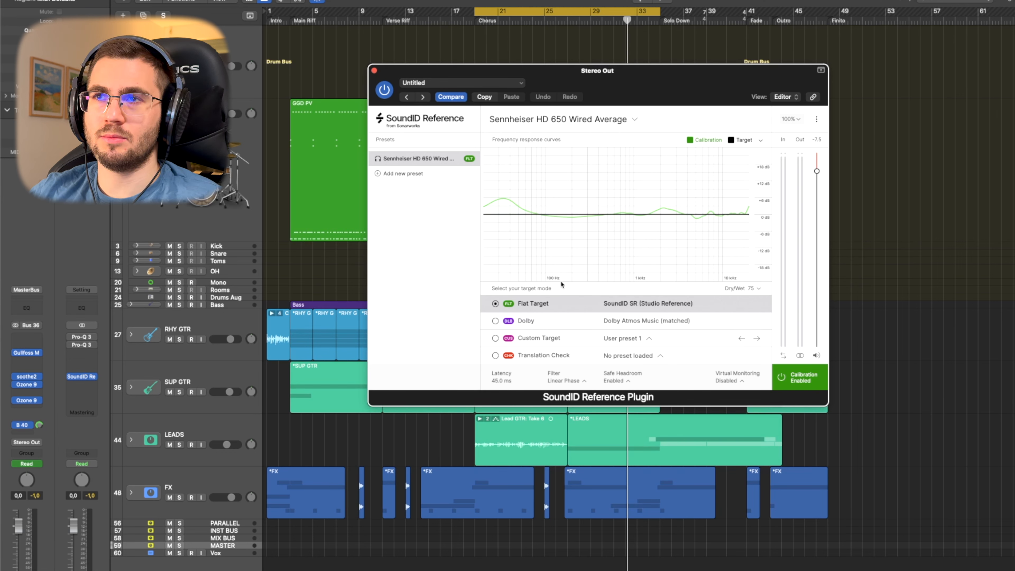
{"action": "left_click", "coordinate": [596, 120]}
{"action": "left_click", "coordinate": [543, 176]}
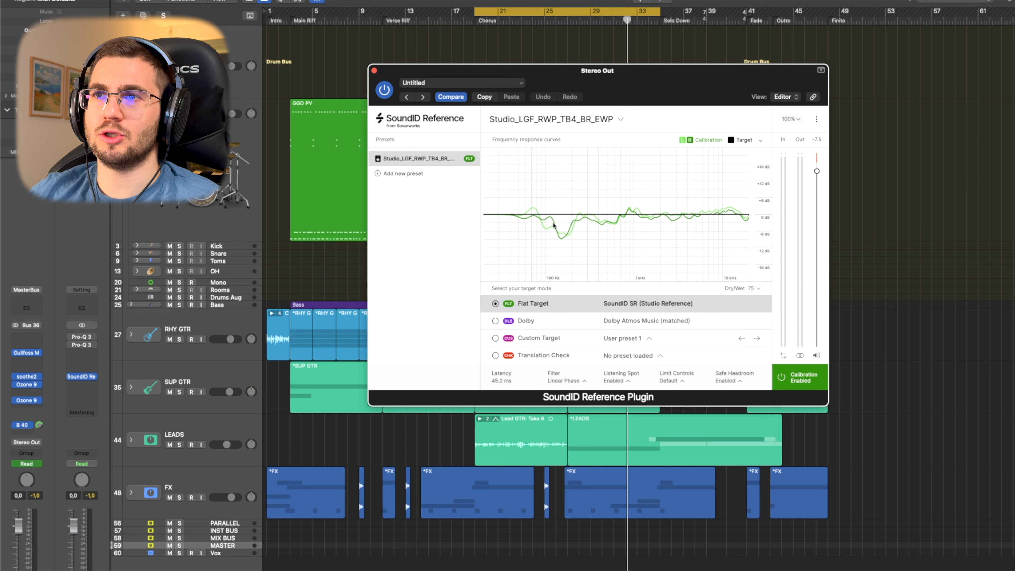
Show the Before and Simulated After curves in SoundID Reference, and close the plug-in bypassed.
{"action": "left_click", "coordinate": [558, 141]}
{"action": "left_click", "coordinate": [522, 160]}
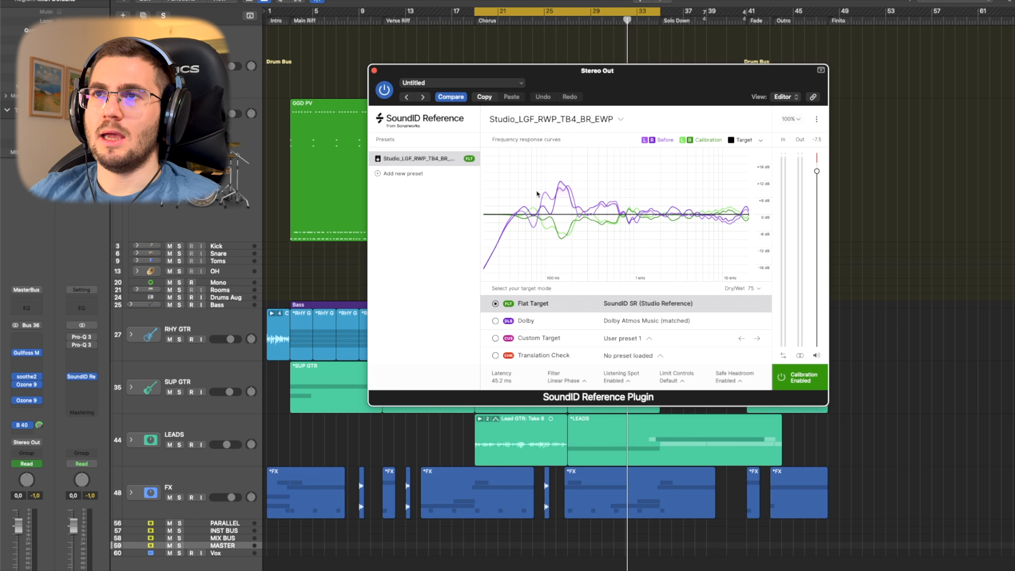
{"action": "left_click", "coordinate": [518, 138]}
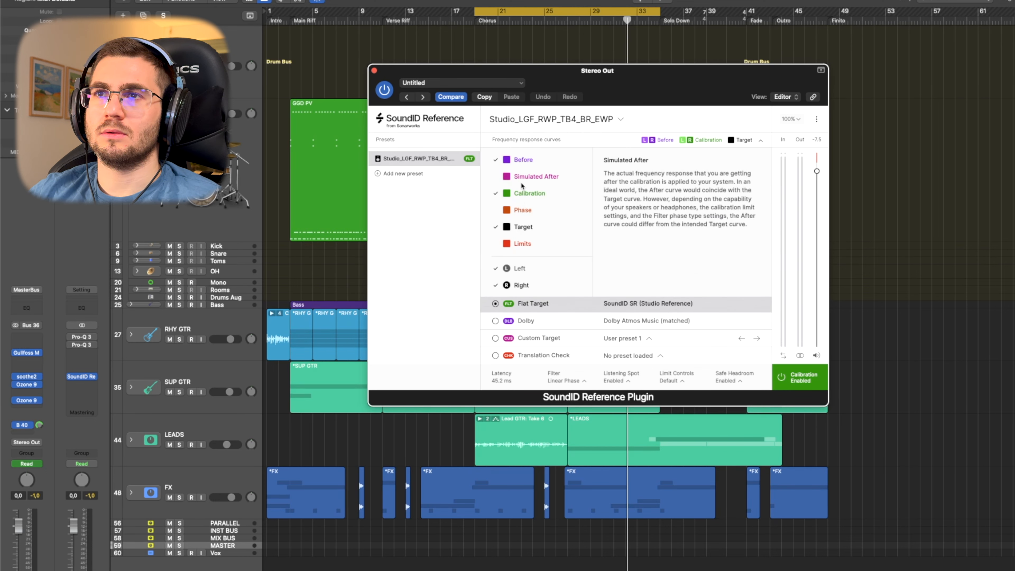
{"action": "left_click", "coordinate": [529, 178]}
{"action": "left_click", "coordinate": [587, 140]}
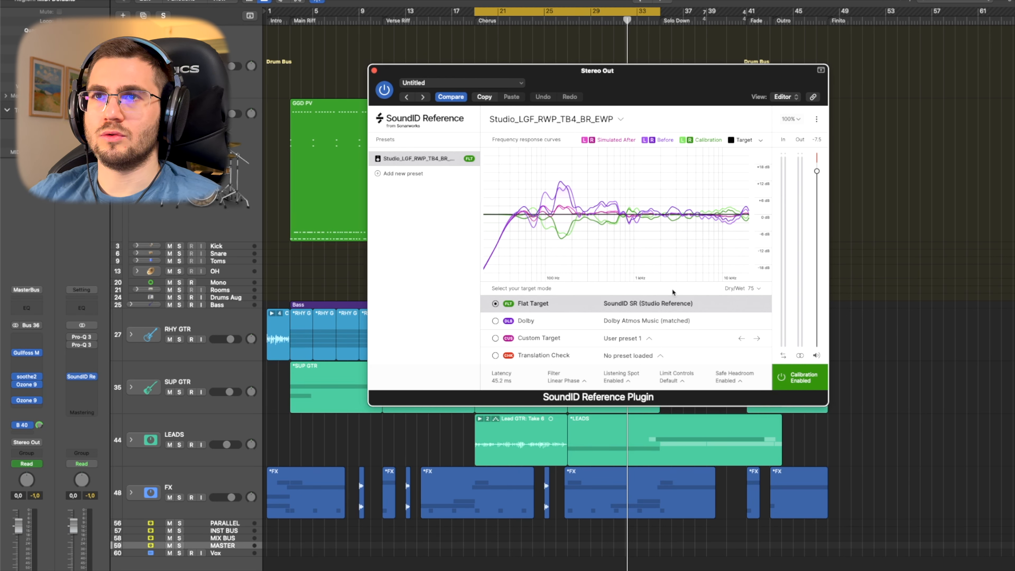
{"action": "left_click", "coordinate": [71, 376]}
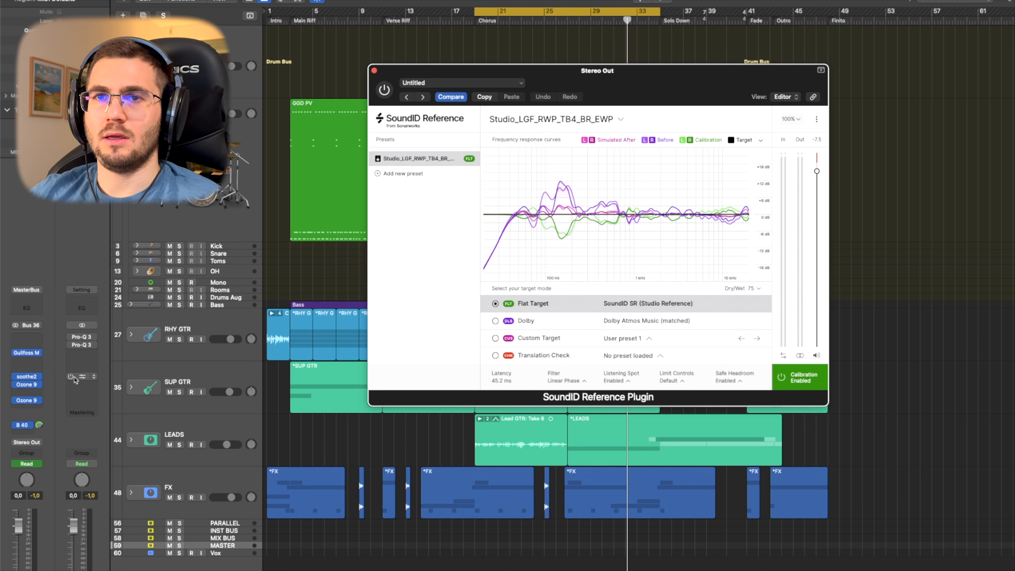
{"action": "left_click", "coordinate": [374, 71]}
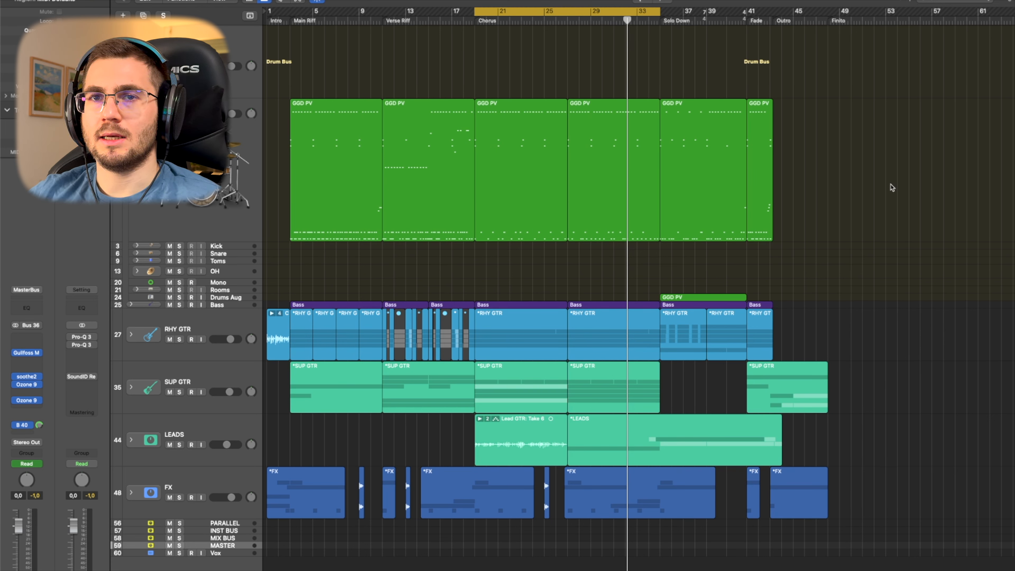
Open the first Pro-Q 3 on the Stereo Out to examine its correction curve, and close it.
{"action": "left_click", "coordinate": [82, 337]}
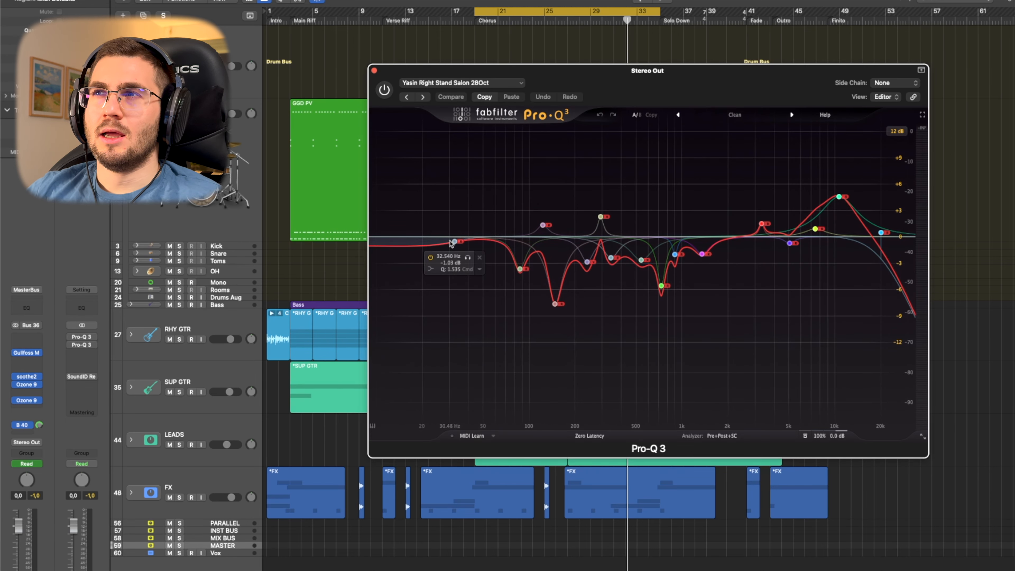
{"action": "left_click_drag", "start_coordinate": [651, 92], "coordinate": [639, 115]}
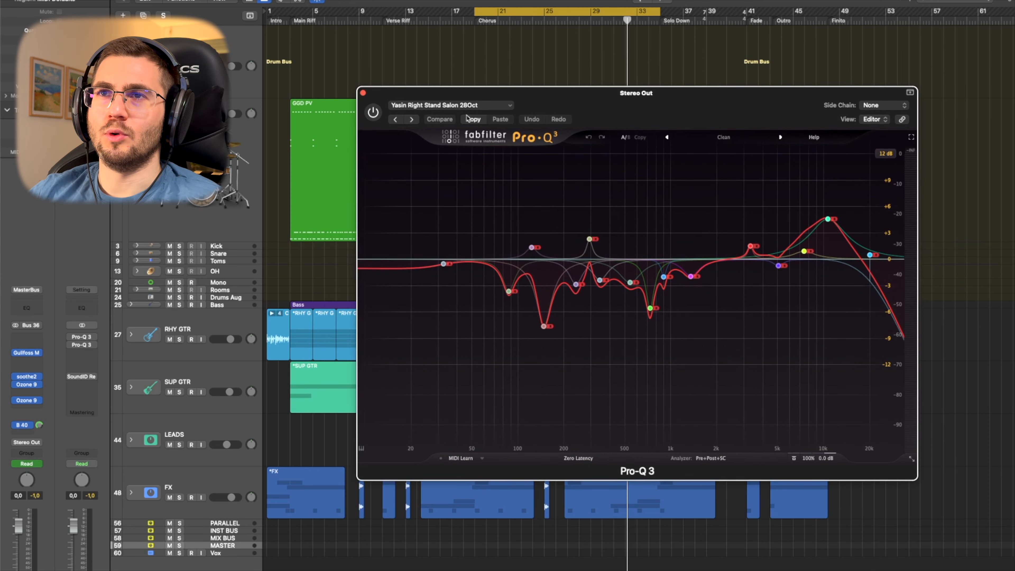
{"action": "left_click", "coordinate": [364, 94]}
{"action": "mouse_move", "coordinate": [82, 378]}
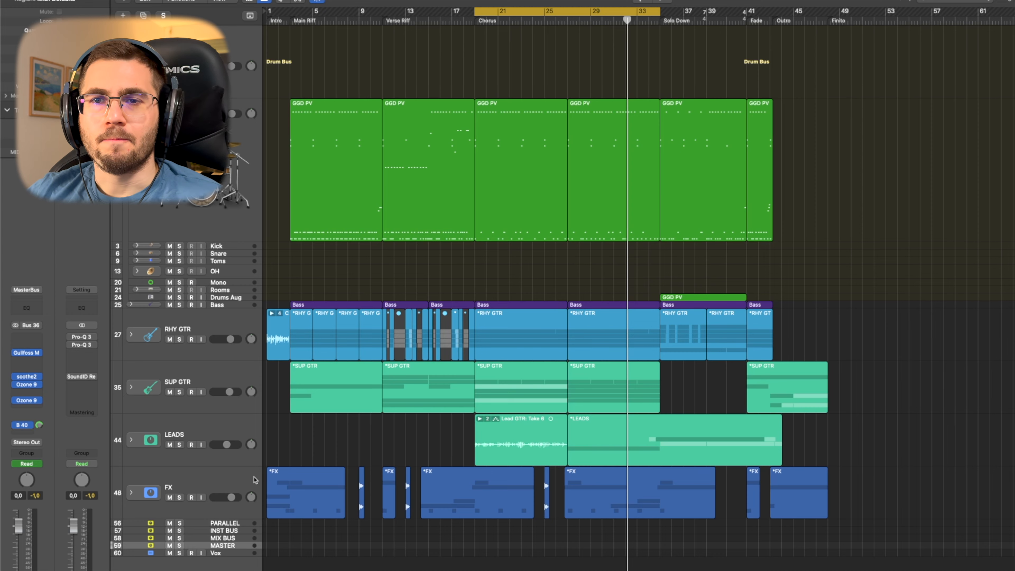
Select the MIX BUS track and compare the MASTER channel's soothe2 bypassed and active during Chorus playback.
{"action": "left_click", "coordinate": [235, 539]}
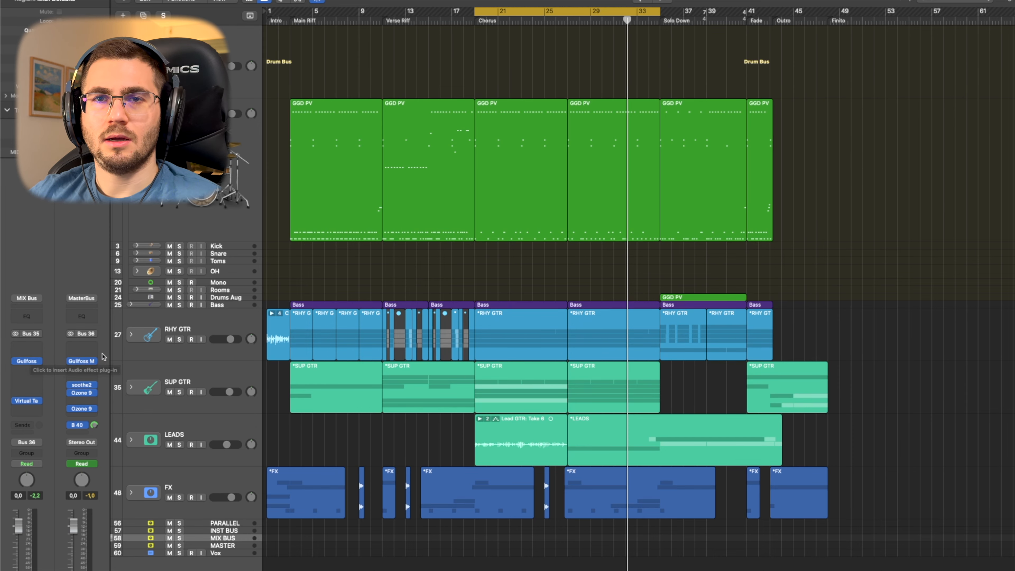
{"action": "left_click", "coordinate": [86, 386]}
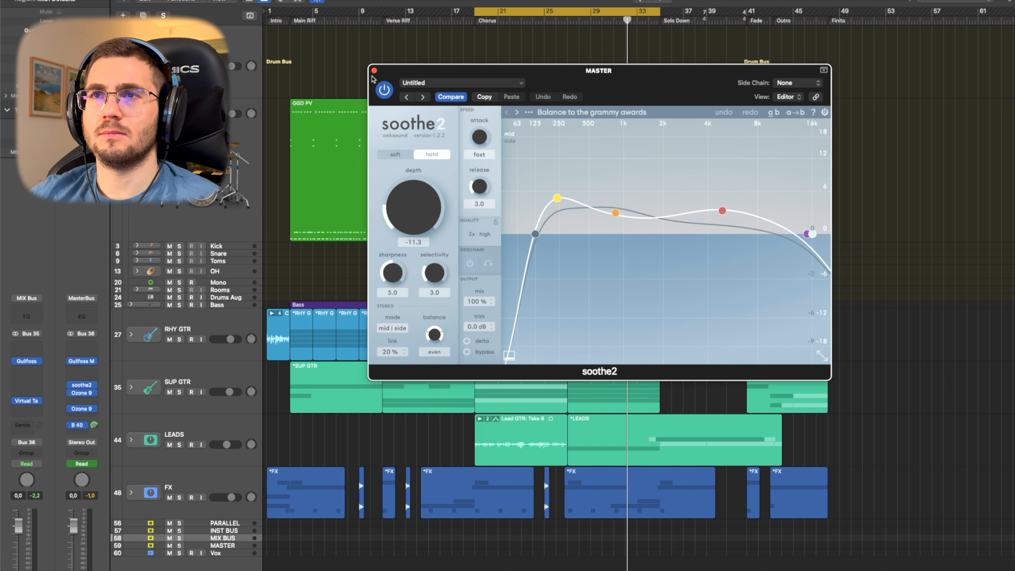
{"action": "left_click", "coordinate": [384, 91]}
{"action": "key", "text": "space"}
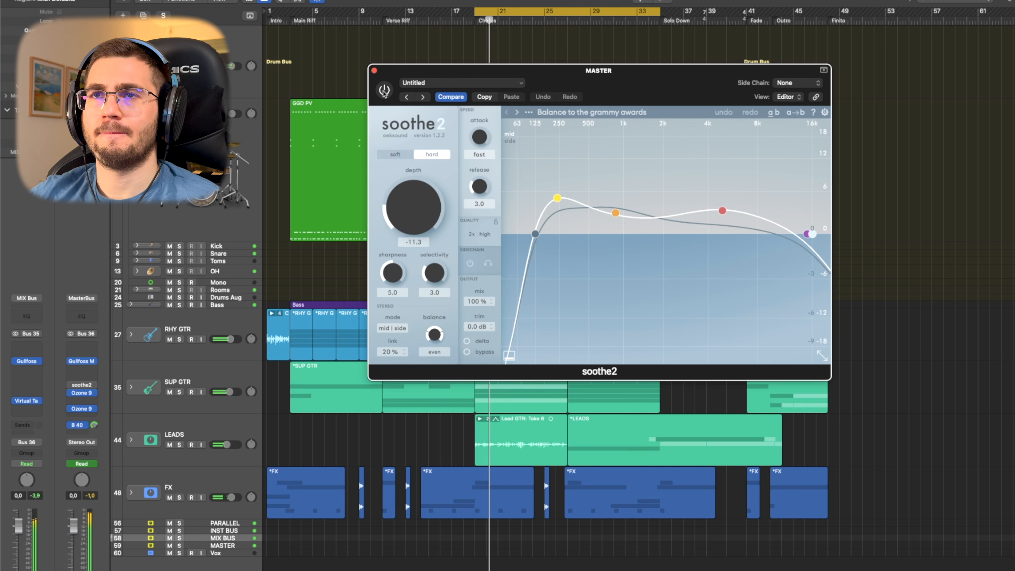
{"action": "left_click", "coordinate": [385, 90]}
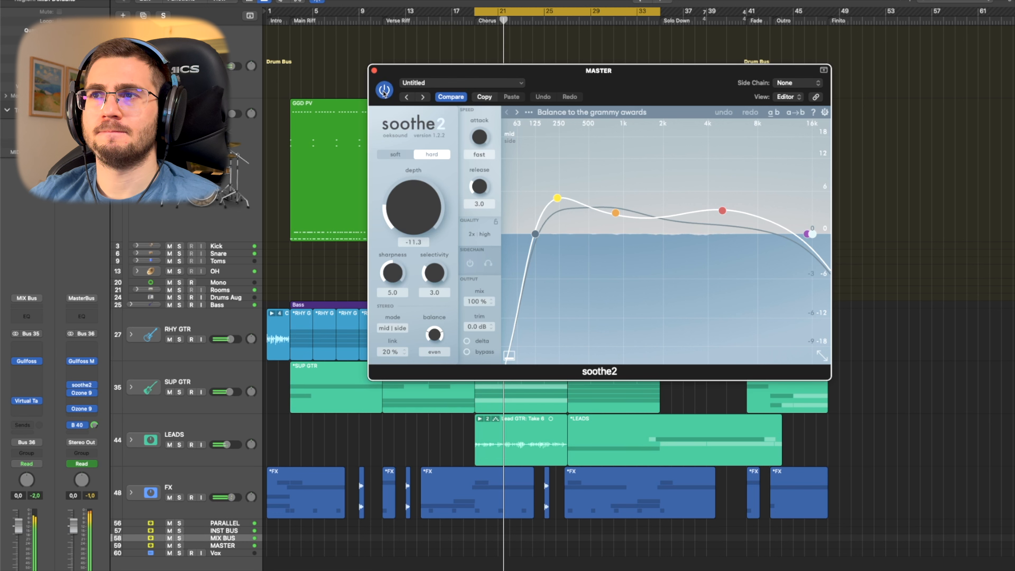
{"action": "left_click", "coordinate": [467, 352]}
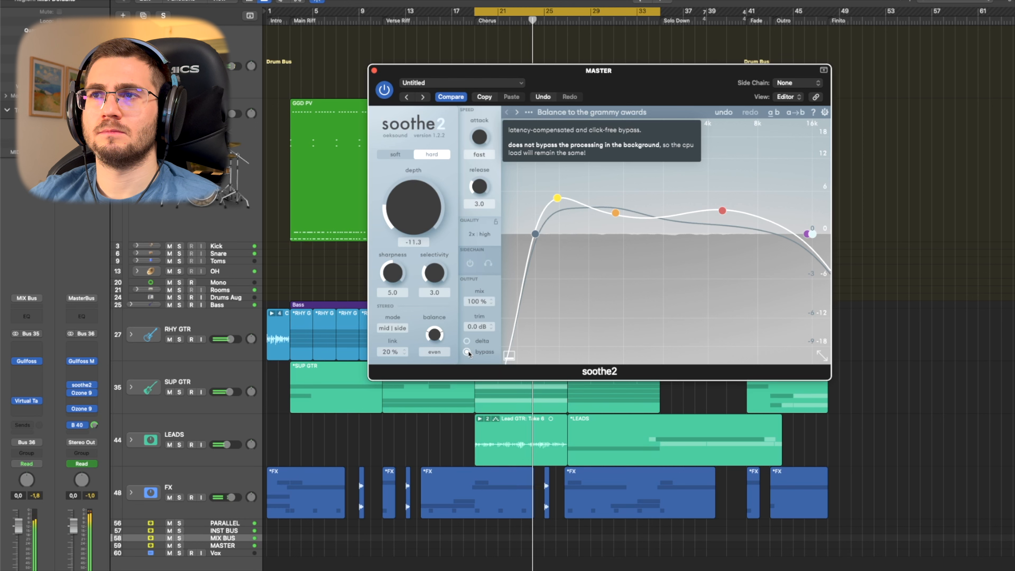
{"action": "left_click", "coordinate": [467, 353]}
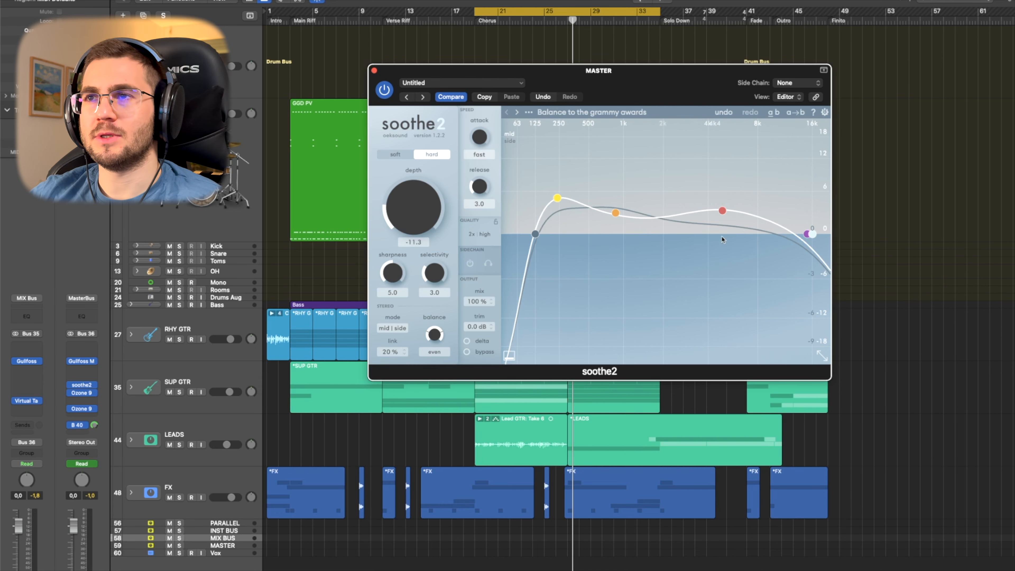
{"action": "left_click", "coordinate": [375, 71]}
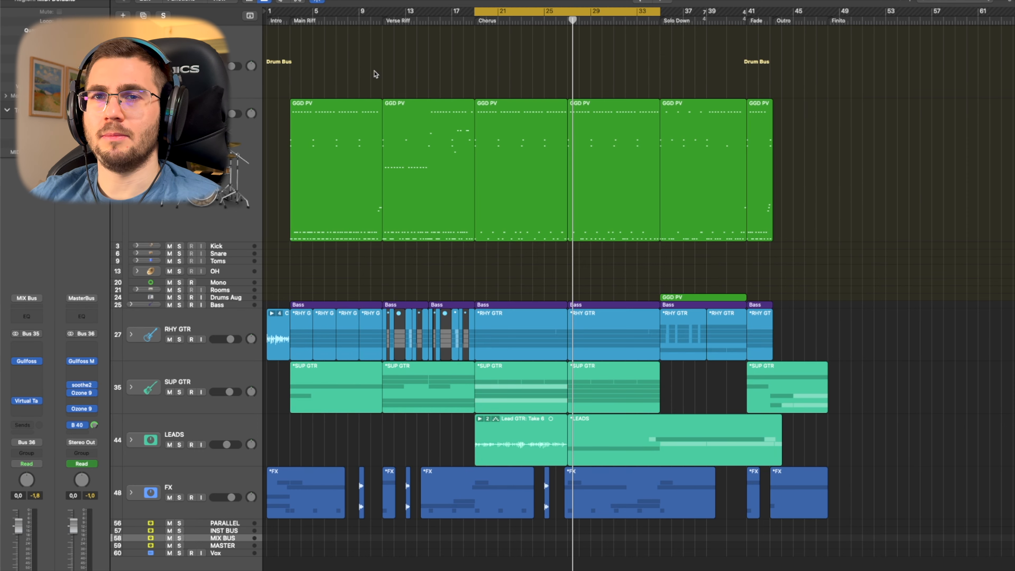
Open Gullfoss Master on the MASTER channel and Gullfoss on the MIX BUS, and arrange both windows side by side to compare their settings.
{"action": "left_click", "coordinate": [81, 361]}
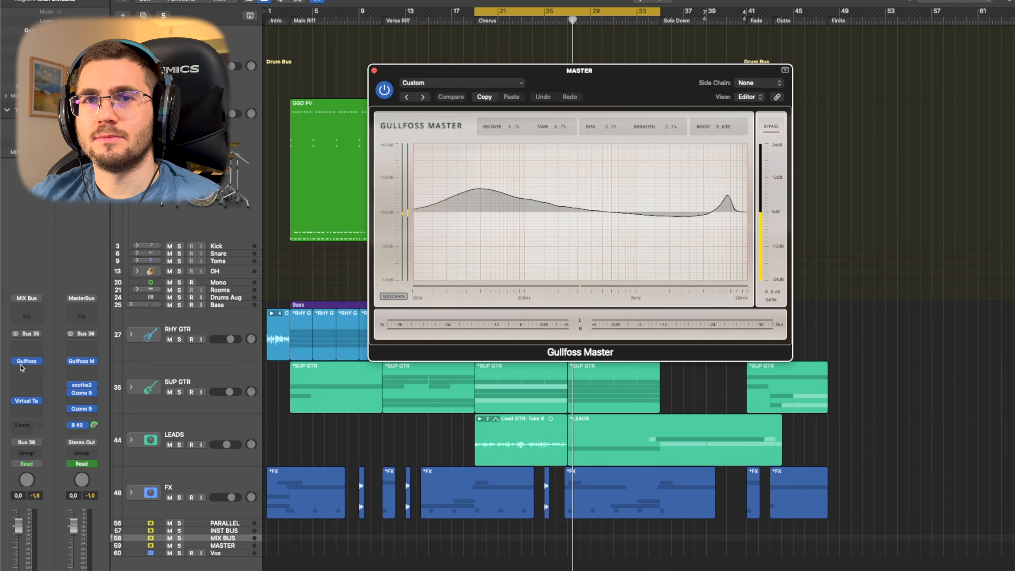
{"action": "left_click", "coordinate": [24, 362]}
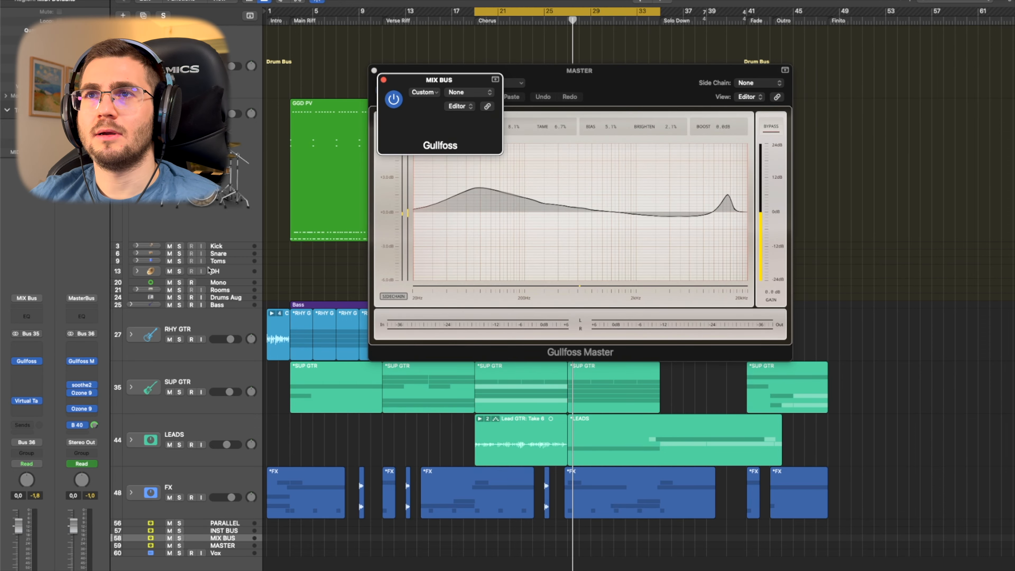
{"action": "left_click_drag", "start_coordinate": [597, 80], "coordinate": [782, 0]}
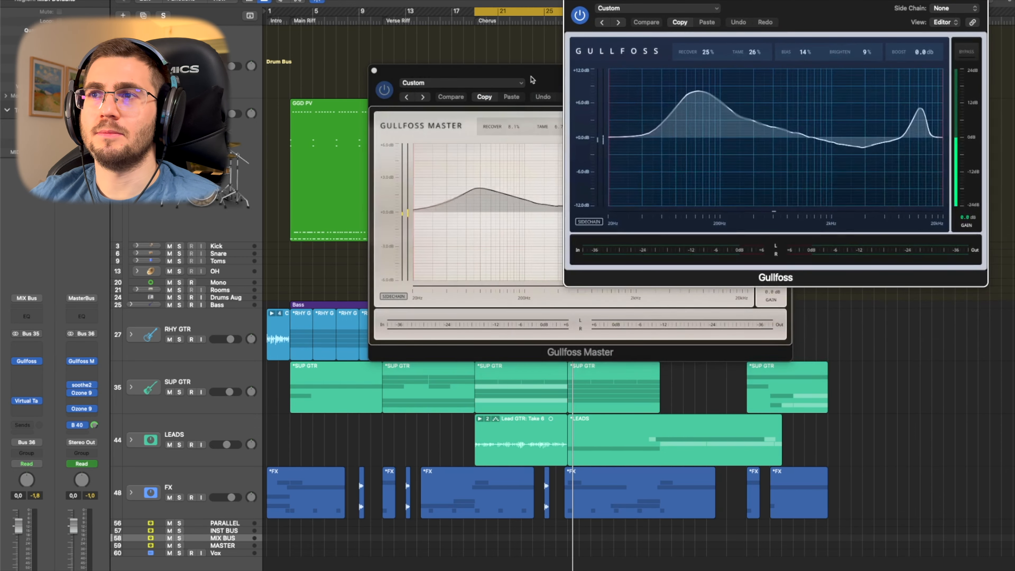
{"action": "left_click_drag", "start_coordinate": [533, 80], "coordinate": [720, 267]}
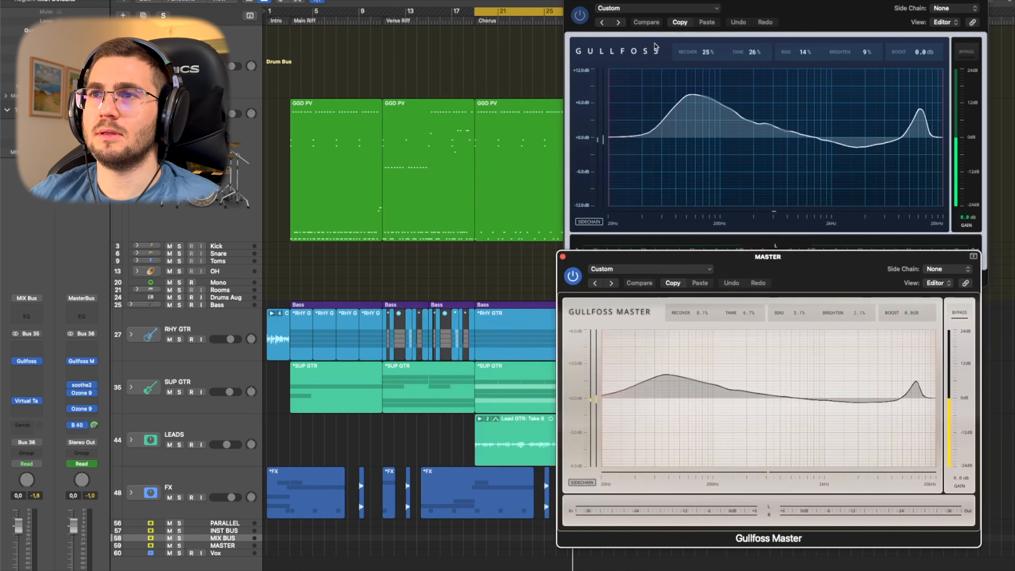
{"action": "left_click_drag", "start_coordinate": [794, 2], "coordinate": [410, 19]}
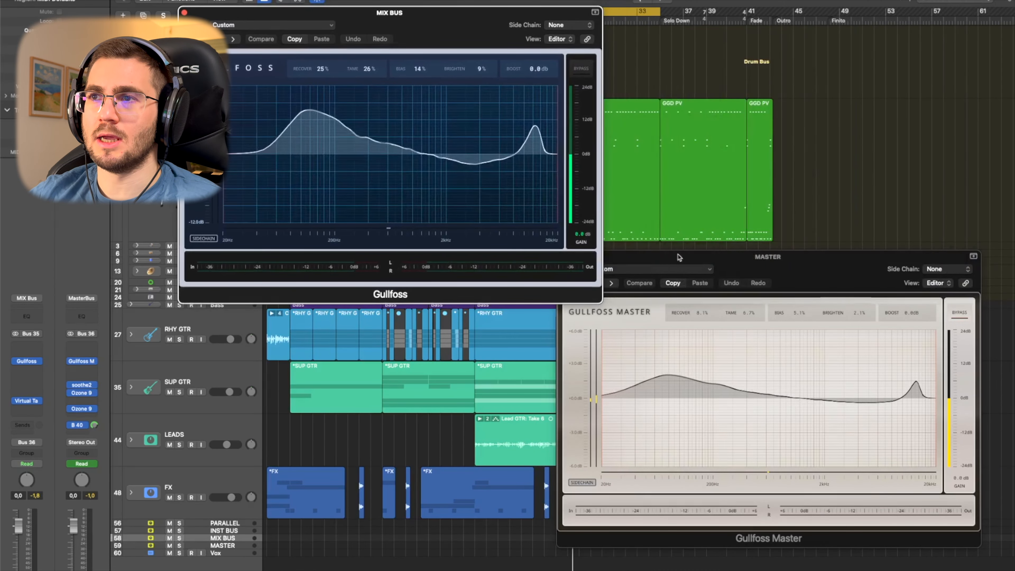
{"action": "left_click_drag", "start_coordinate": [680, 257], "coordinate": [769, 226]}
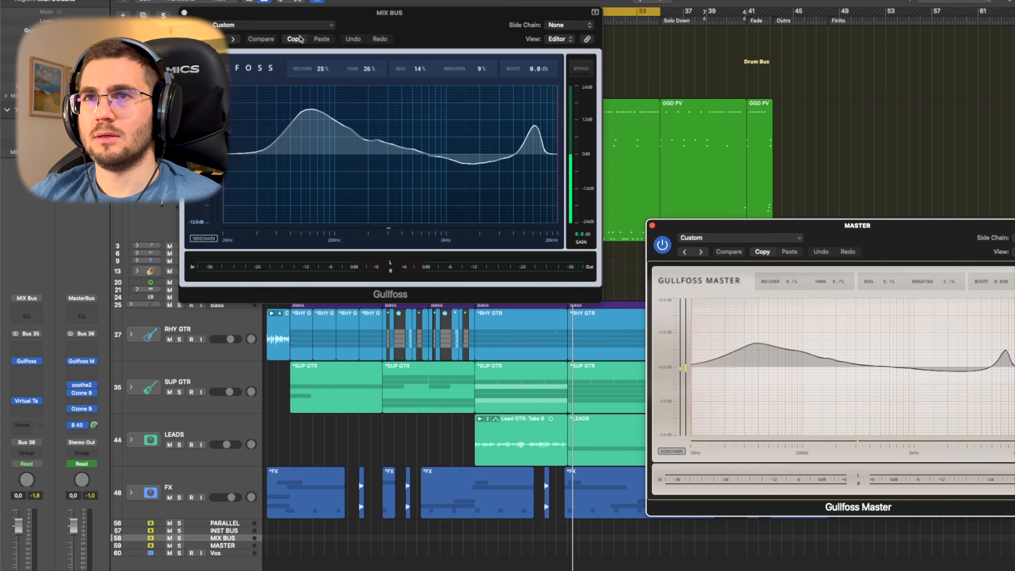
{"action": "left_click", "coordinate": [498, 31]}
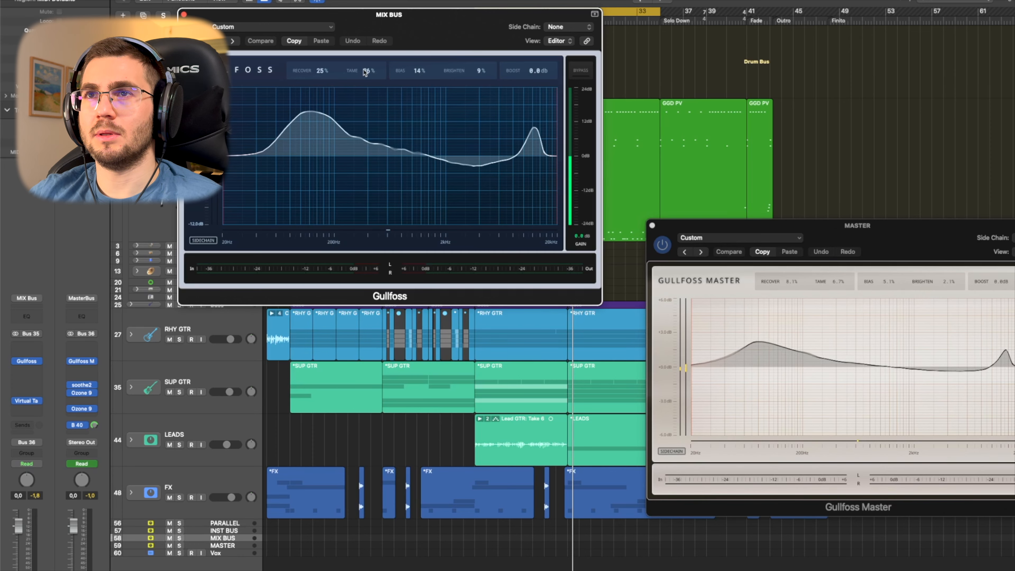
{"action": "left_click_drag", "start_coordinate": [466, 37], "coordinate": [462, 47]}
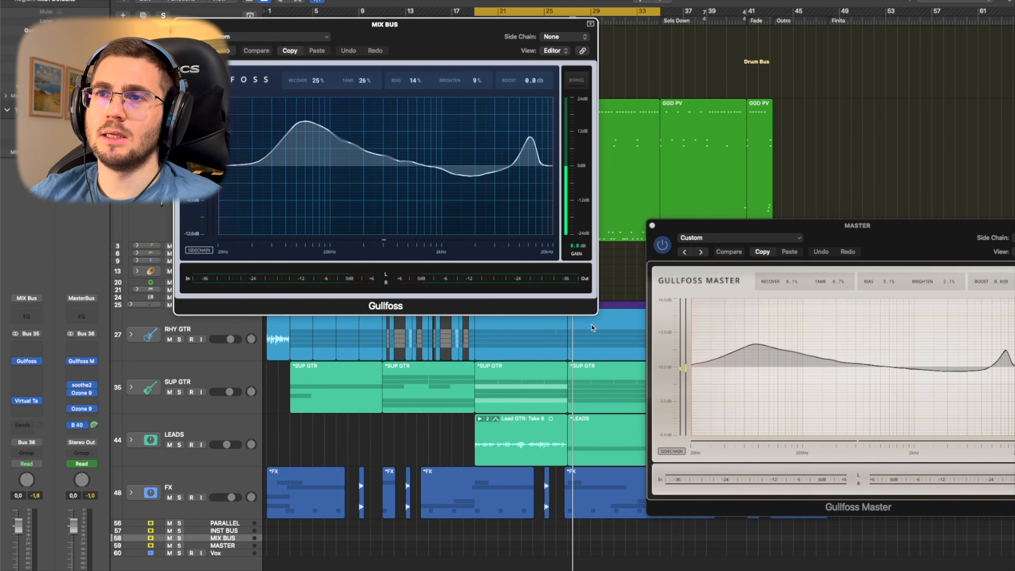
{"action": "left_click", "coordinate": [922, 257]}
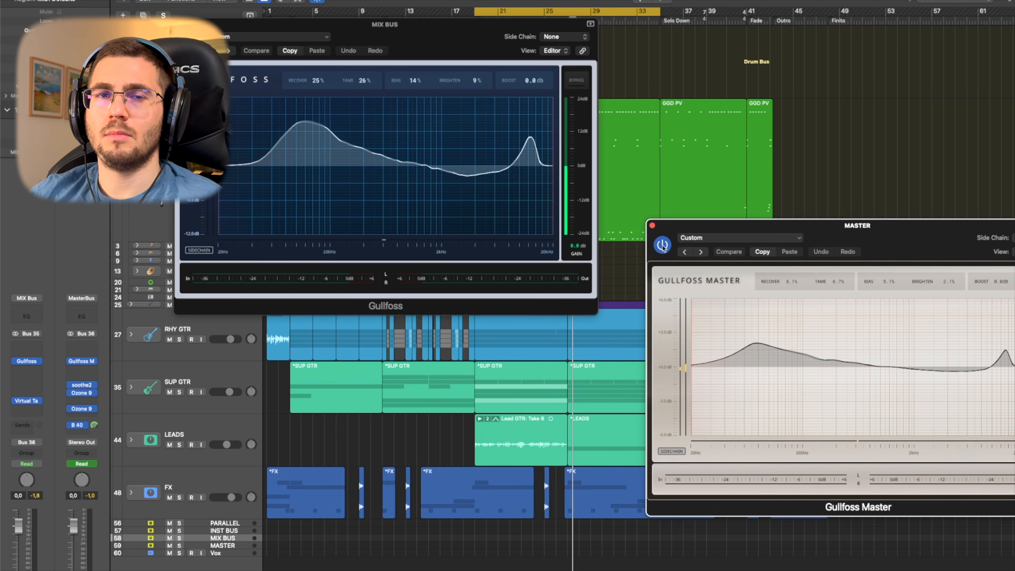
{"action": "left_click_drag", "start_coordinate": [476, 28], "coordinate": [476, 190]}
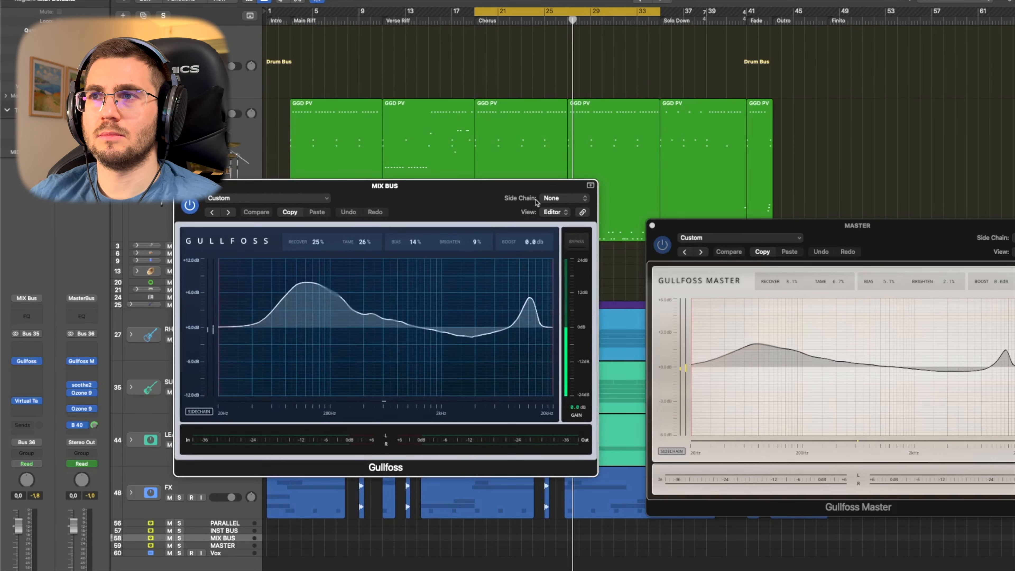
Compare the MASTER channel's Gullfoss Master bypassed and active during Chorus playback, and close the plug-in.
{"action": "left_click", "coordinate": [662, 243]}
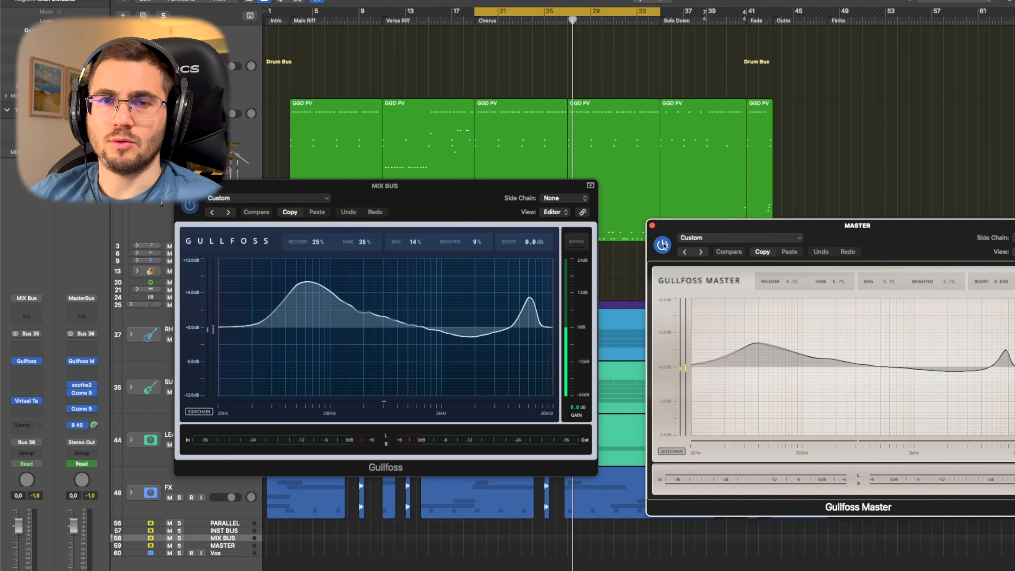
{"action": "key", "text": "space"}
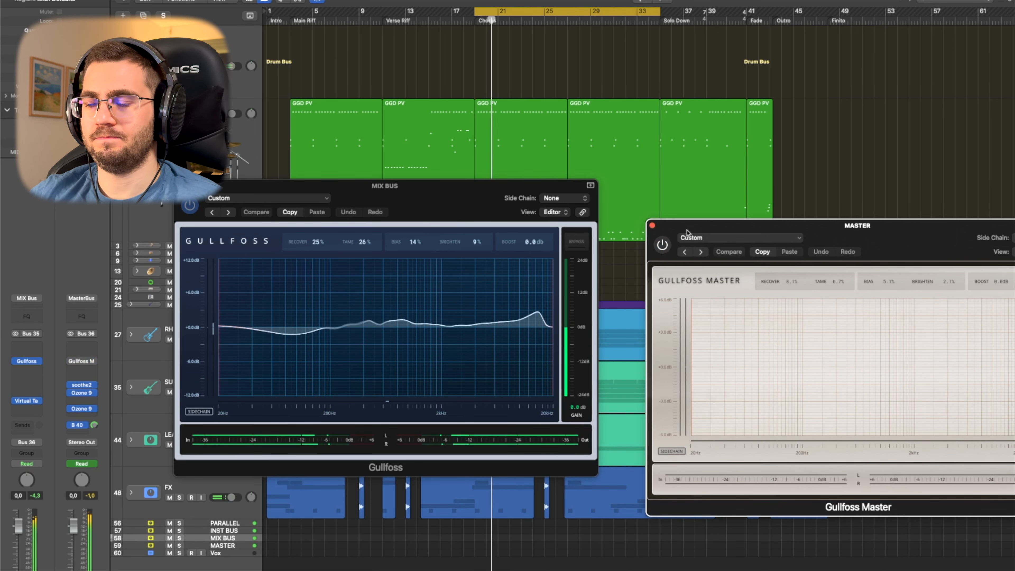
{"action": "left_click", "coordinate": [663, 244]}
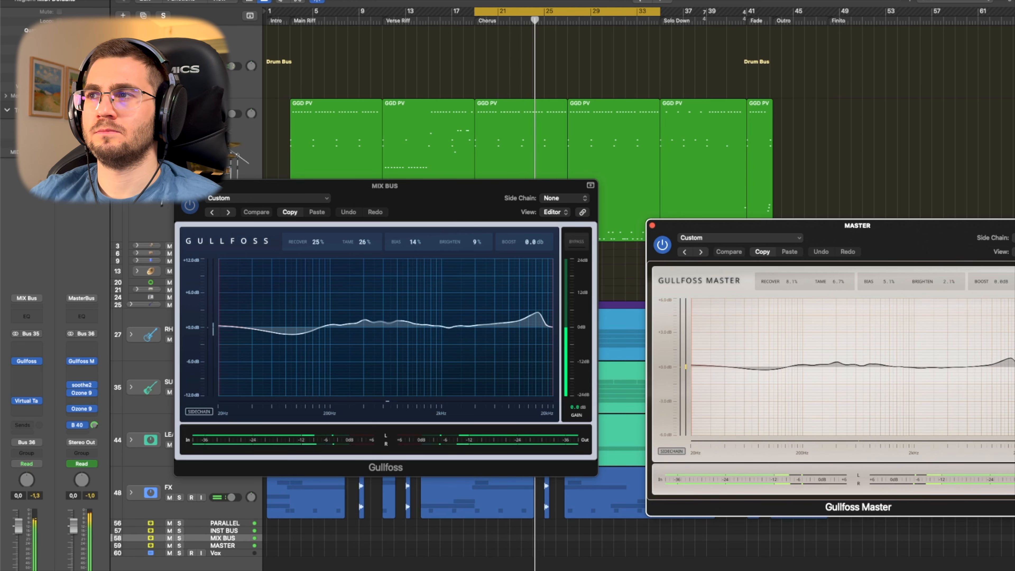
{"action": "left_click", "coordinate": [1014, 281]}
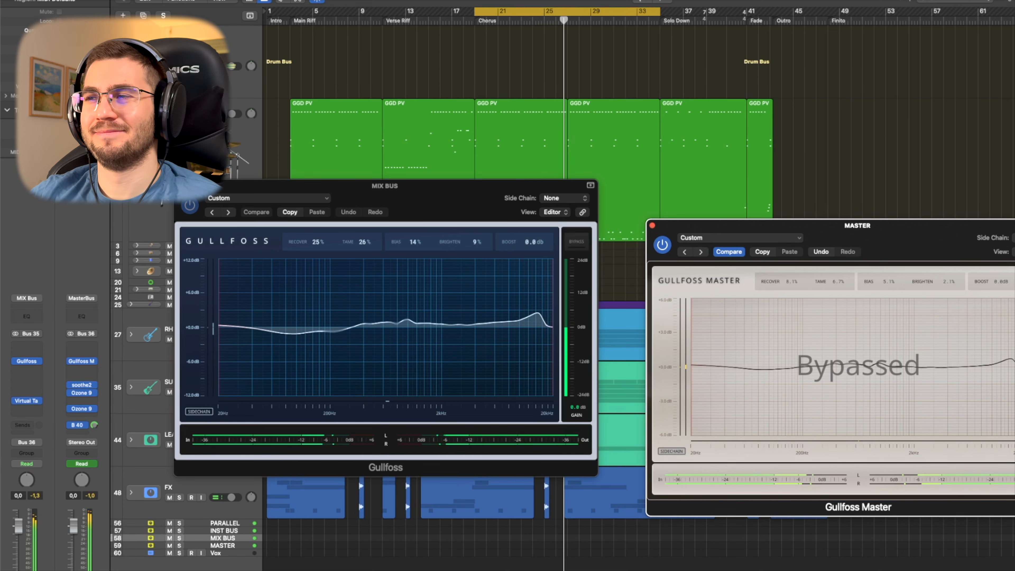
{"action": "left_click", "coordinate": [1014, 281]}
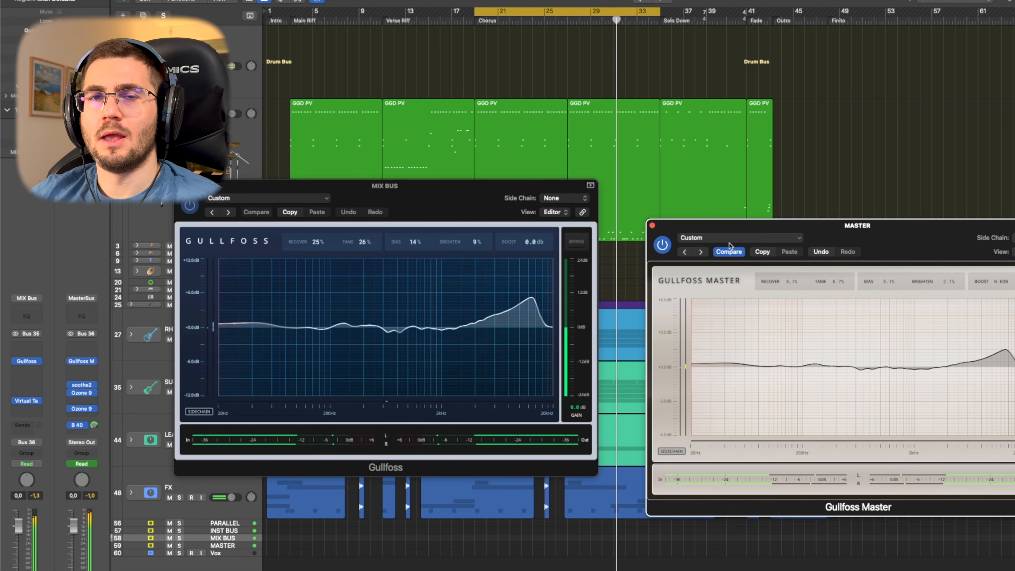
{"action": "left_click_drag", "start_coordinate": [887, 256], "coordinate": [865, 235]}
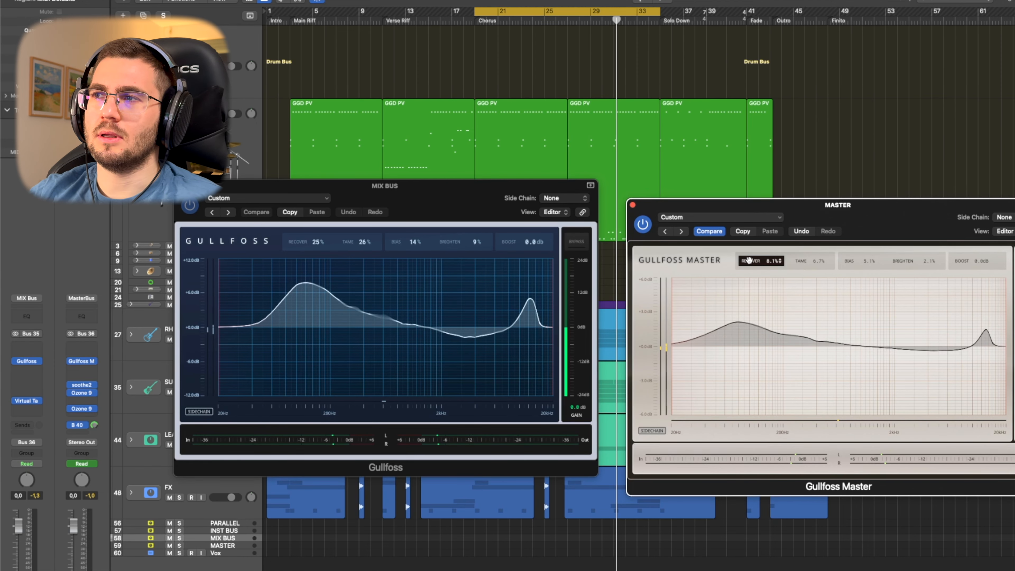
{"action": "left_click", "coordinate": [634, 205]}
Examine the MIX BUS Gullfoss settings, compare the plug-in bypassed and active during Chorus playback, and close it.
{"action": "left_click_drag", "start_coordinate": [448, 212], "coordinate": [525, 224]}
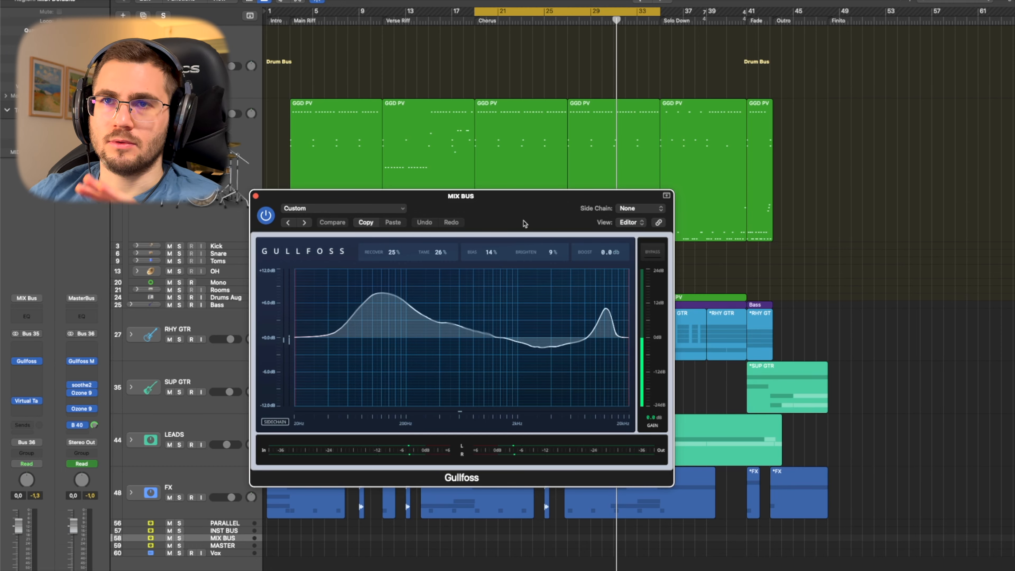
{"action": "left_click_drag", "start_coordinate": [525, 224], "coordinate": [615, 181]}
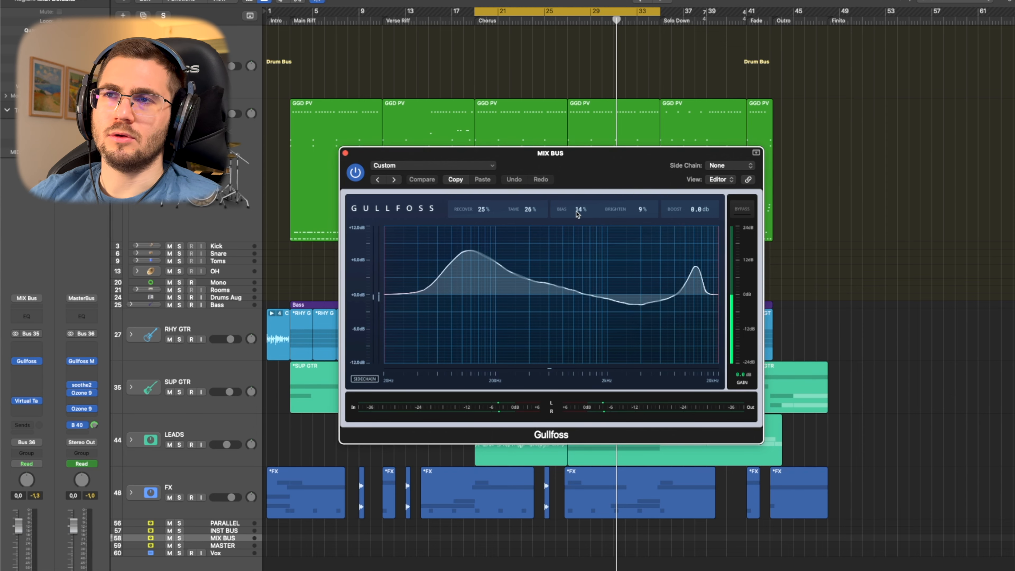
{"action": "left_click_drag", "start_coordinate": [610, 169], "coordinate": [611, 173]}
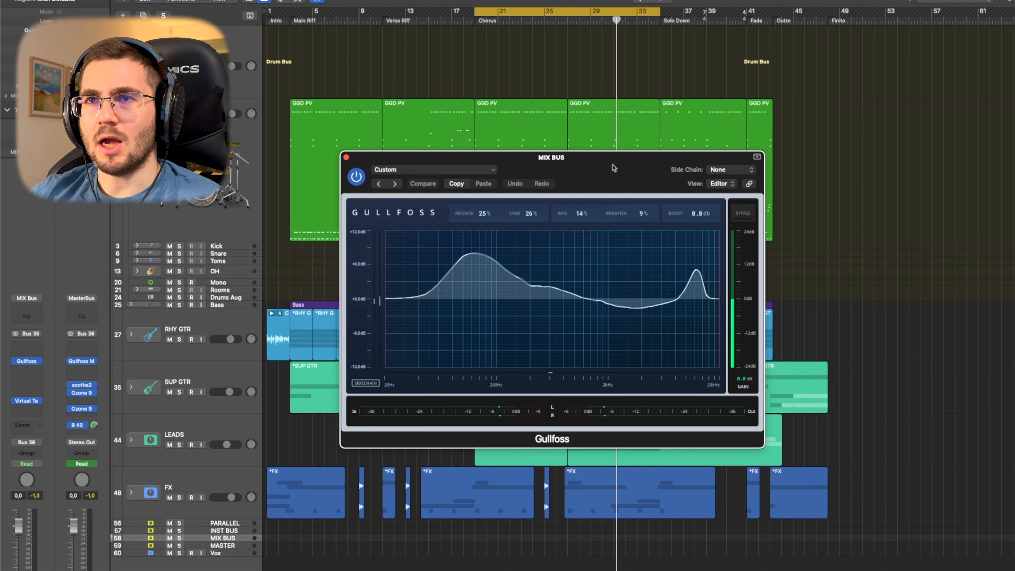
{"action": "left_click", "coordinate": [743, 213]}
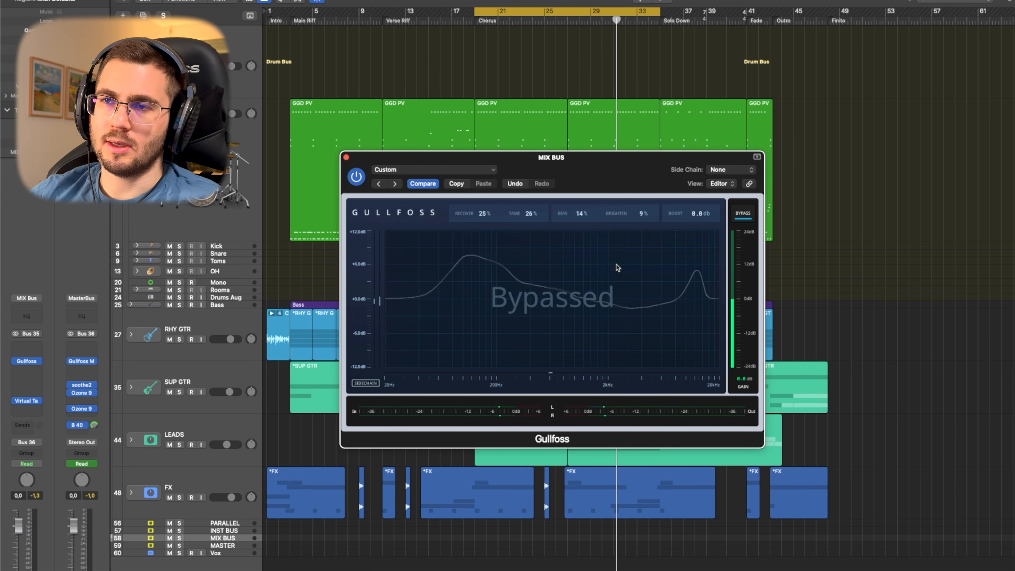
{"action": "key", "text": "space"}
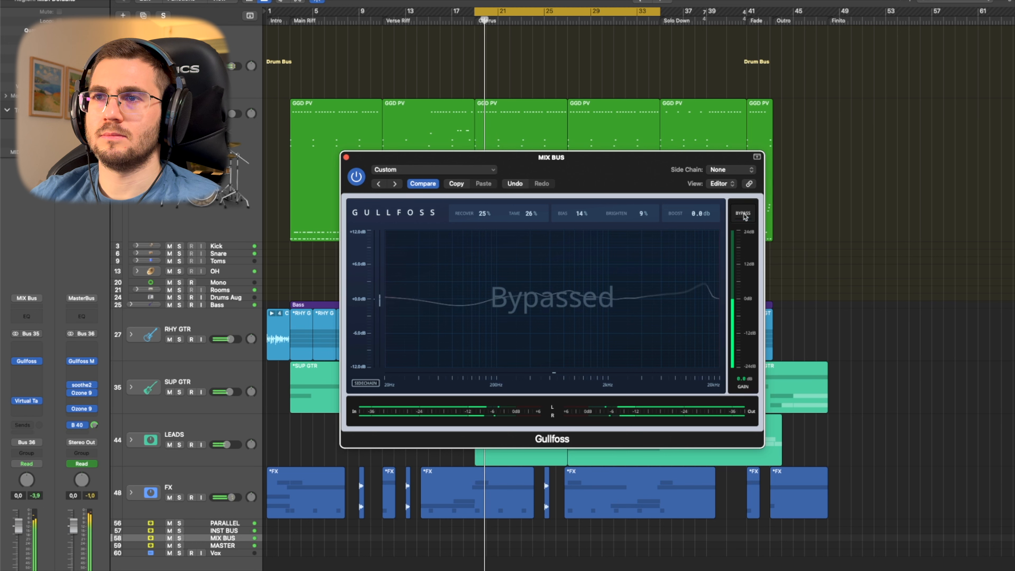
{"action": "left_click", "coordinate": [744, 215]}
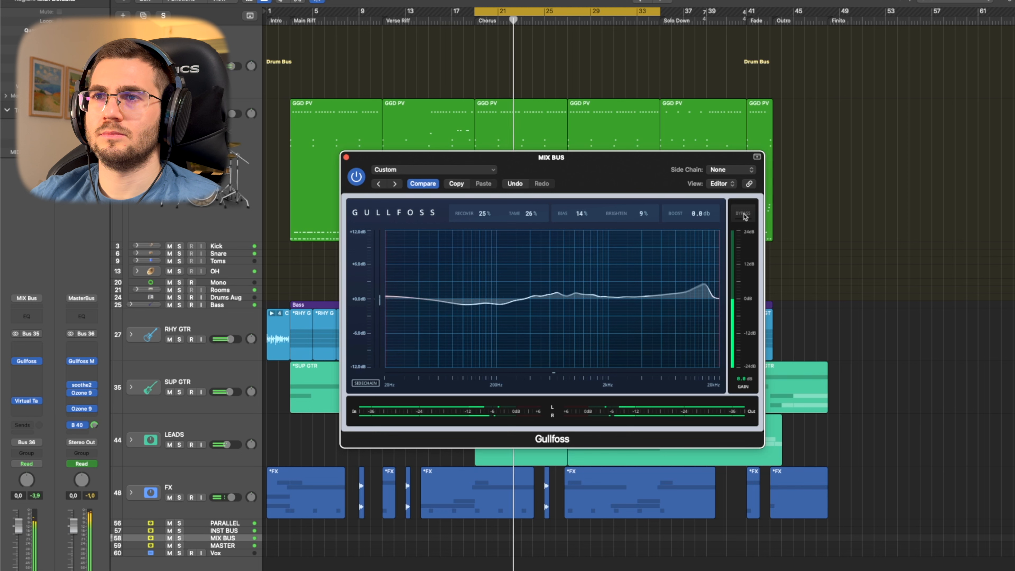
{"action": "left_click", "coordinate": [744, 215]}
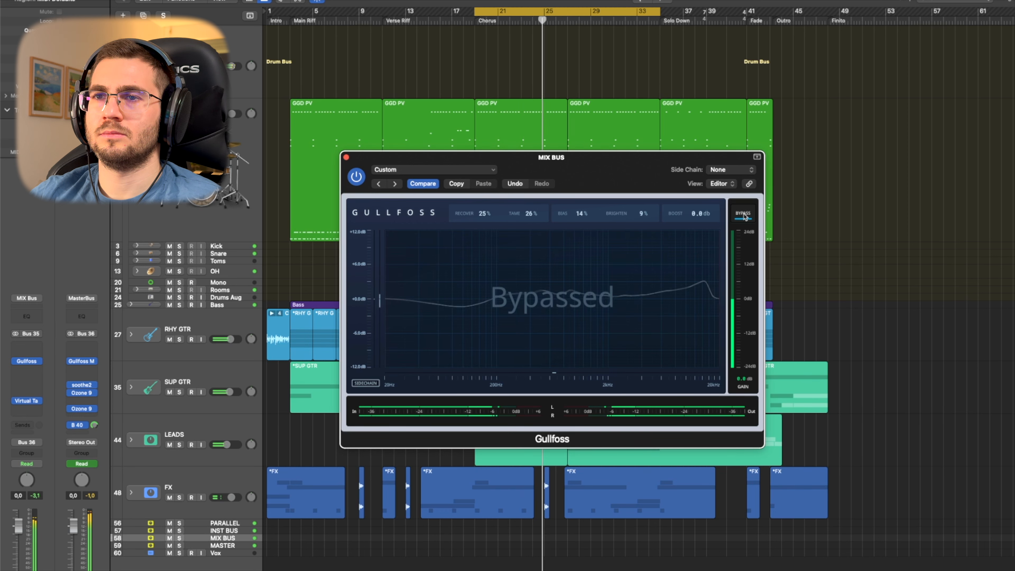
{"action": "left_click", "coordinate": [745, 215]}
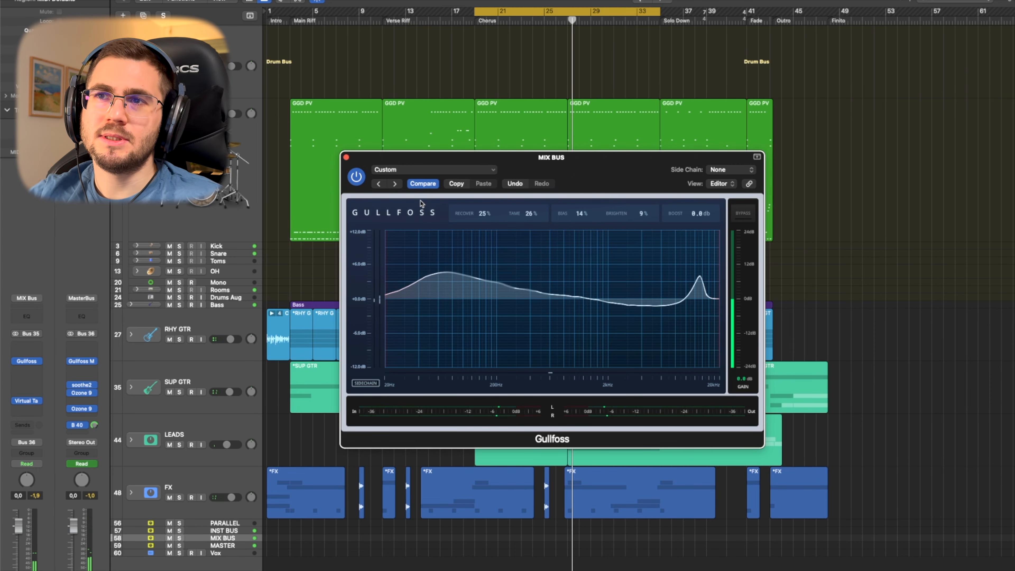
{"action": "mouse_move", "coordinate": [585, 179]}
{"action": "left_mouse_down"}
{"action": "mouse_move", "coordinate": [608, 188]}
{"action": "mouse_move", "coordinate": [603, 172]}
{"action": "left_mouse_up"}
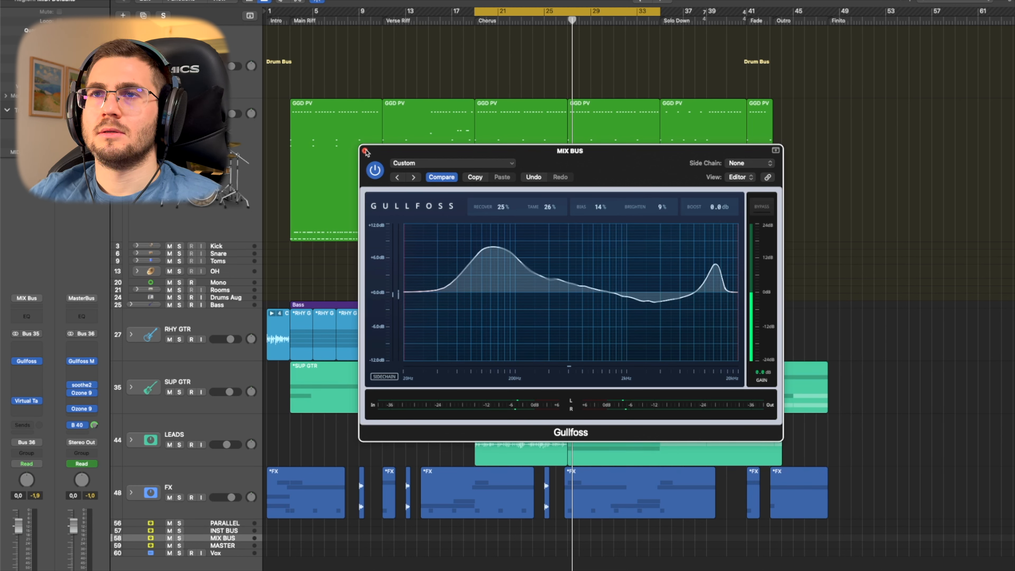
{"action": "key", "text": "super+w"}
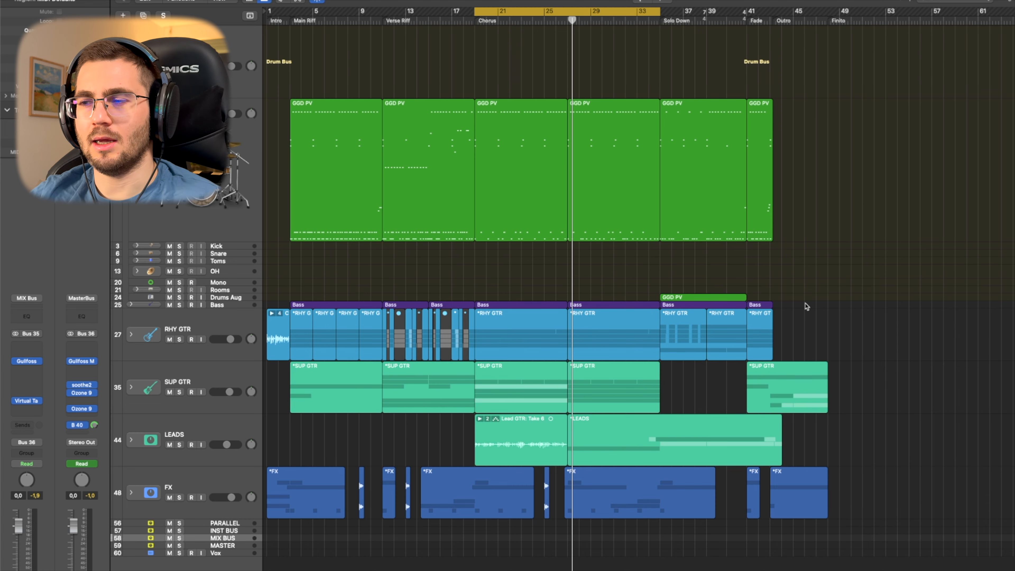
Open Virtual Tape Machines on the MIX BUS, compare it off and on during Chorus playback, and close it active.
{"action": "mouse_move", "coordinate": [27, 403]}
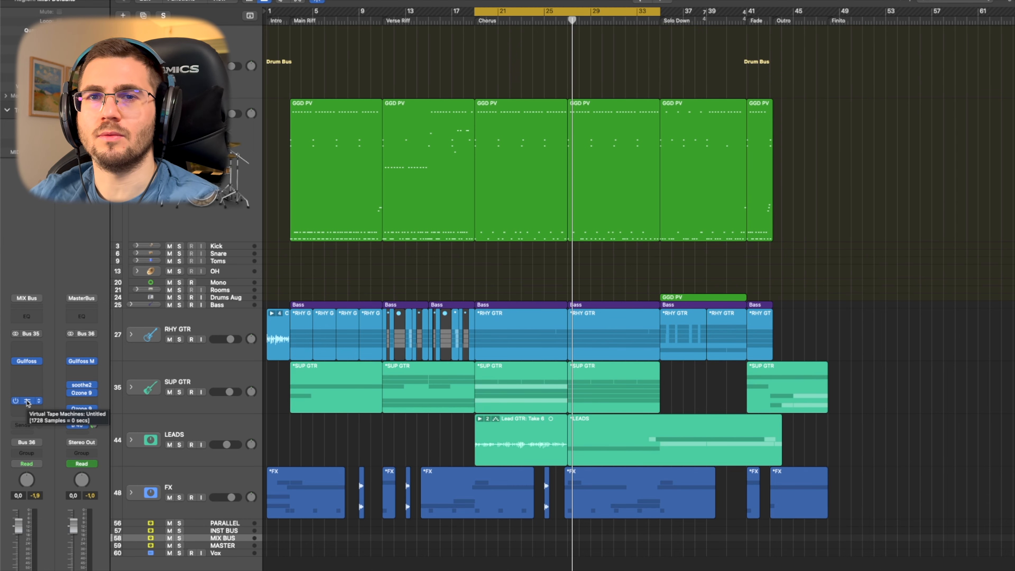
{"action": "left_click", "coordinate": [28, 401]}
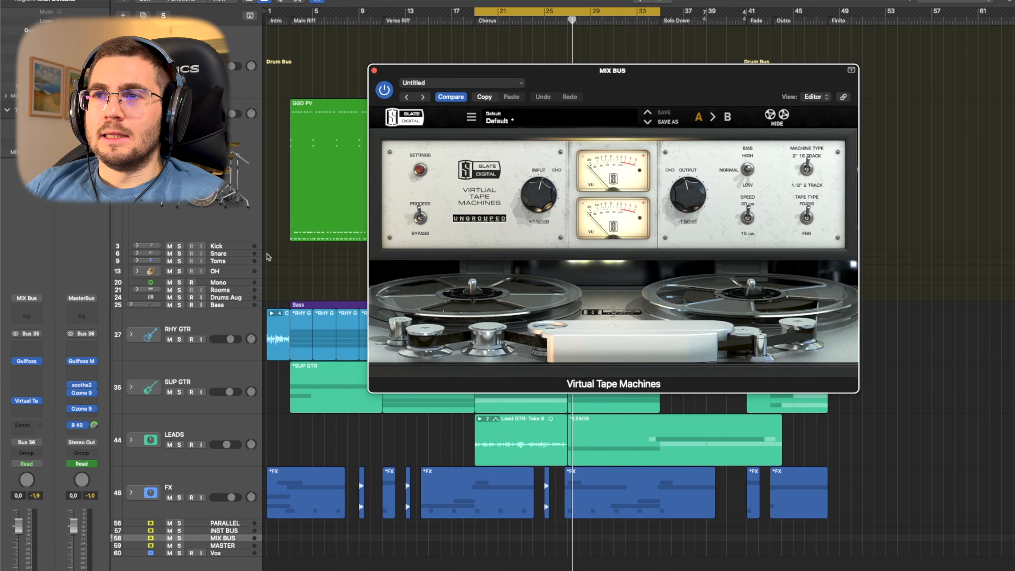
{"action": "left_click_drag", "start_coordinate": [666, 99], "coordinate": [663, 114]}
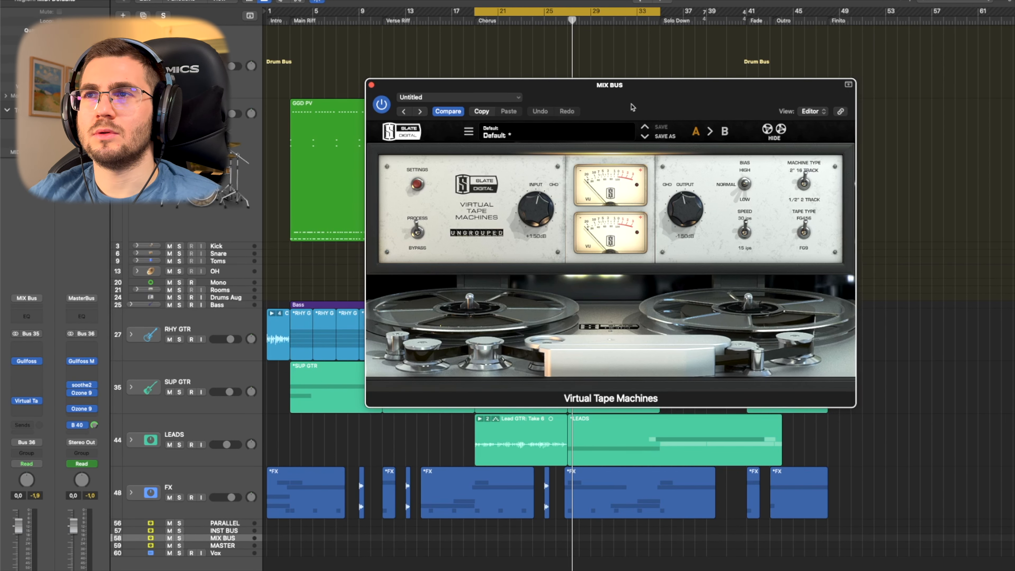
{"action": "left_click_drag", "start_coordinate": [634, 107], "coordinate": [628, 115]}
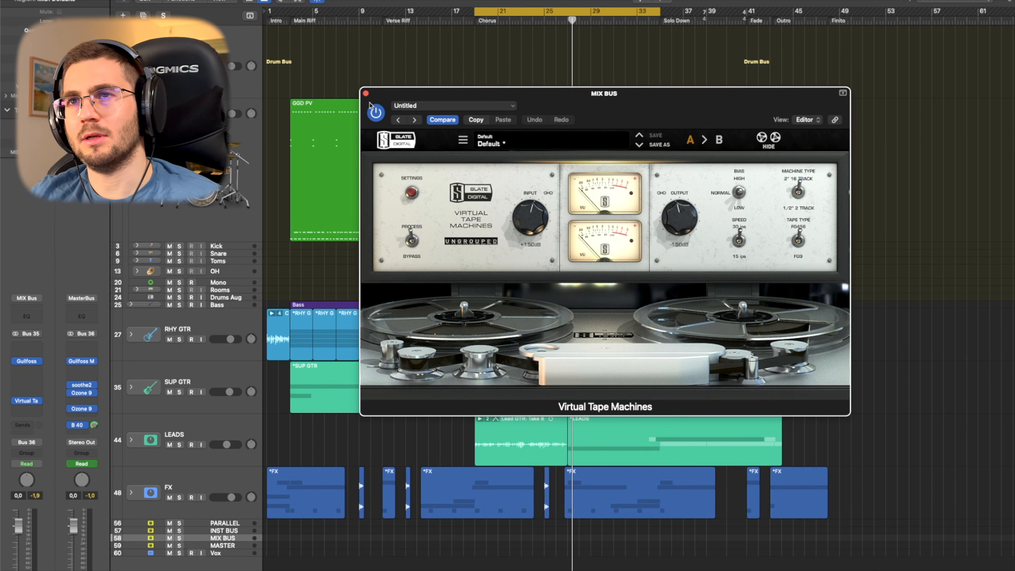
{"action": "key", "text": "space"}
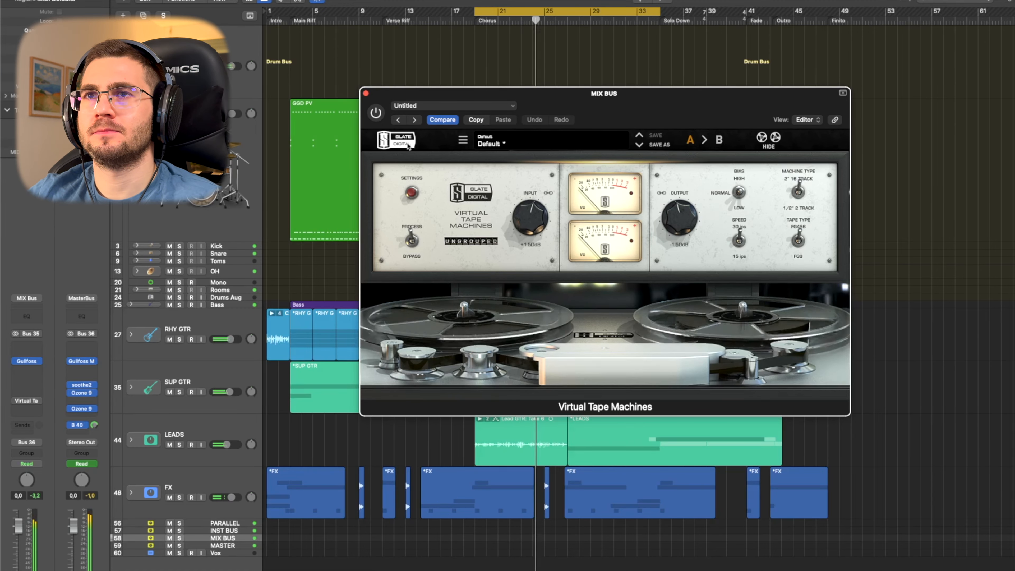
{"action": "left_click", "coordinate": [414, 233]}
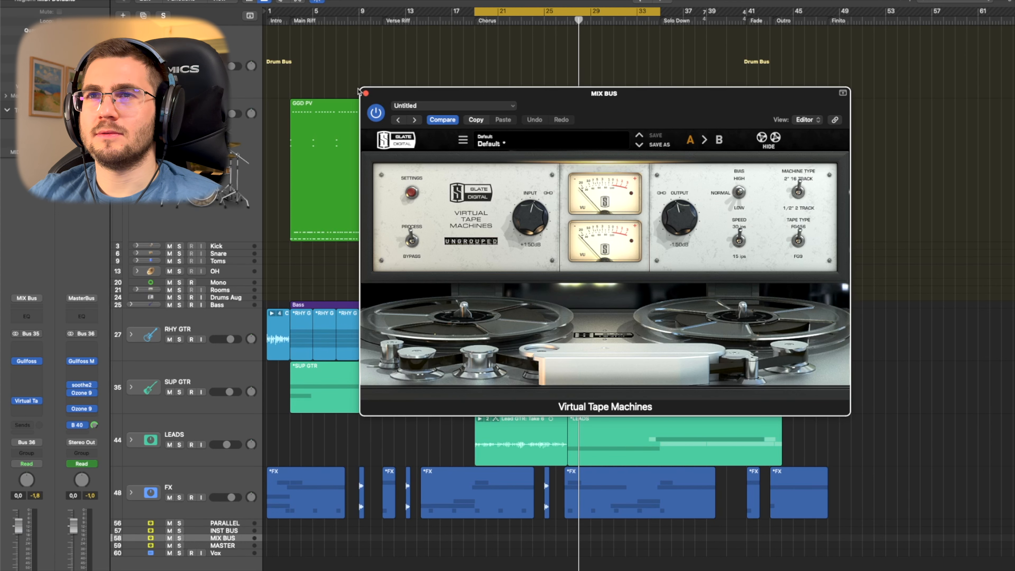
{"action": "left_click", "coordinate": [366, 93]}
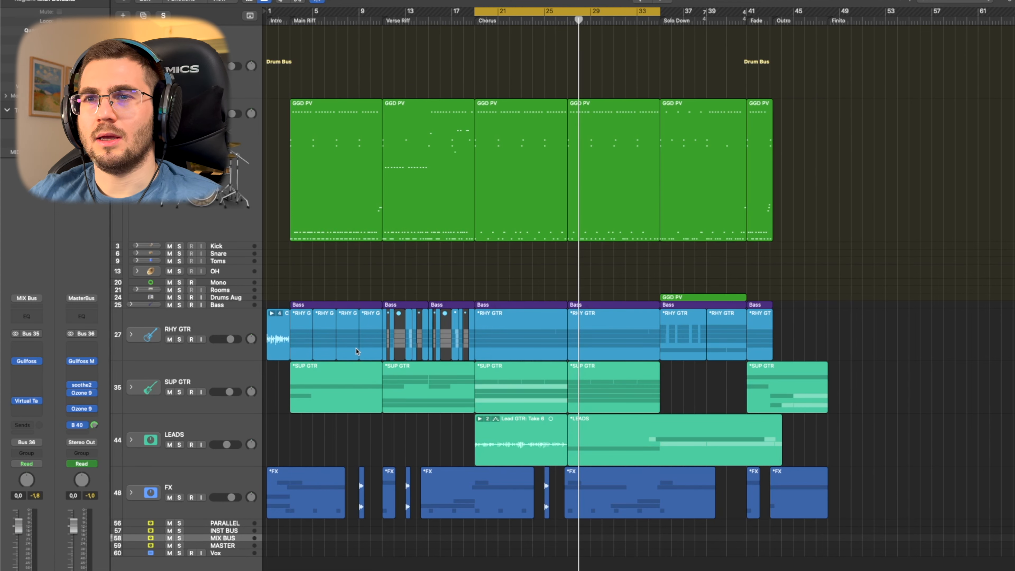
Show the channel strip of the INST BUS track and that of the FX track.
{"action": "left_click", "coordinate": [238, 533]}
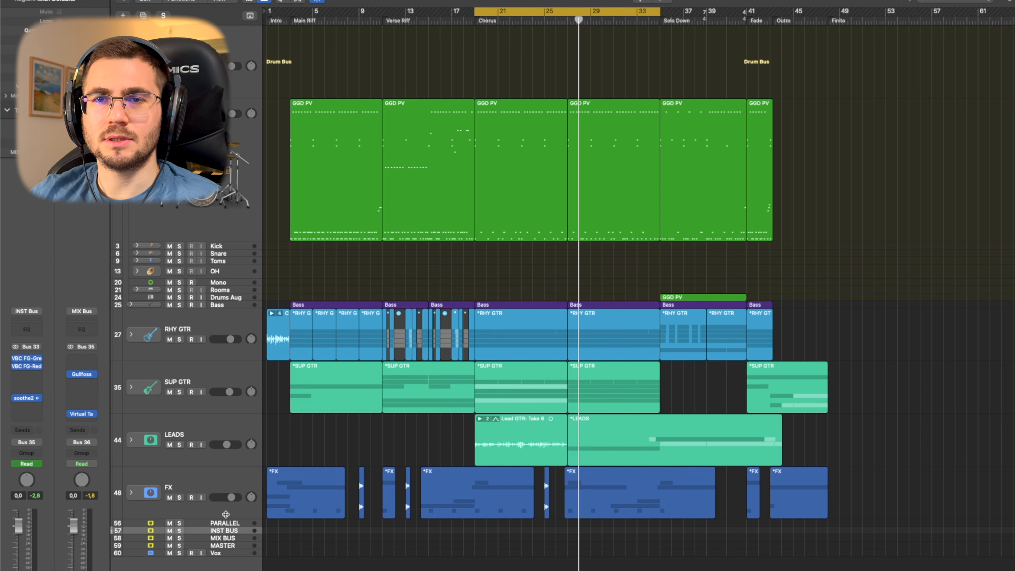
{"action": "left_click", "coordinate": [201, 476]}
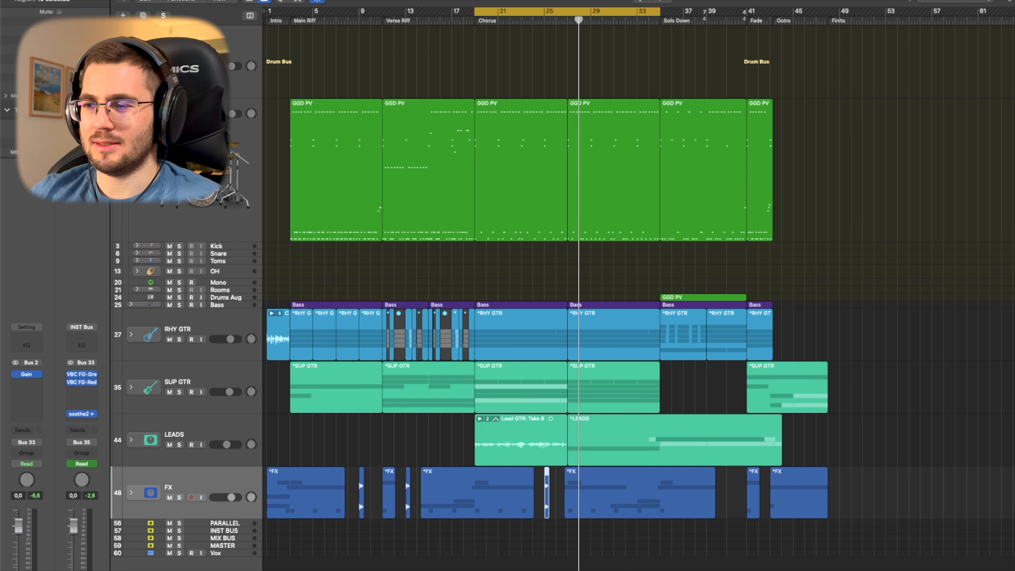
Show the channel strips of the LEADS and MIX BUS tracks and return to the INST BUS channel strip.
{"action": "left_click", "coordinate": [229, 530]}
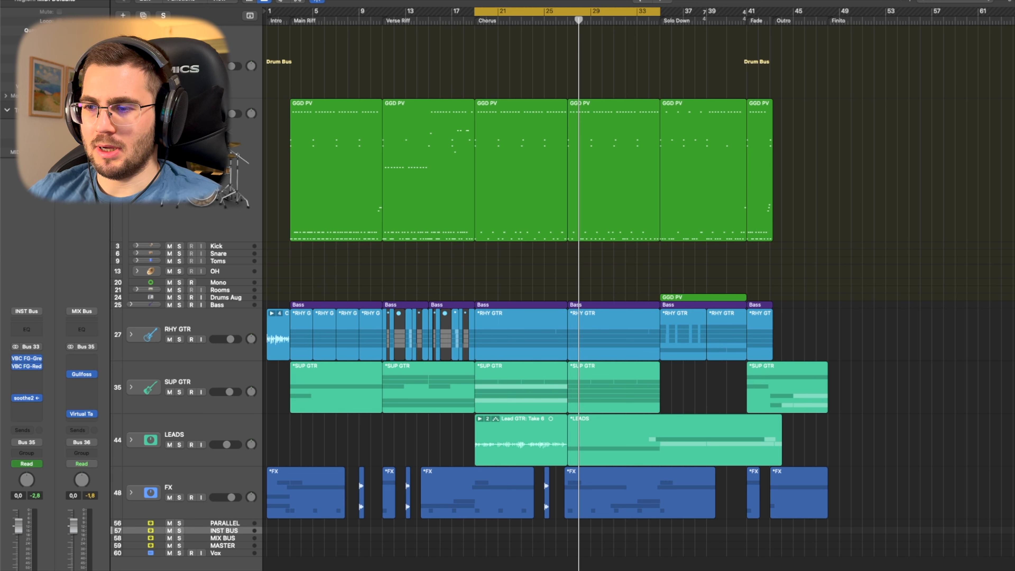
{"action": "left_click", "coordinate": [224, 434]}
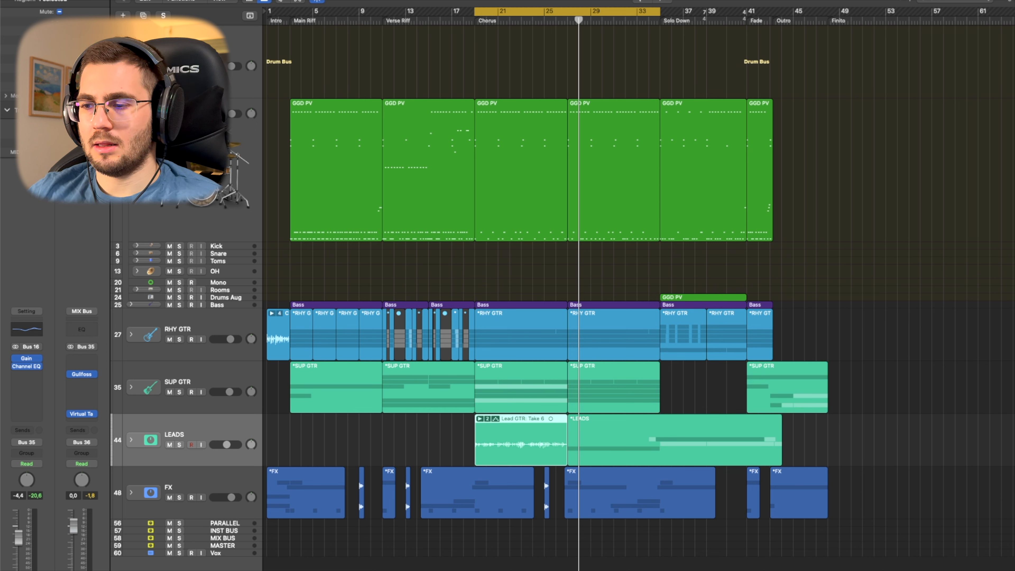
{"action": "left_click", "coordinate": [223, 539]}
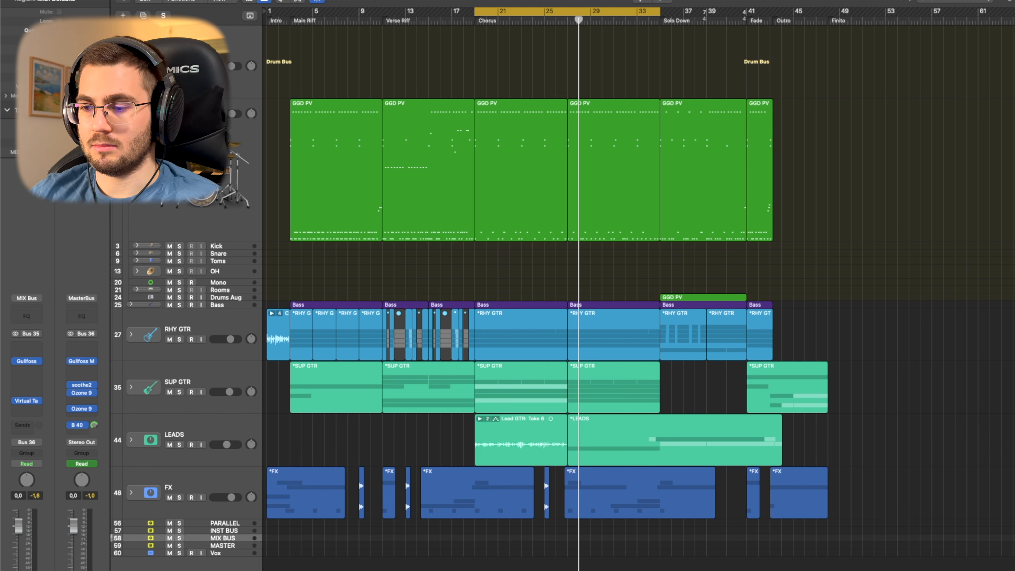
{"action": "left_click", "coordinate": [224, 531]}
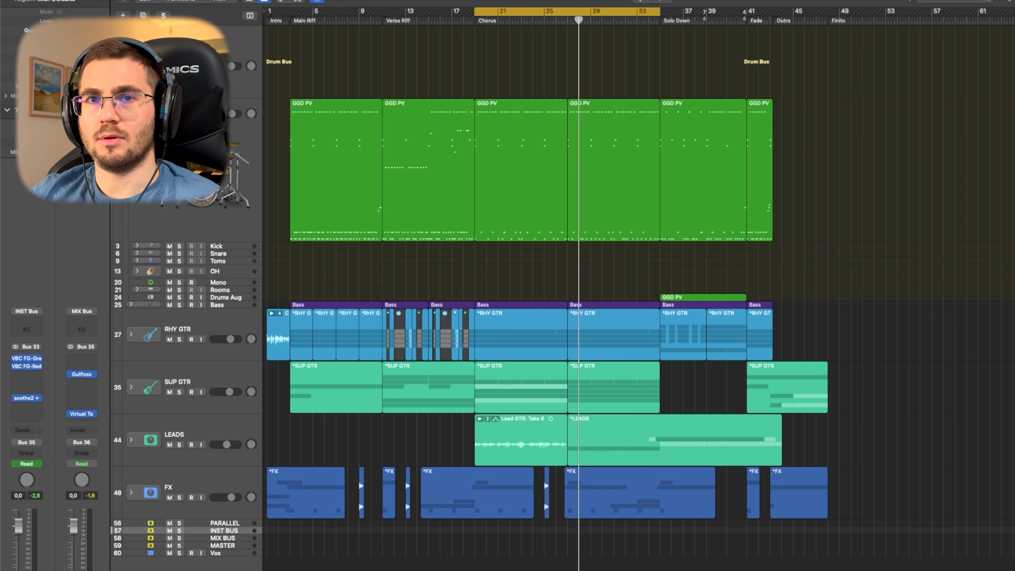
Open VBC FG-Grey and VBC FG-Red on the INST BUS and arrange FG-Grey above FG-Red without overlap.
{"action": "left_click", "coordinate": [27, 358]}
{"action": "left_click", "coordinate": [27, 367]}
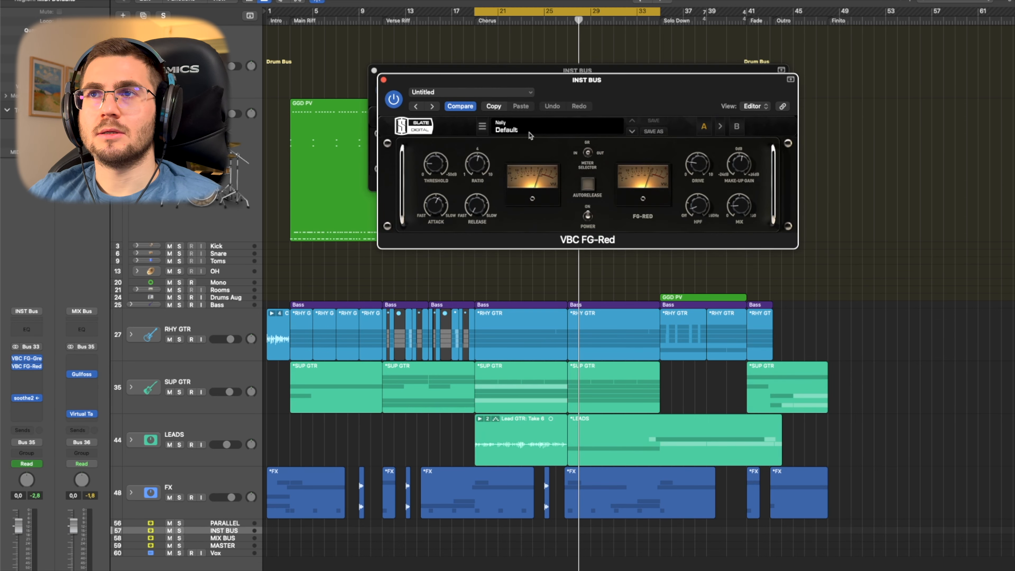
{"action": "left_click_drag", "start_coordinate": [532, 80], "coordinate": [529, 188]}
{"action": "left_click_drag", "start_coordinate": [628, 72], "coordinate": [631, 46]}
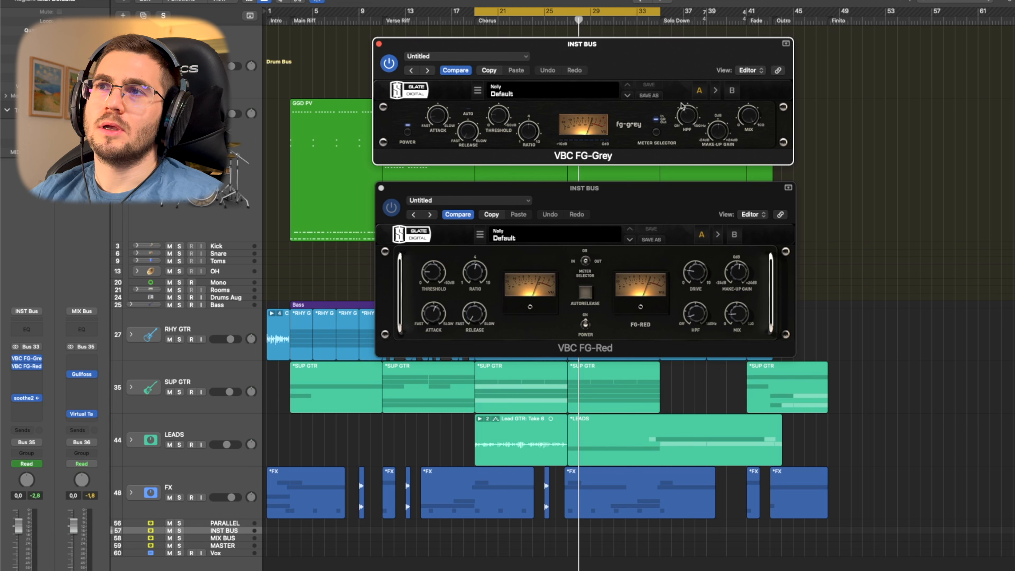
Examine the HPF, attack, release and threshold settings of VBC FG-Grey on the INST BUS.
{"action": "left_click_drag", "start_coordinate": [681, 123], "coordinate": [690, 116]}
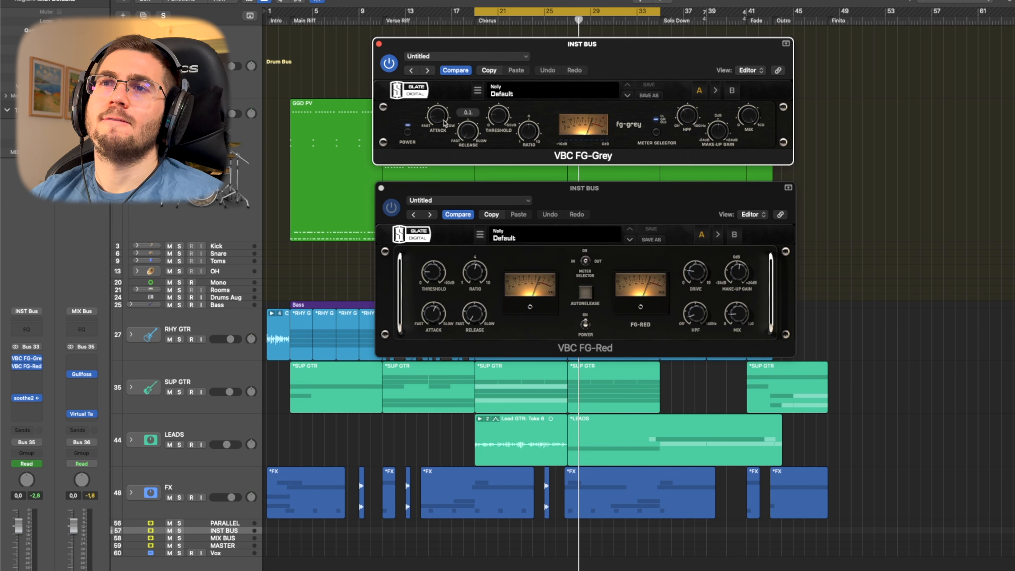
{"action": "left_click_drag", "start_coordinate": [444, 124], "coordinate": [445, 119]}
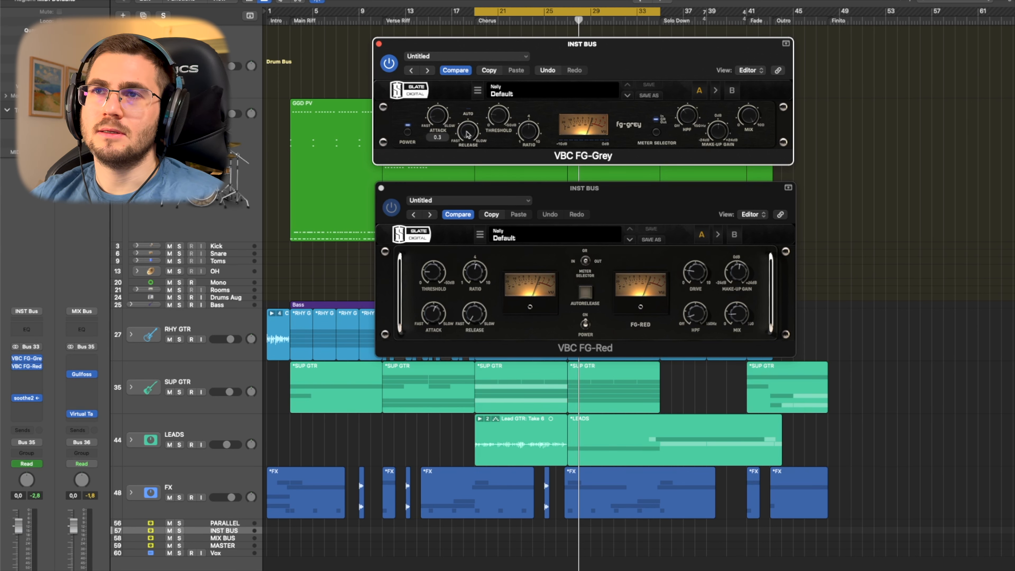
{"action": "mouse_move", "coordinate": [467, 134]}
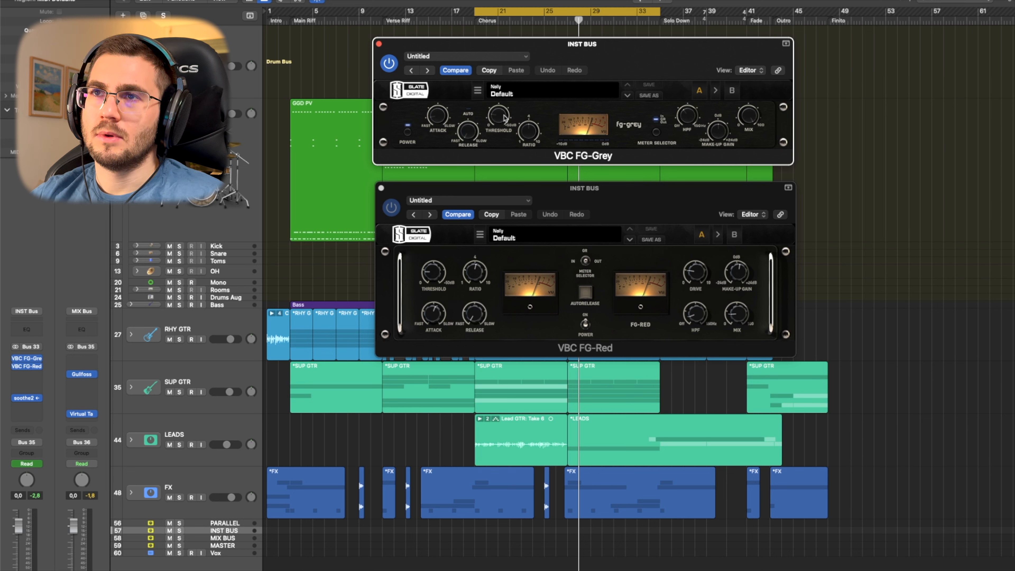
{"action": "mouse_move", "coordinate": [510, 113]}
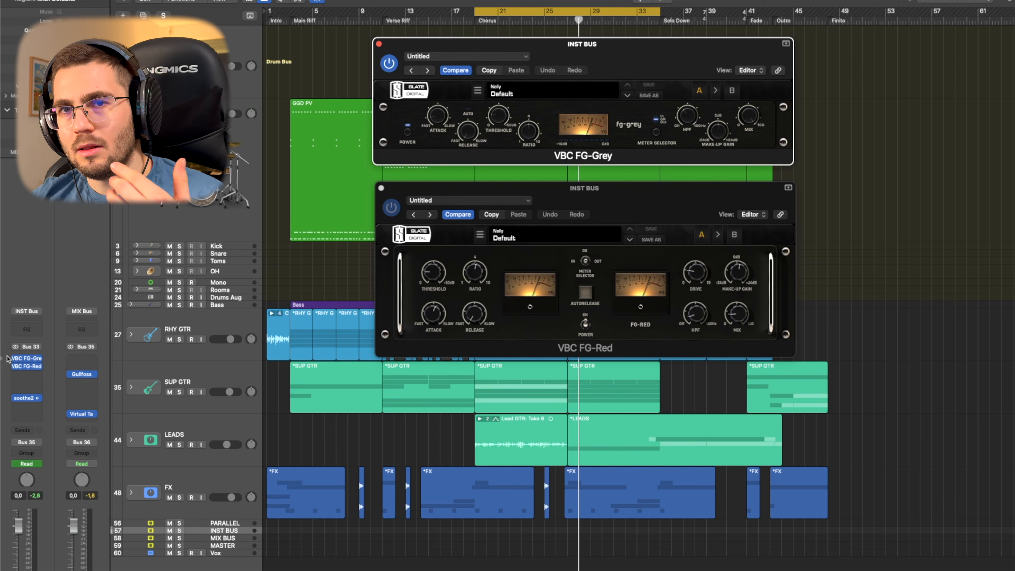
Bypass both VBC compressors on the INST BUS and reactivate FG-Grey and FG-Red one after the other during Chorus playback.
{"action": "left_click", "coordinate": [15, 359]}
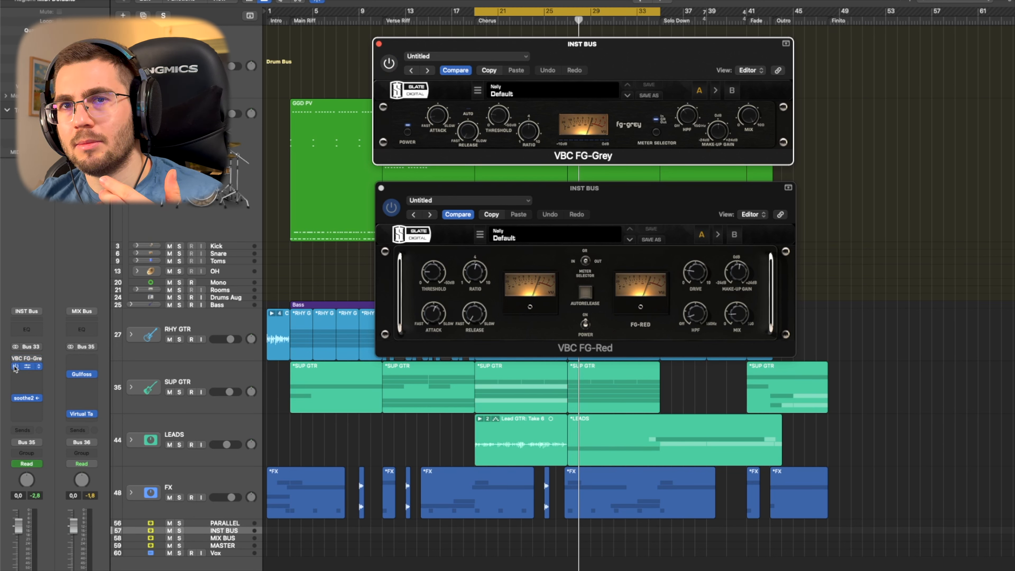
{"action": "left_click", "coordinate": [15, 367]}
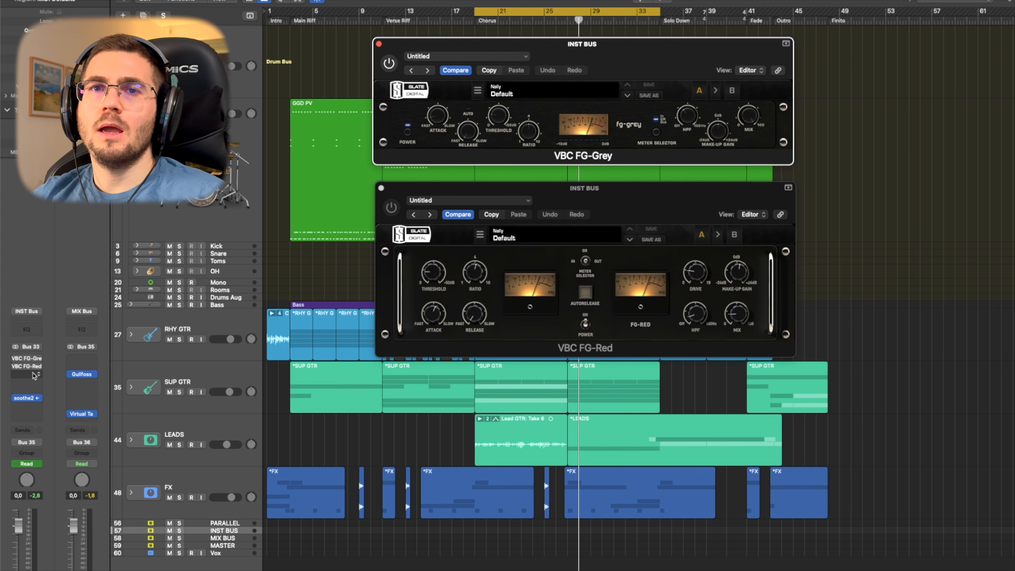
{"action": "key", "text": "space"}
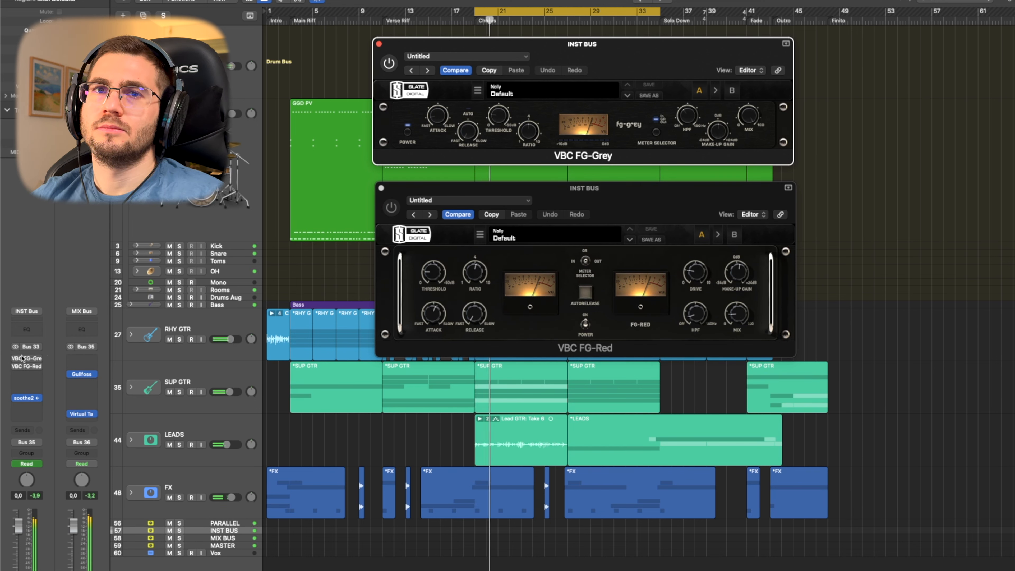
{"action": "left_click", "coordinate": [16, 358]}
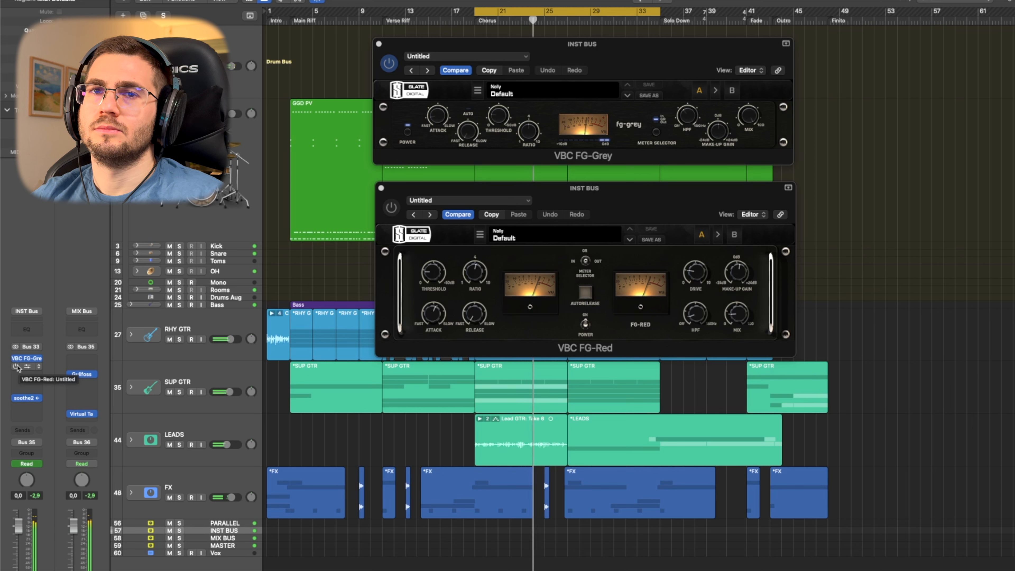
{"action": "left_click", "coordinate": [16, 366]}
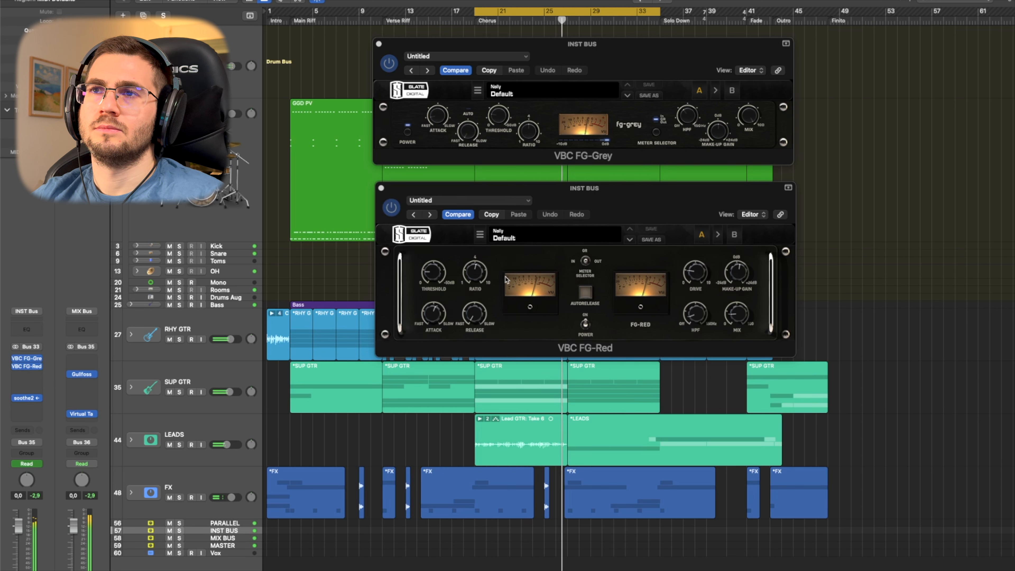
Return to the first screenset and close the VBC FG-Red and VBC FG-Grey windows.
{"action": "key", "text": "2"}
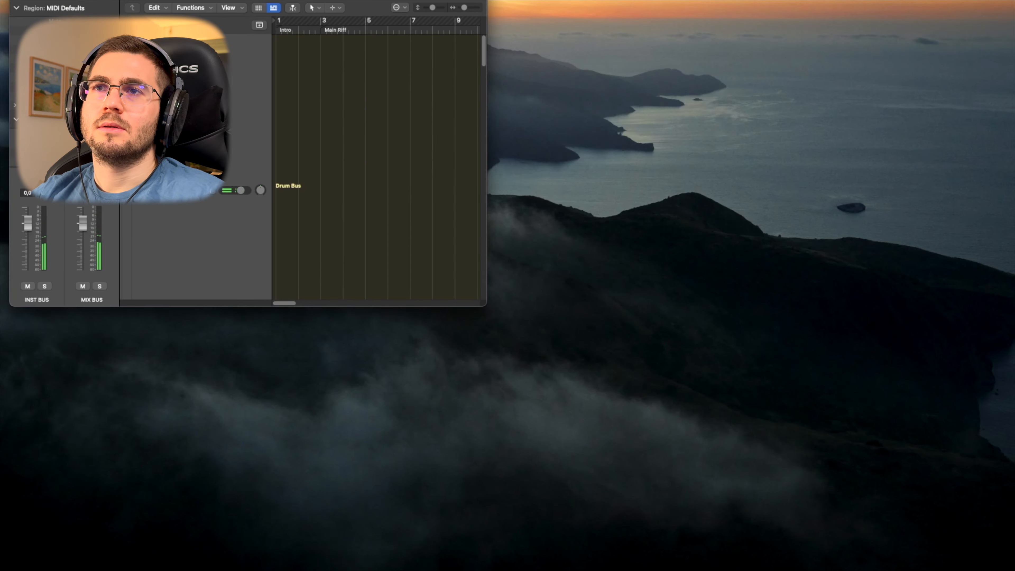
{"action": "key", "text": "1"}
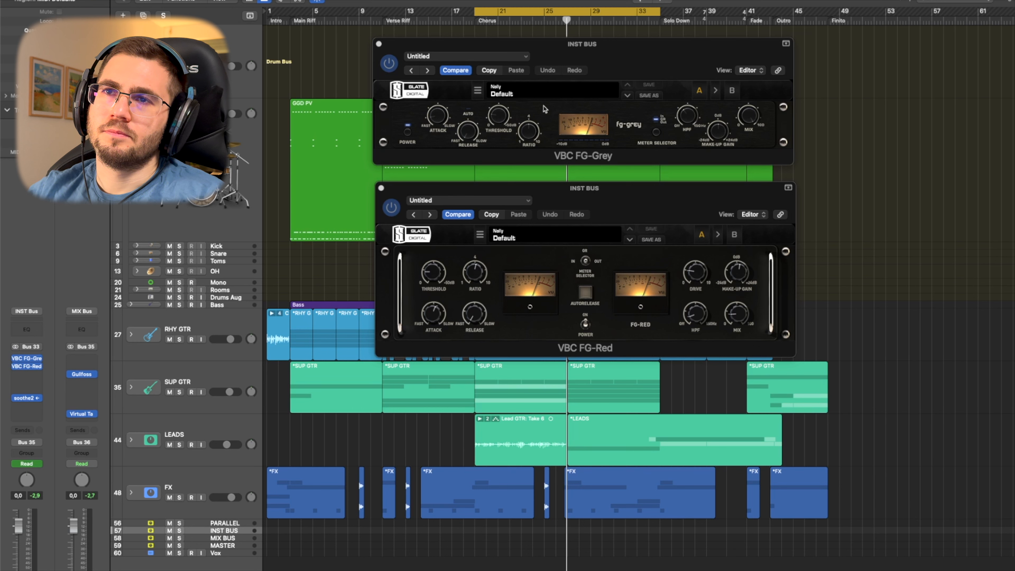
{"action": "left_click", "coordinate": [381, 188]}
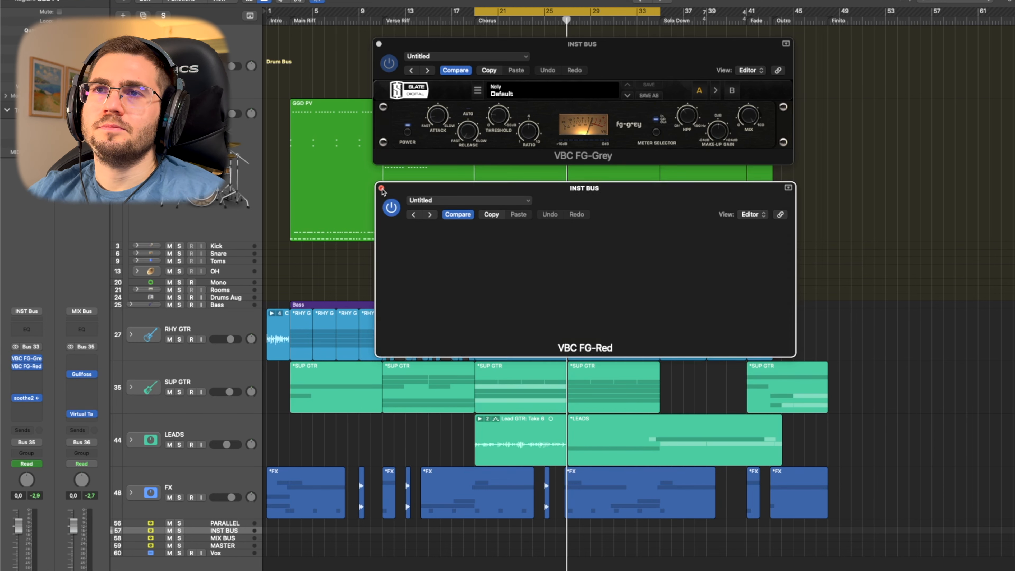
{"action": "left_click", "coordinate": [379, 44]}
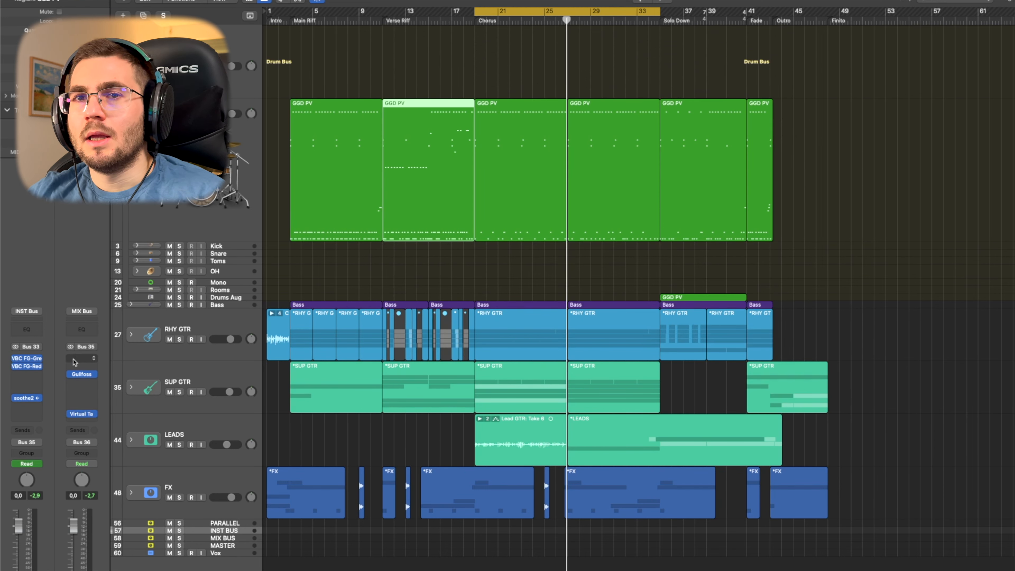
Open soothe2 on the INST BUS, examine its side-chain source options and leave the source set to Bus 16.
{"action": "left_click", "coordinate": [24, 398]}
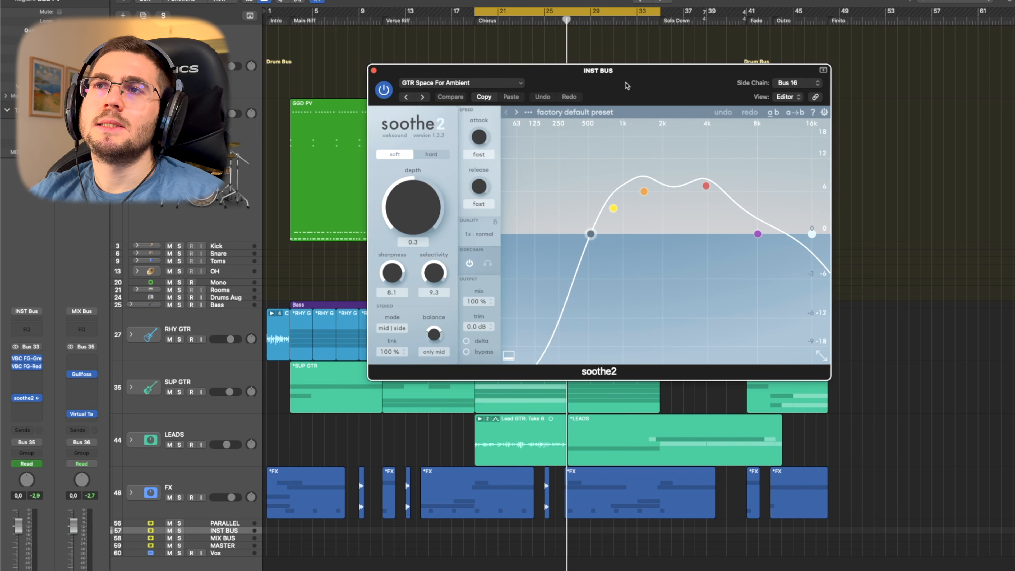
{"action": "left_click_drag", "start_coordinate": [628, 86], "coordinate": [563, 96]}
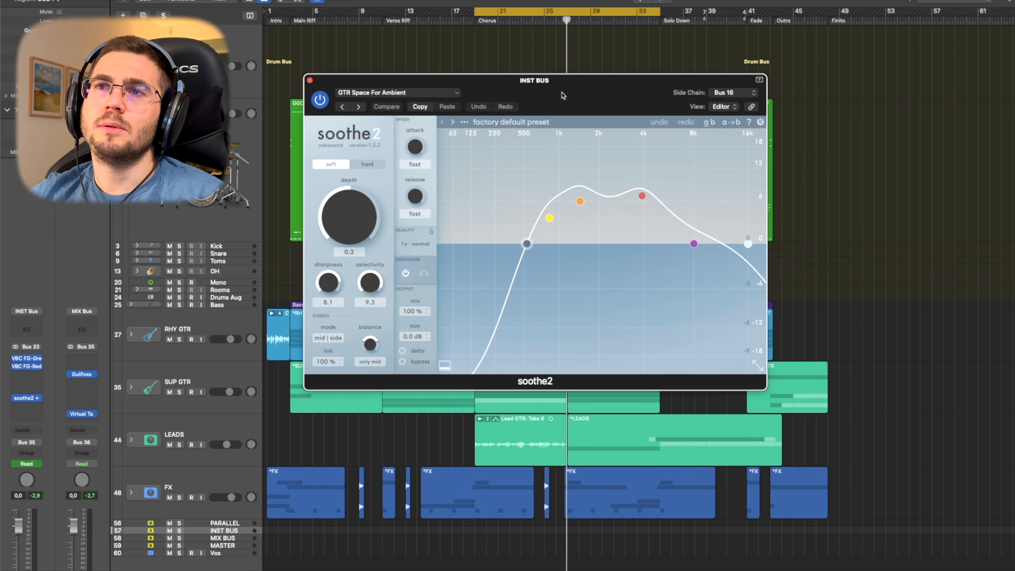
{"action": "left_click", "coordinate": [742, 93]}
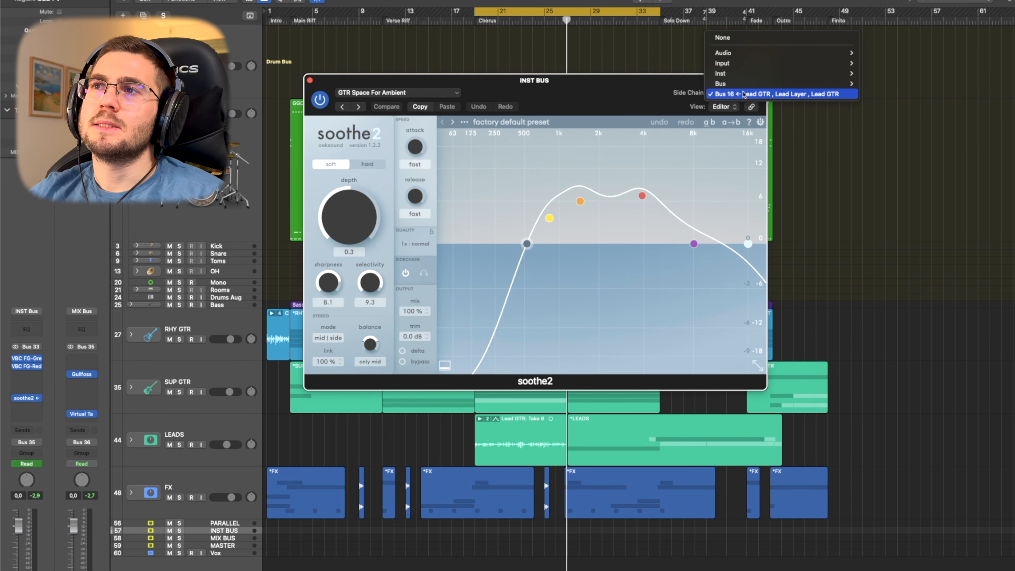
{"action": "left_click", "coordinate": [640, 101]}
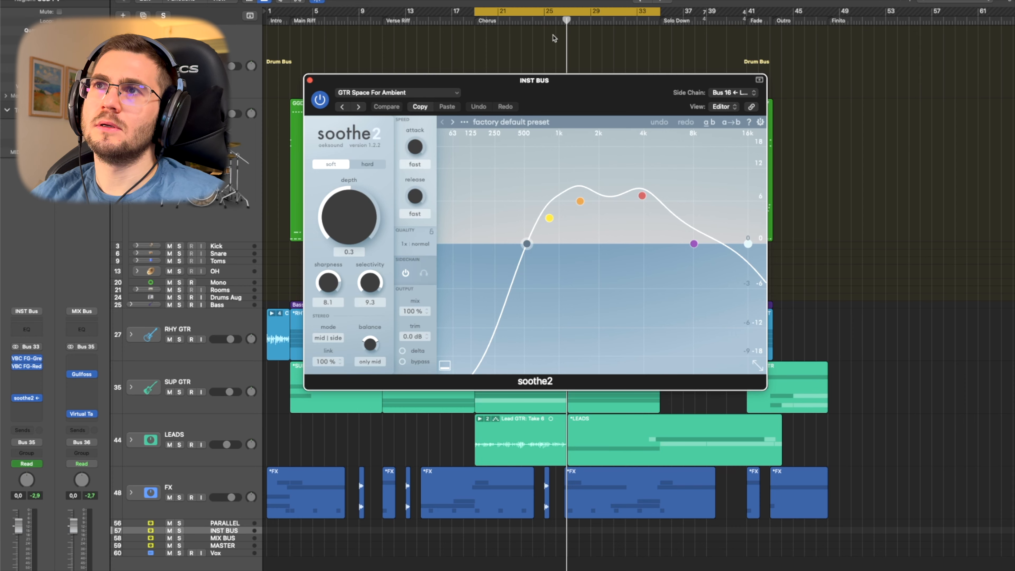
Compare the INST BUS soothe2 bypassed and active during cycled playback of the Solo Down section, and close the plug-in active.
{"action": "left_click", "coordinate": [668, 21]}
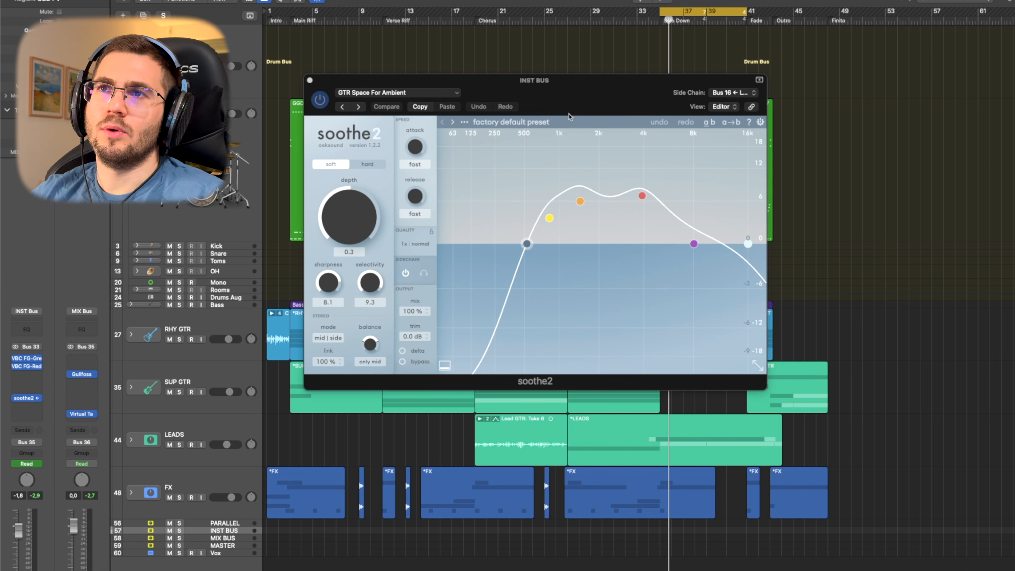
{"action": "left_click", "coordinate": [502, 93]}
{"action": "left_click", "coordinate": [403, 362]}
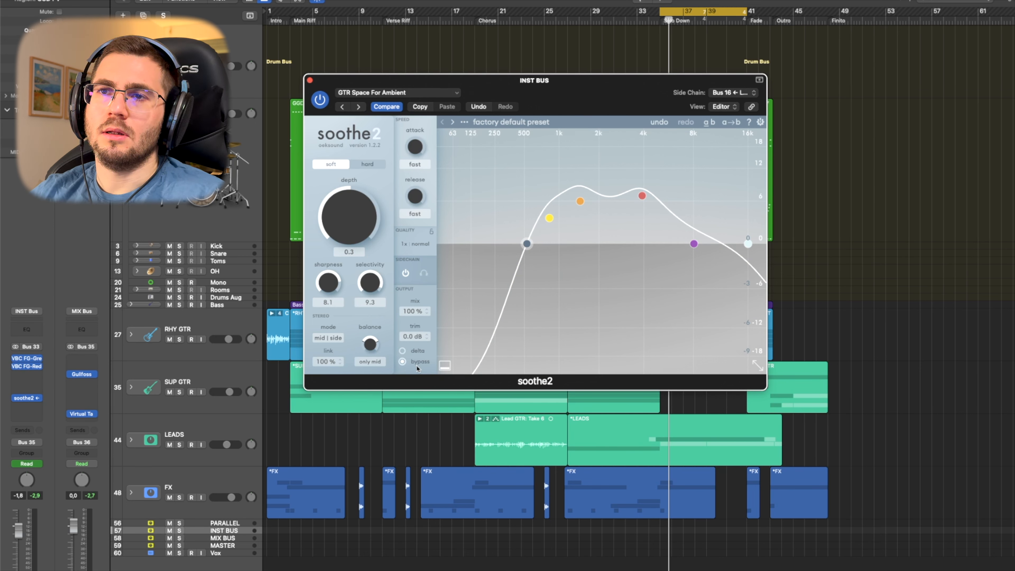
{"action": "key", "text": "space"}
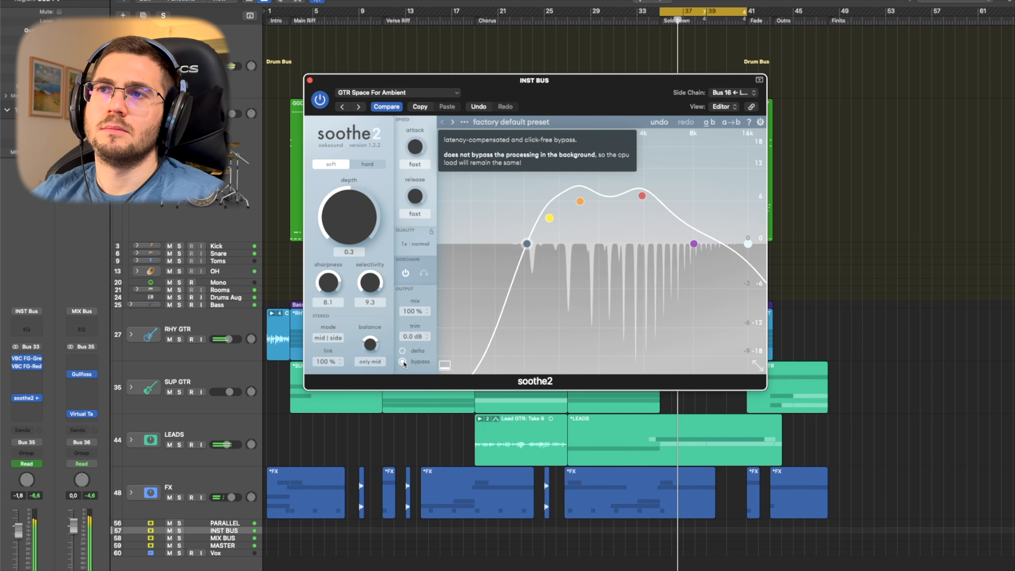
{"action": "left_click", "coordinate": [403, 362]}
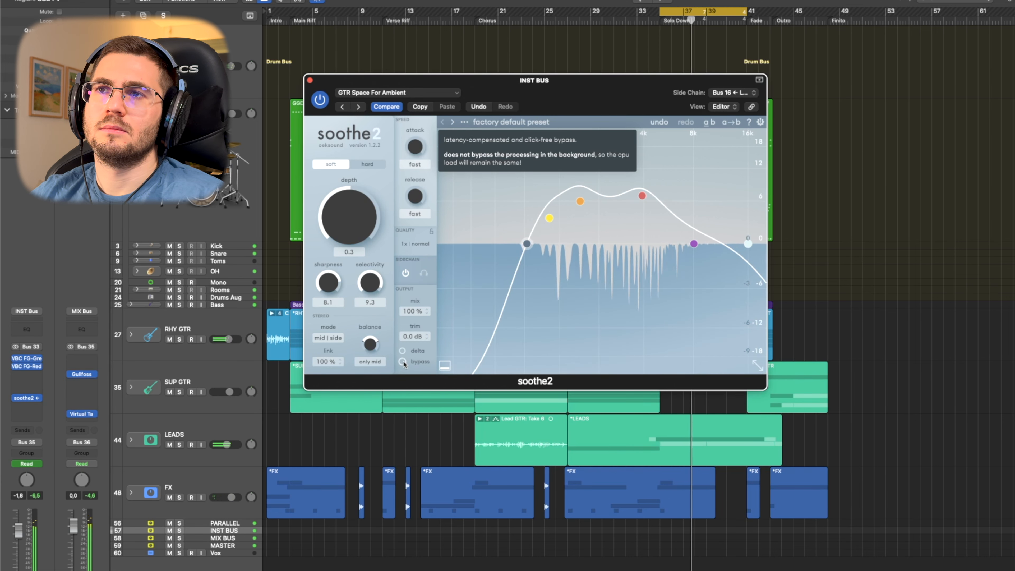
{"action": "left_click", "coordinate": [403, 362]}
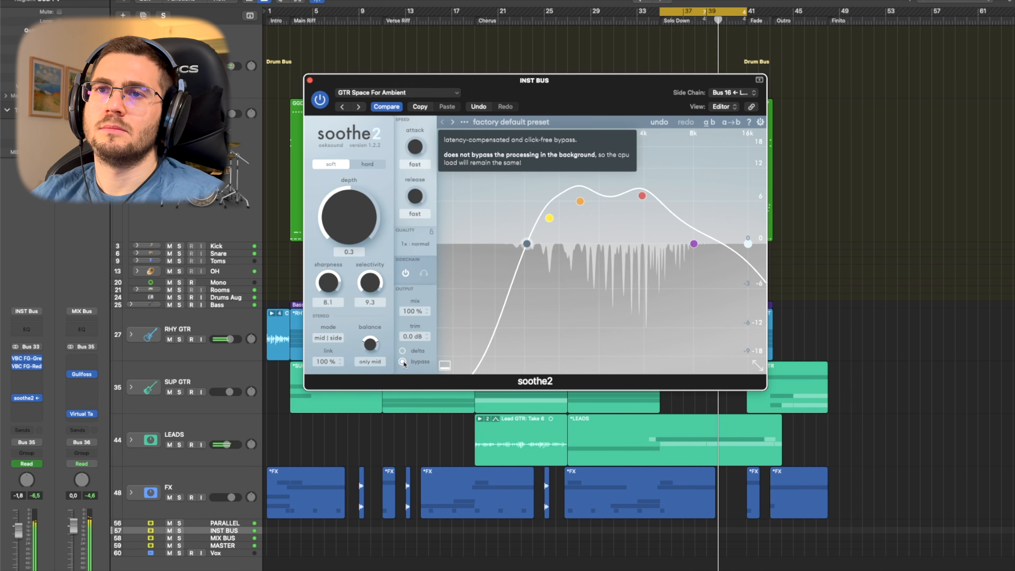
{"action": "left_click", "coordinate": [403, 362]}
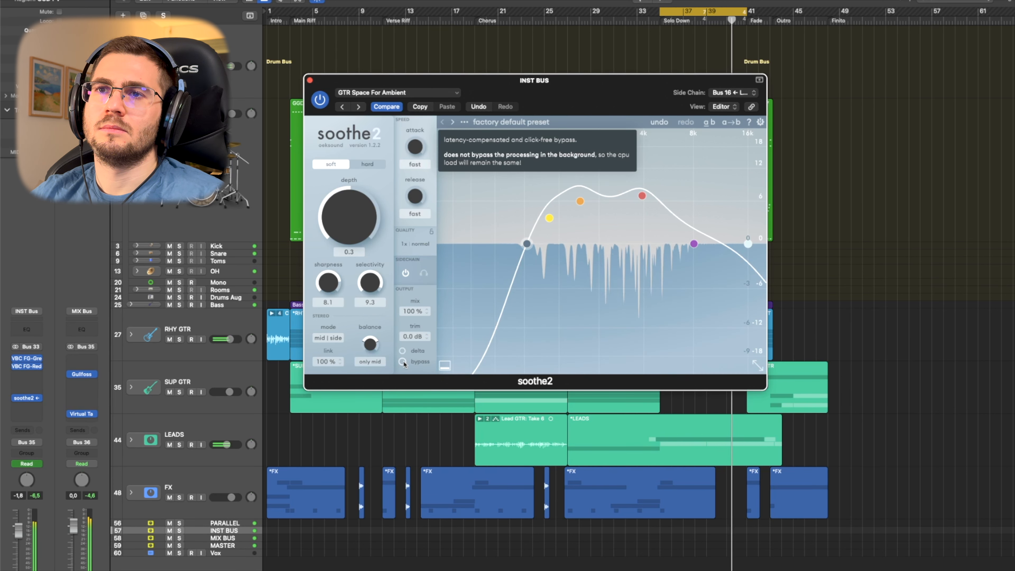
{"action": "key", "text": "space"}
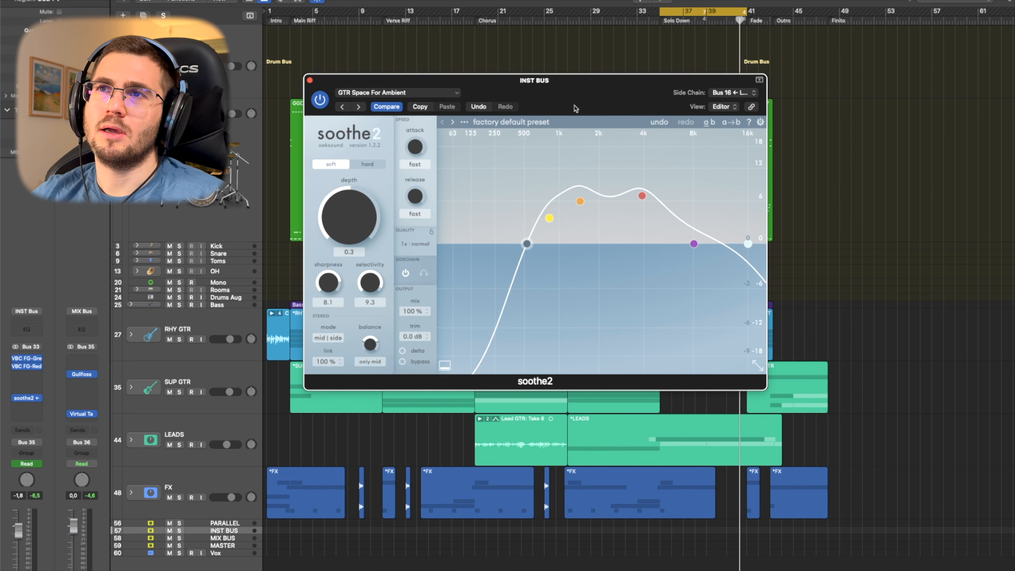
{"action": "left_click_drag", "start_coordinate": [575, 107], "coordinate": [570, 117]}
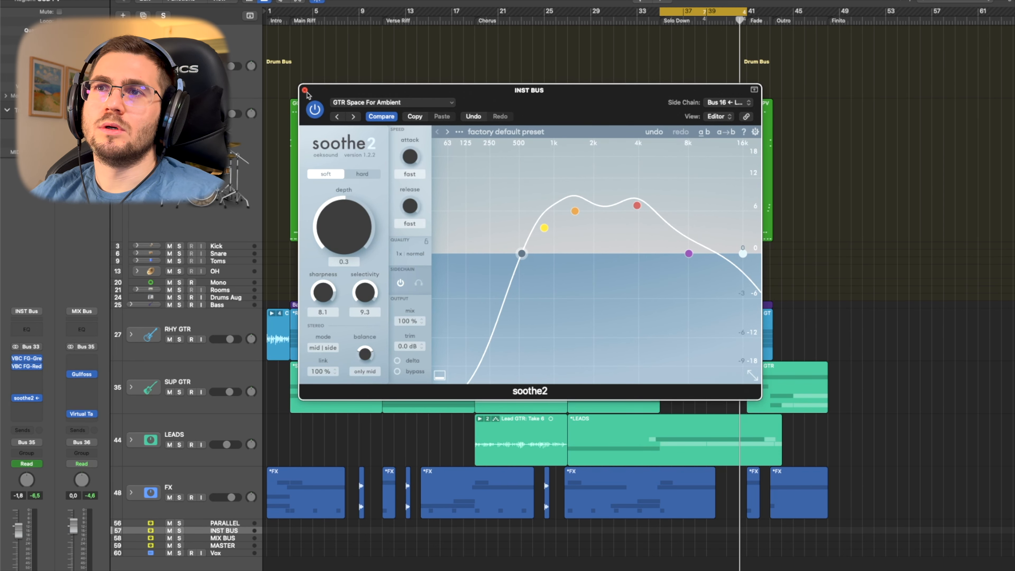
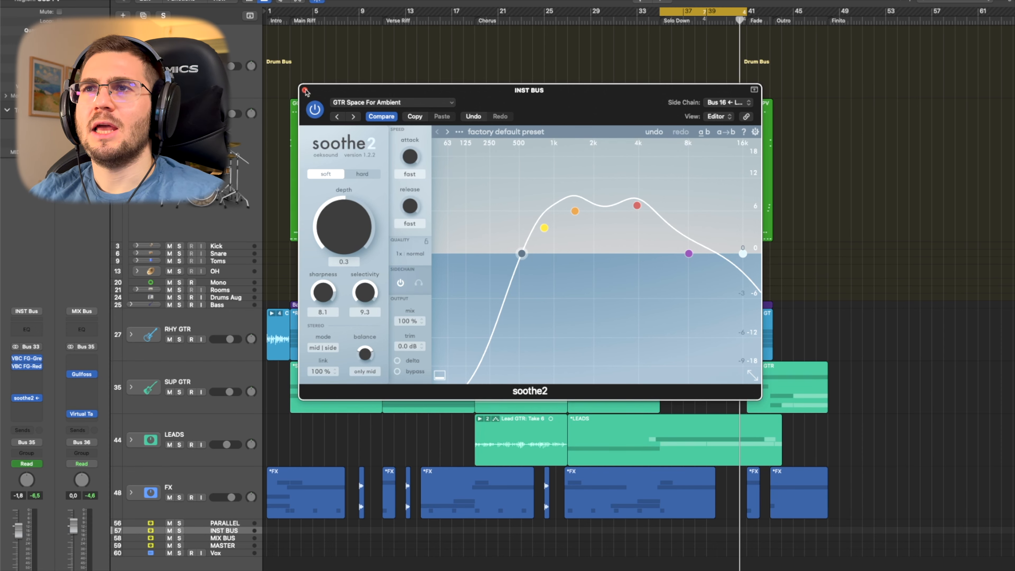
{"action": "left_click", "coordinate": [305, 90]}
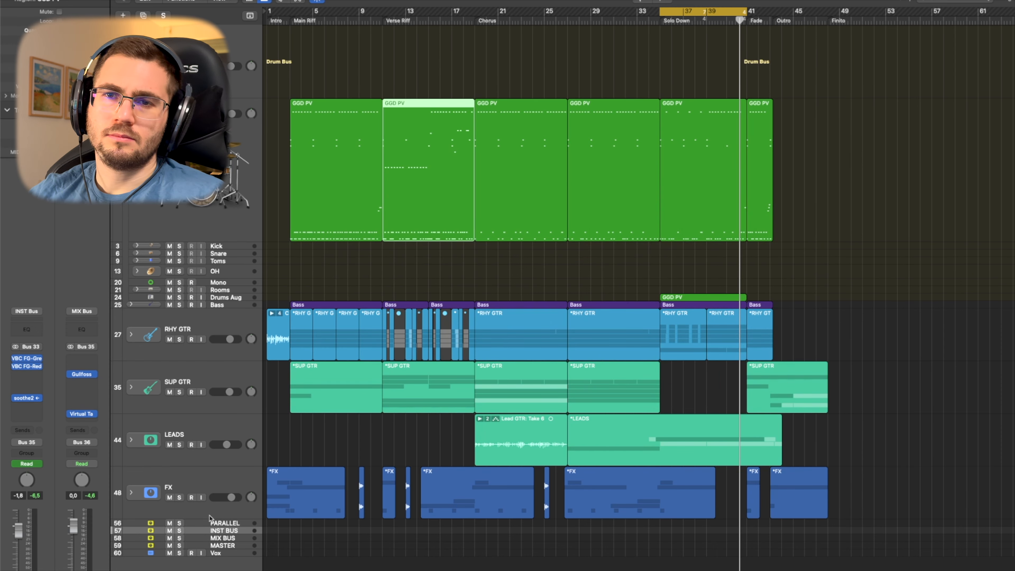
Open Virtual Mix Rack on the PARALLEL bus and show the mixer to examine which channels send to Bus 34.
{"action": "left_click", "coordinate": [224, 524]}
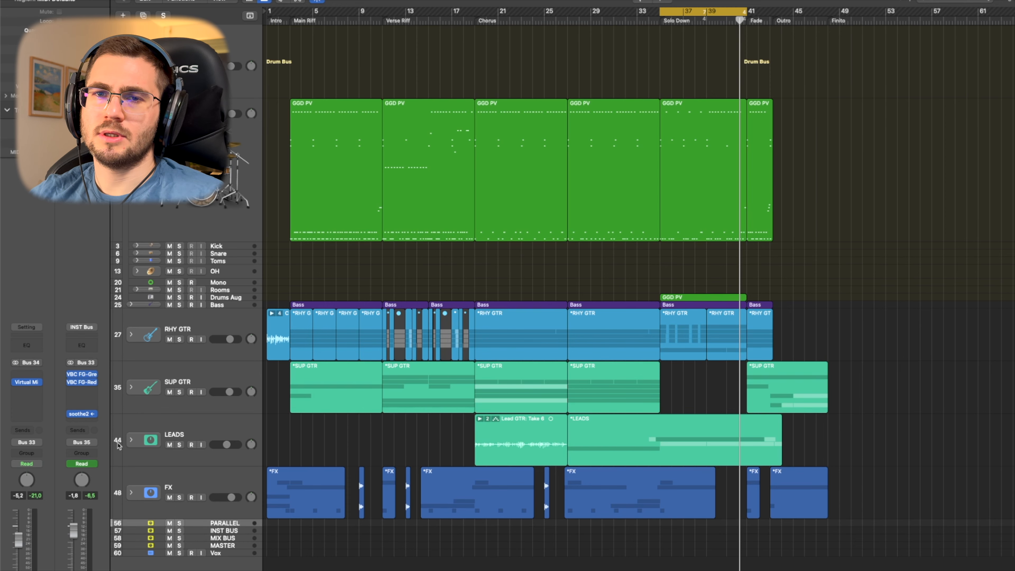
{"action": "left_click", "coordinate": [27, 383]}
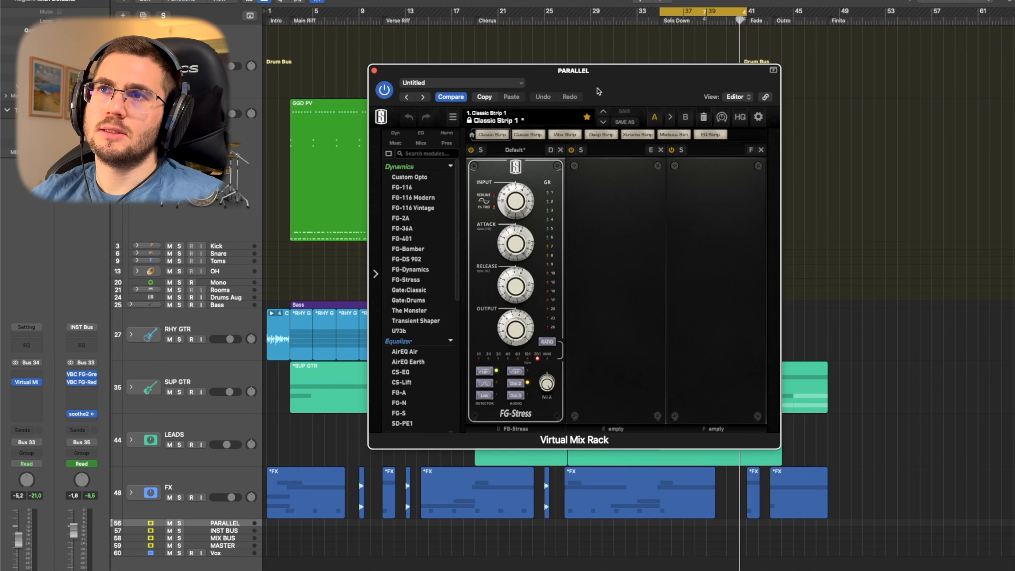
{"action": "left_click_drag", "start_coordinate": [603, 96], "coordinate": [888, 38]}
{"action": "key", "text": "x"}
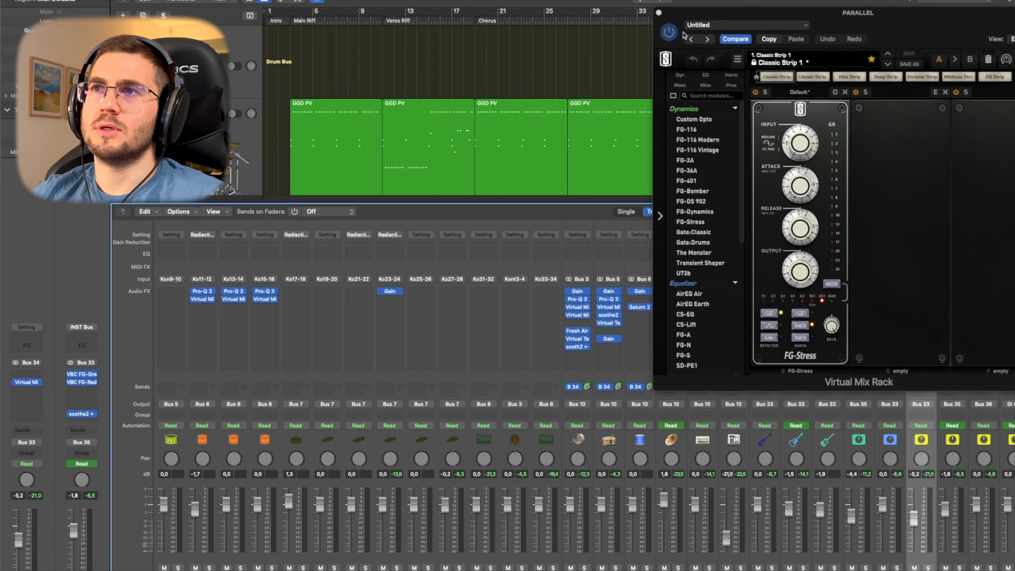
{"action": "left_click_drag", "start_coordinate": [707, 17], "coordinate": [819, 0]}
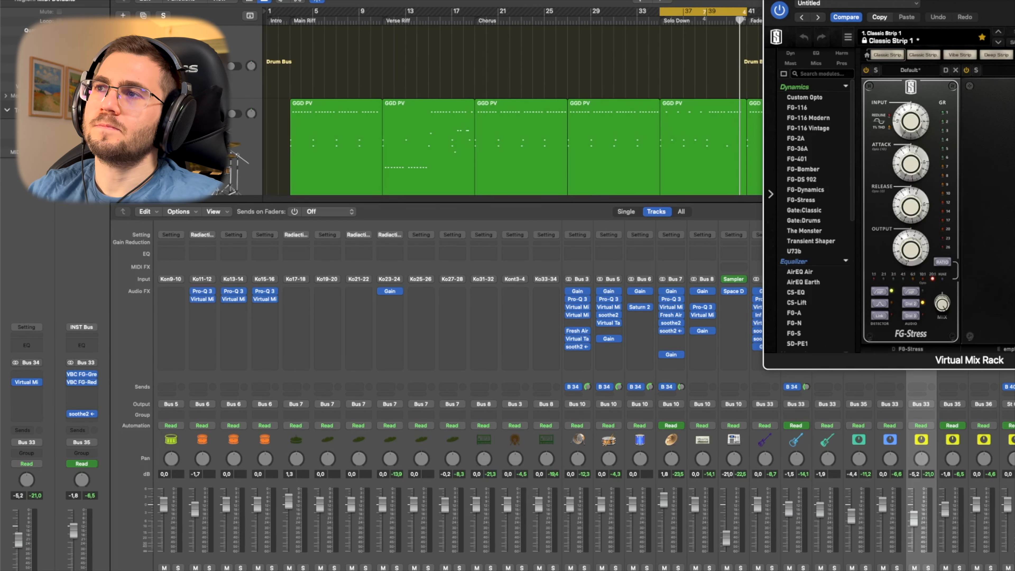
{"action": "left_click_drag", "start_coordinate": [1014, 15], "coordinate": [495, 102]}
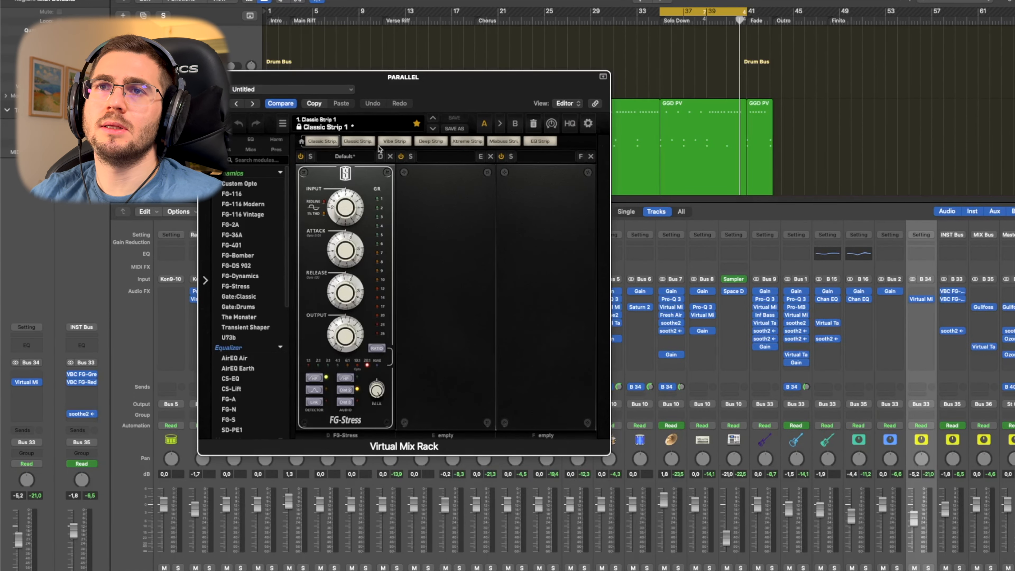
Compare FG-Stress on the PARALLEL bus bypassed and active during cycled Main Riff playback, and close the plug-in and mixer.
{"action": "left_click", "coordinate": [300, 158]}
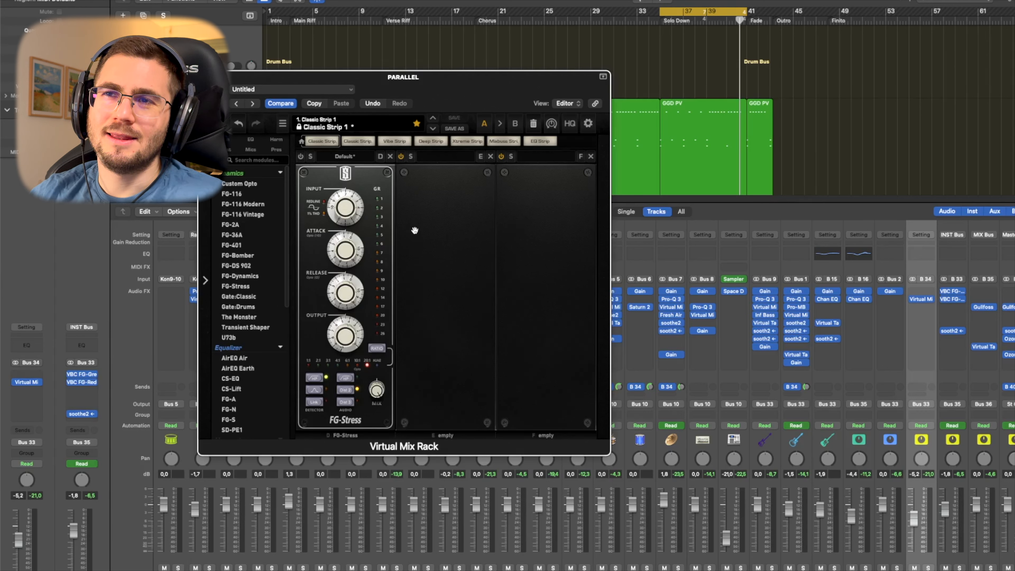
{"action": "key", "text": "space"}
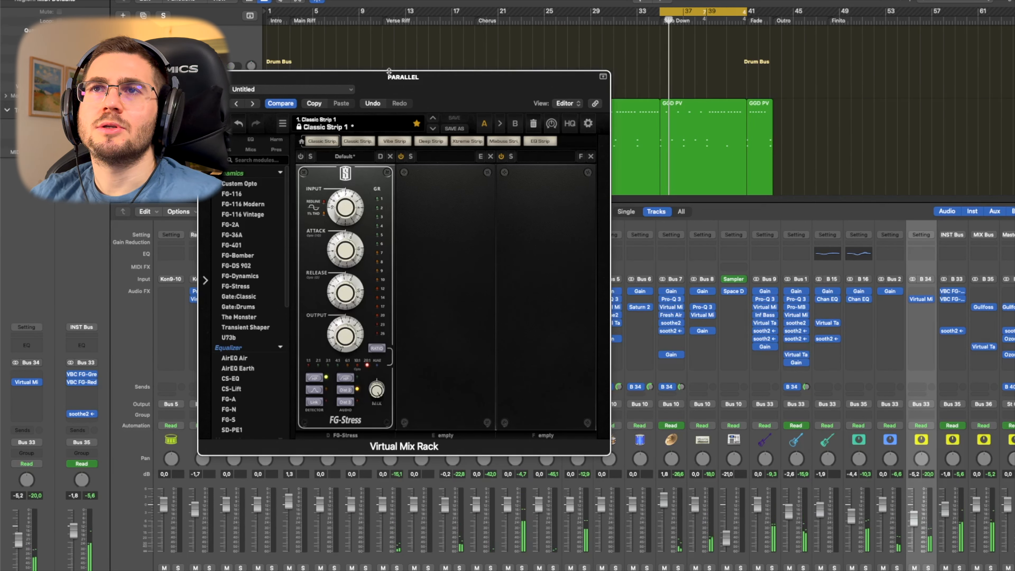
{"action": "left_click", "coordinate": [332, 21]}
{"action": "left_click_drag", "start_coordinate": [408, 94], "coordinate": [411, 89]}
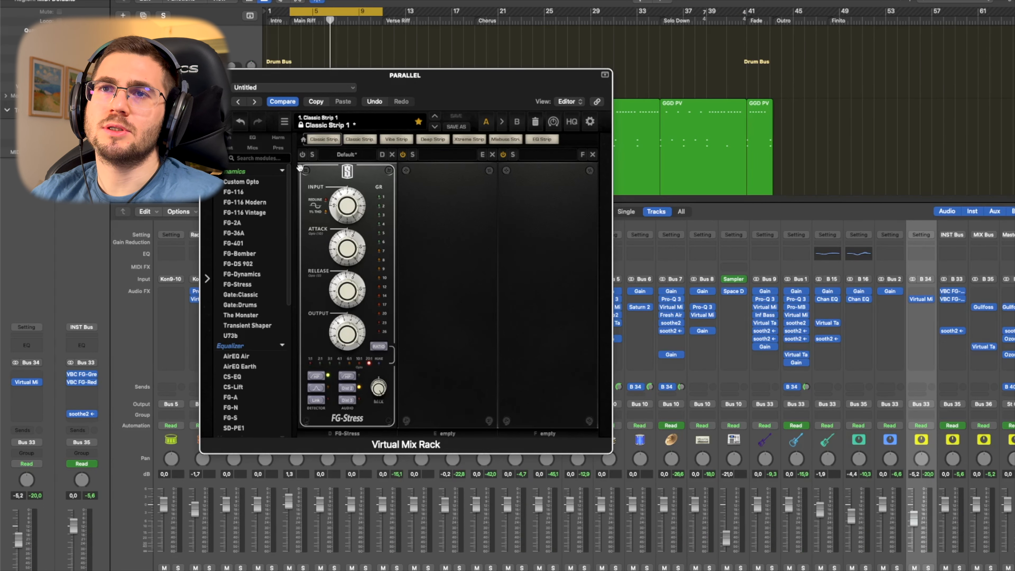
{"action": "key", "text": "space"}
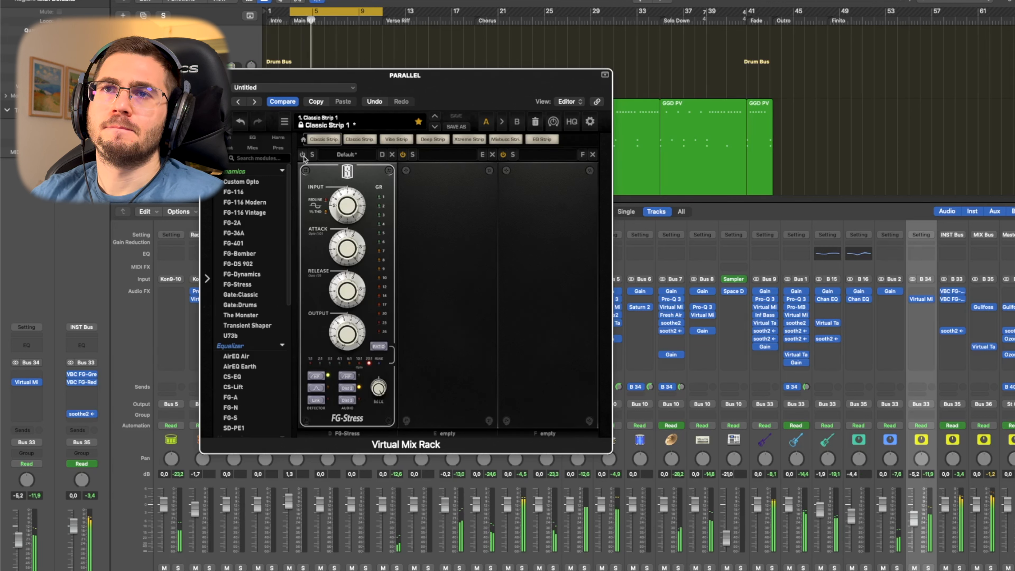
{"action": "left_click", "coordinate": [303, 154]}
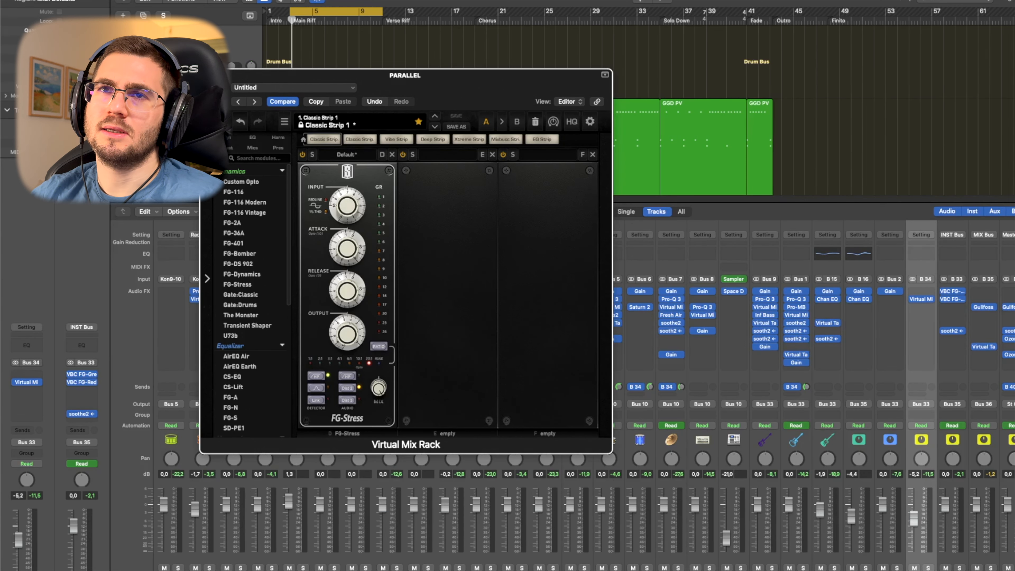
{"action": "key", "text": "super+w"}
{"action": "key", "text": "x"}
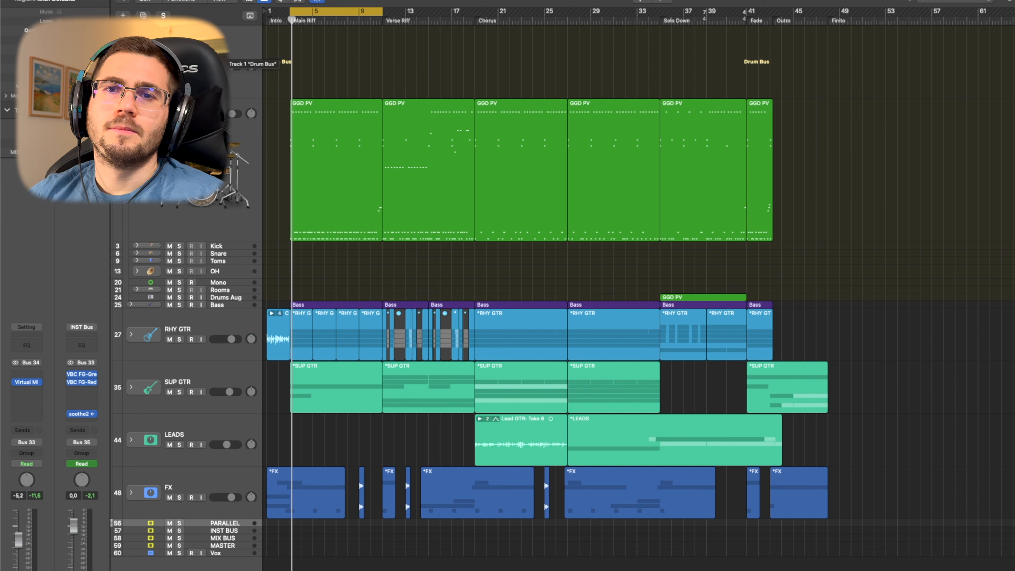
Solo the Drum Bus, inspect the Kick channel's insert chain, and clear the solo.
{"action": "left_click", "coordinate": [179, 66]}
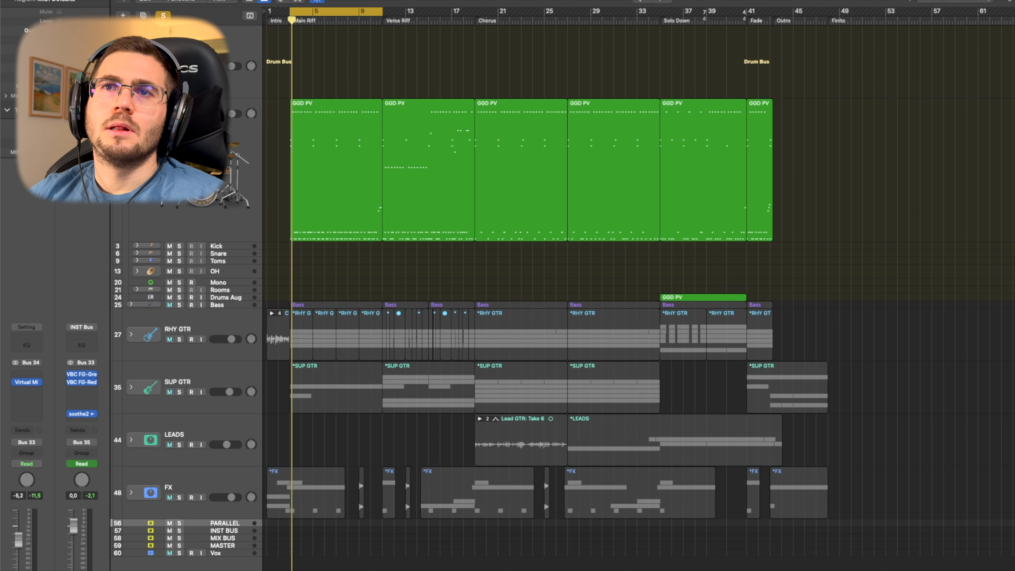
{"action": "left_click", "coordinate": [218, 247]}
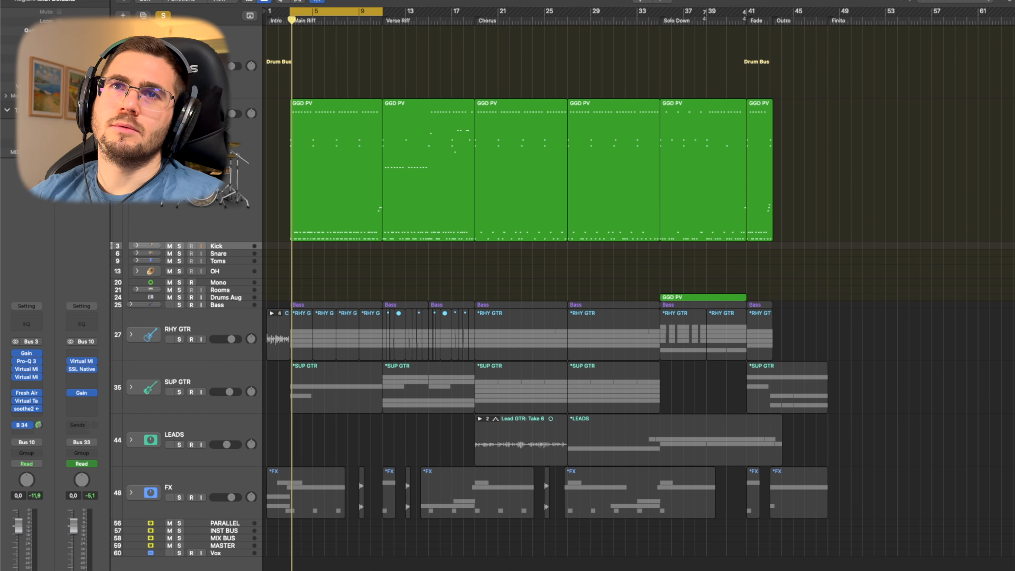
{"action": "left_click", "coordinate": [179, 66]}
Review Virtual Mix Rack on the Drum Bus, compare it bypassed and active during Main Riff playback, and close it active.
{"action": "left_click", "coordinate": [188, 56]}
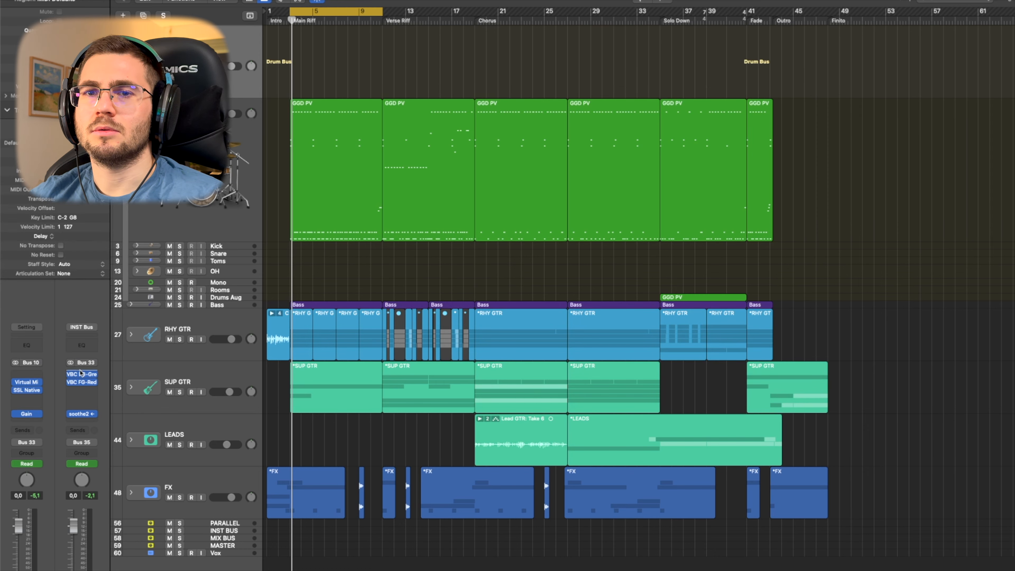
{"action": "left_click", "coordinate": [30, 384]}
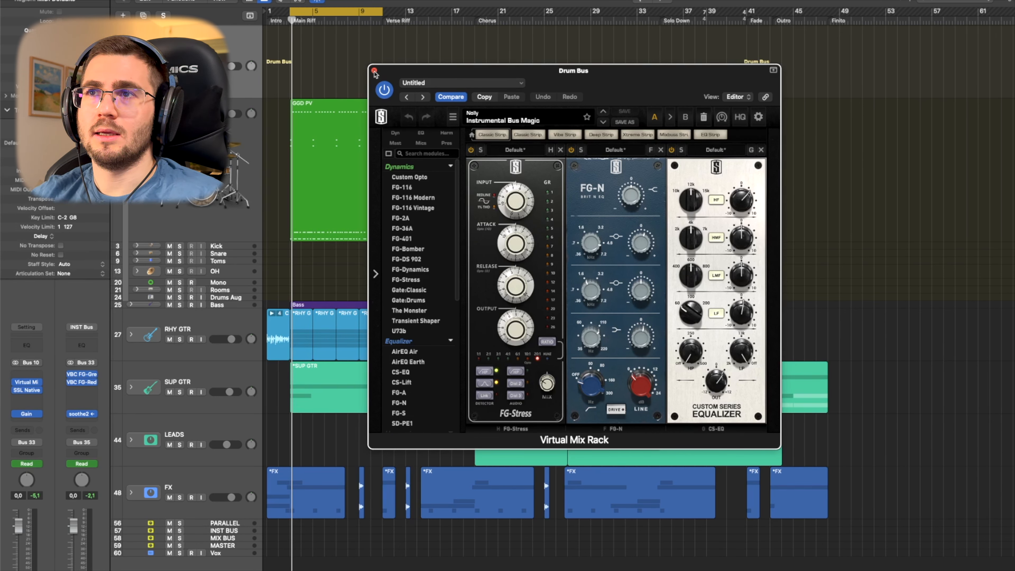
{"action": "left_click", "coordinate": [16, 382]}
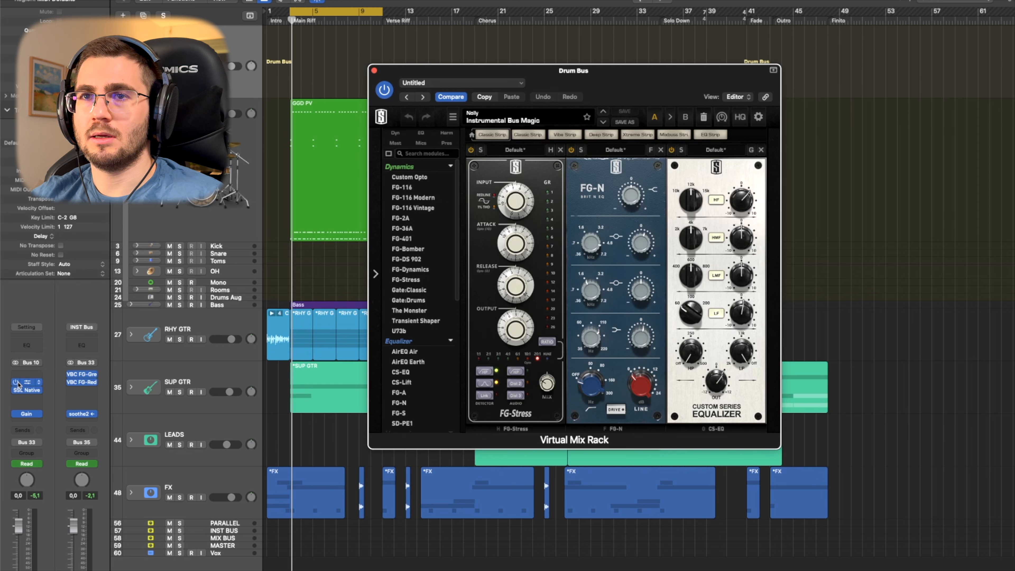
{"action": "left_click", "coordinate": [622, 83]}
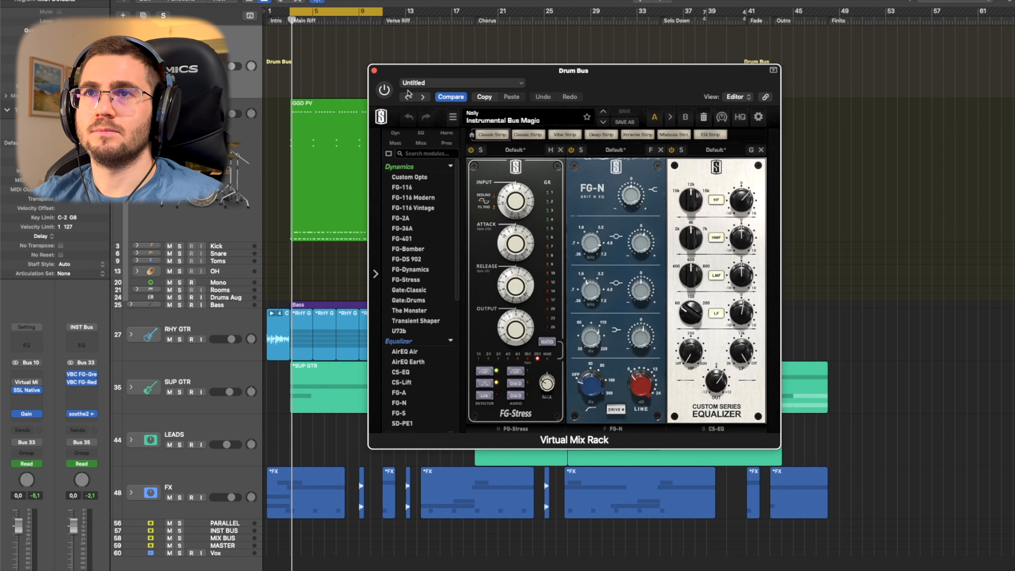
{"action": "key", "text": "space"}
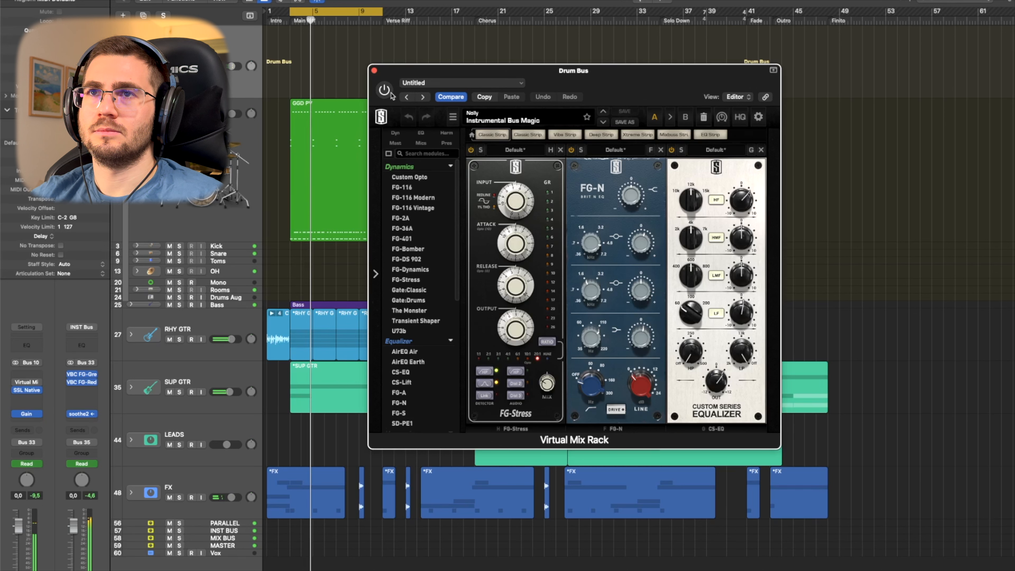
{"action": "left_click", "coordinate": [386, 91]}
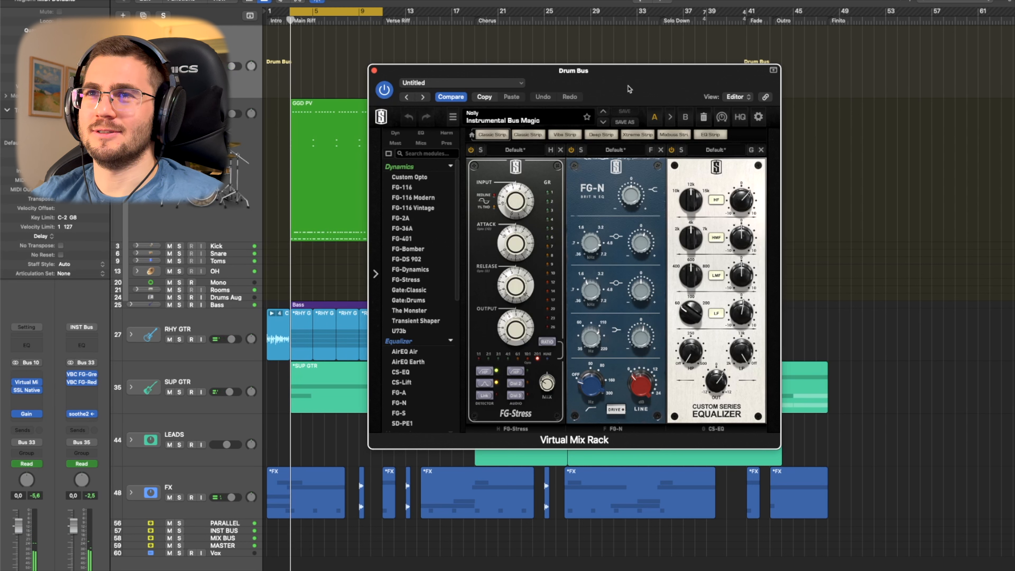
{"action": "left_click", "coordinate": [375, 71]}
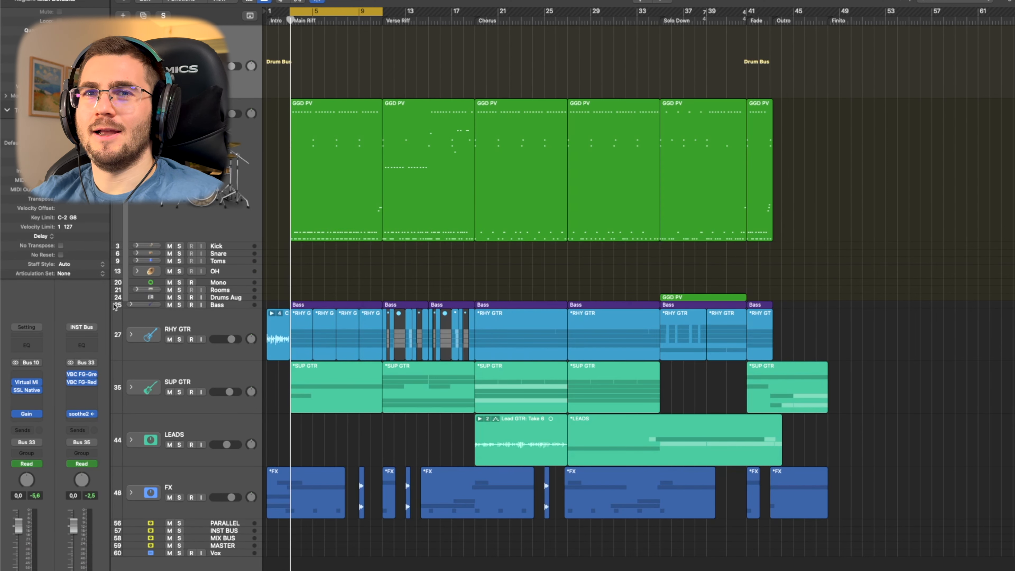
Open SSL Native Bus Compressor 2 on the Drum Bus, compare it bypassed and active during Main Riff playback, and close it.
{"action": "left_click", "coordinate": [32, 390]}
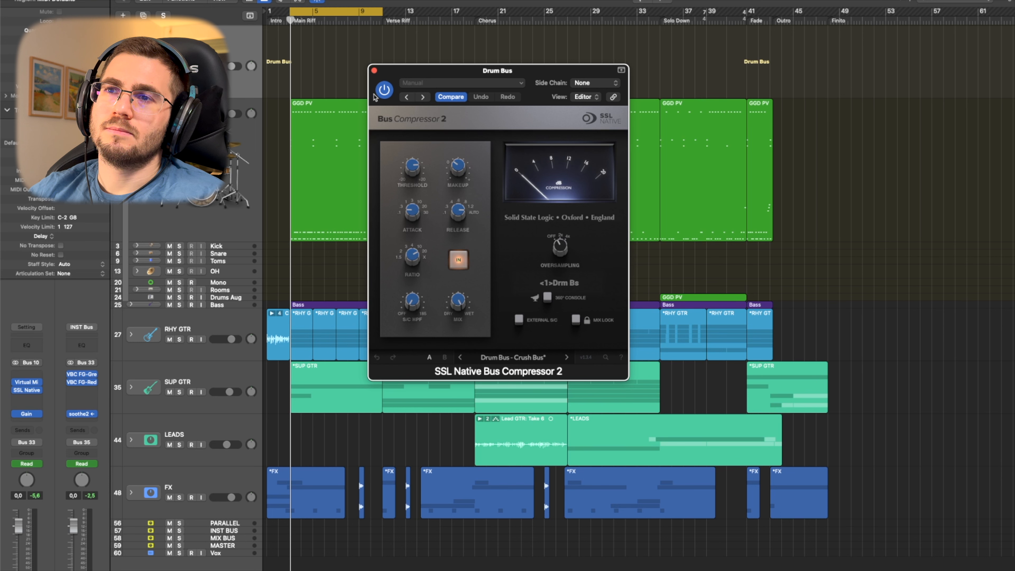
{"action": "left_click", "coordinate": [384, 90]}
{"action": "key", "text": "space"}
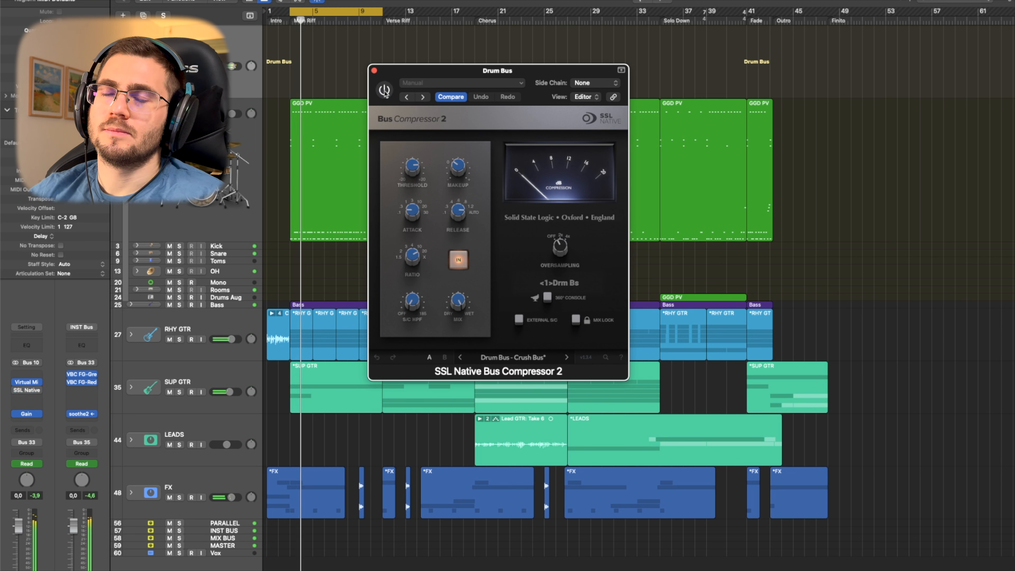
{"action": "left_click", "coordinate": [384, 91]}
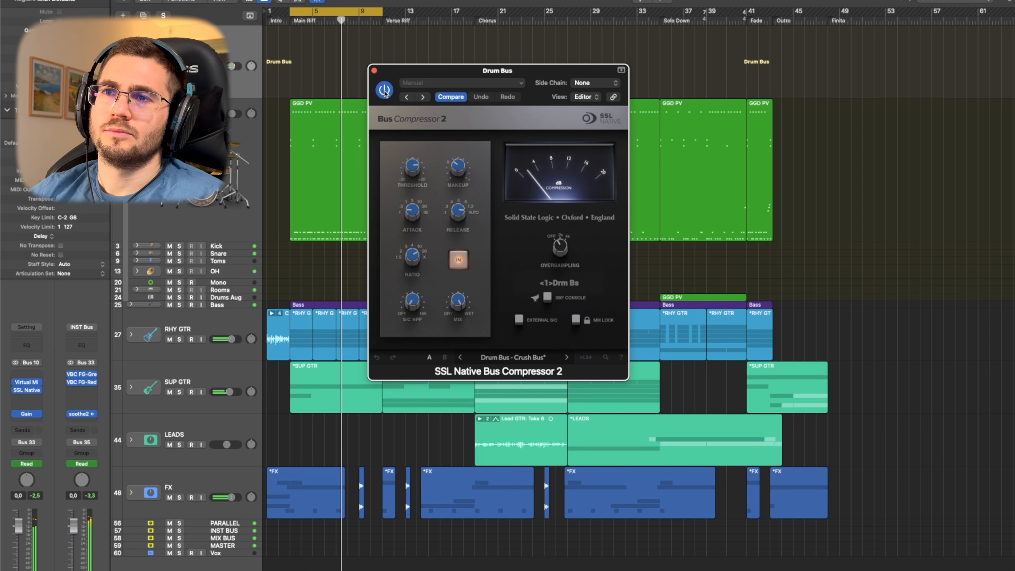
{"action": "left_click", "coordinate": [374, 71]}
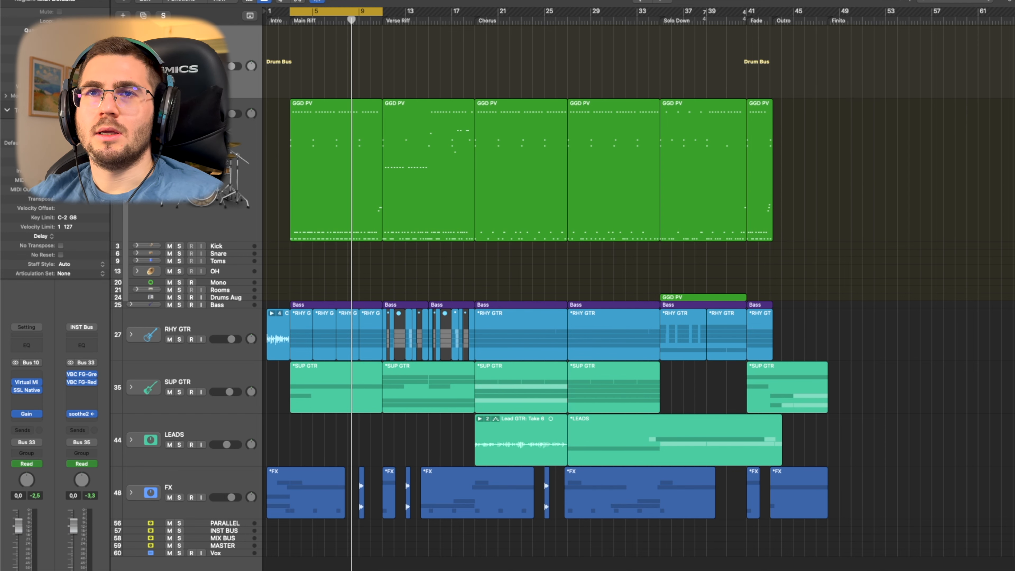
Open Kontakt 7 on the GGD PV drum track and show the full kit view of the P5 Matt Halpern Signature Pack.
{"action": "left_click", "coordinate": [219, 248]}
{"action": "left_click", "coordinate": [204, 164]}
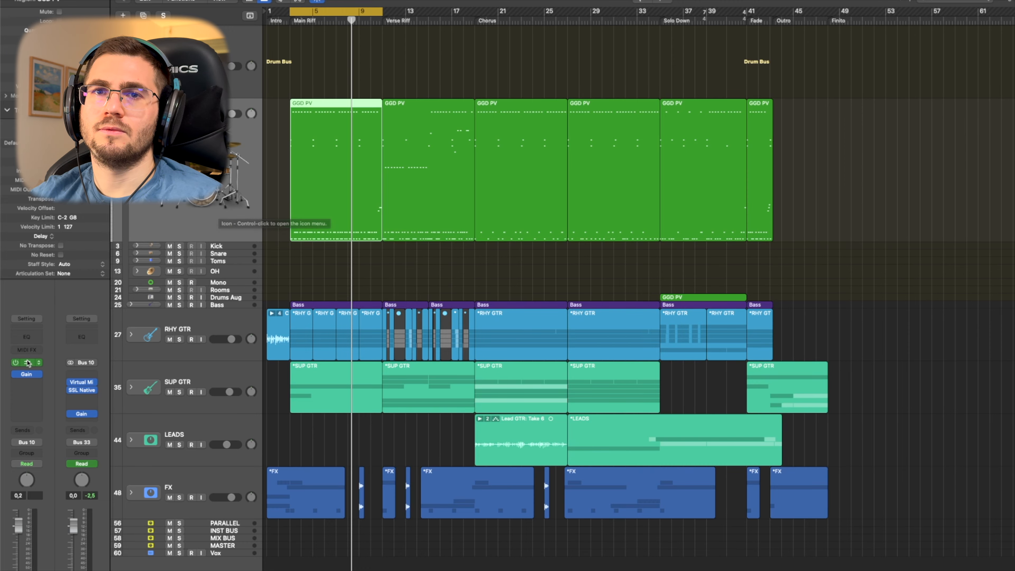
{"action": "left_click", "coordinate": [35, 362]}
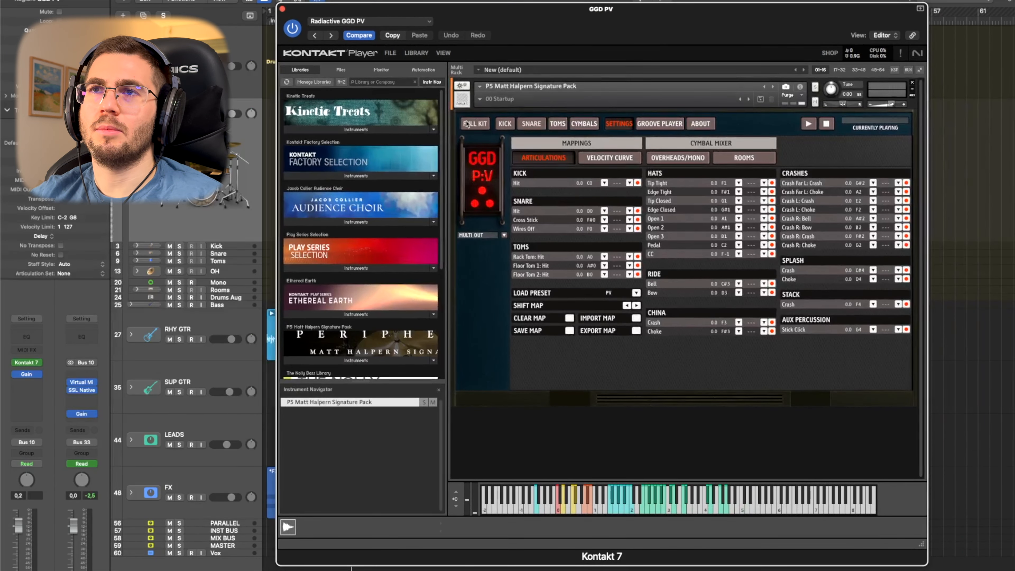
{"action": "left_click", "coordinate": [466, 123]}
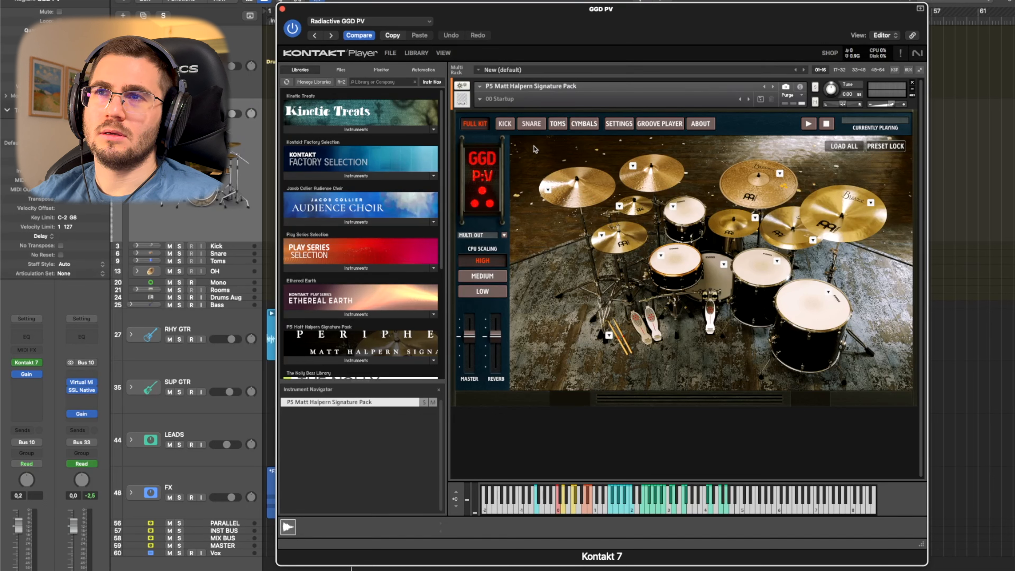
Review the drum library's snare, toms, cymbals and kick mixer pages, and return to the full kit view.
{"action": "left_click", "coordinate": [531, 127]}
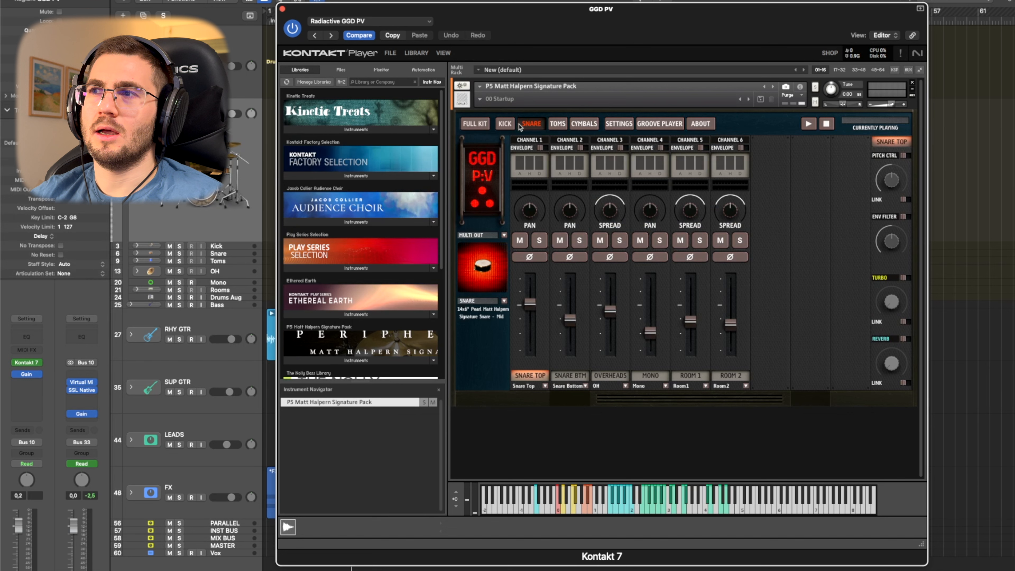
{"action": "left_click", "coordinate": [562, 128]}
{"action": "left_click", "coordinate": [579, 127]}
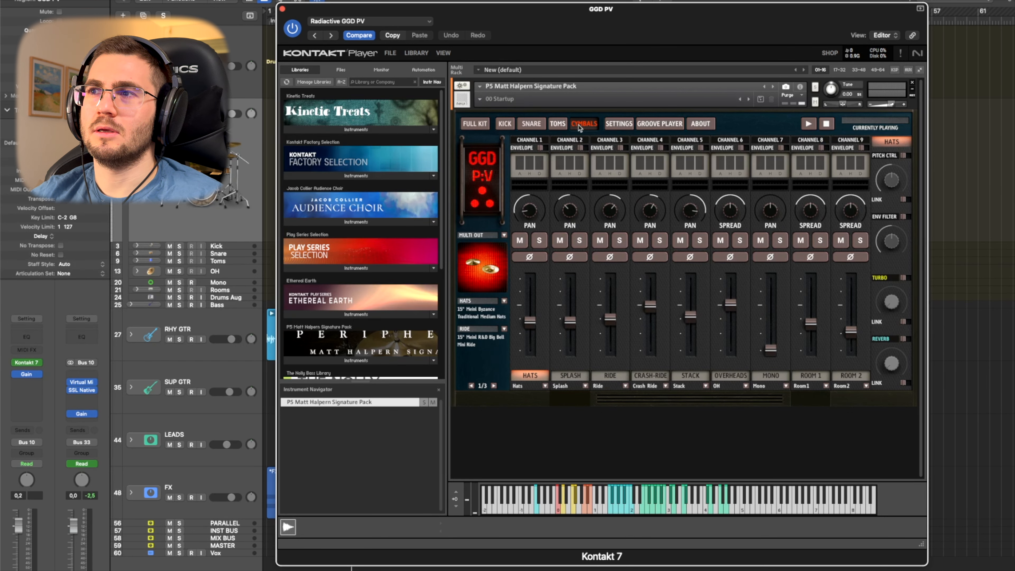
{"action": "left_click", "coordinate": [558, 123]}
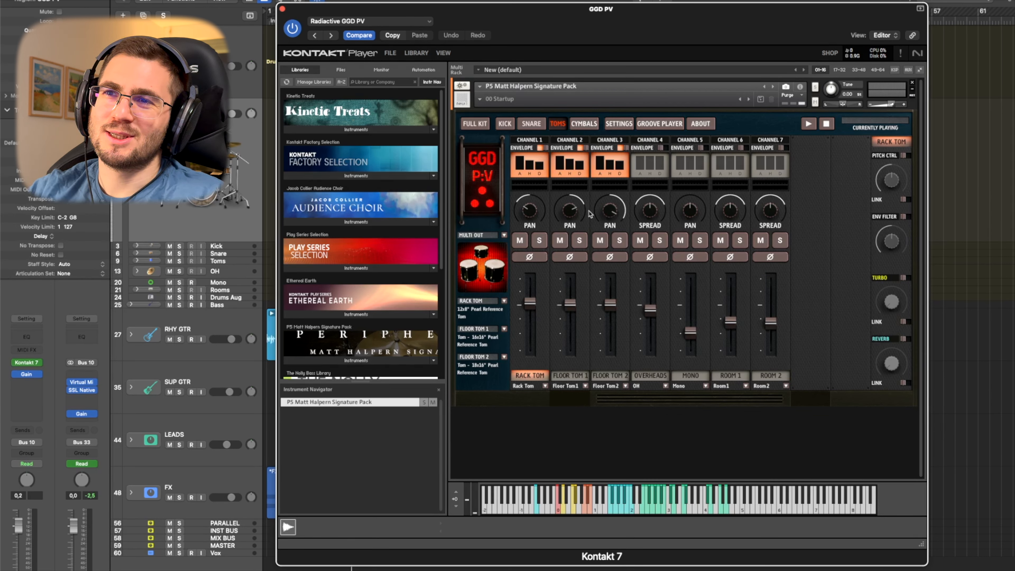
{"action": "left_click", "coordinate": [536, 126]}
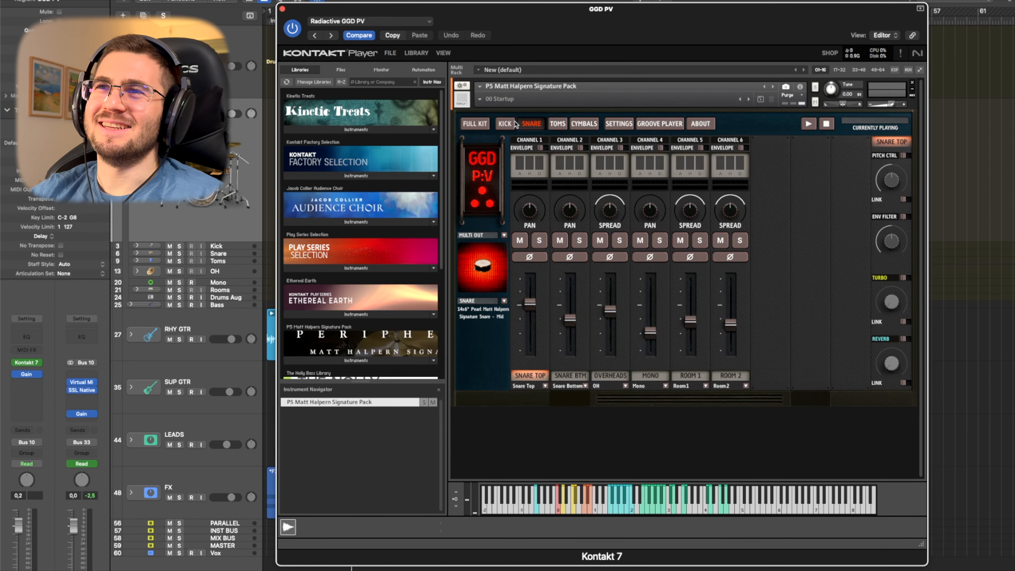
{"action": "left_click", "coordinate": [511, 126]}
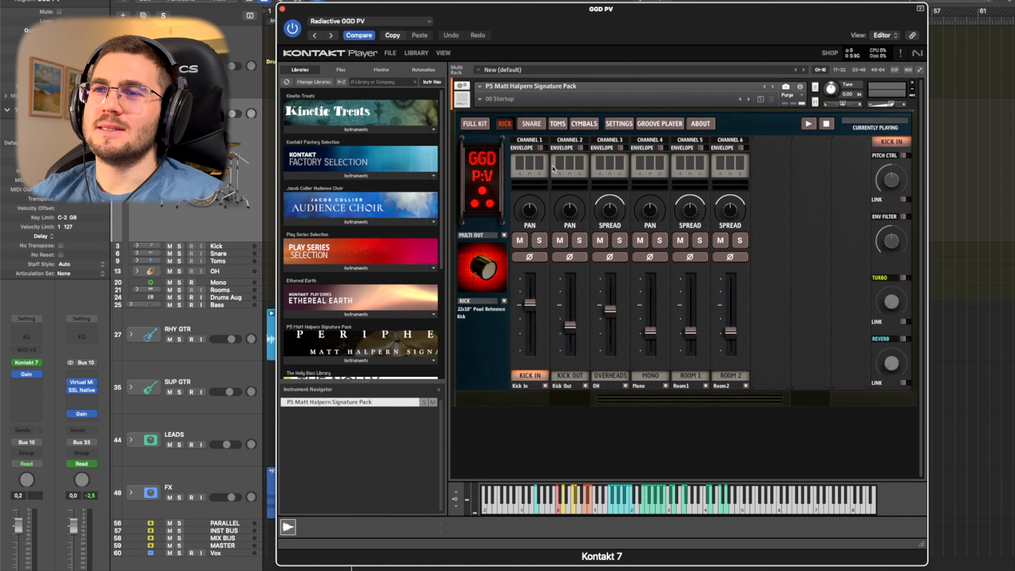
{"action": "left_click", "coordinate": [535, 125]}
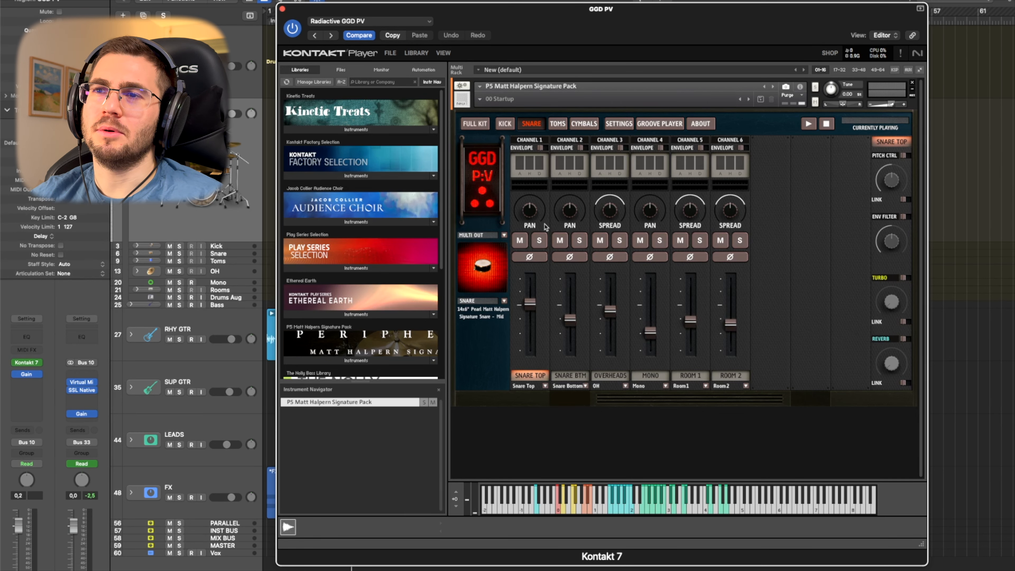
{"action": "left_click", "coordinate": [482, 126]}
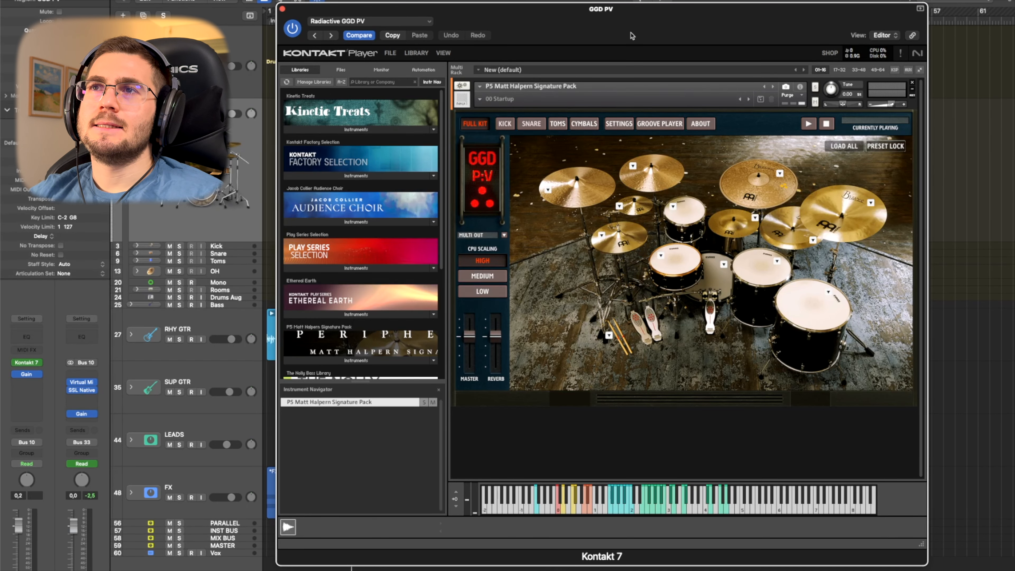
{"action": "left_click_drag", "start_coordinate": [631, 33], "coordinate": [699, 17]}
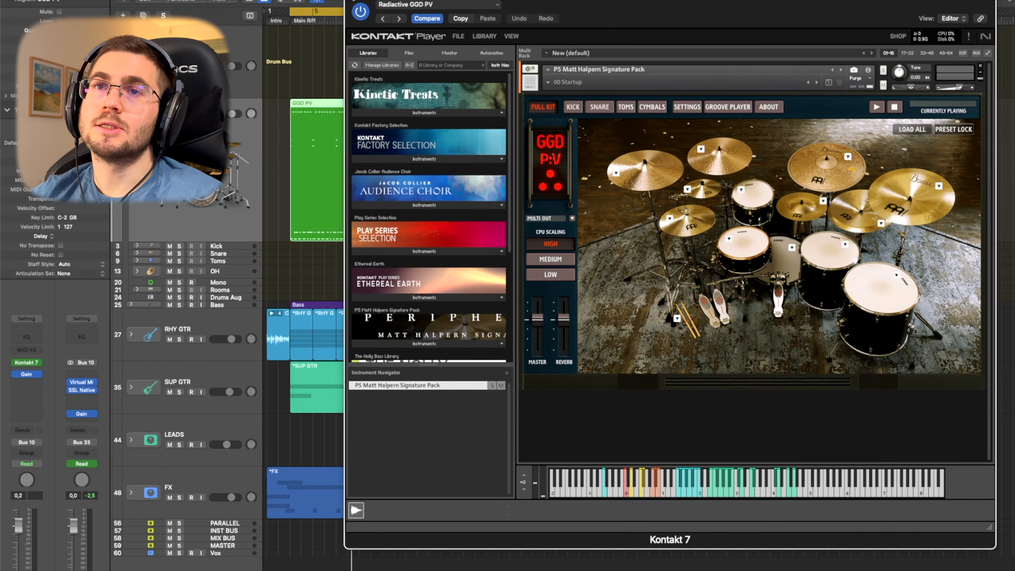
Close Kontakt 7, solo the GGD PV drum track, play the Main Riff, and clear the solo.
{"action": "key", "text": "super+w"}
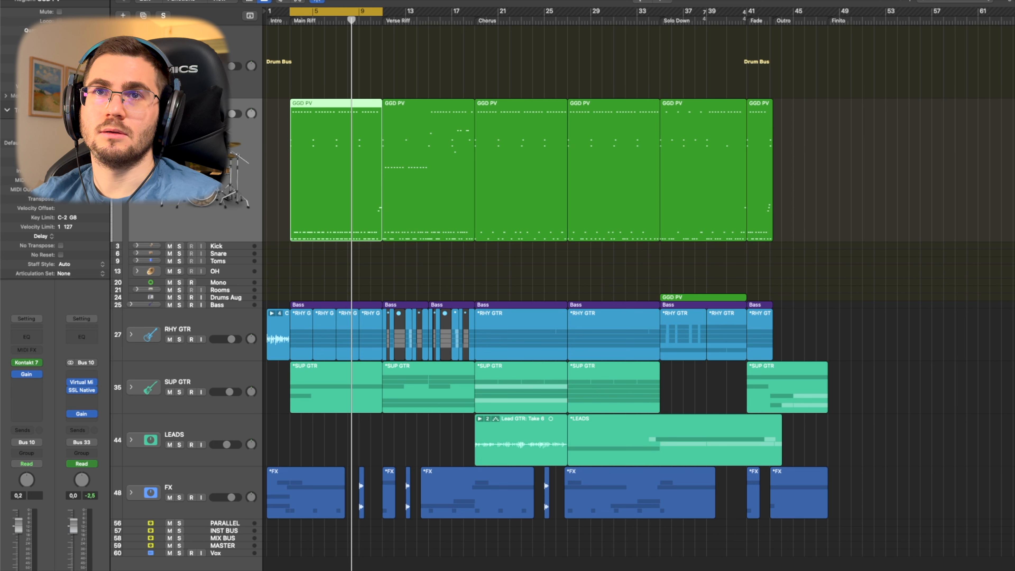
{"action": "key", "text": "s"}
{"action": "key", "text": "space"}
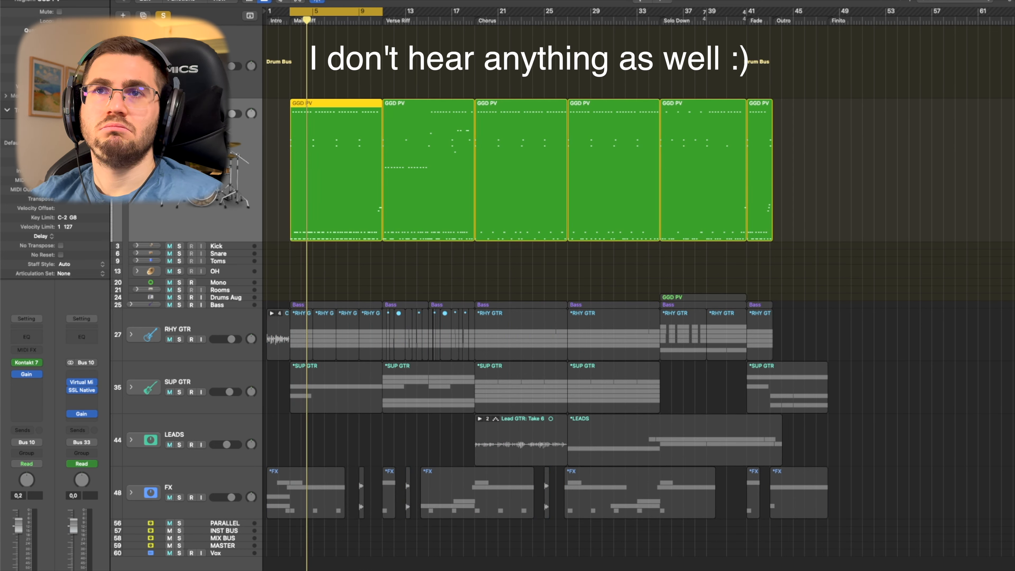
{"action": "key", "text": "s"}
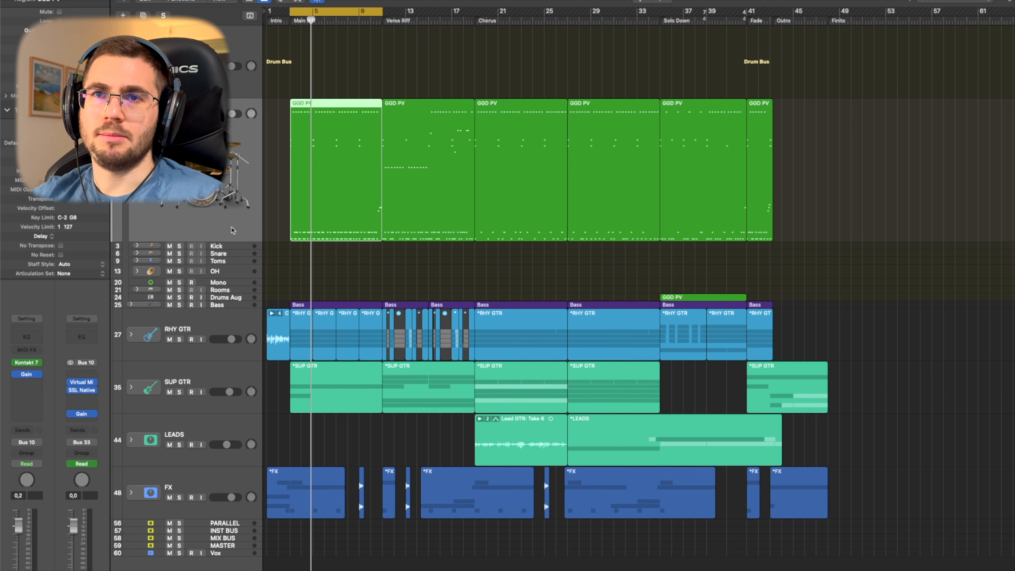
Select the Kick track, open its Gain plug-in to examine the gain setting, and close it.
{"action": "left_click", "coordinate": [239, 246]}
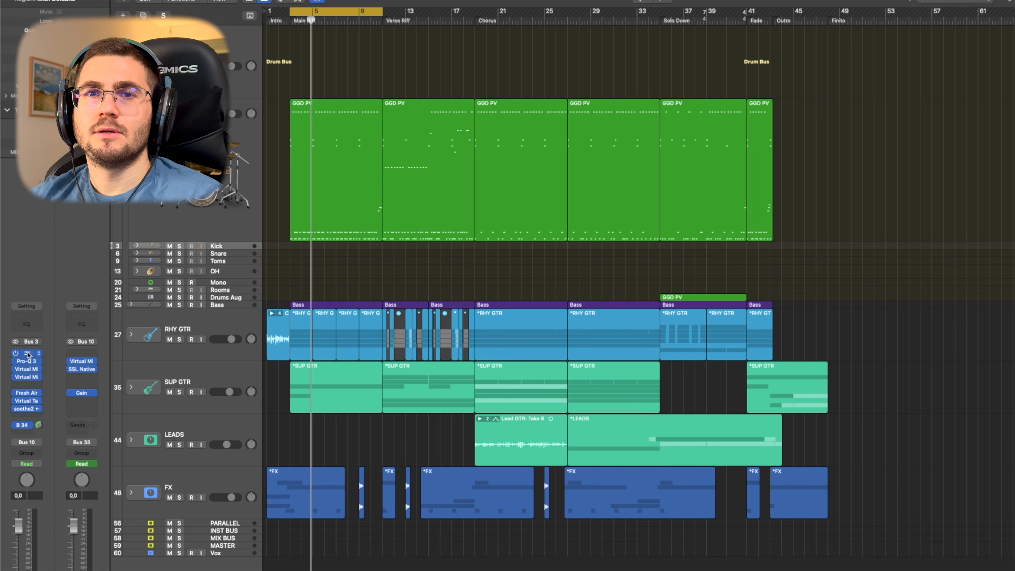
{"action": "left_click", "coordinate": [29, 354]}
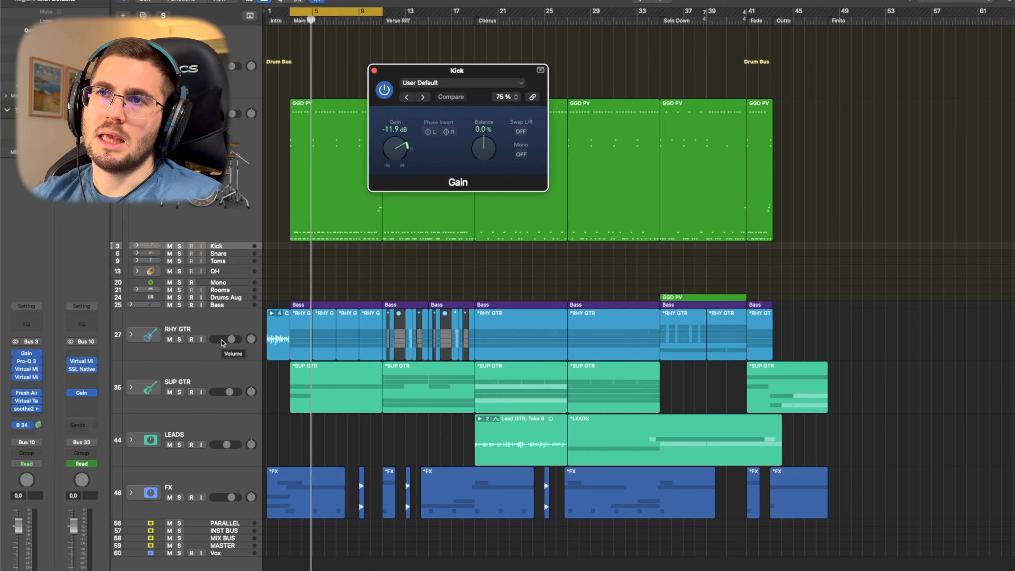
{"action": "left_click_drag", "start_coordinate": [471, 78], "coordinate": [476, 120]}
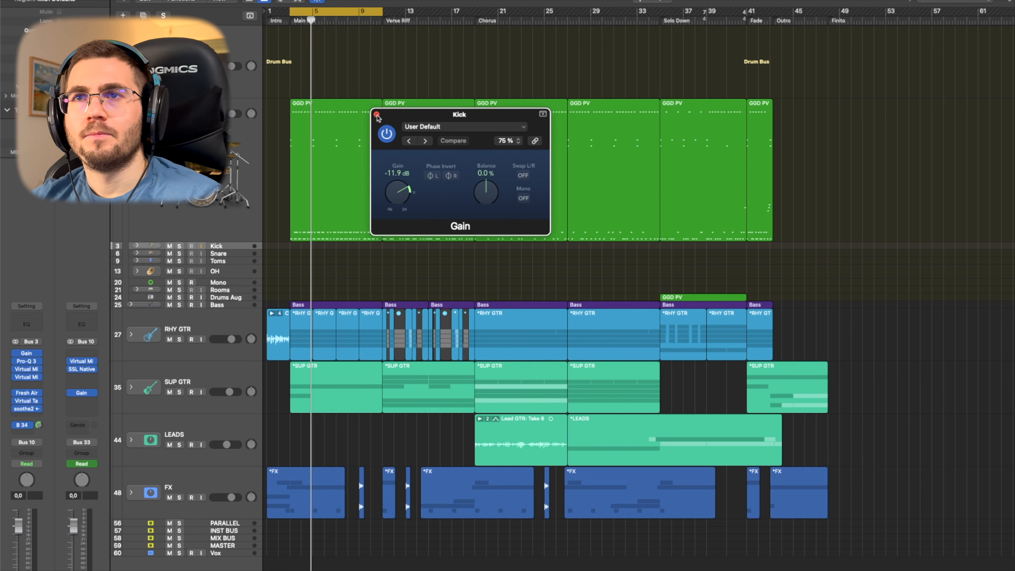
{"action": "left_click", "coordinate": [376, 115]}
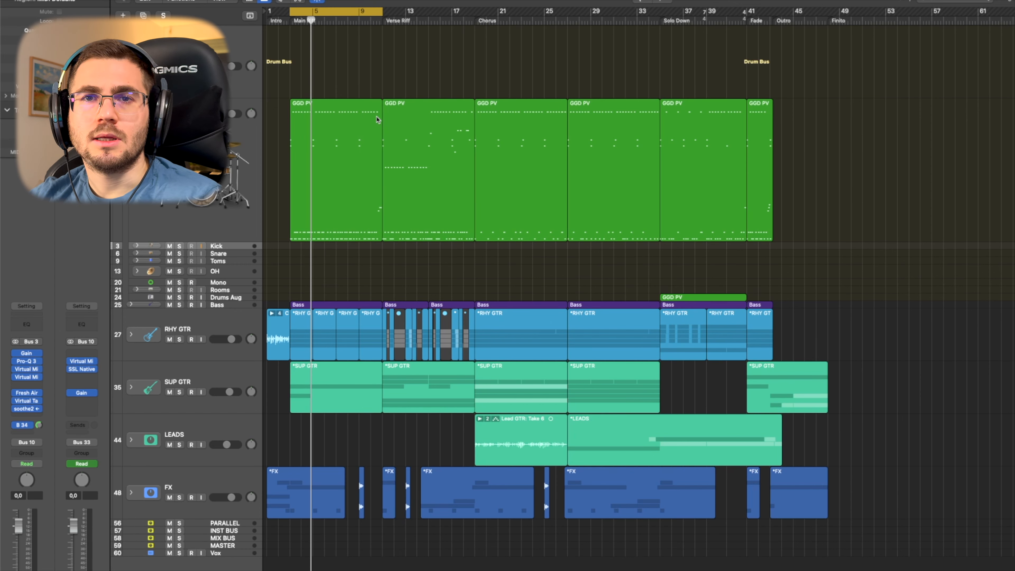
Open Pro-Q 3 on the Kick, shift the low-end boost slightly lower in frequency and gain, review the low-mid cut, and close it.
{"action": "left_click", "coordinate": [26, 361]}
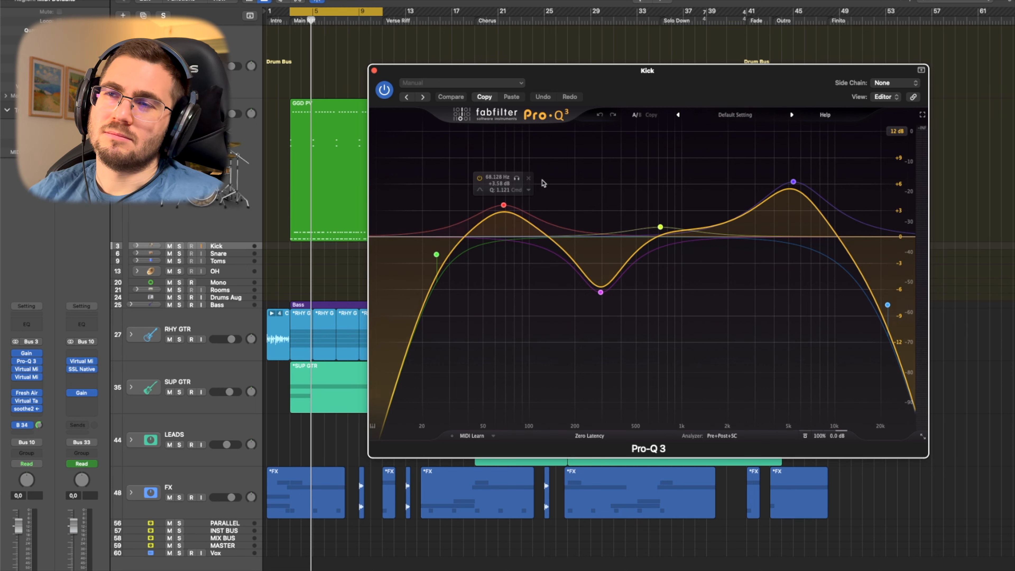
{"action": "left_click", "coordinate": [793, 181]}
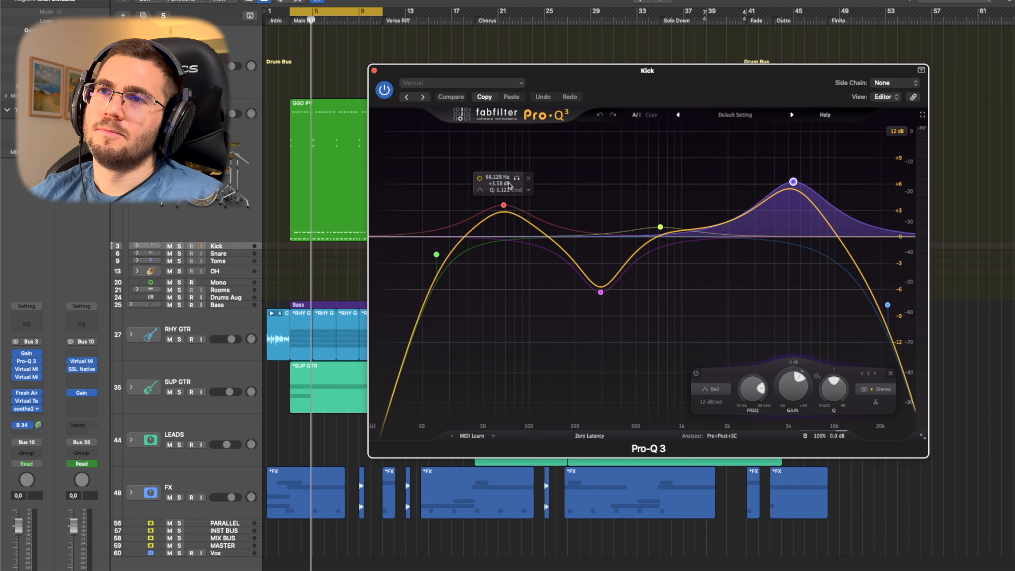
{"action": "left_click", "coordinate": [504, 205]}
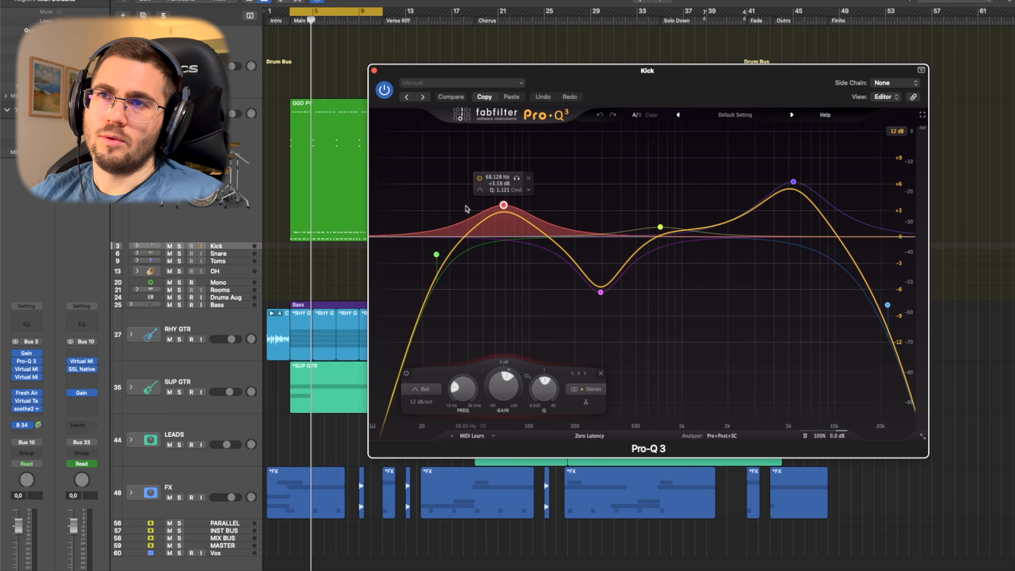
{"action": "left_click_drag", "start_coordinate": [503, 205], "coordinate": [496, 208]}
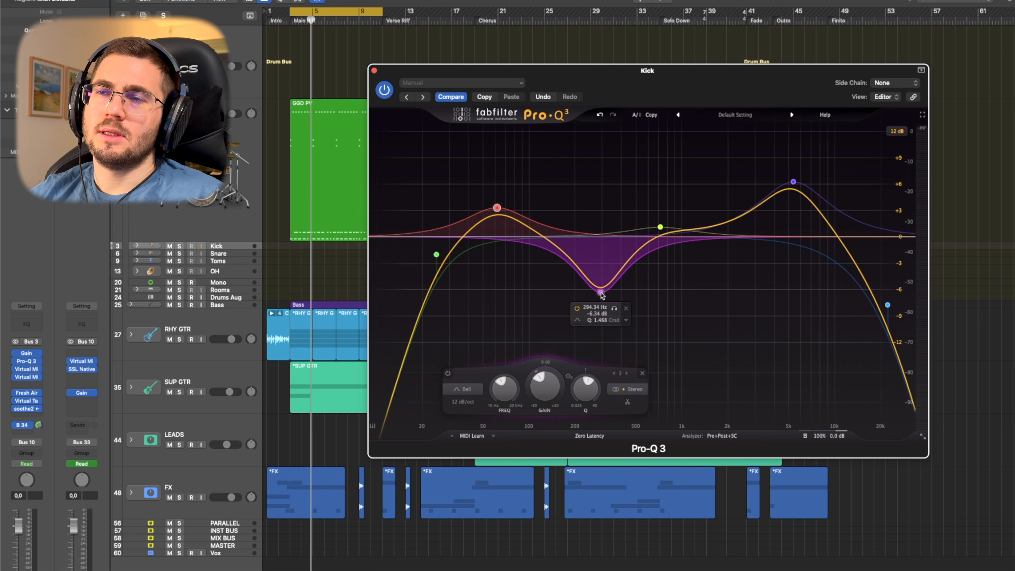
{"action": "left_click", "coordinate": [603, 293]}
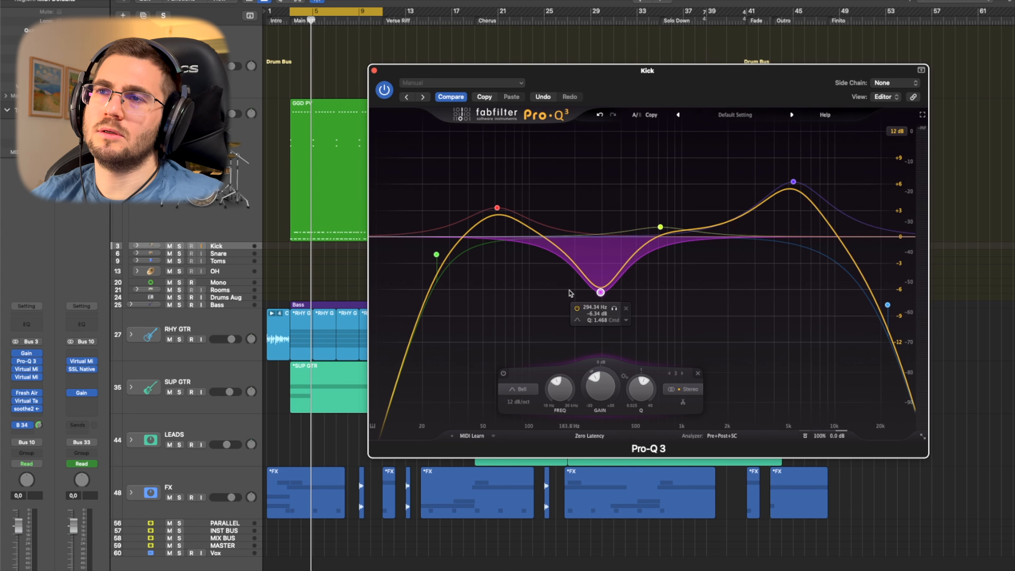
{"action": "left_click_drag", "start_coordinate": [692, 93], "coordinate": [687, 93]}
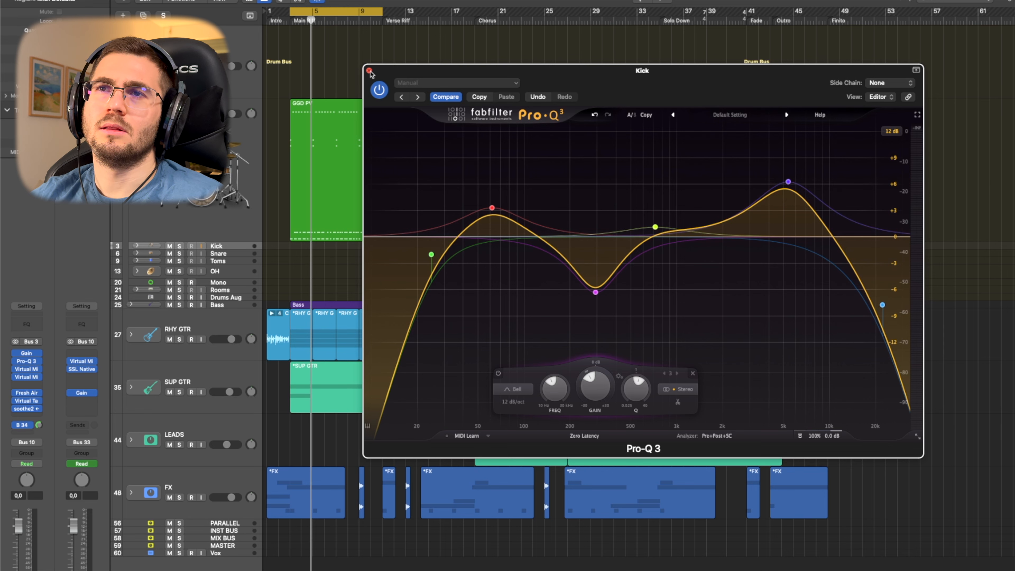
{"action": "left_click", "coordinate": [370, 71]}
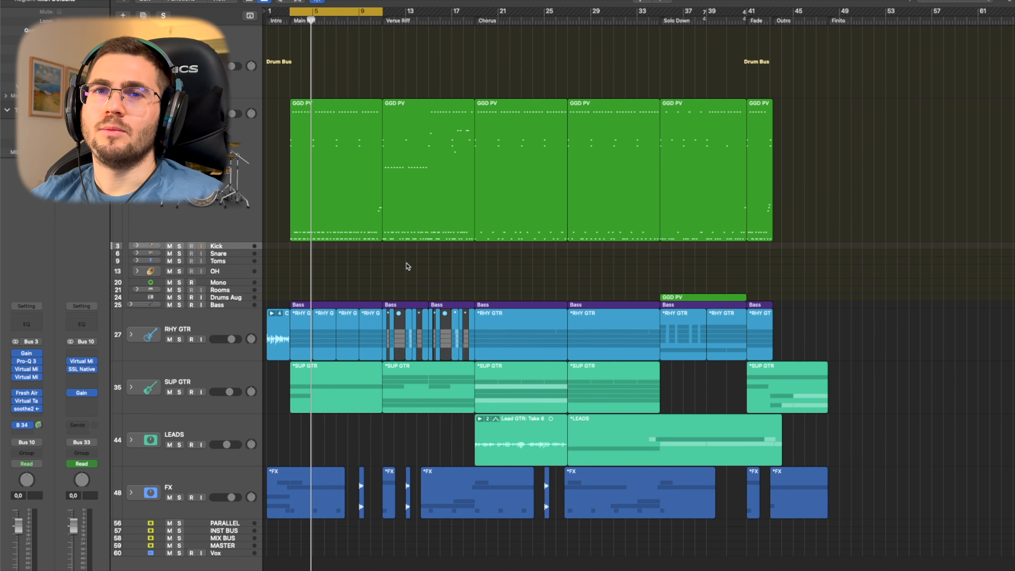
Open both Virtual Mix Racks on the Kick, arrange them side by side to review the chains, and close the Kick Magic one.
{"action": "left_click", "coordinate": [33, 377]}
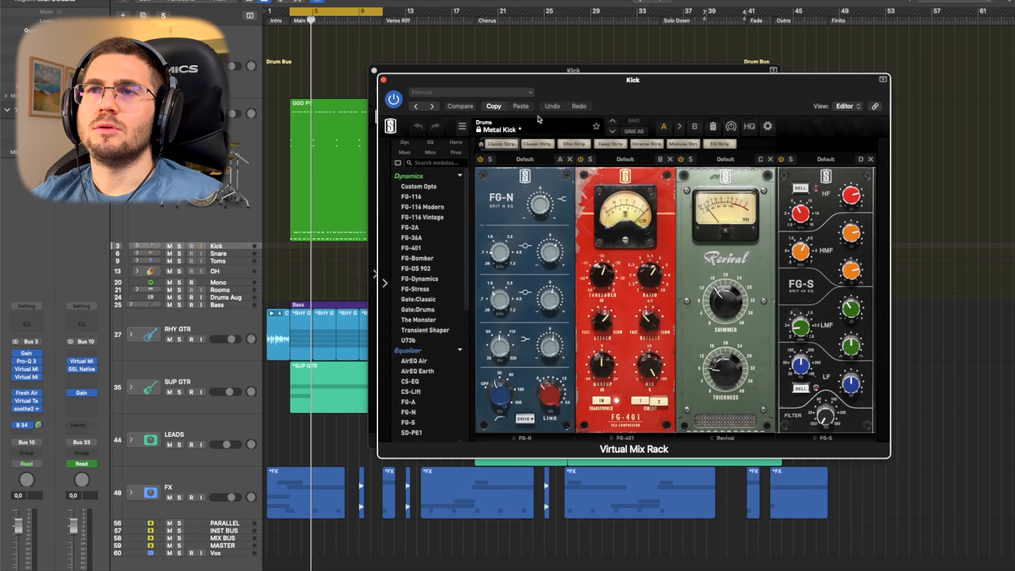
{"action": "left_click_drag", "start_coordinate": [481, 85], "coordinate": [736, 67]}
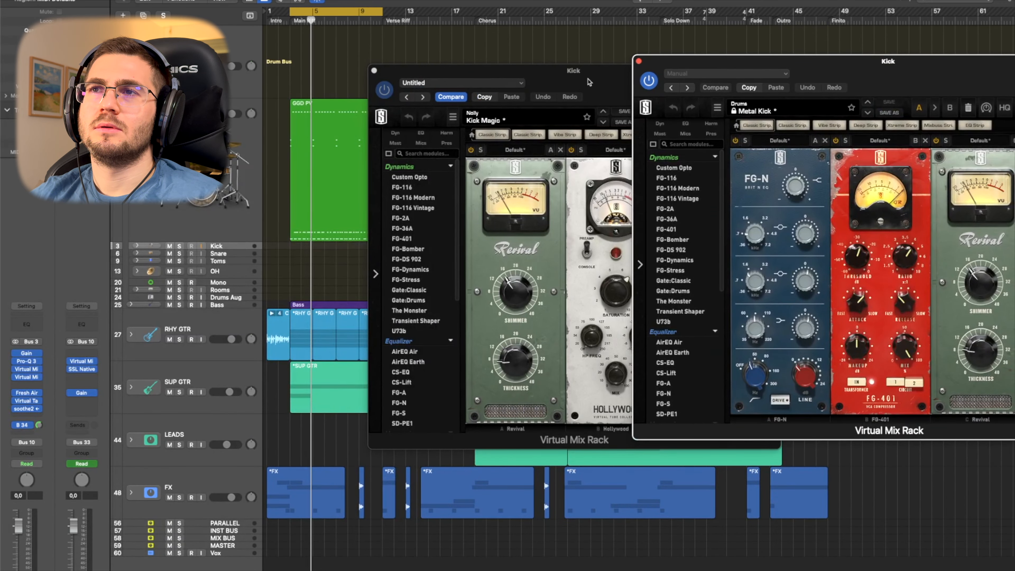
{"action": "left_click_drag", "start_coordinate": [589, 82], "coordinate": [370, 69]}
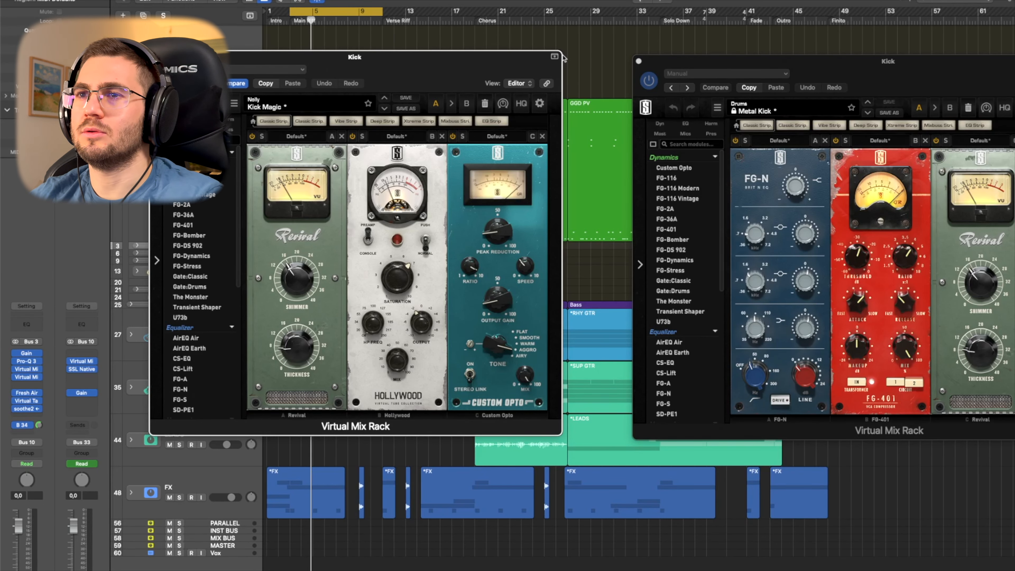
{"action": "left_click_drag", "start_coordinate": [890, 69], "coordinate": [857, 76]}
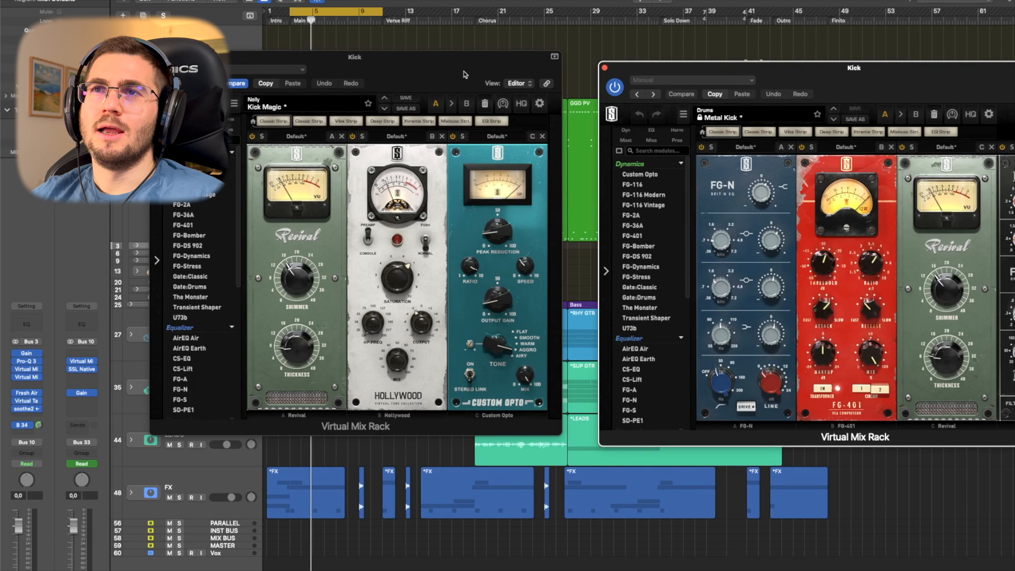
{"action": "left_click_drag", "start_coordinate": [463, 69], "coordinate": [464, 98]}
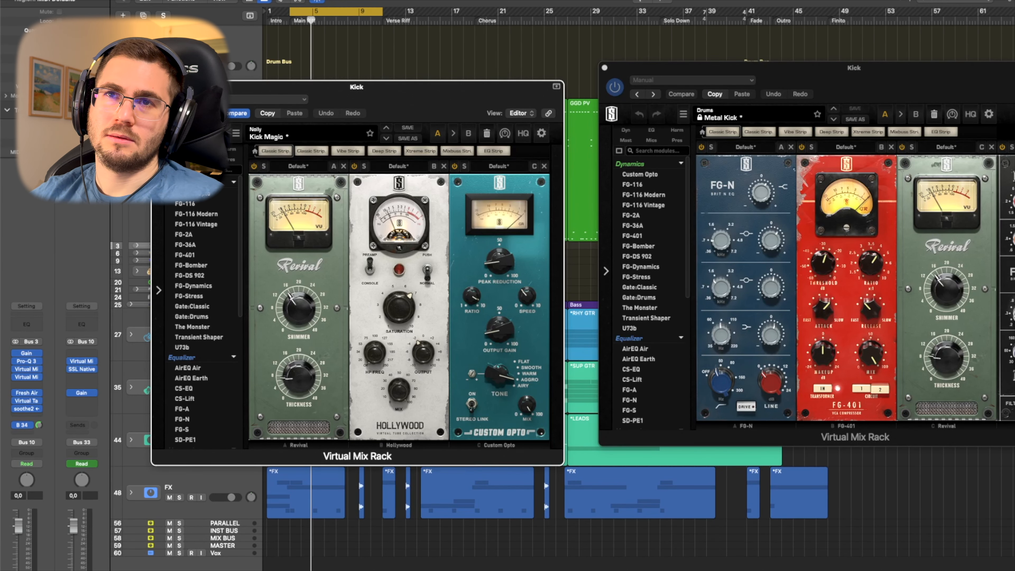
{"action": "key", "text": "super+w"}
Review the Kick's Metal Kick rack with its FG-N, FG-401, Revival and FG-S modules, and close it.
{"action": "left_click_drag", "start_coordinate": [904, 85], "coordinate": [689, 110]}
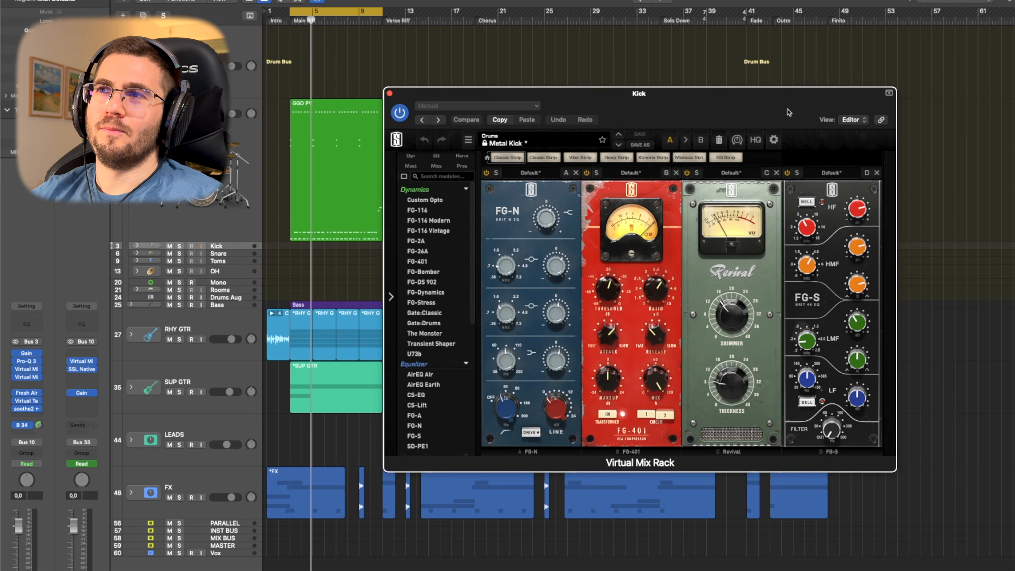
{"action": "left_click_drag", "start_coordinate": [789, 113], "coordinate": [738, 103]}
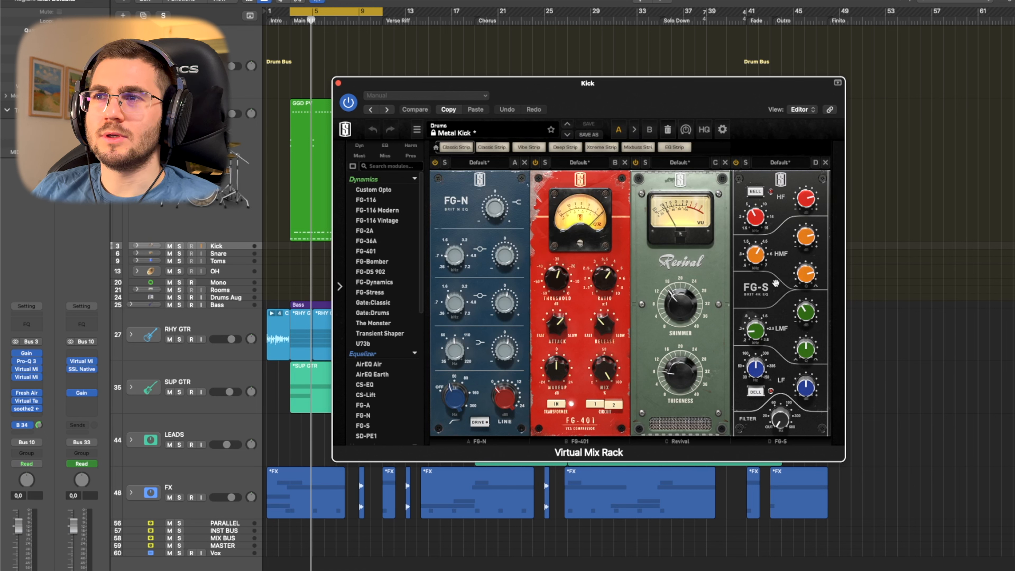
{"action": "left_click", "coordinate": [339, 83]}
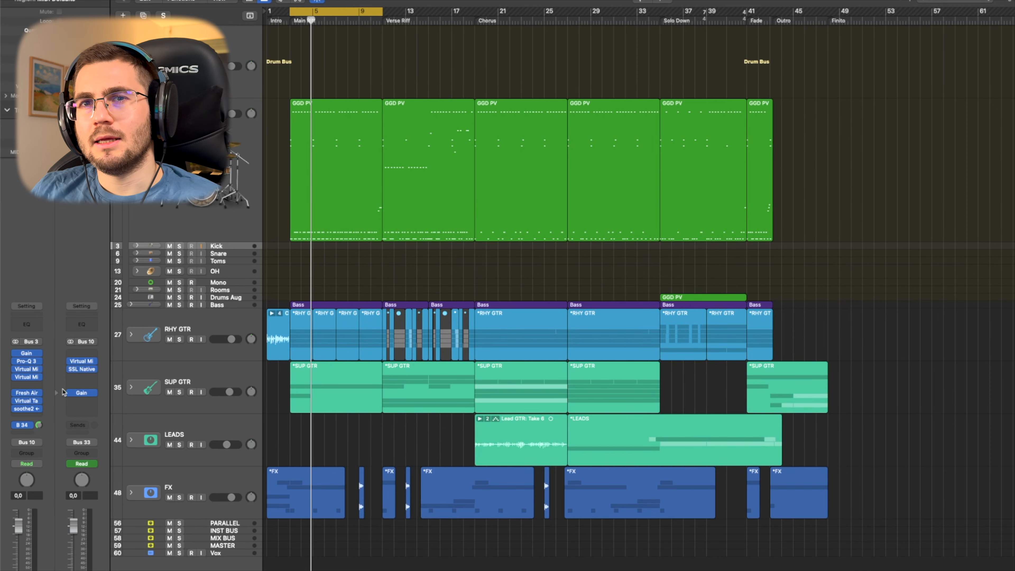
Review Fresh Air, Virtual Tape Machines and soothe2 on the Kick one after another, closing each.
{"action": "left_click", "coordinate": [26, 393]}
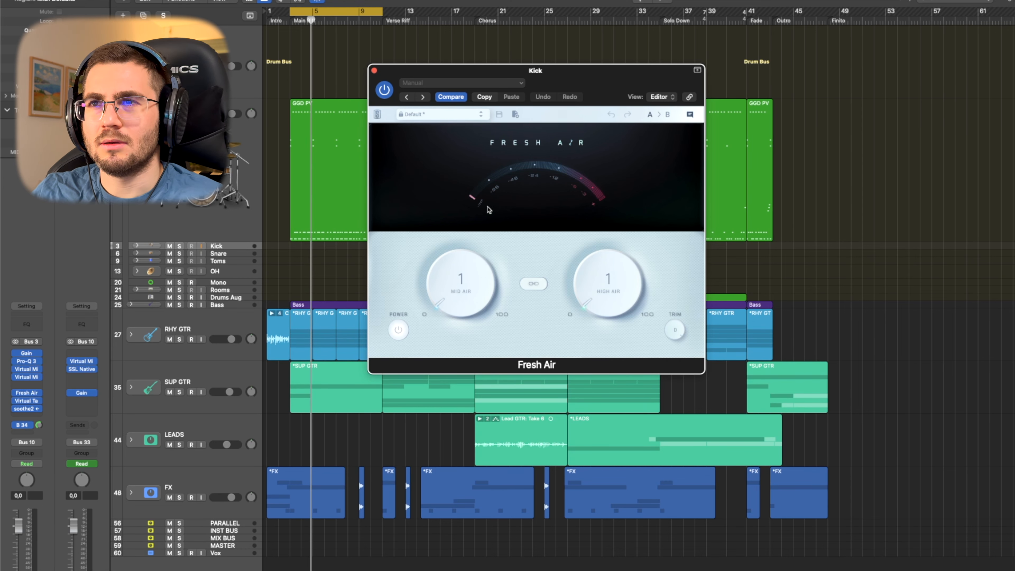
{"action": "left_click", "coordinate": [374, 71]}
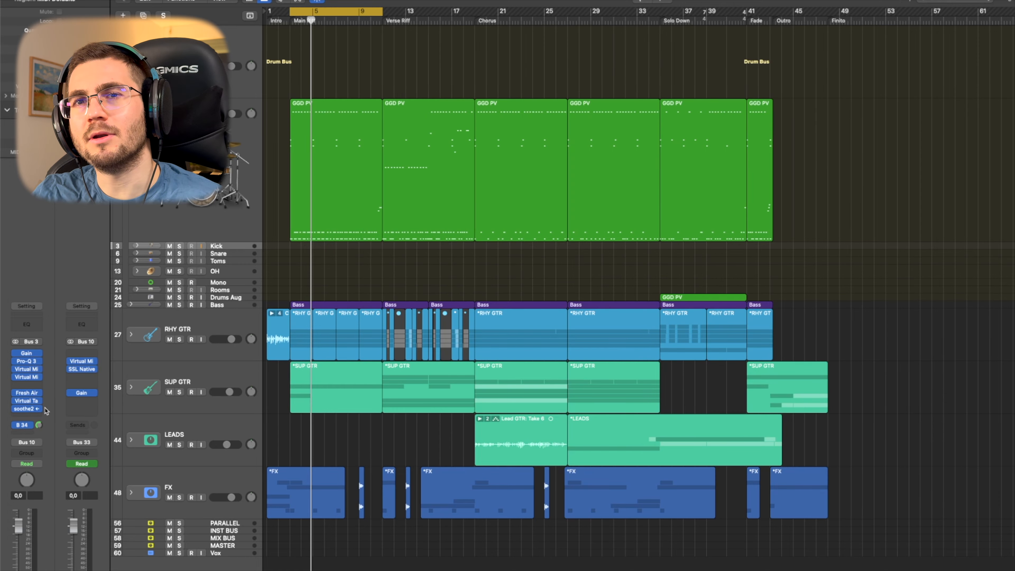
{"action": "left_click", "coordinate": [26, 401]}
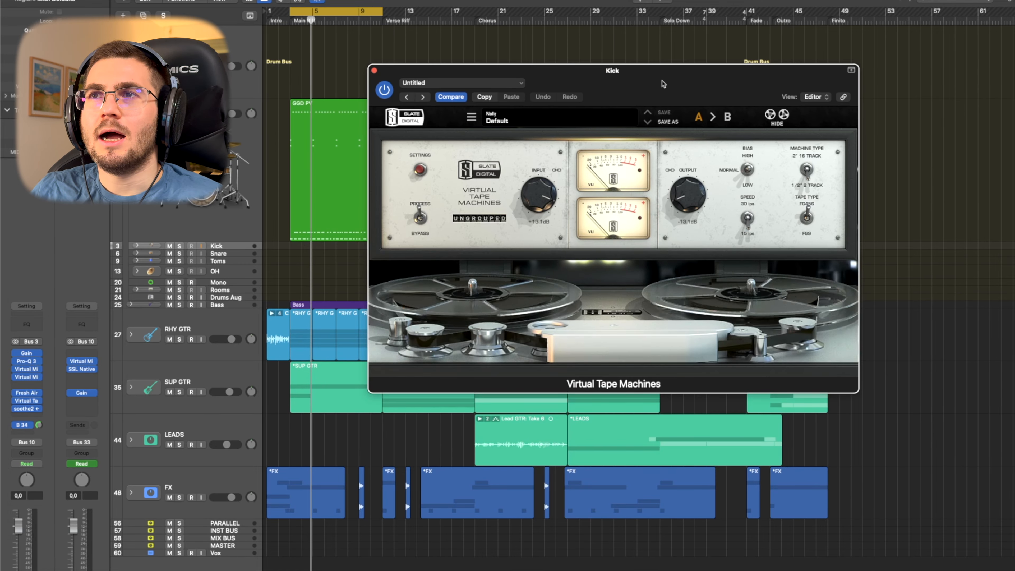
{"action": "left_click_drag", "start_coordinate": [664, 83], "coordinate": [655, 84]}
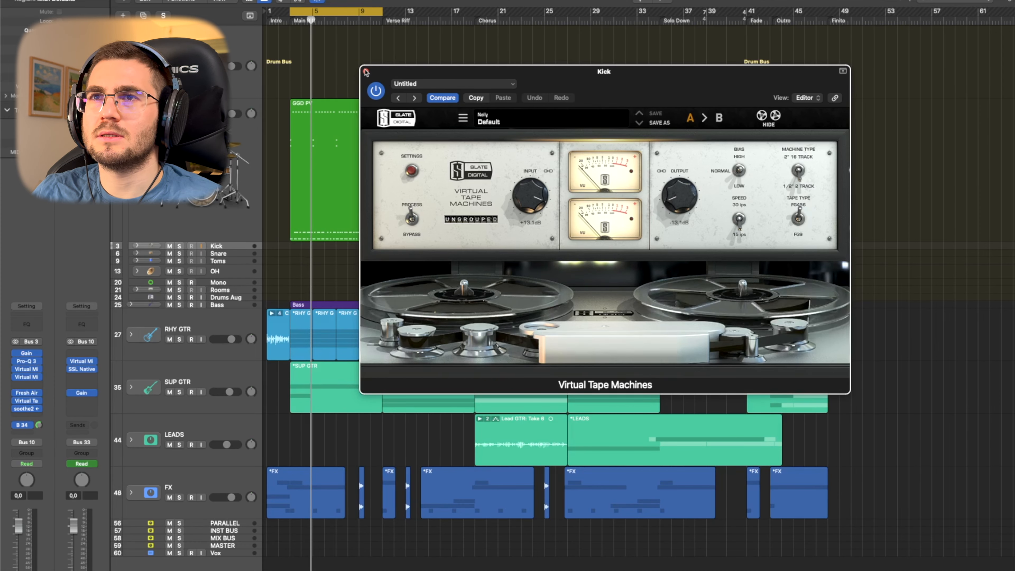
{"action": "left_click", "coordinate": [366, 72]}
{"action": "left_click", "coordinate": [25, 409]}
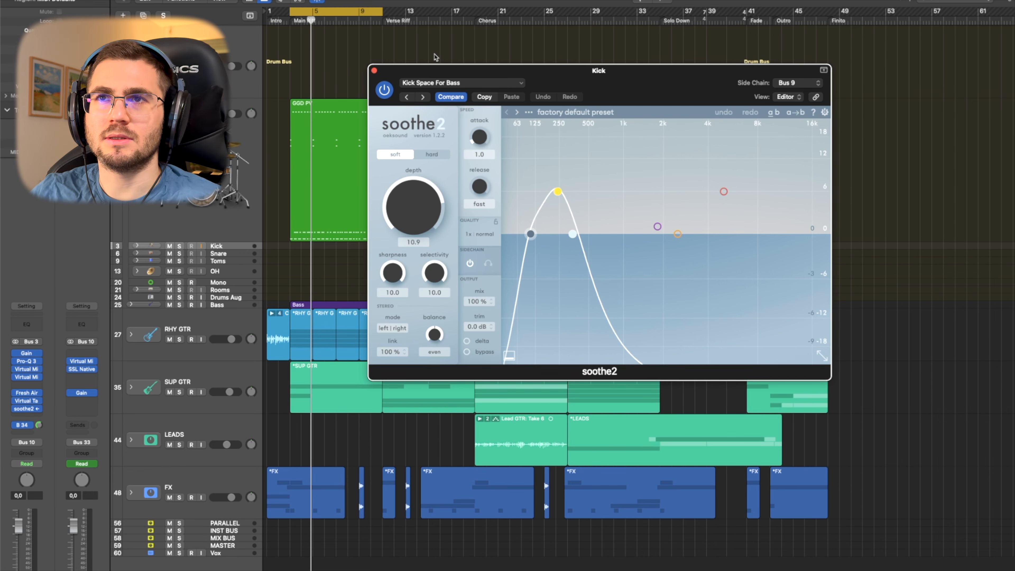
{"action": "left_click", "coordinate": [374, 71]}
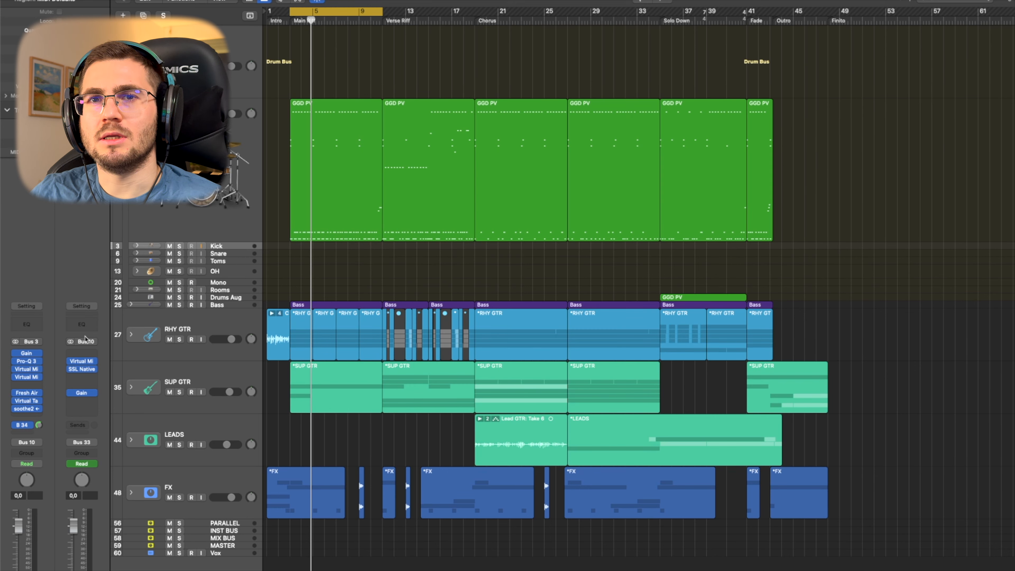
Bypass every plug-in on the Kick, solo the track, and play the Main Riff.
{"action": "mouse_move", "coordinate": [18, 352]}
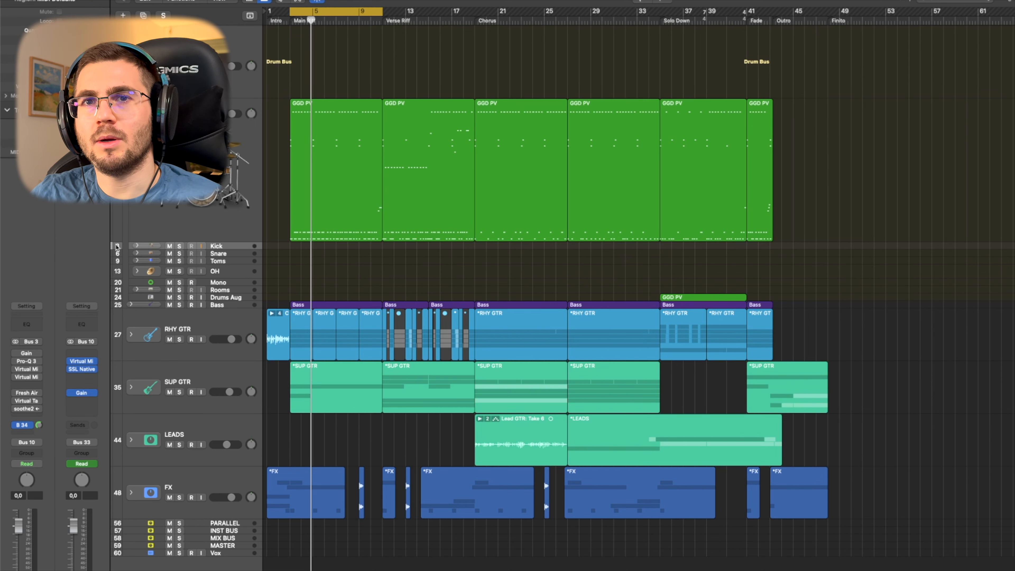
{"action": "key", "text": "s"}
{"action": "key", "text": "space"}
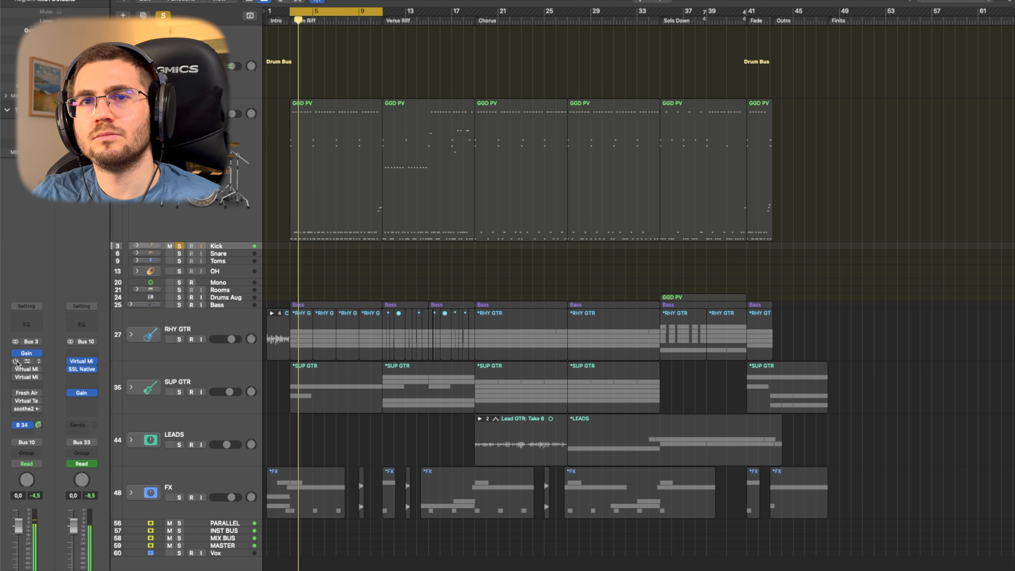
Re-enable Pro-Q 3, both Virtual Mix Racks, Fresh Air, Virtual Tape Machines and soothe2 on the Kick one by one during playback, and unsolo the track.
{"action": "left_click", "coordinate": [15, 361]}
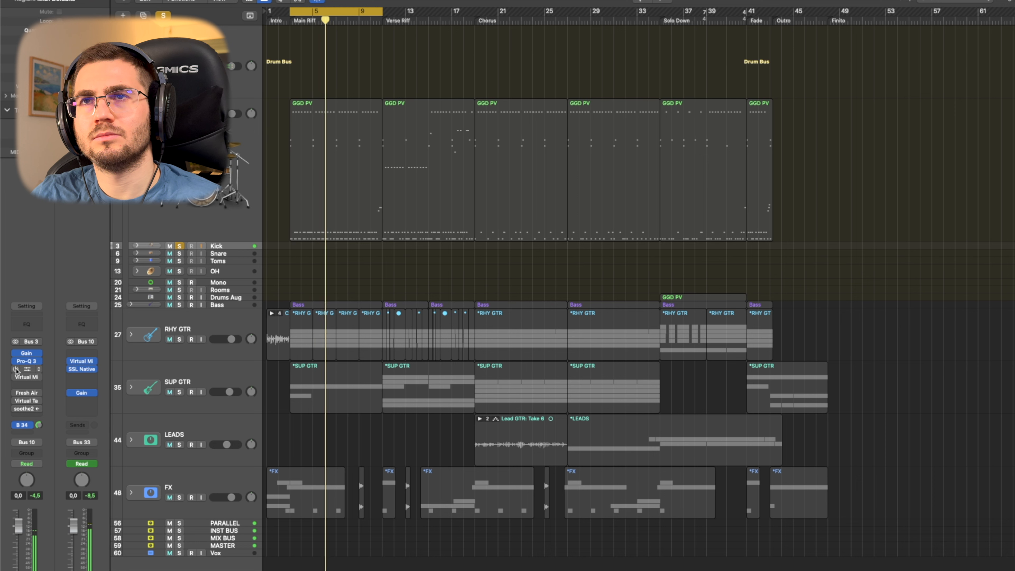
{"action": "left_click", "coordinate": [16, 369]}
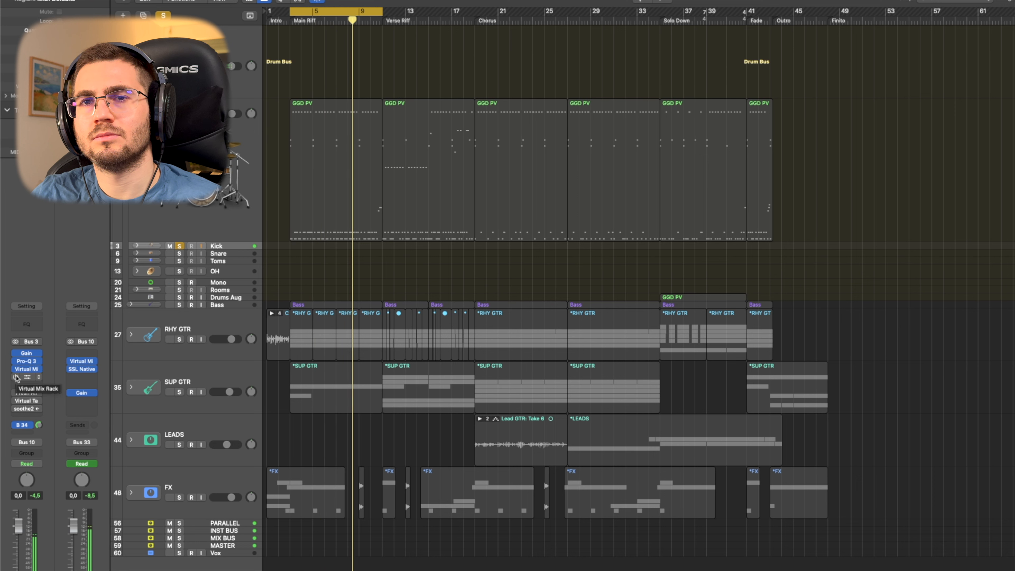
{"action": "left_click", "coordinate": [16, 377]}
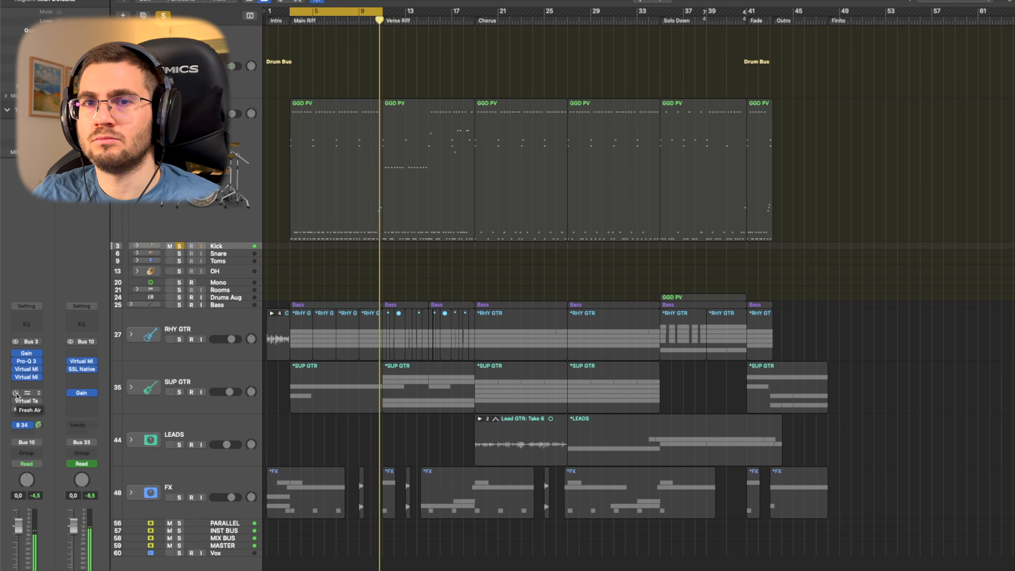
{"action": "left_click", "coordinate": [16, 393]}
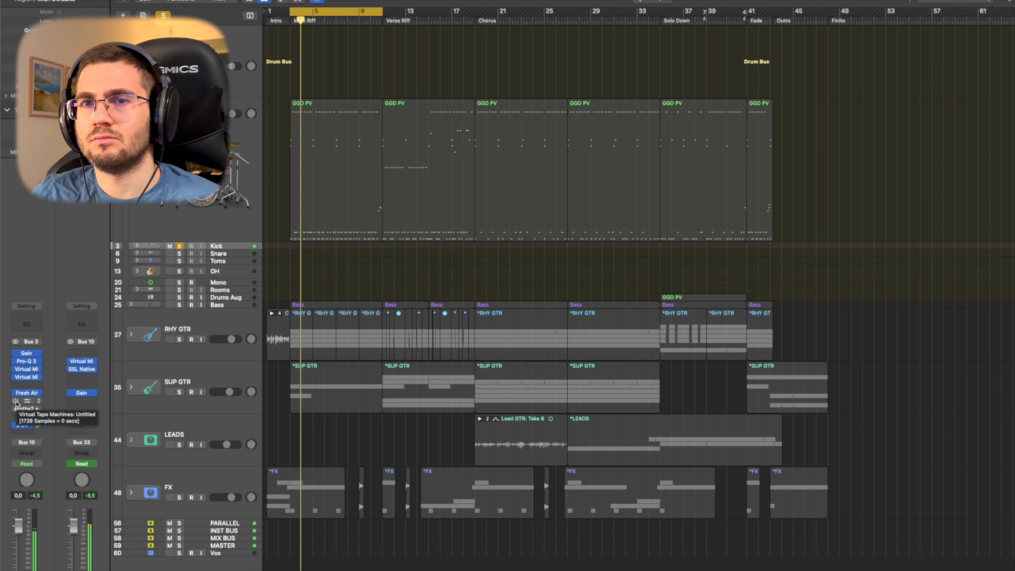
{"action": "left_click", "coordinate": [15, 402]}
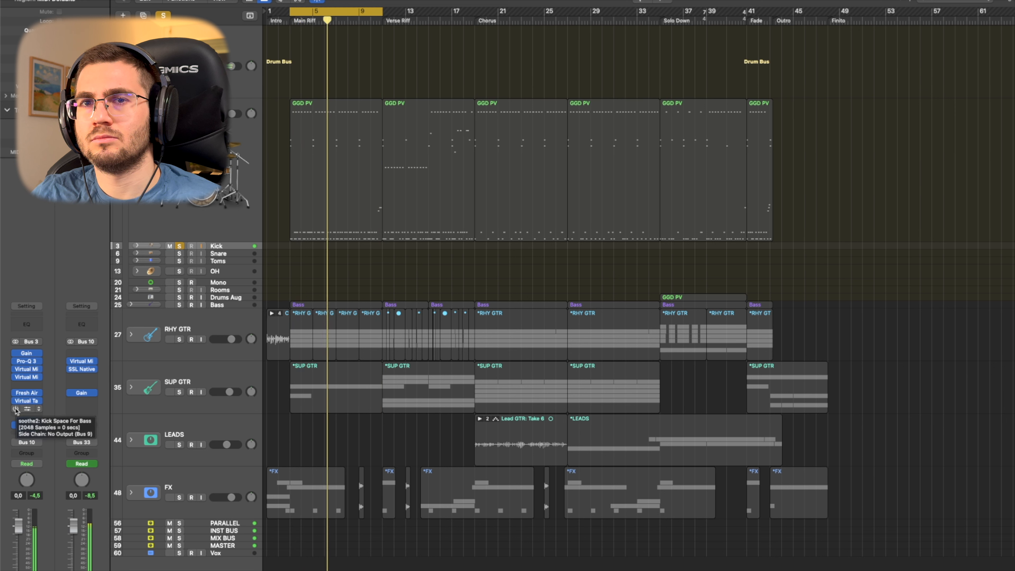
{"action": "left_click", "coordinate": [15, 408]}
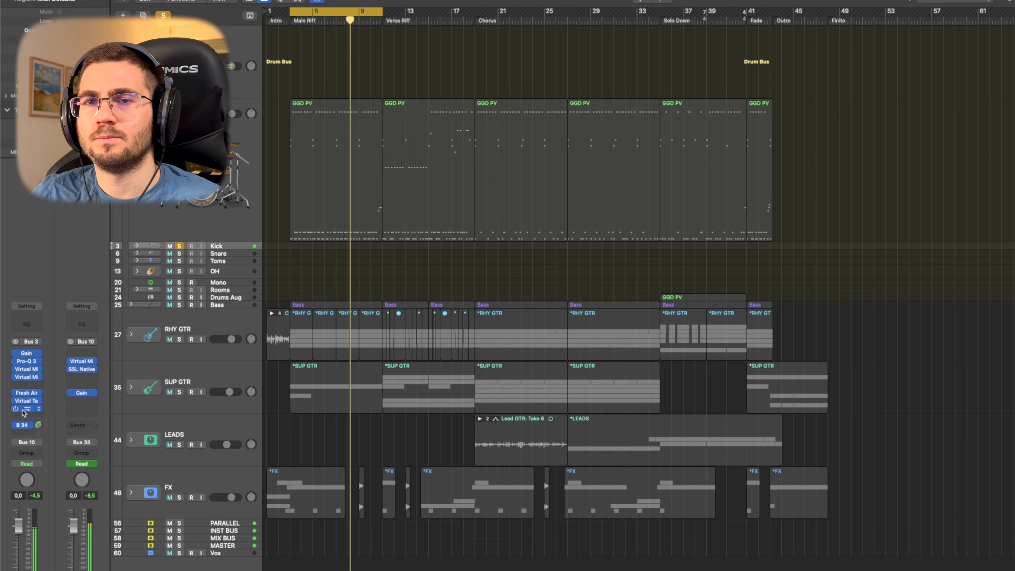
{"action": "left_click", "coordinate": [178, 246]}
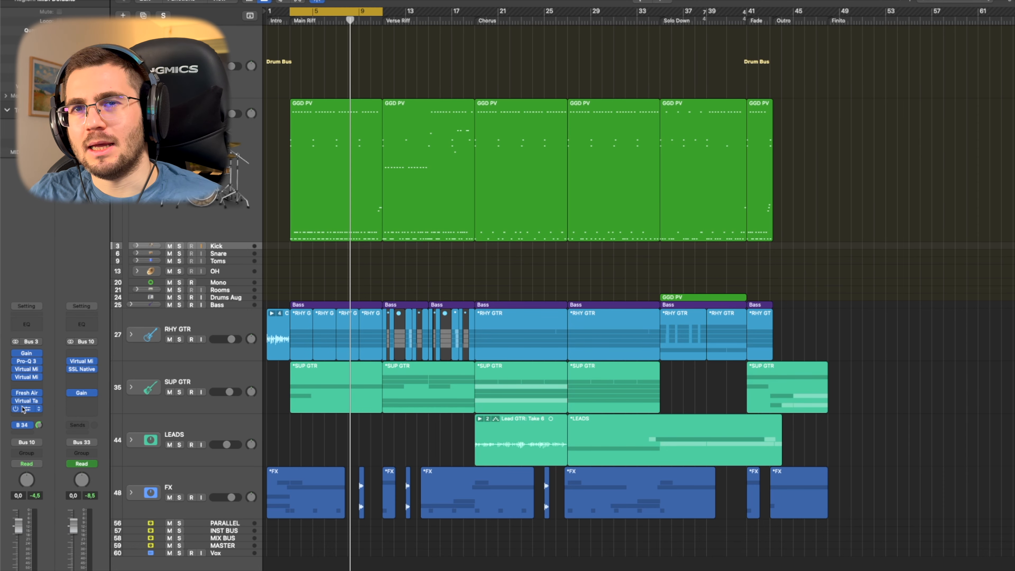
Review the Kick's soothe2 once more, close it, and play the full mix briefly.
{"action": "left_click", "coordinate": [24, 409]}
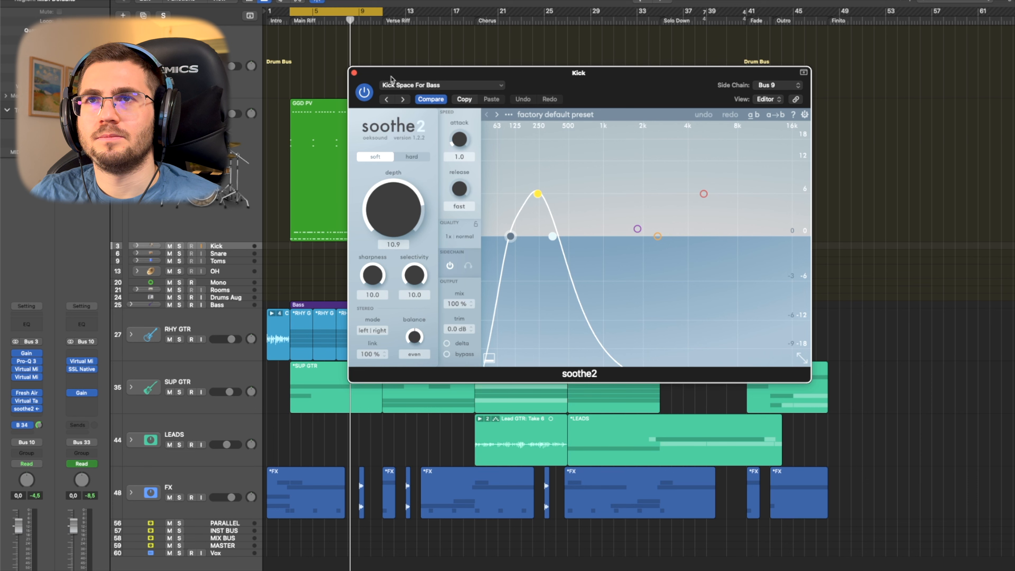
{"action": "left_click", "coordinate": [354, 73]}
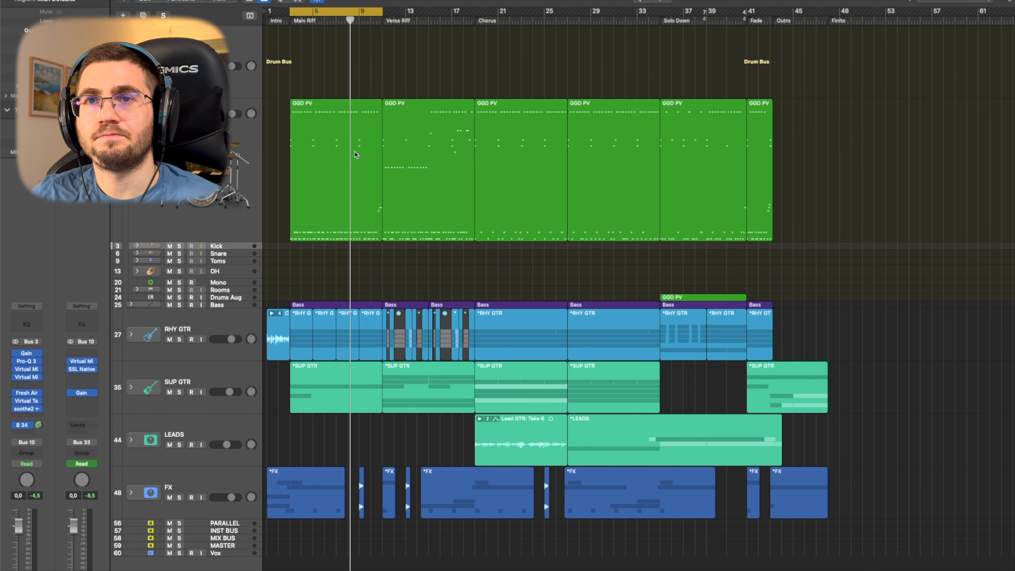
{"action": "key", "text": "space"}
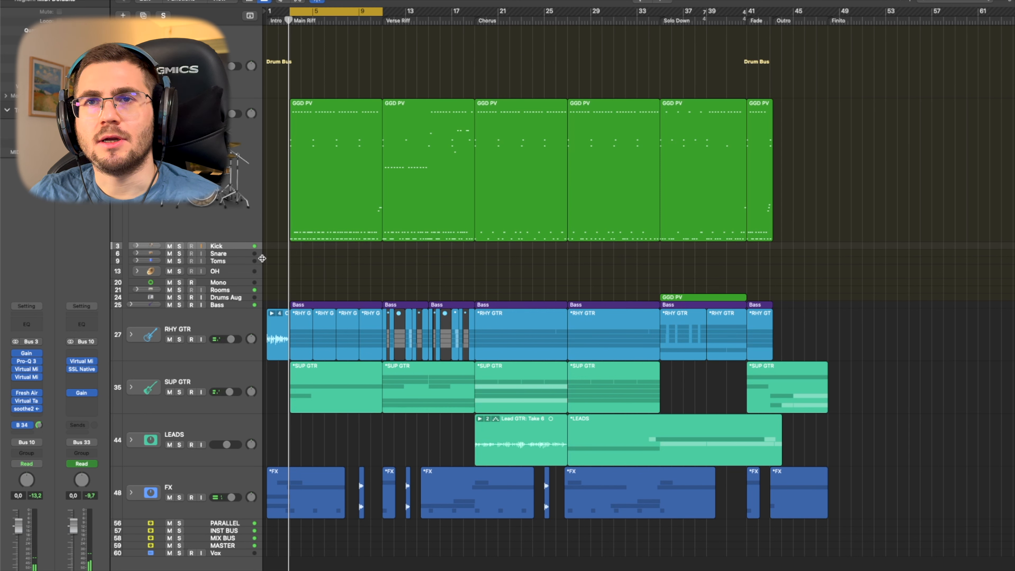
Select the Snare track, check the Gain plug-in at the start of its chain, and close it.
{"action": "left_click", "coordinate": [215, 253]}
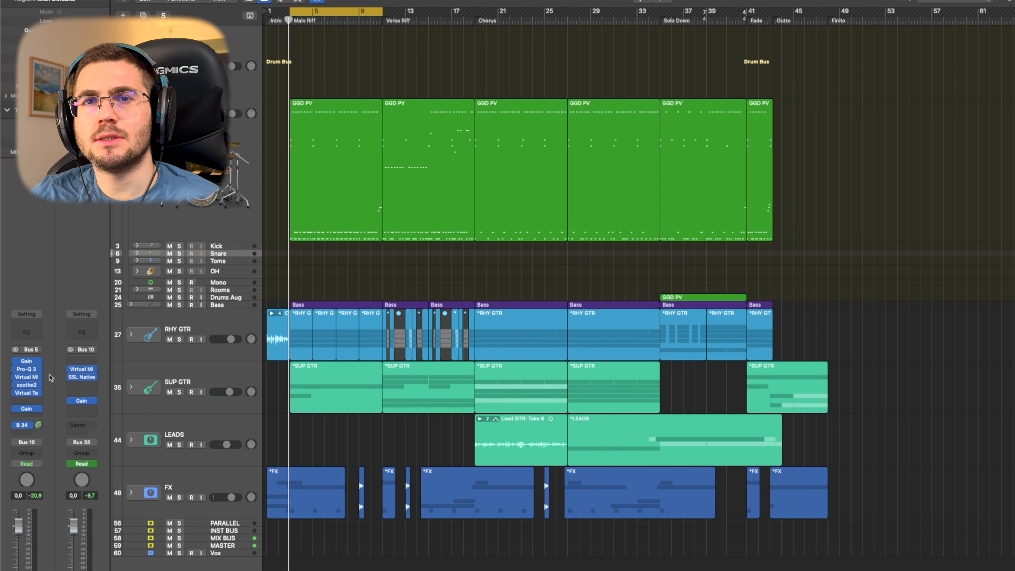
{"action": "left_click", "coordinate": [28, 362]}
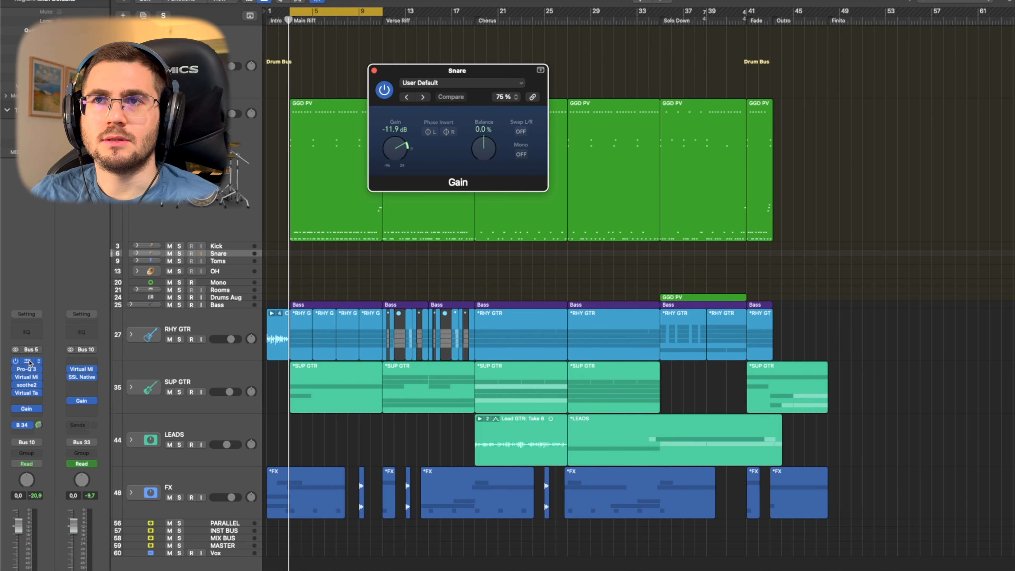
{"action": "left_click", "coordinate": [29, 362]}
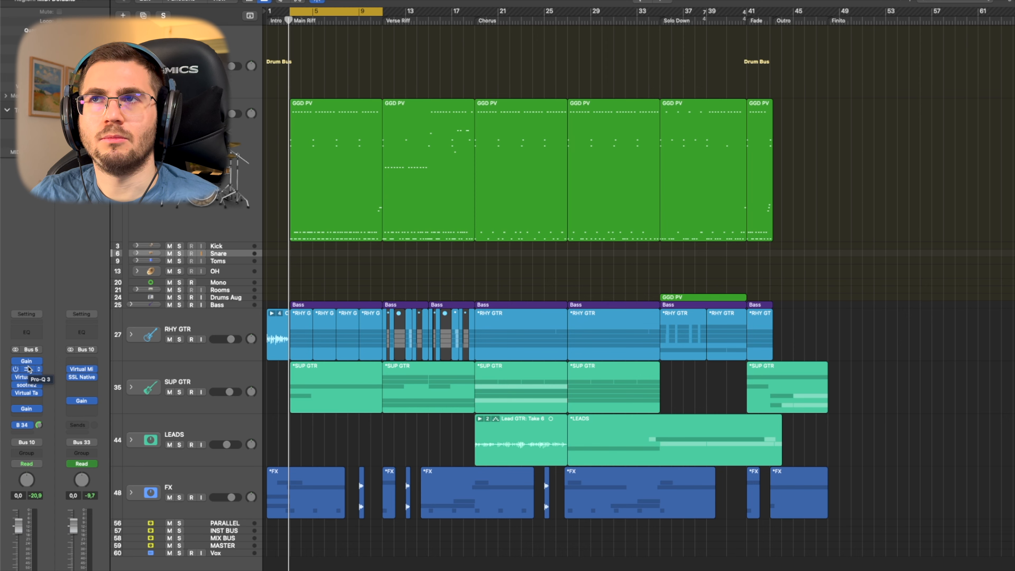
Open the Snare's Pro-Q 3 and examine its bell boosts in the lows, mids and highs and its two bell cuts.
{"action": "left_click", "coordinate": [29, 369]}
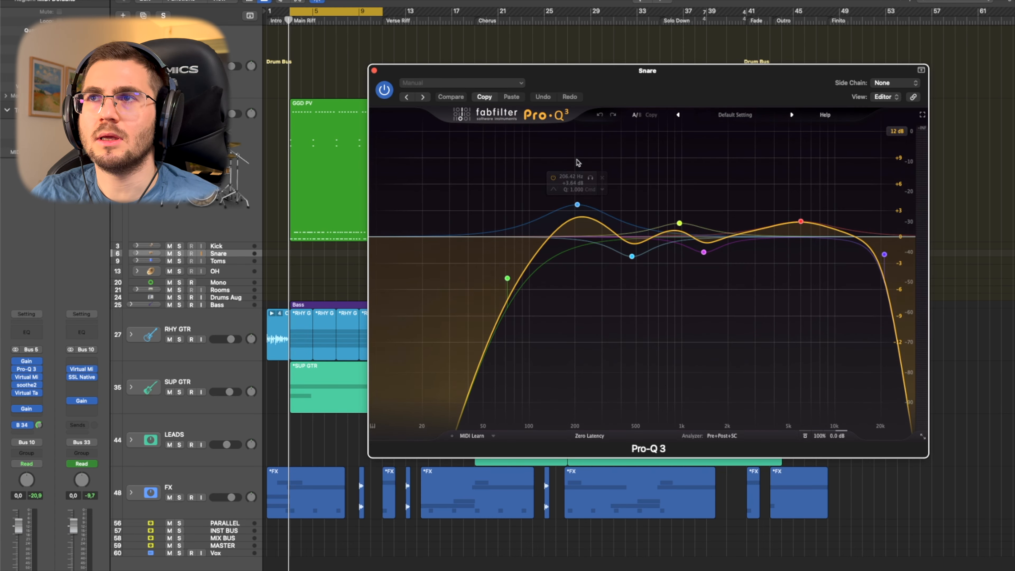
{"action": "left_click_drag", "start_coordinate": [691, 94], "coordinate": [673, 84]}
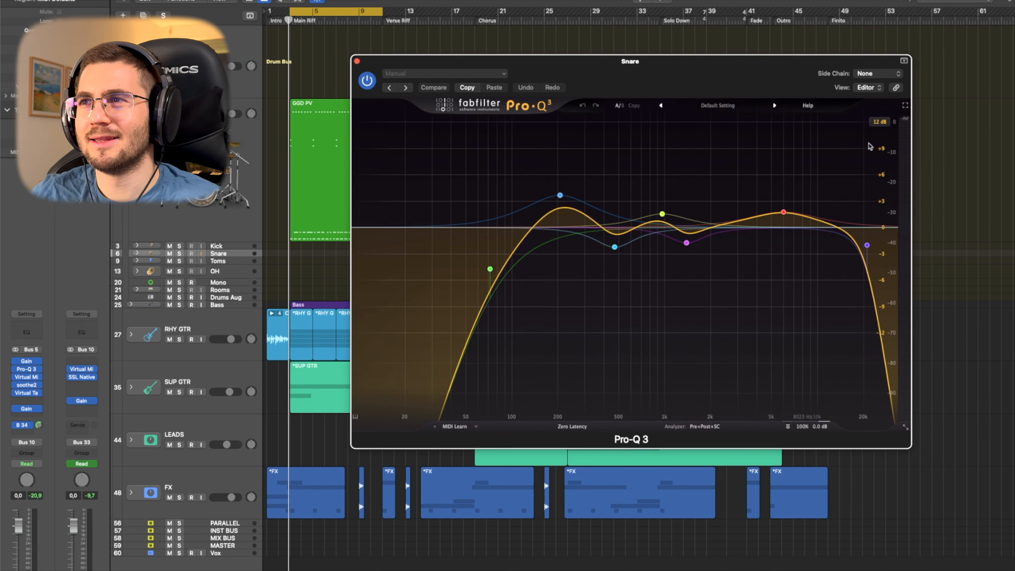
{"action": "mouse_move", "coordinate": [800, 230]}
{"action": "left_click", "coordinate": [784, 212]}
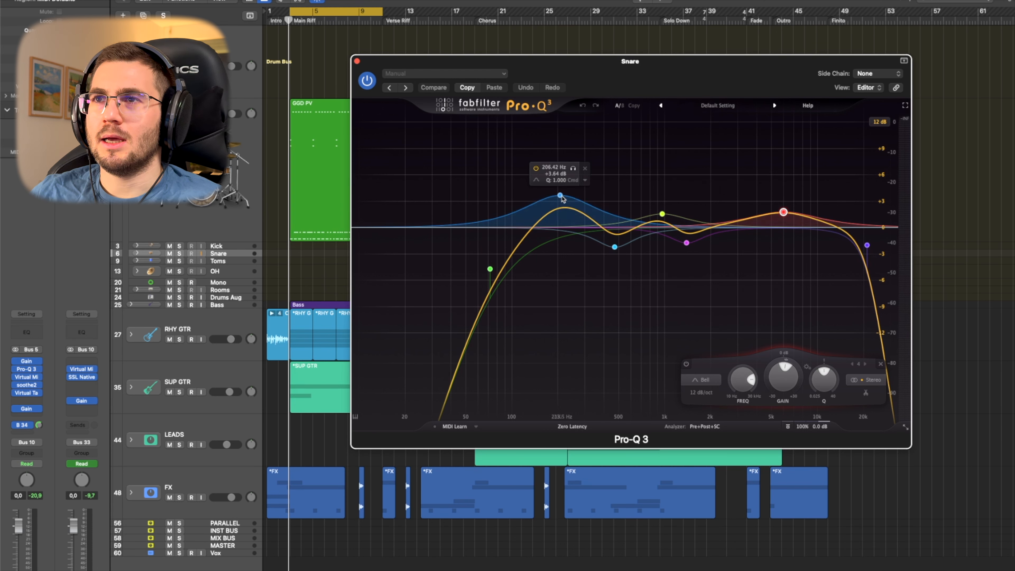
{"action": "left_click", "coordinate": [561, 196]}
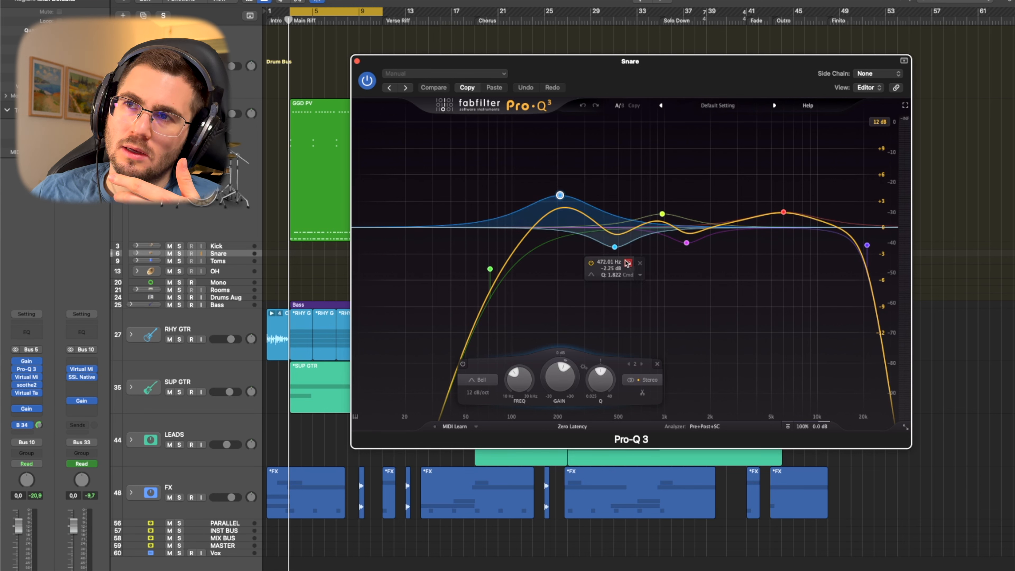
{"action": "left_click", "coordinate": [615, 246]}
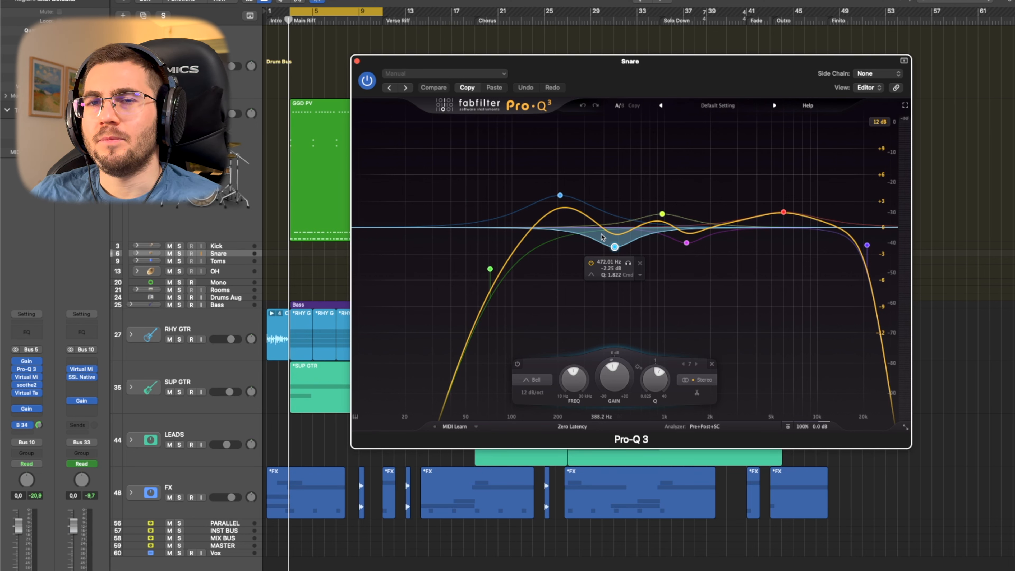
{"action": "left_click", "coordinate": [664, 214]}
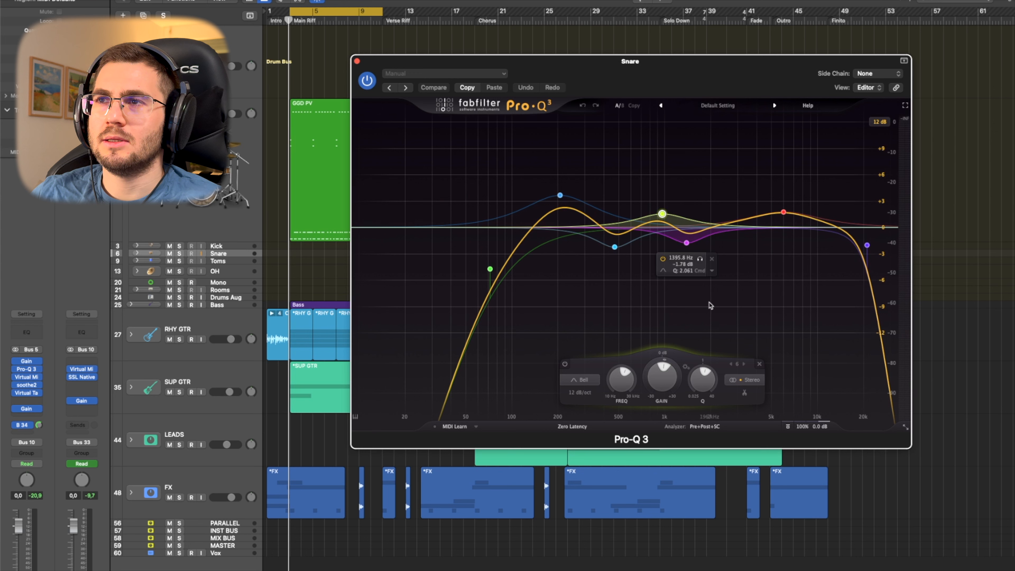
{"action": "left_click", "coordinate": [687, 243]}
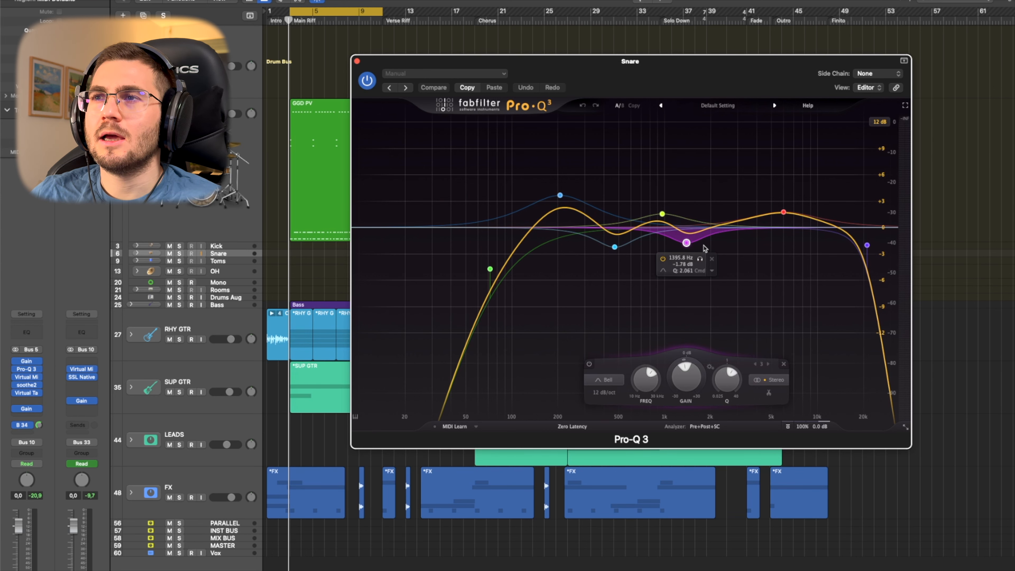
{"action": "left_click", "coordinate": [661, 215]}
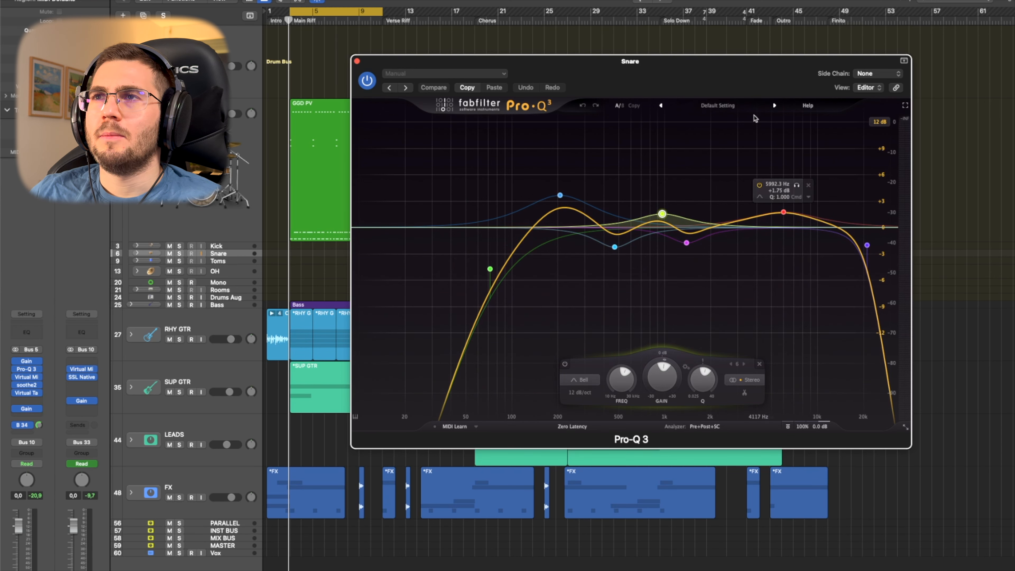
{"action": "left_click_drag", "start_coordinate": [750, 84], "coordinate": [747, 98]}
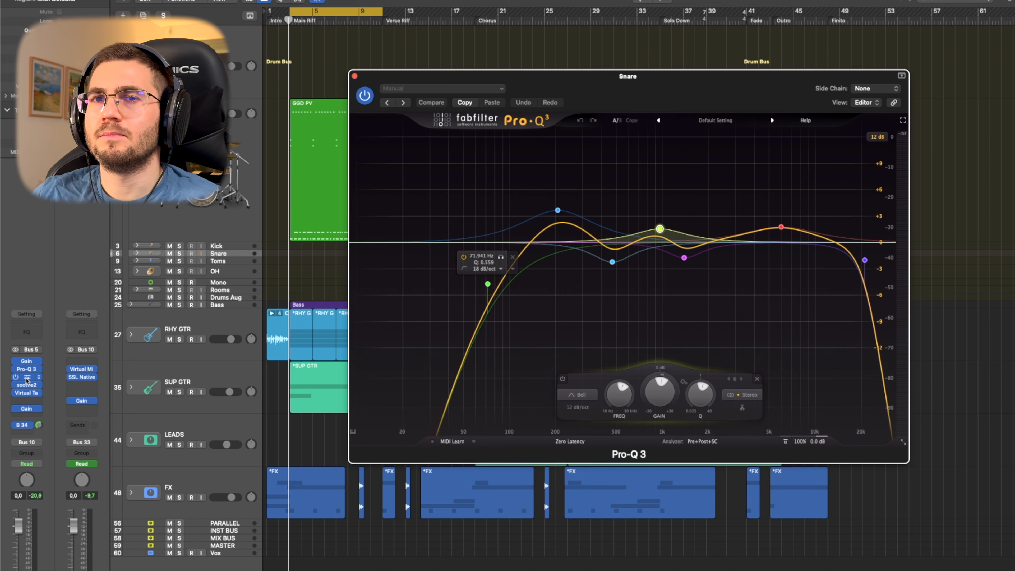
Open the Snare's Virtual Mix Rack, close Pro-Q 3, and position the rack so all five modules are in view.
{"action": "left_click", "coordinate": [26, 378]}
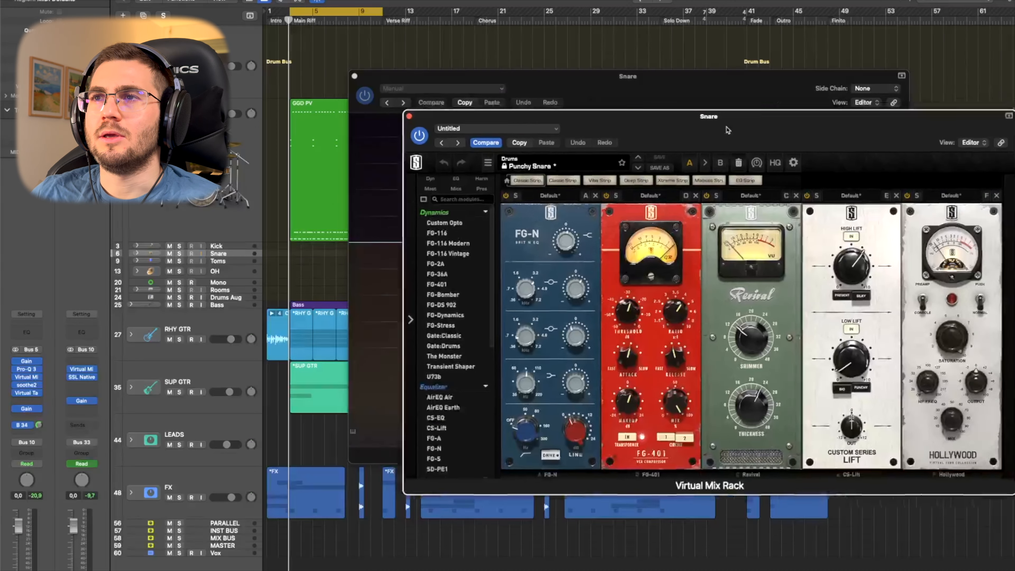
{"action": "left_click_drag", "start_coordinate": [728, 130], "coordinate": [804, 133]}
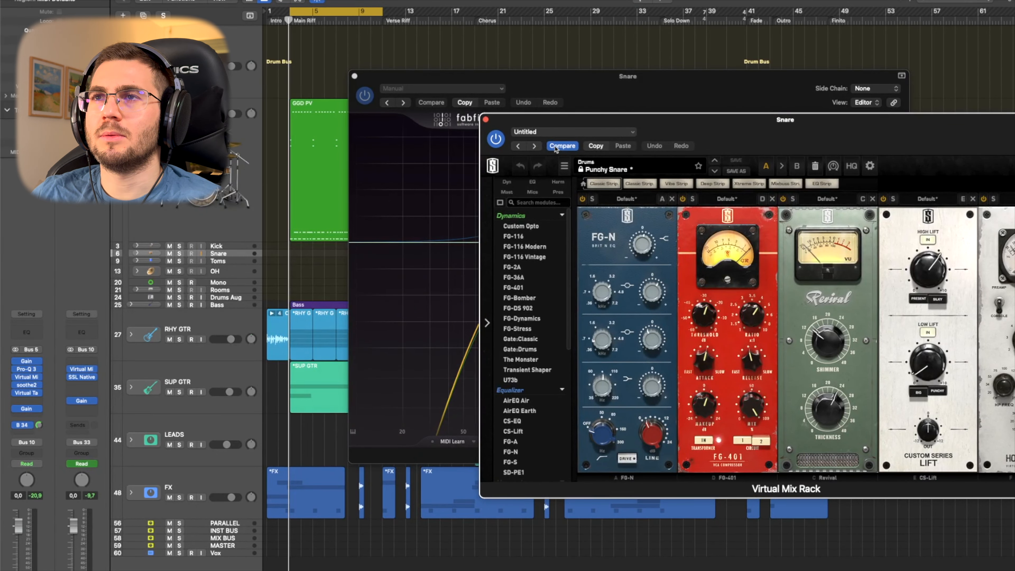
{"action": "left_click_drag", "start_coordinate": [643, 101], "coordinate": [499, 95]}
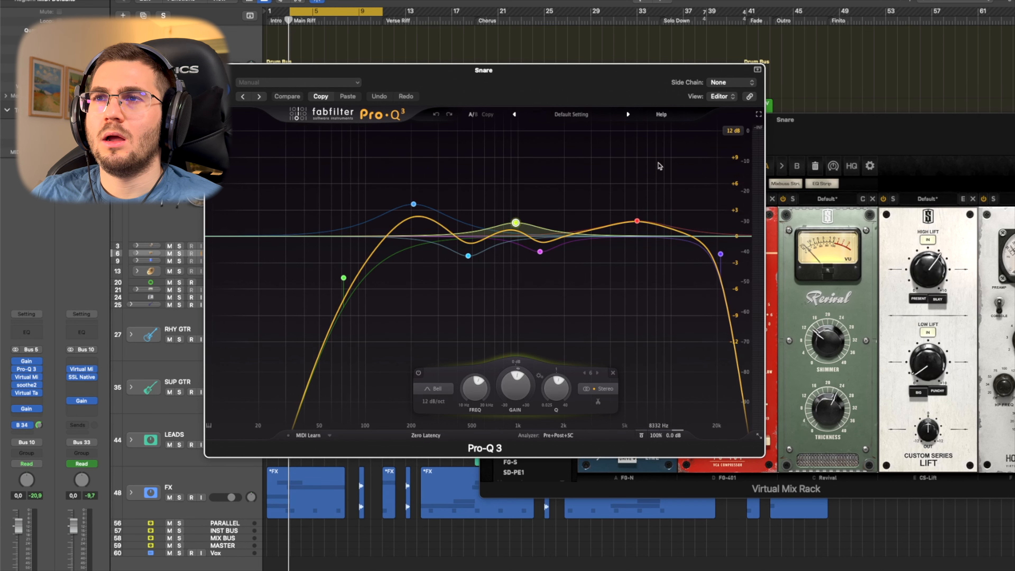
{"action": "left_click", "coordinate": [210, 71]}
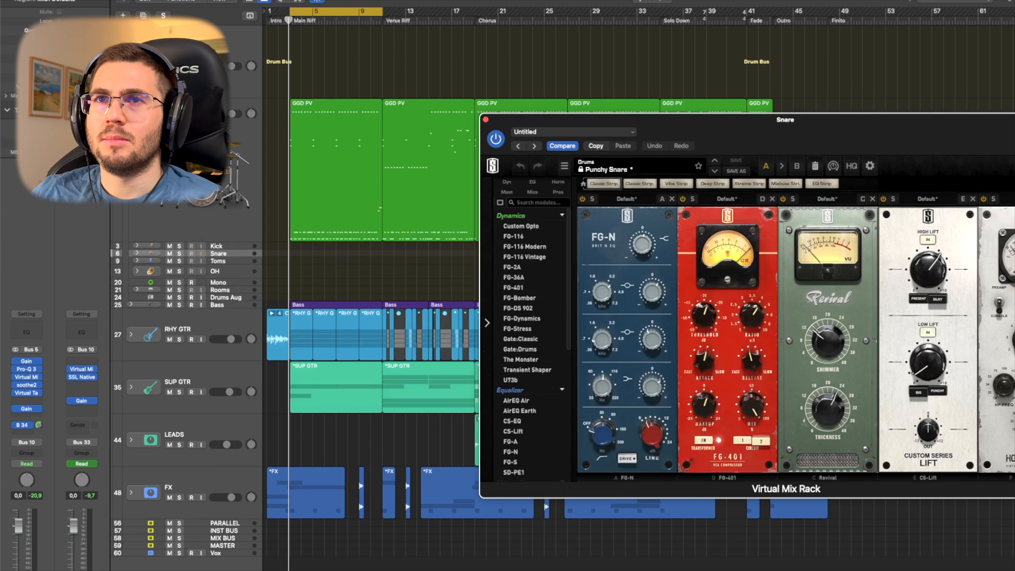
{"action": "left_click_drag", "start_coordinate": [844, 135], "coordinate": [772, 133]}
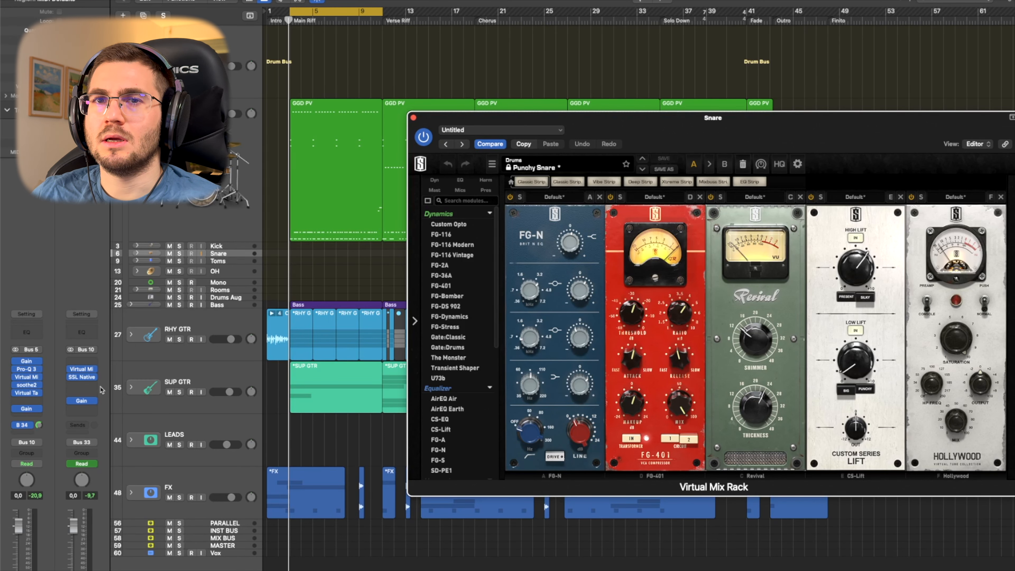
{"action": "left_click_drag", "start_coordinate": [707, 129], "coordinate": [662, 131]}
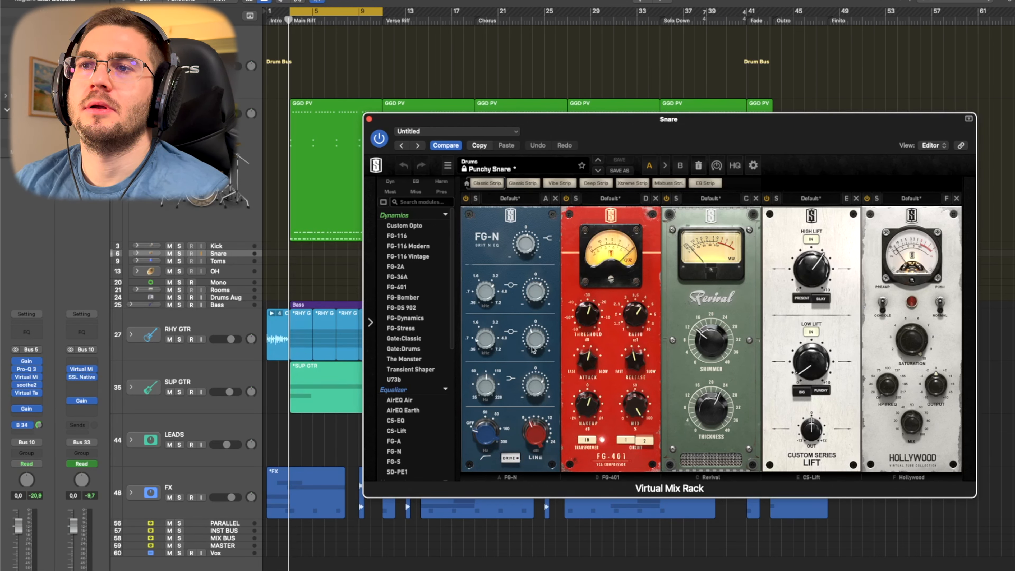
Examine the frequency and gain settings of the FG-N equalizer bands in the Snare's Virtual Mix Rack.
{"action": "left_click", "coordinate": [485, 340]}
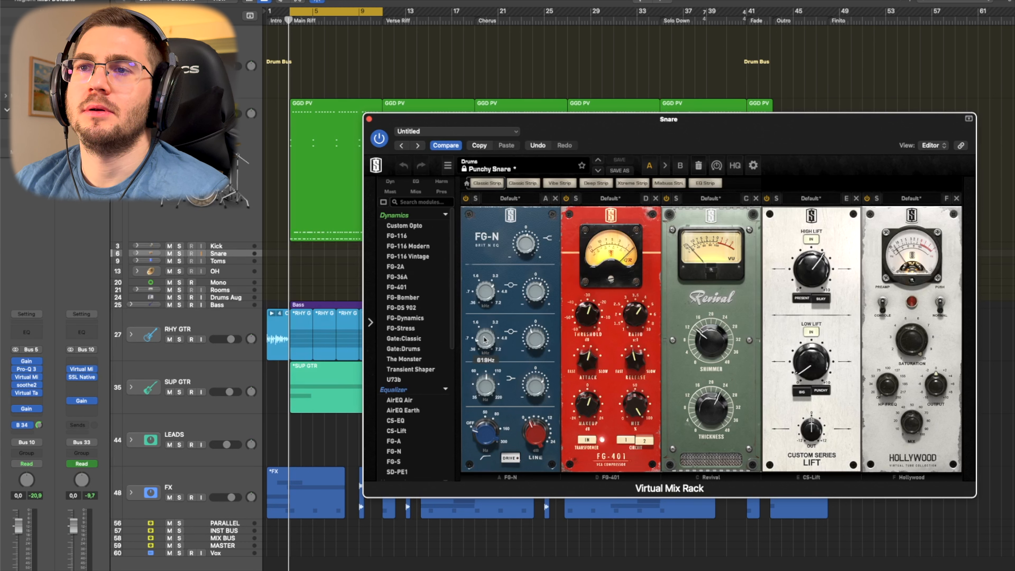
{"action": "mouse_move", "coordinate": [528, 389]}
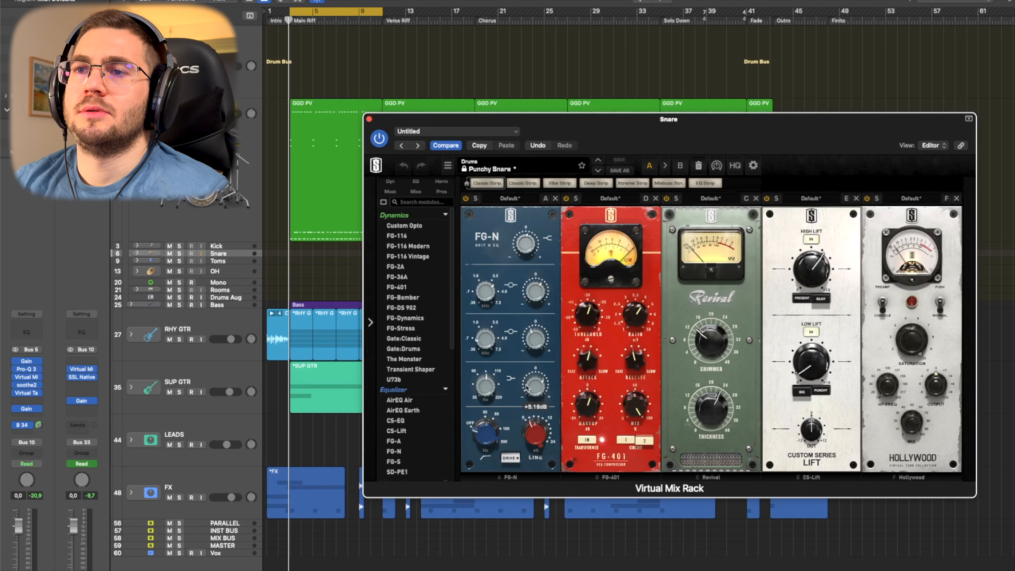
{"action": "mouse_move", "coordinate": [481, 385]}
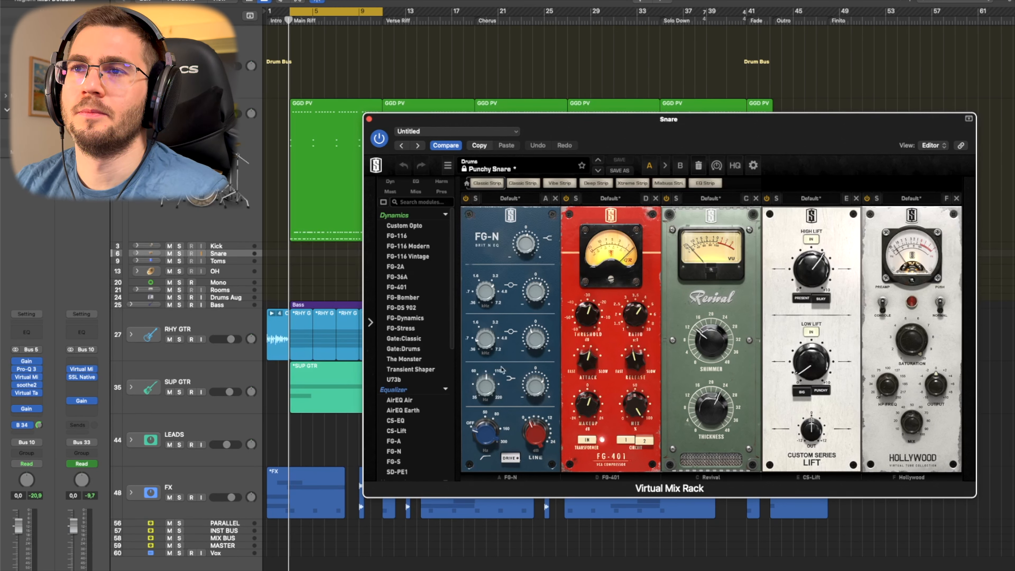
{"action": "left_click", "coordinate": [486, 294]}
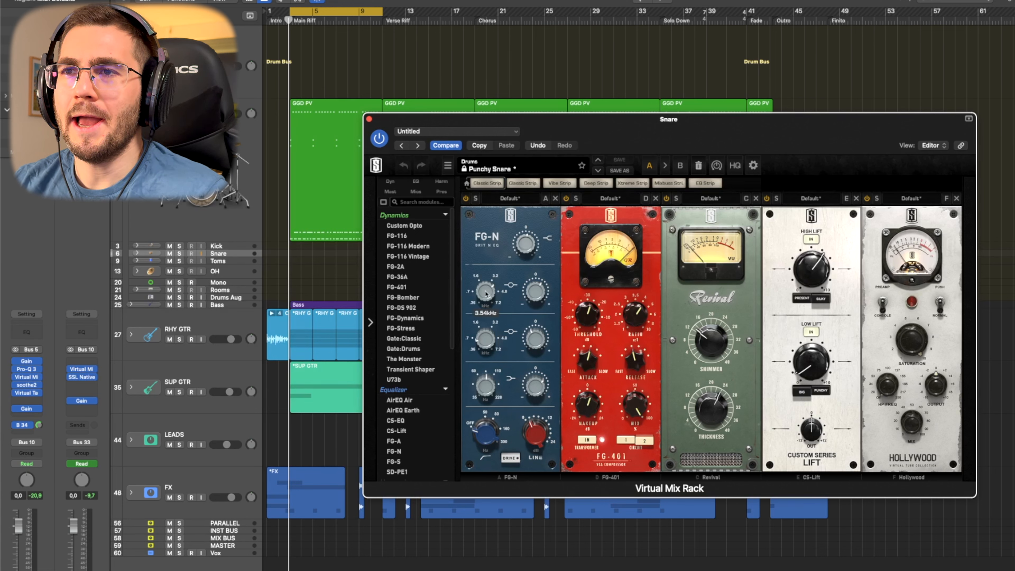
{"action": "mouse_move", "coordinate": [541, 296]}
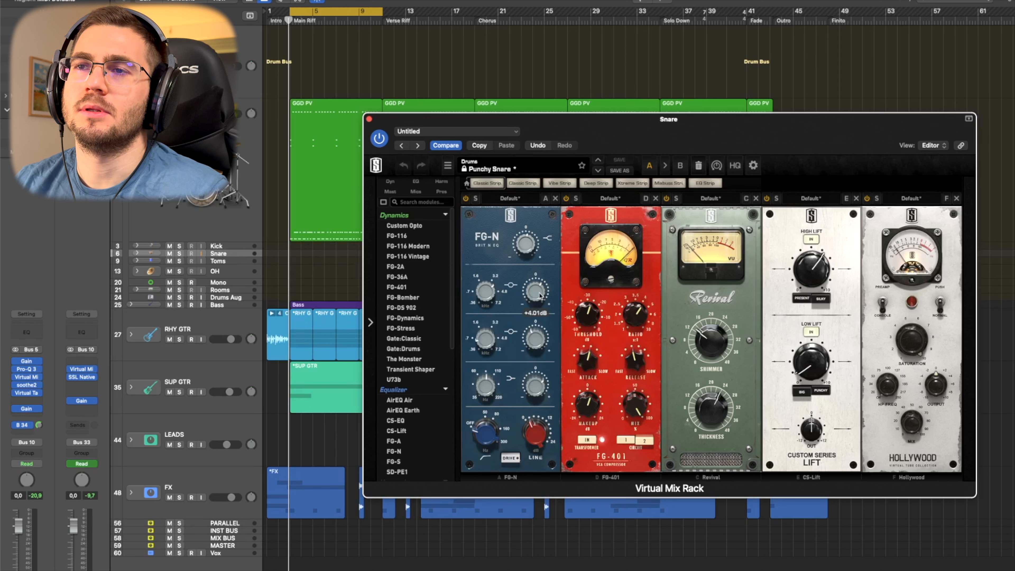
{"action": "mouse_move", "coordinate": [496, 295]}
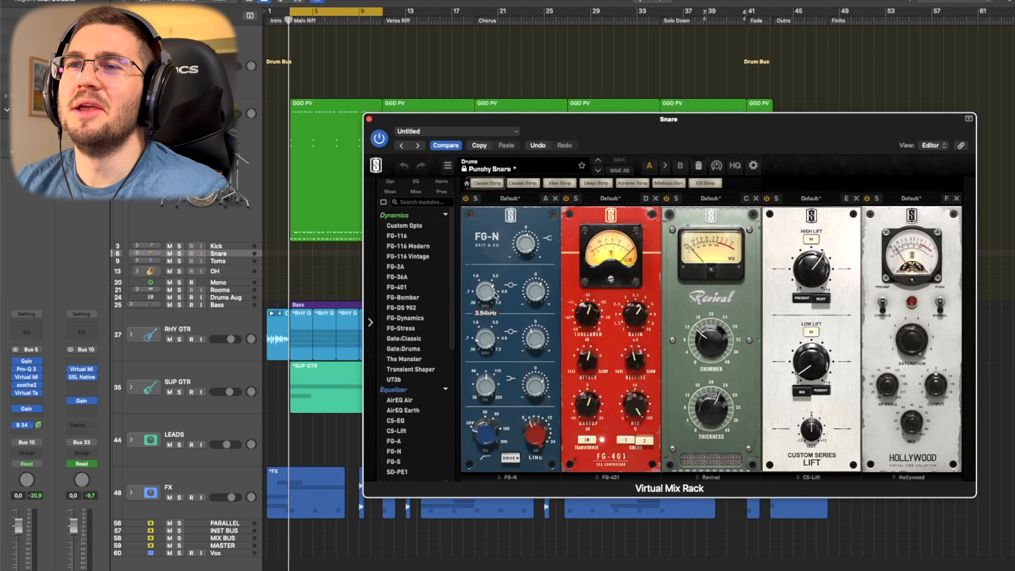
{"action": "mouse_move", "coordinate": [525, 253]}
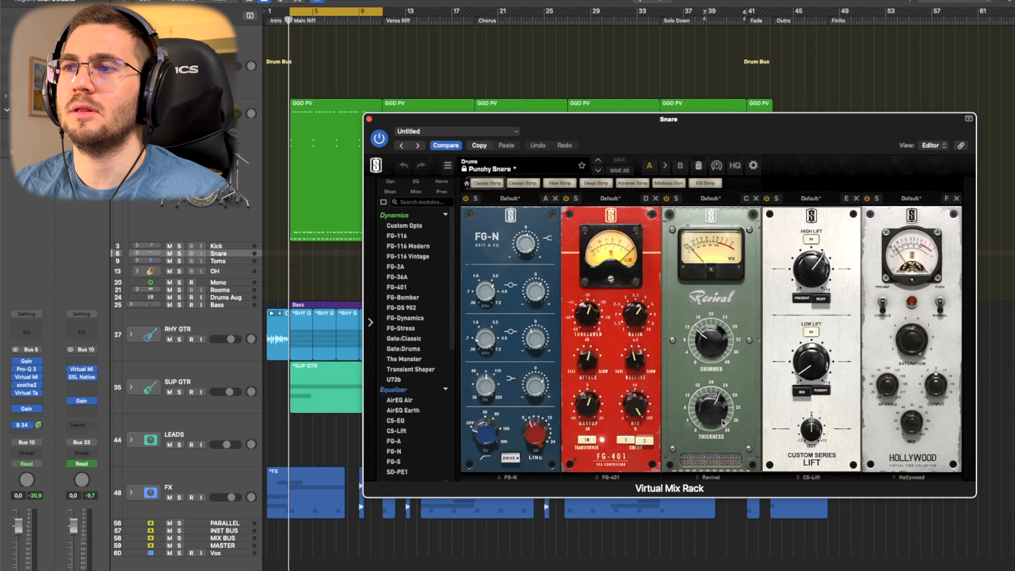
Examine the Revival and Custom Series Lift modules in the Snare's Virtual Mix Rack, and close the rack.
{"action": "left_click_drag", "start_coordinate": [723, 424], "coordinate": [720, 417]}
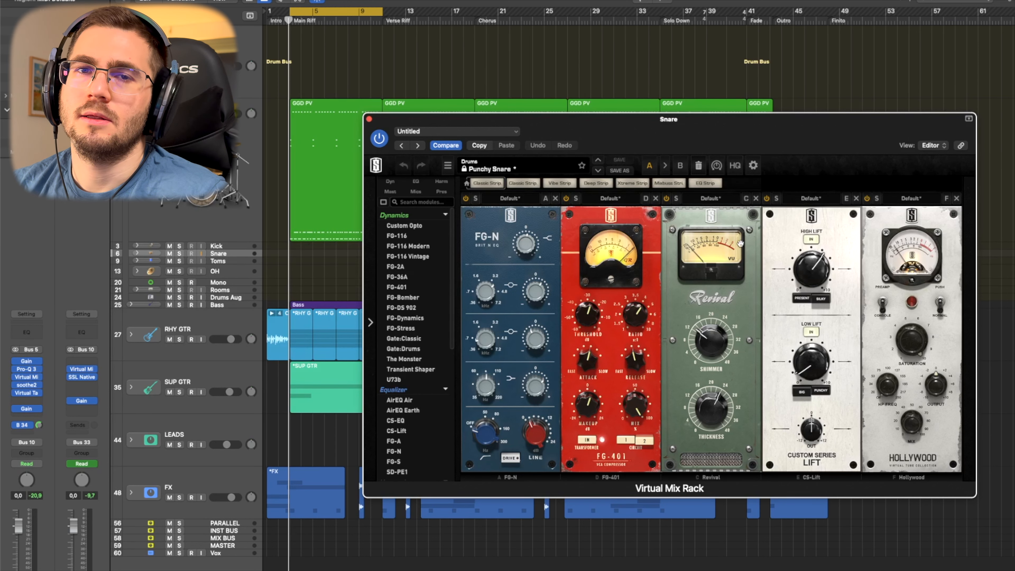
{"action": "left_click", "coordinate": [823, 269]}
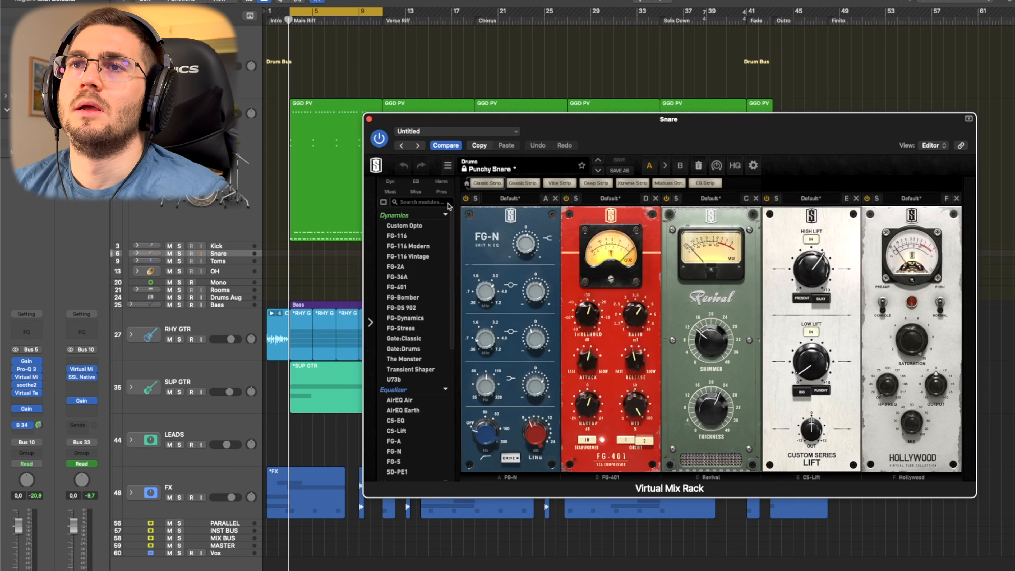
{"action": "left_click", "coordinate": [369, 119]}
Open the Snare's soothe2, check the "Dampen the snare" preset among its Drums presets, and close the plug-in.
{"action": "left_click", "coordinate": [26, 384]}
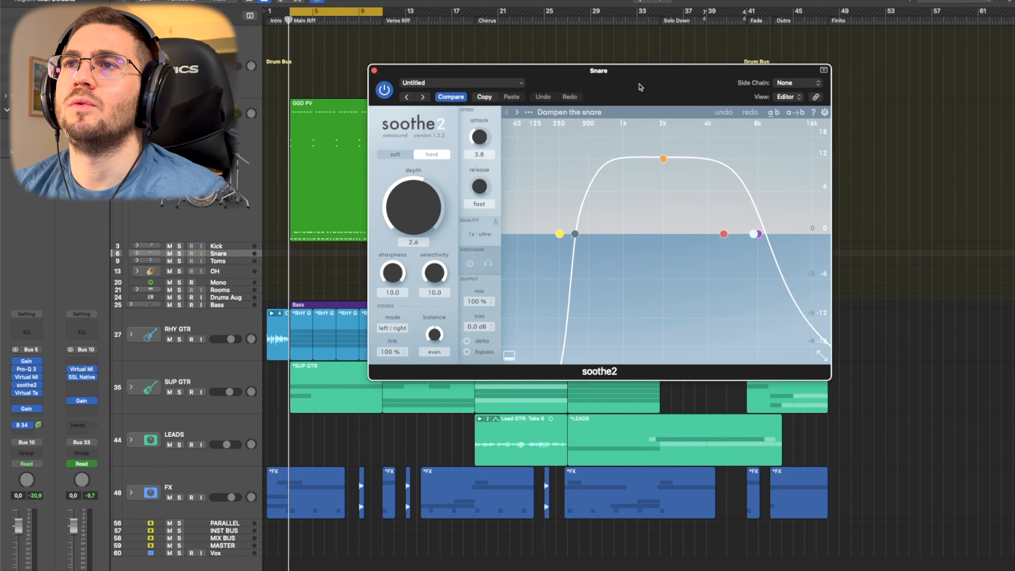
{"action": "left_click", "coordinate": [656, 116]}
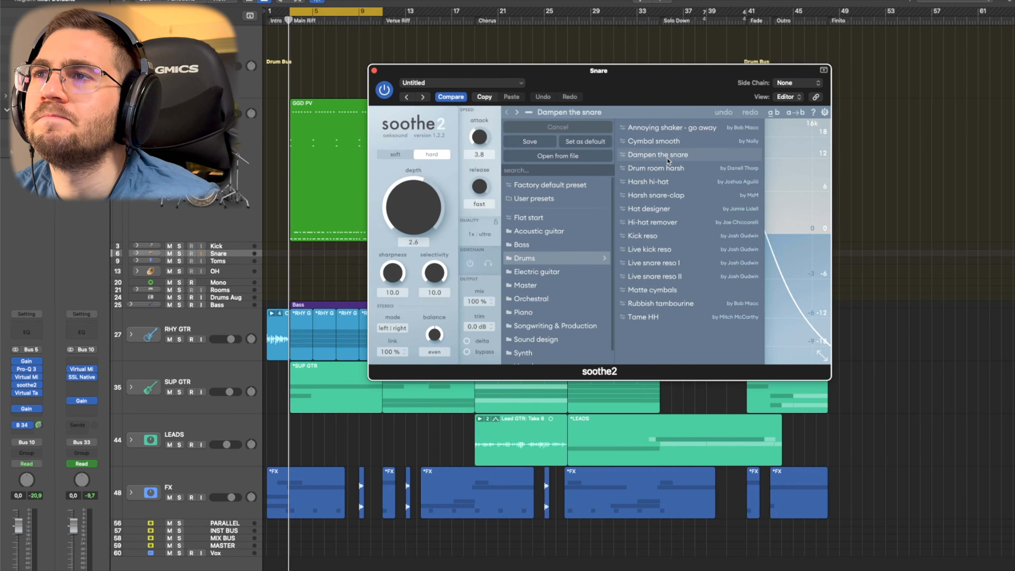
{"action": "left_click", "coordinate": [786, 155]}
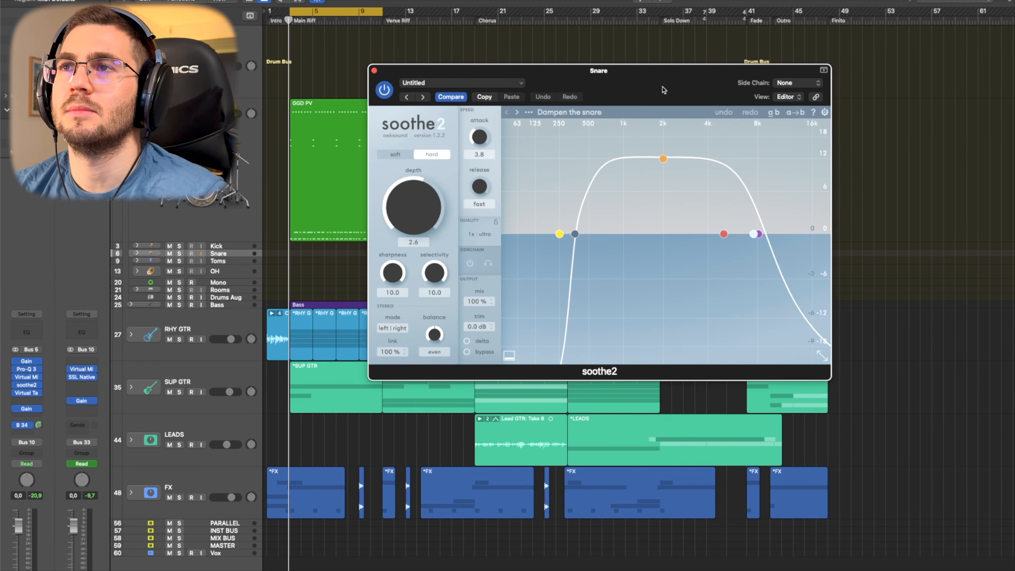
{"action": "left_click_drag", "start_coordinate": [664, 90], "coordinate": [664, 119]}
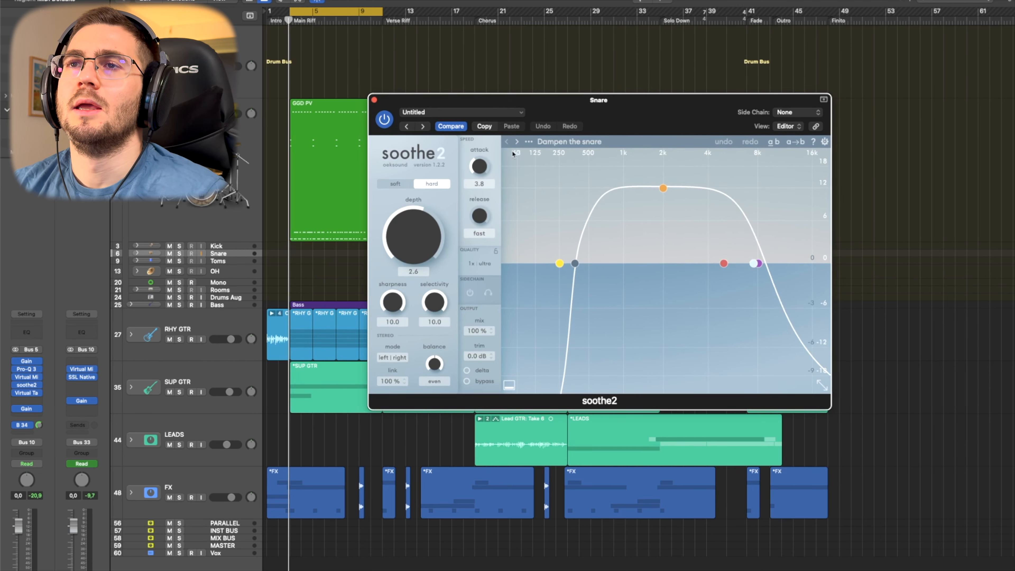
{"action": "left_click", "coordinate": [374, 100]}
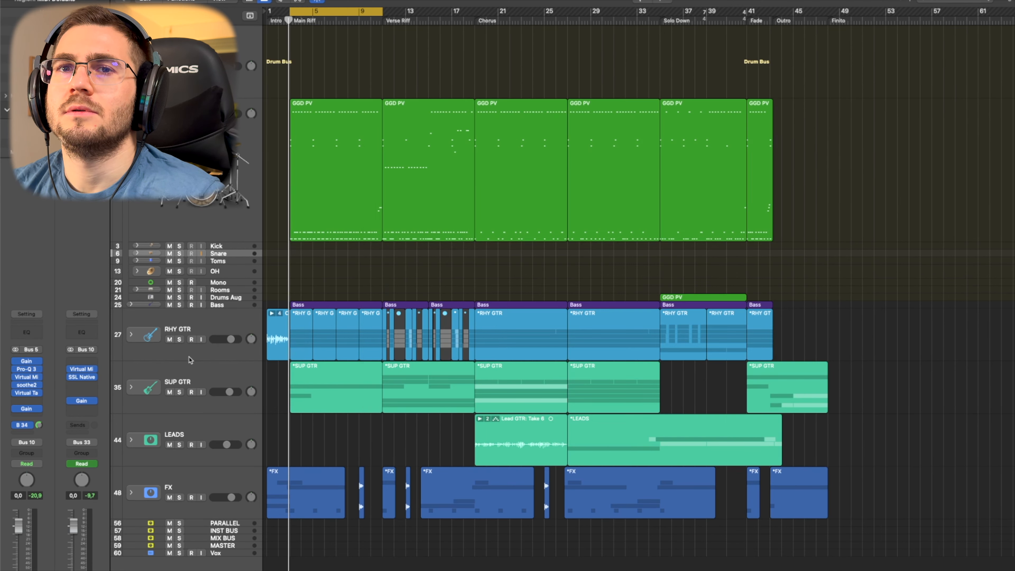
Check the settings of the Snare's Virtual Tape Machines and of the Gain plug-in at the end of its chain, closing each.
{"action": "left_click", "coordinate": [32, 395]}
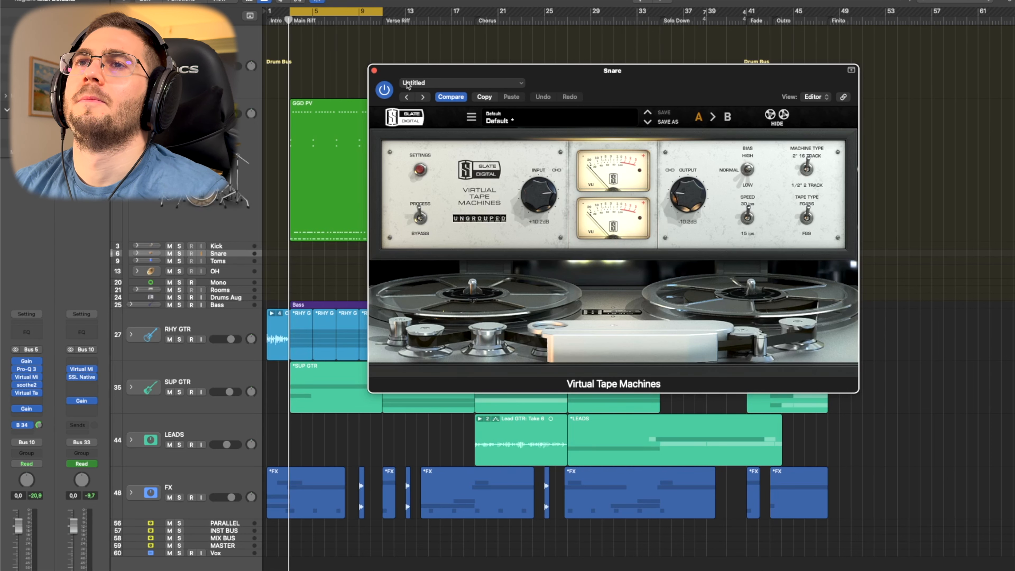
{"action": "left_click", "coordinate": [374, 70]}
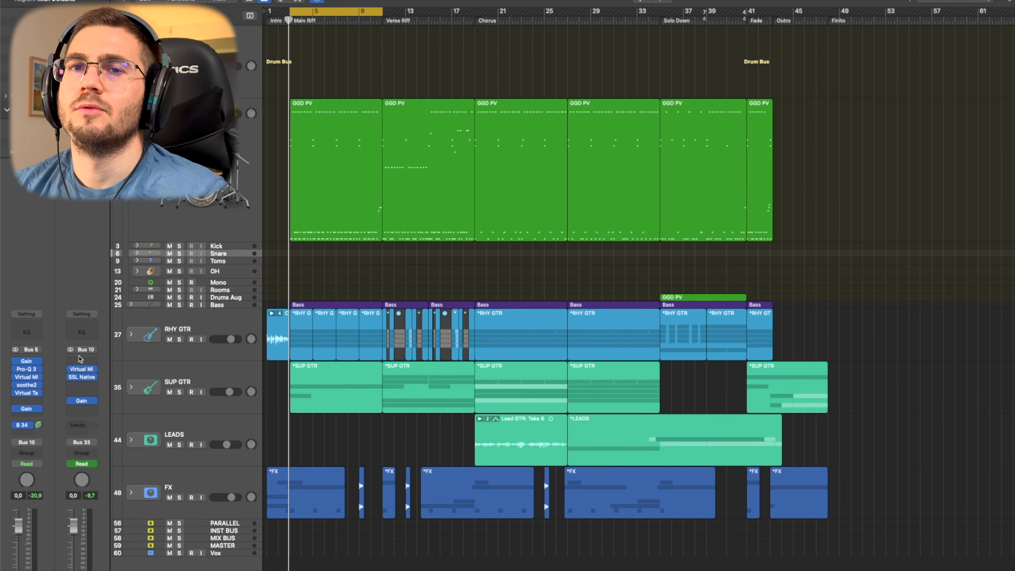
{"action": "left_click", "coordinate": [28, 409]}
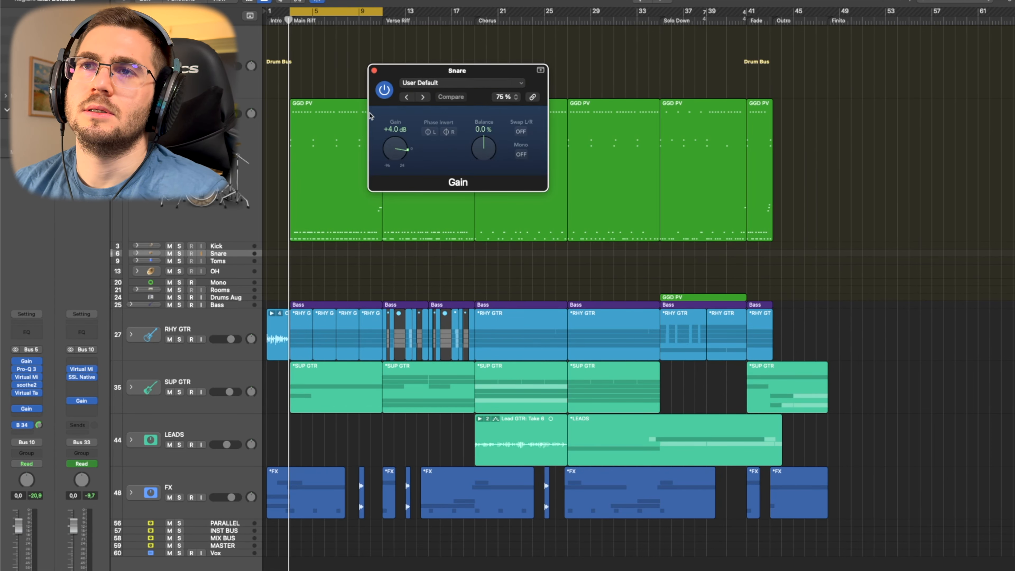
{"action": "left_click", "coordinate": [374, 70]}
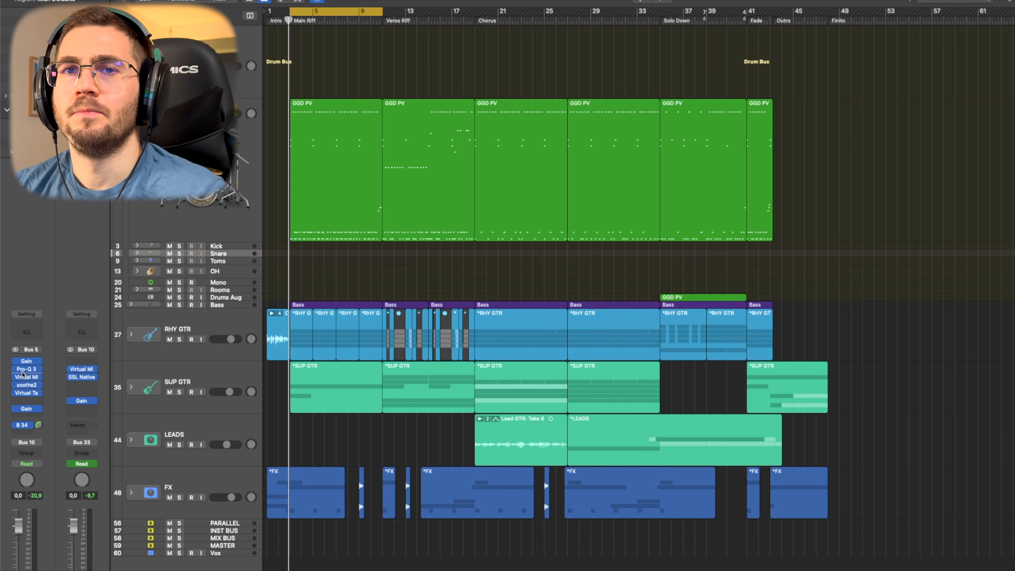
Compare the soloed Snare during playback with Pro-Q 3, Virtual Mix Rack, soothe2 and Virtual Tape Machines bypassed and active, and unsolo it.
{"action": "mouse_move", "coordinate": [20, 372]}
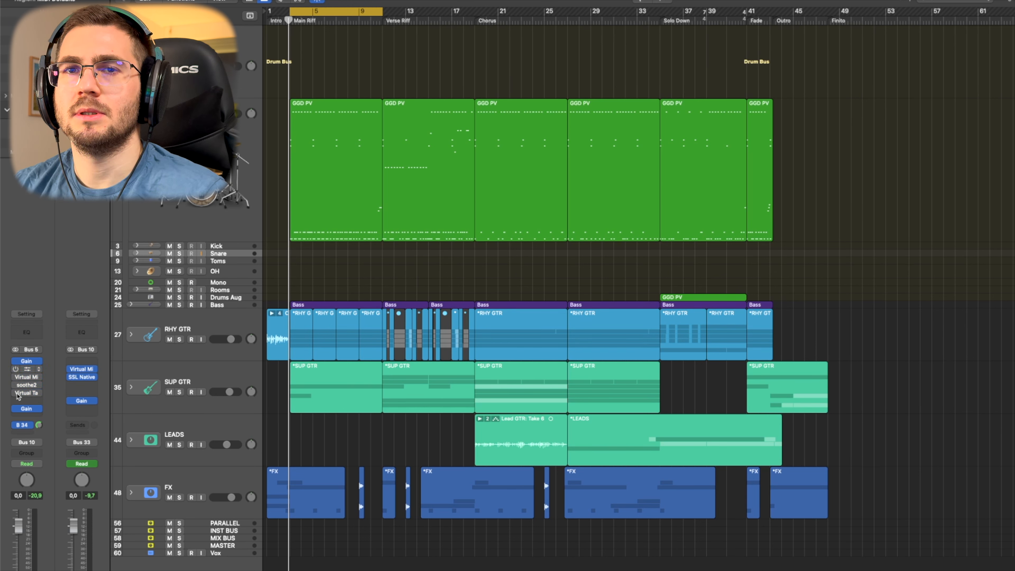
{"action": "mouse_move", "coordinate": [28, 395]}
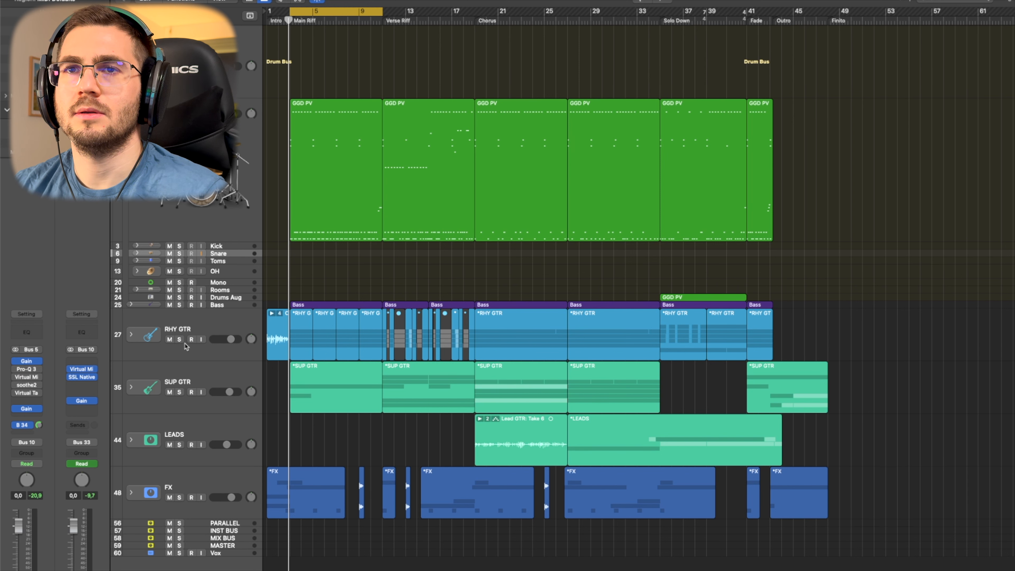
{"action": "left_click", "coordinate": [179, 254]}
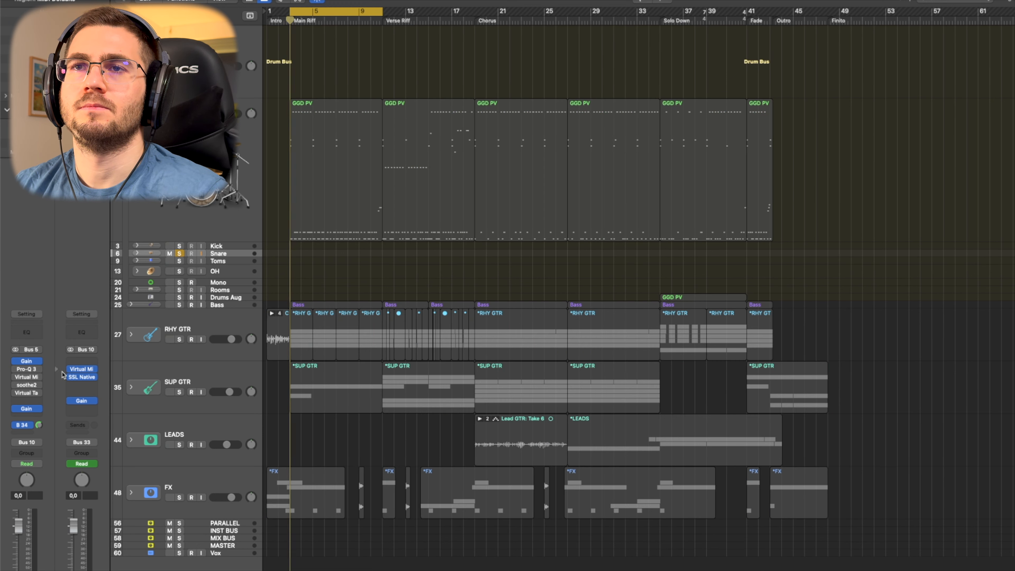
{"action": "key", "text": "space"}
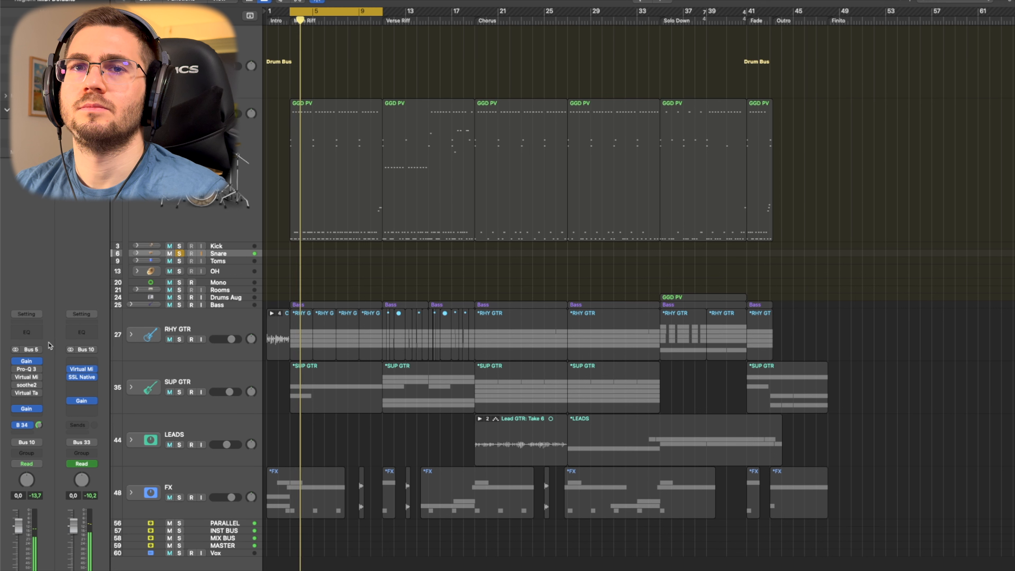
{"action": "left_click", "coordinate": [15, 370]}
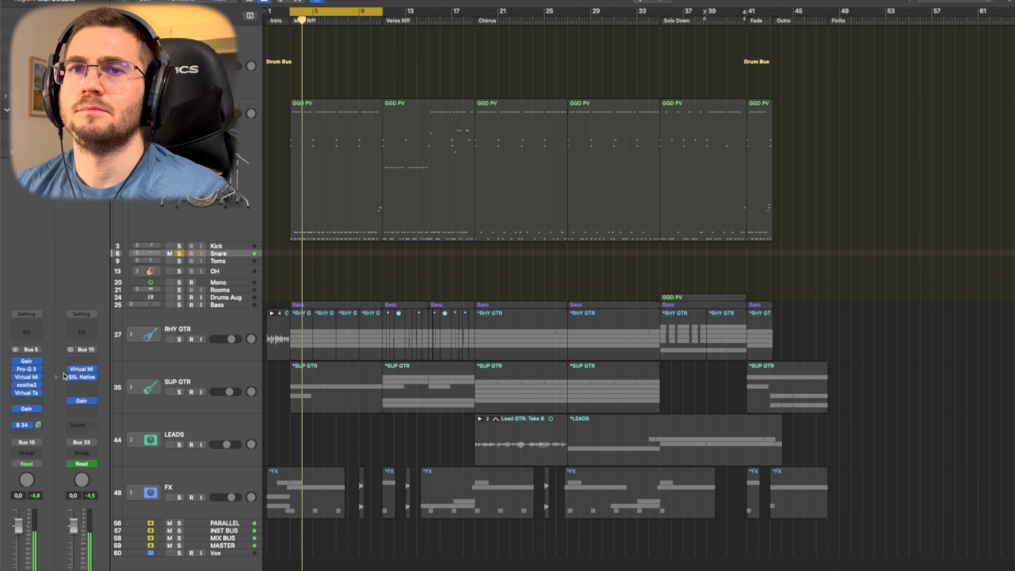
{"action": "left_click", "coordinate": [180, 254]}
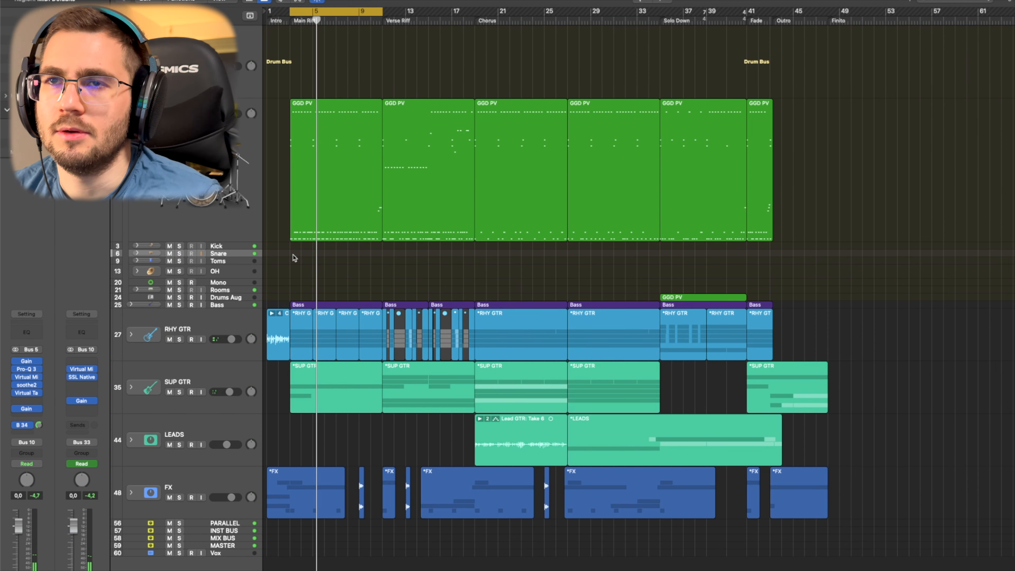
Set the cycle range from bar 10 to bar 11 around the tom fill and play it in the full mix.
{"action": "mouse_move", "coordinate": [88, 379]}
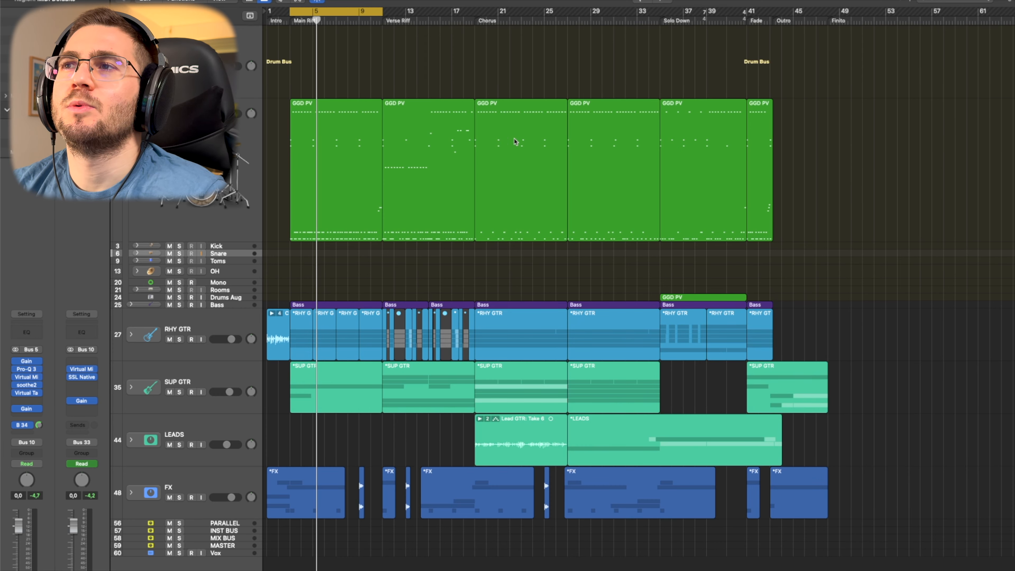
{"action": "scroll", "coordinate": [448, 83], "scroll_direction": "up", "scroll_amount": 6}
{"action": "key", "text": "c"}
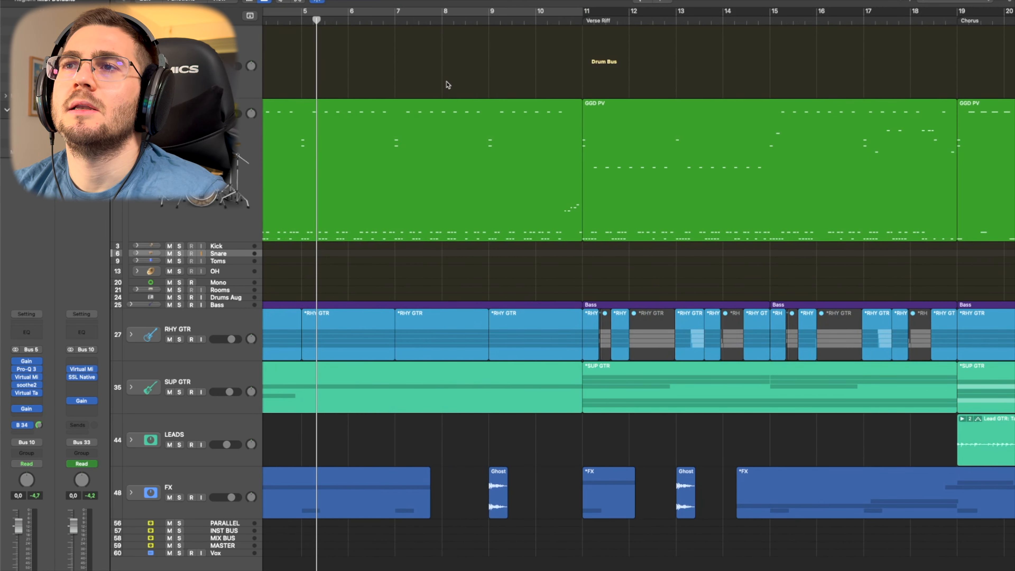
{"action": "scroll", "coordinate": [524, 90], "scroll_direction": "up", "scroll_amount": 2}
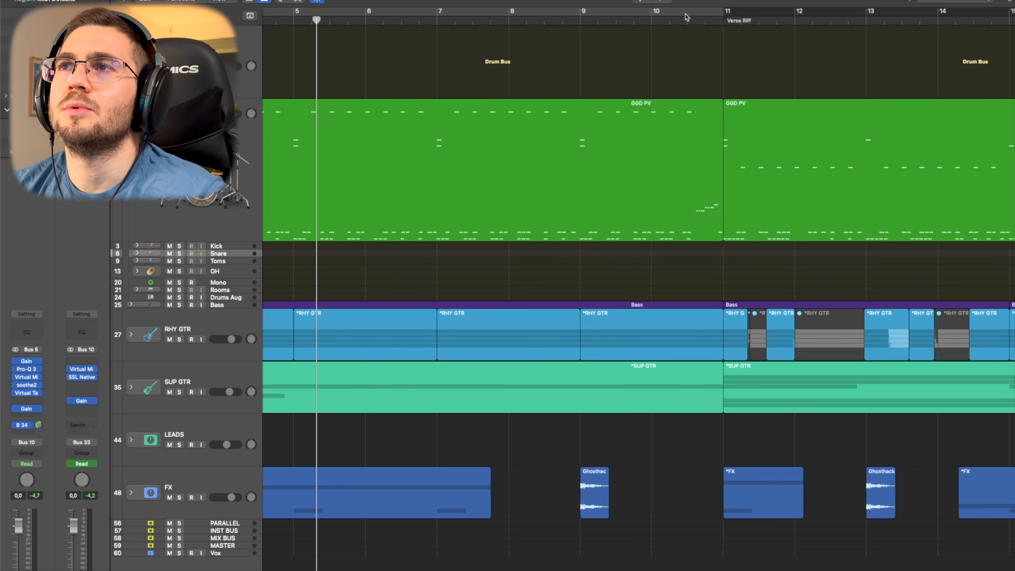
{"action": "left_click_drag", "start_coordinate": [654, 17], "coordinate": [724, 17]}
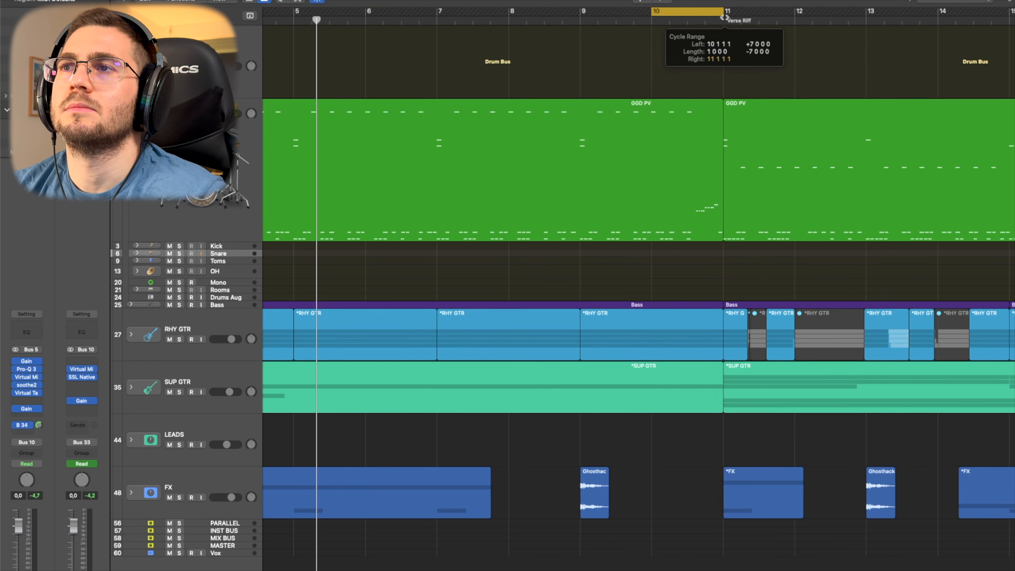
{"action": "key", "text": "space"}
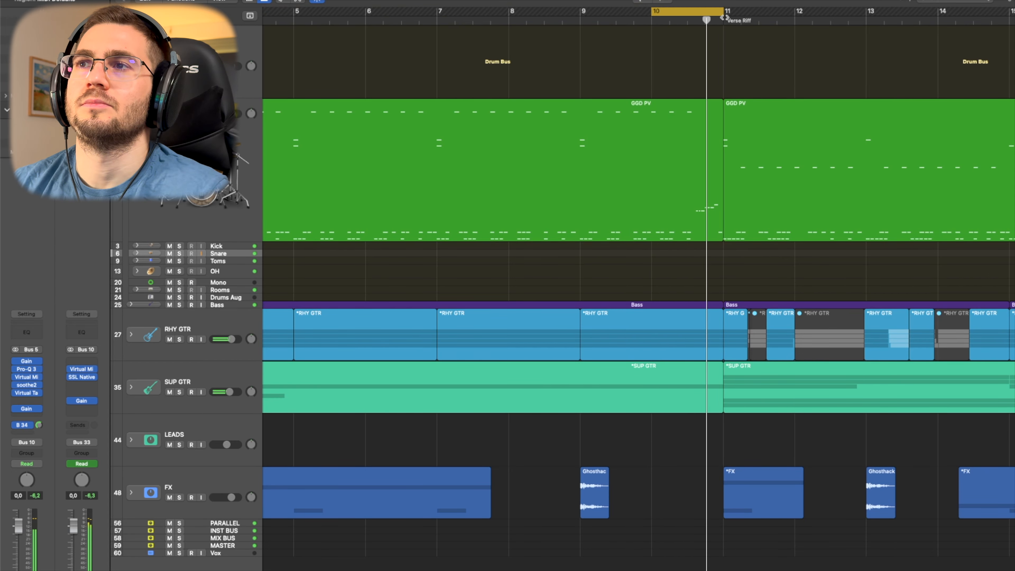
{"action": "key", "text": "space"}
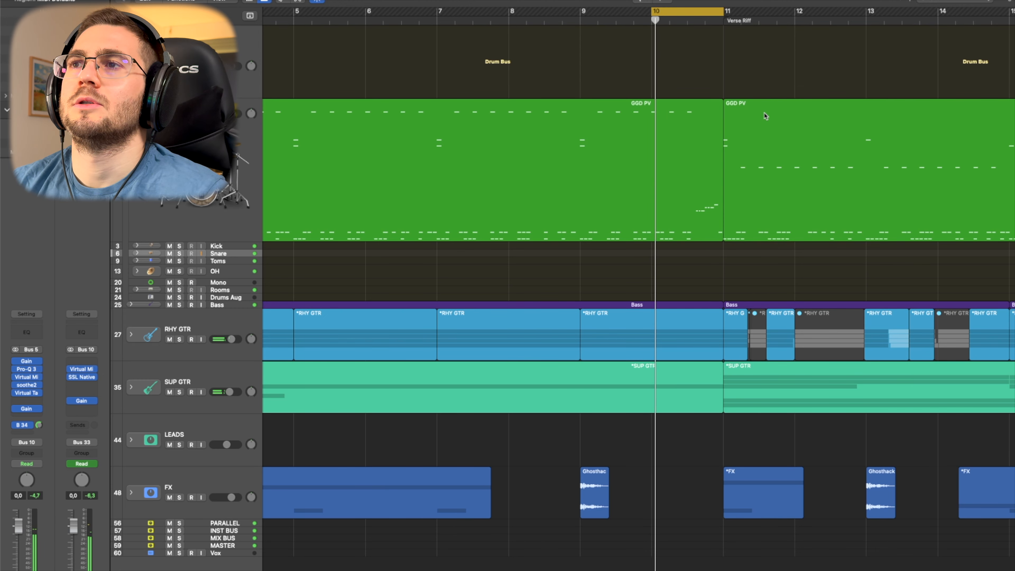
Audition the Toms track in solo, shorten the cycle range to start at 10 3 1 1, and unsolo the track.
{"action": "key", "text": "super+Right"}
{"action": "key", "text": "super+Right"}
{"action": "scroll", "coordinate": [764, 116], "scroll_direction": "right", "scroll_amount": 3}
{"action": "scroll", "coordinate": [765, 116], "scroll_direction": "right", "scroll_amount": 2}
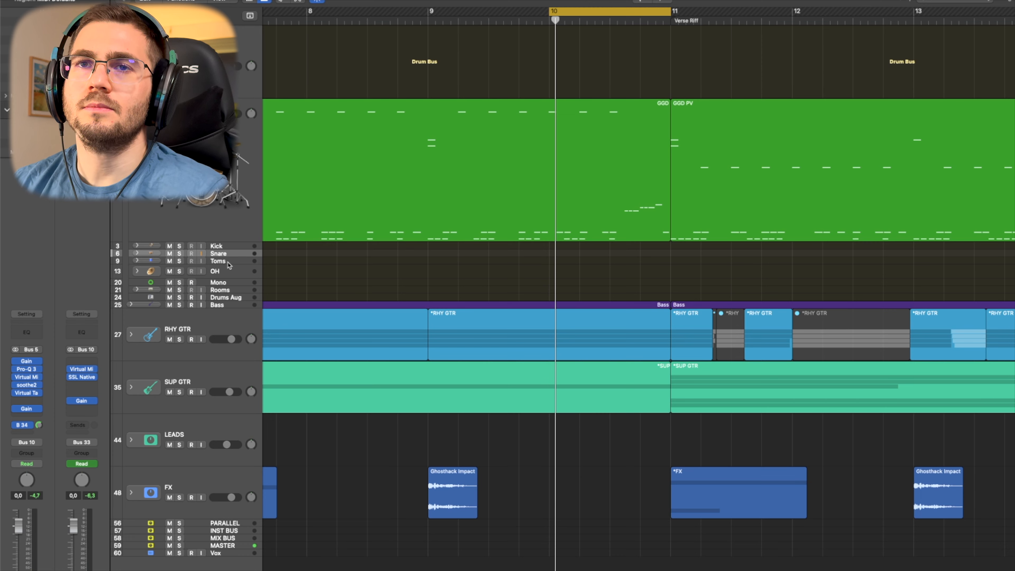
{"action": "left_click", "coordinate": [214, 261]}
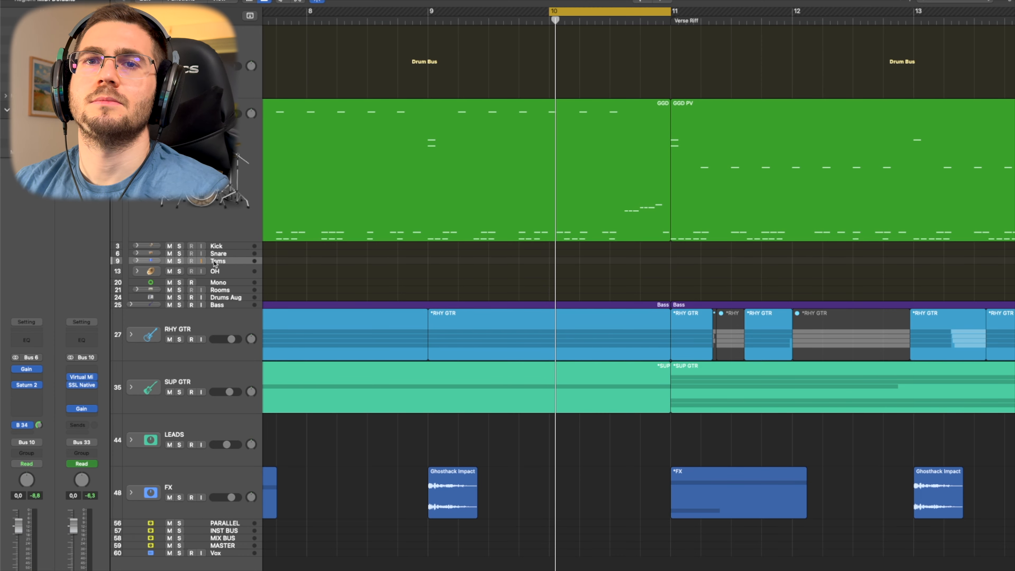
{"action": "key", "text": "space"}
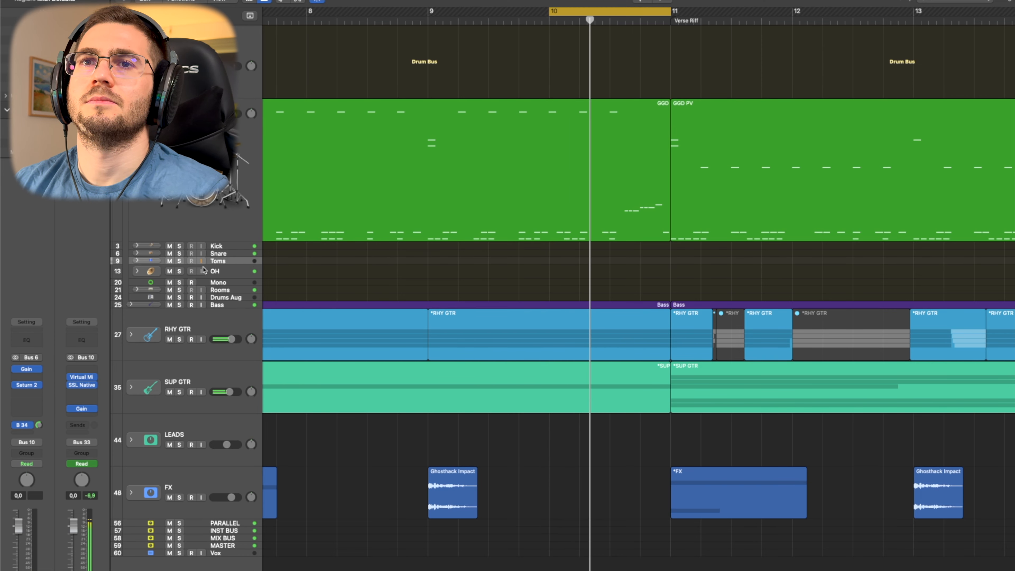
{"action": "left_click", "coordinate": [179, 262]}
{"action": "key", "text": "space"}
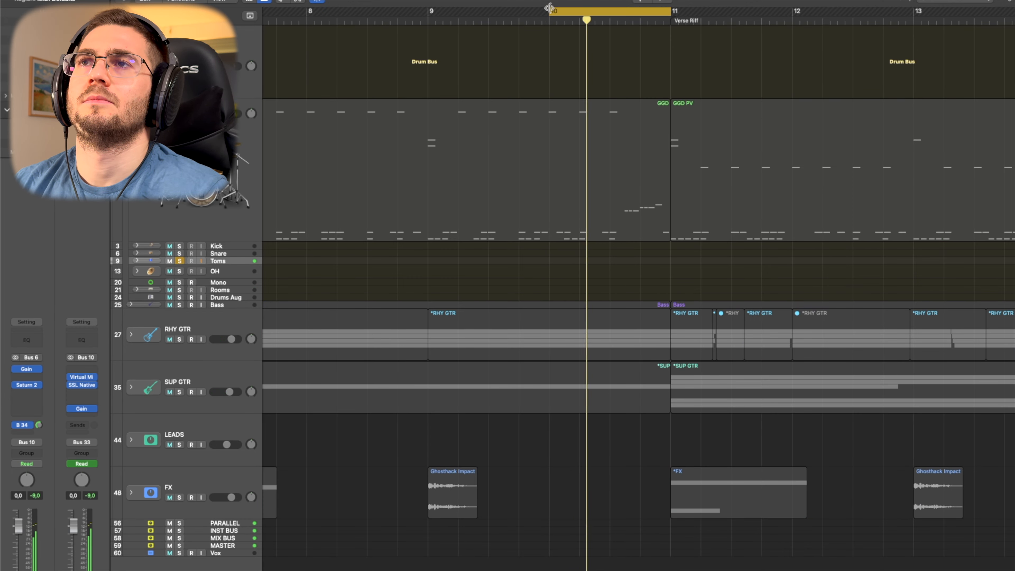
{"action": "left_click_drag", "start_coordinate": [548, 9], "coordinate": [611, 9]}
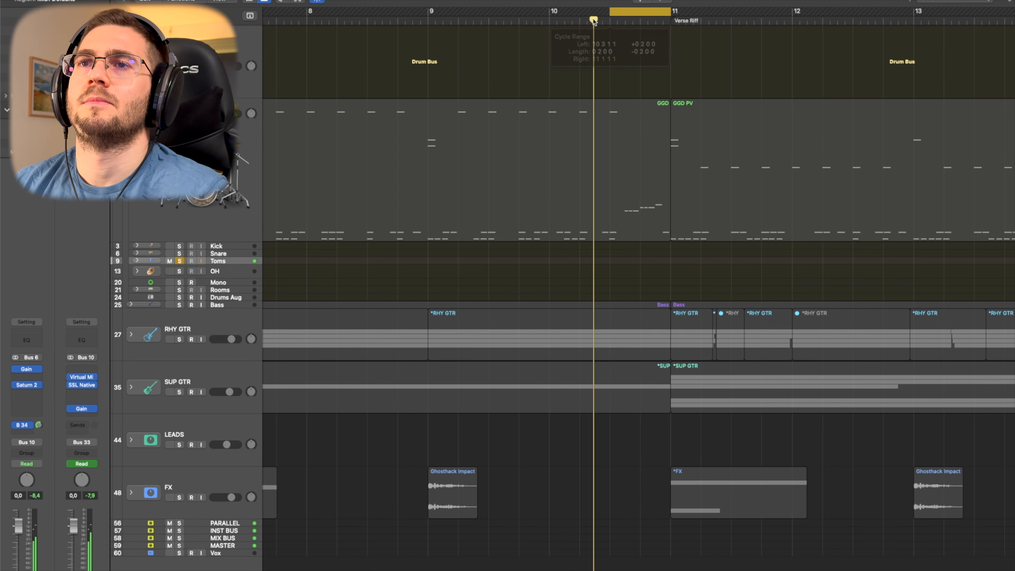
{"action": "left_click", "coordinate": [182, 263]}
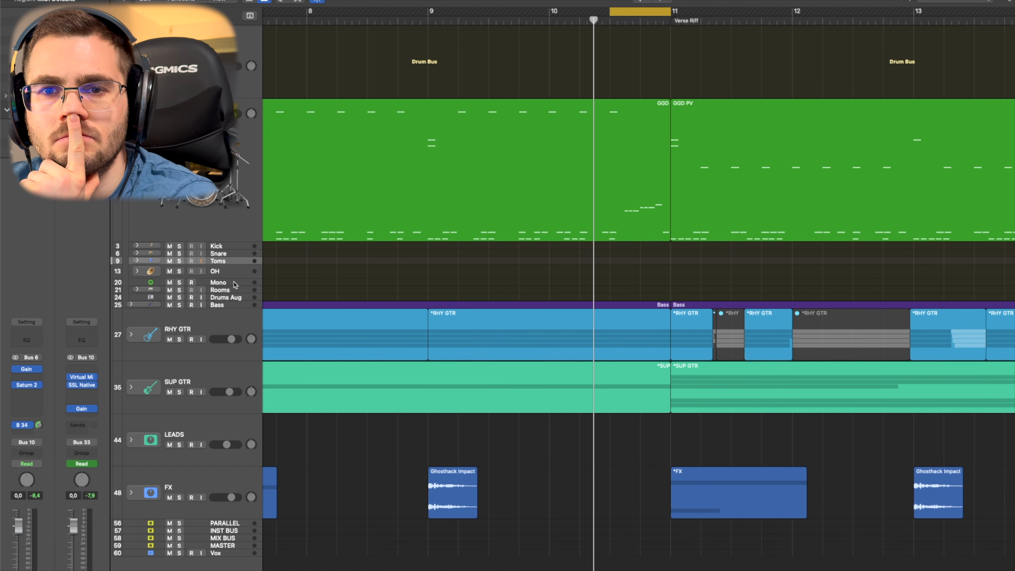
Open the Toms' Saturn 2, expand the Toms track stack, and select its RT track to view the chain.
{"action": "left_click", "coordinate": [27, 385]}
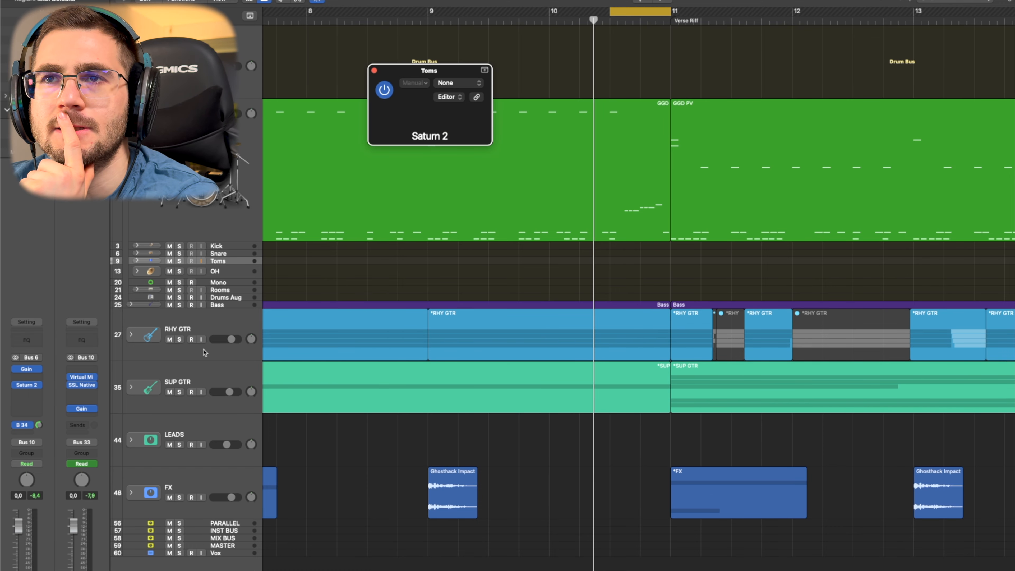
{"action": "left_click", "coordinate": [139, 261]}
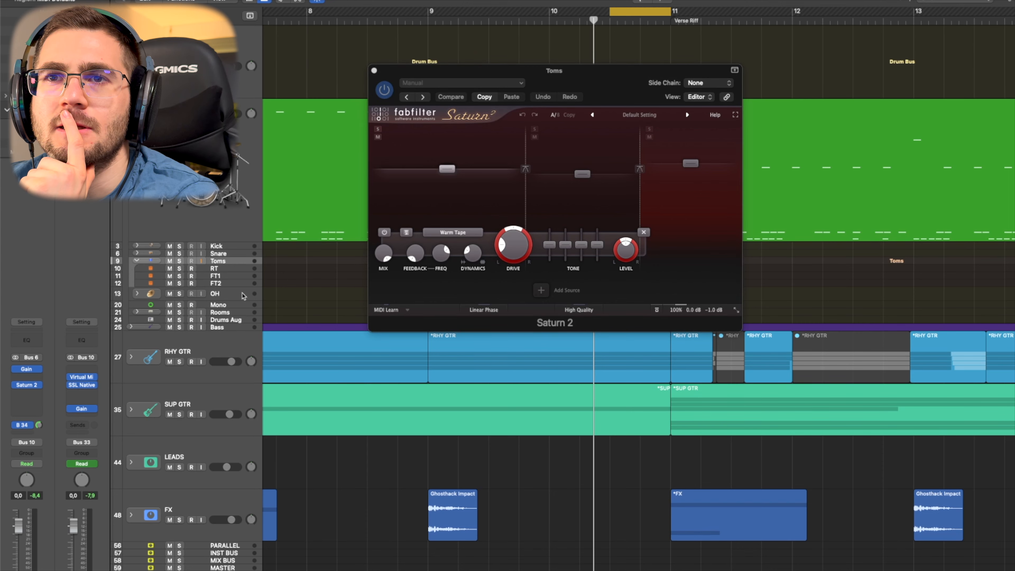
{"action": "left_click", "coordinate": [217, 271]}
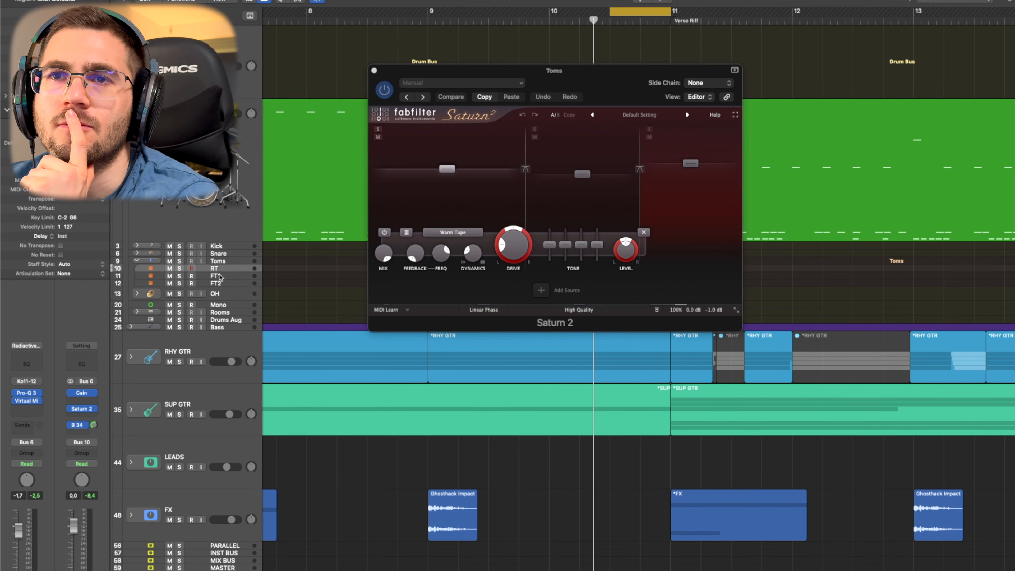
Inspect the settings of all three bands in the Toms bus's Saturn 2 saturation, and close the plug-in.
{"action": "left_click", "coordinate": [220, 277]}
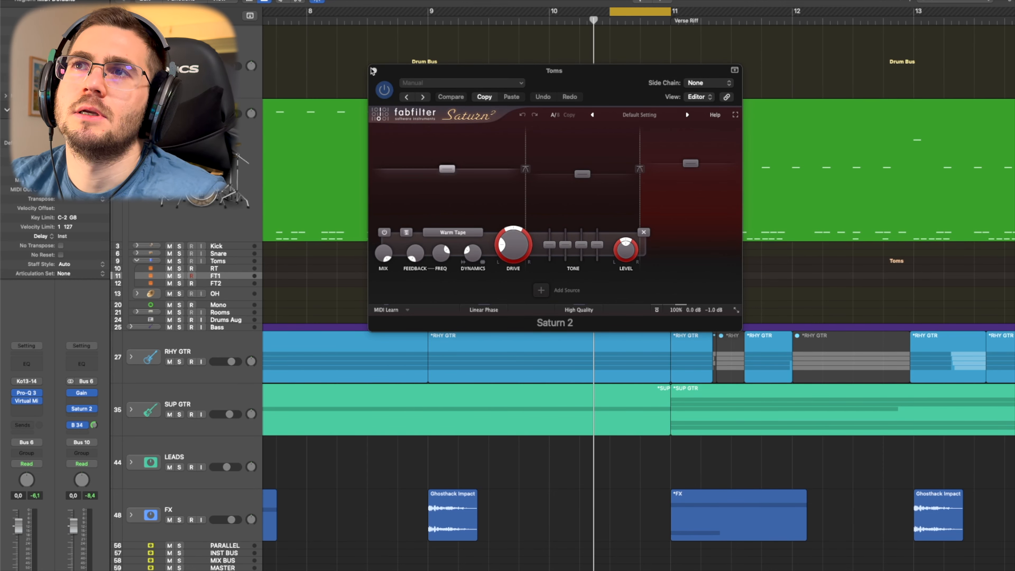
{"action": "left_click", "coordinate": [239, 263]}
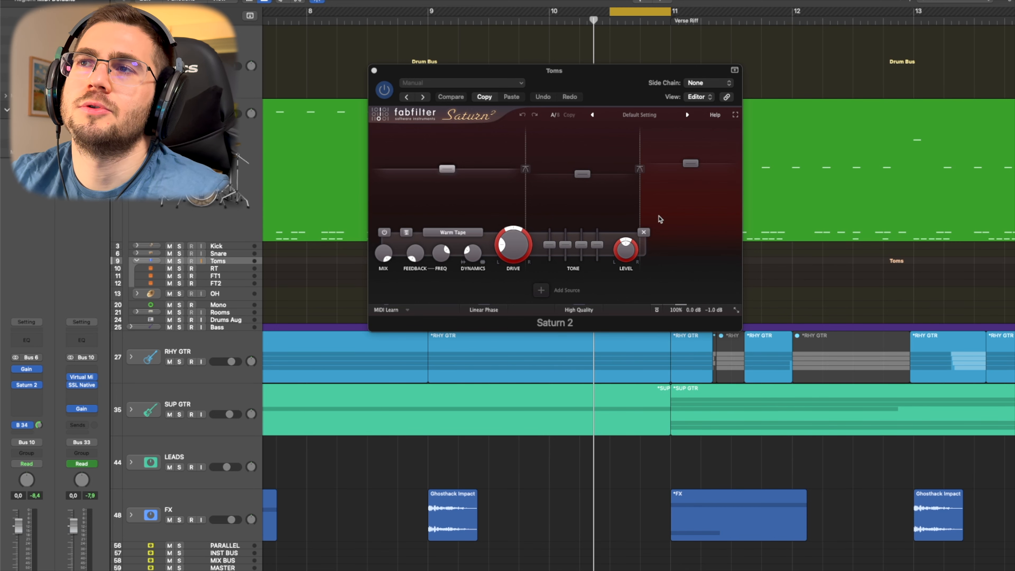
{"action": "left_click", "coordinate": [699, 164]}
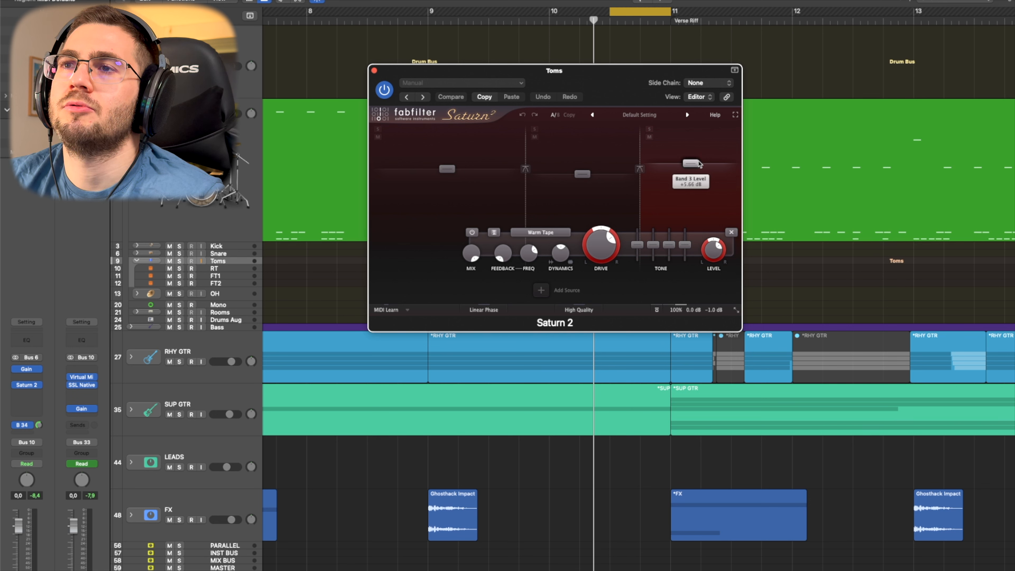
{"action": "left_click", "coordinate": [587, 176]}
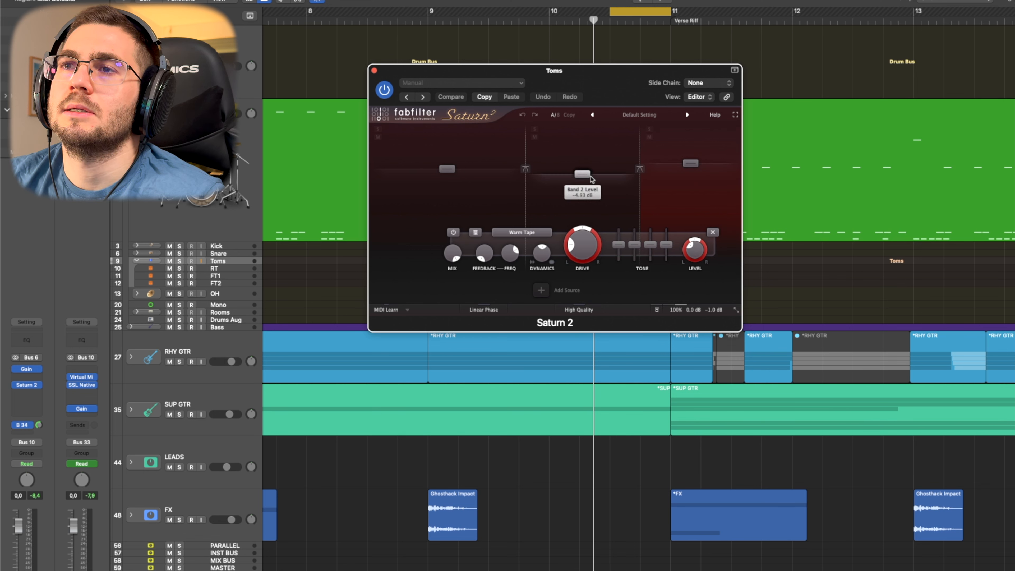
{"action": "left_click", "coordinate": [464, 171]}
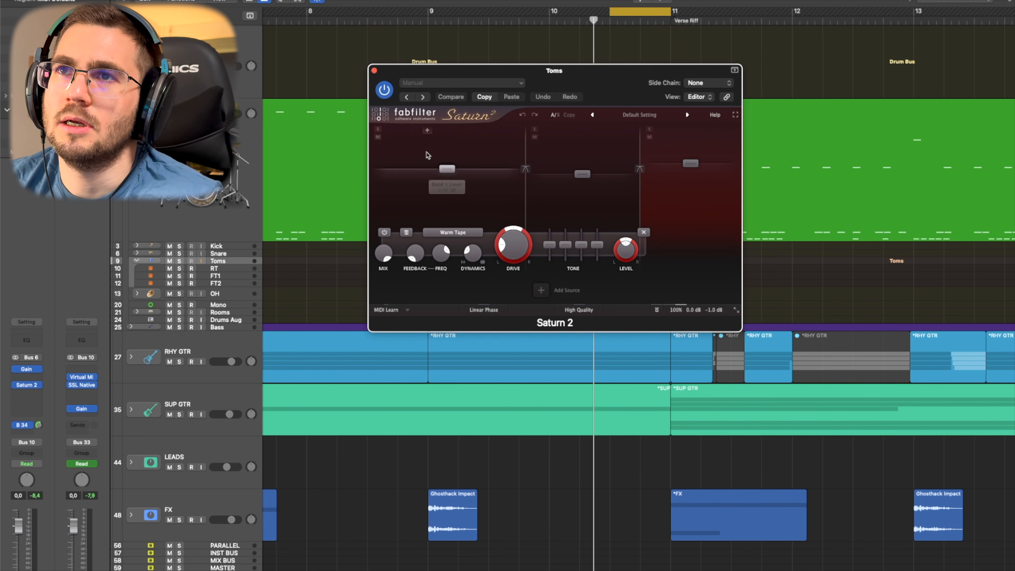
{"action": "left_click", "coordinate": [374, 70]}
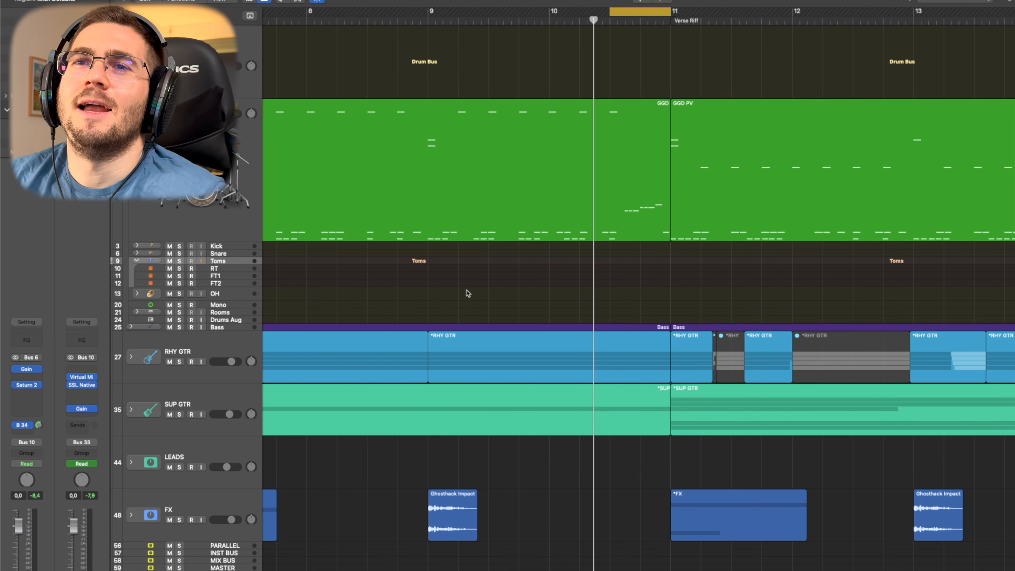
Examine the EQ points in the RT track's Pro-Q 3, from the low cut to the high shelf, and close it.
{"action": "left_click", "coordinate": [221, 269]}
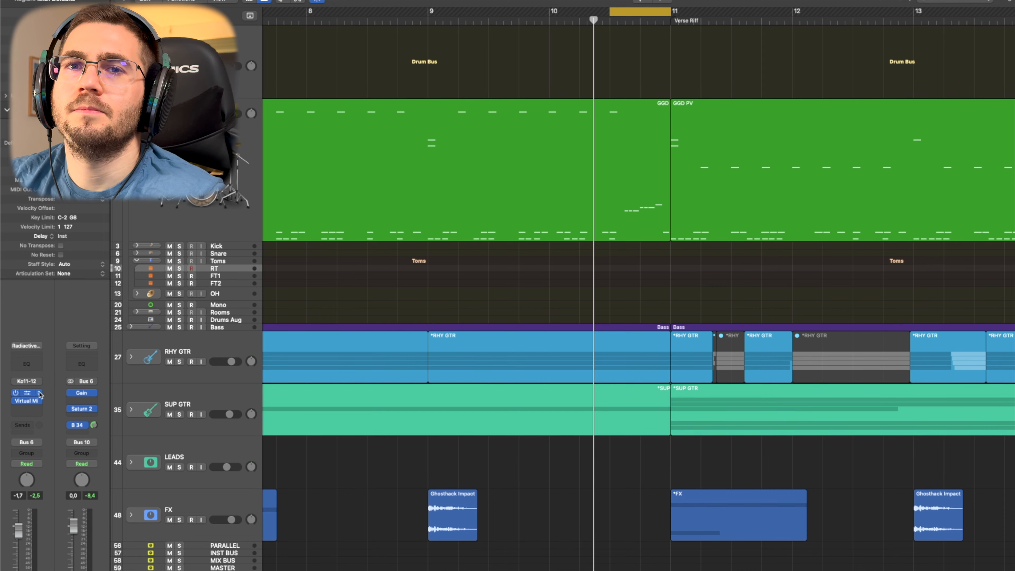
{"action": "left_click", "coordinate": [30, 395]}
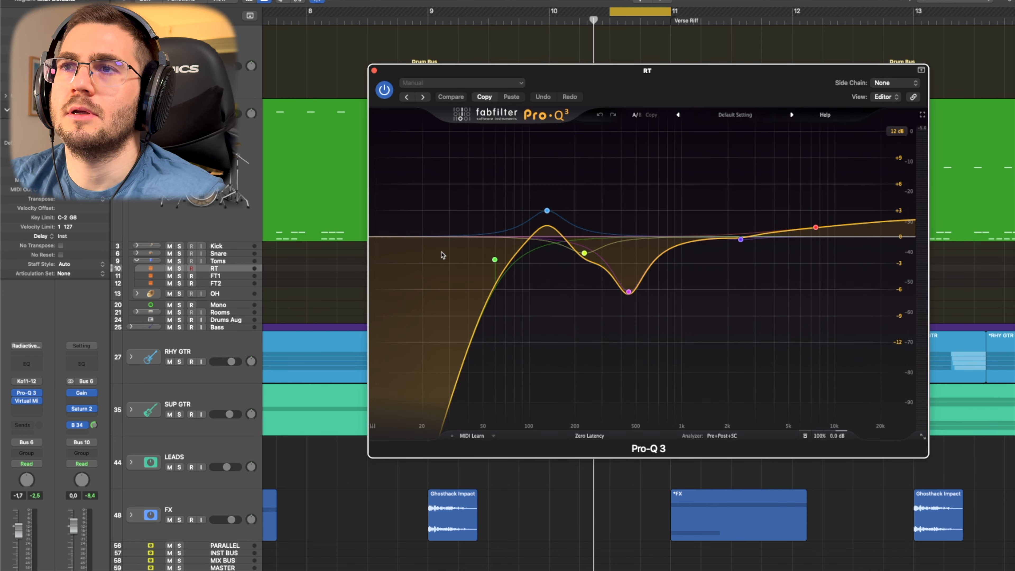
{"action": "mouse_move", "coordinate": [494, 266]}
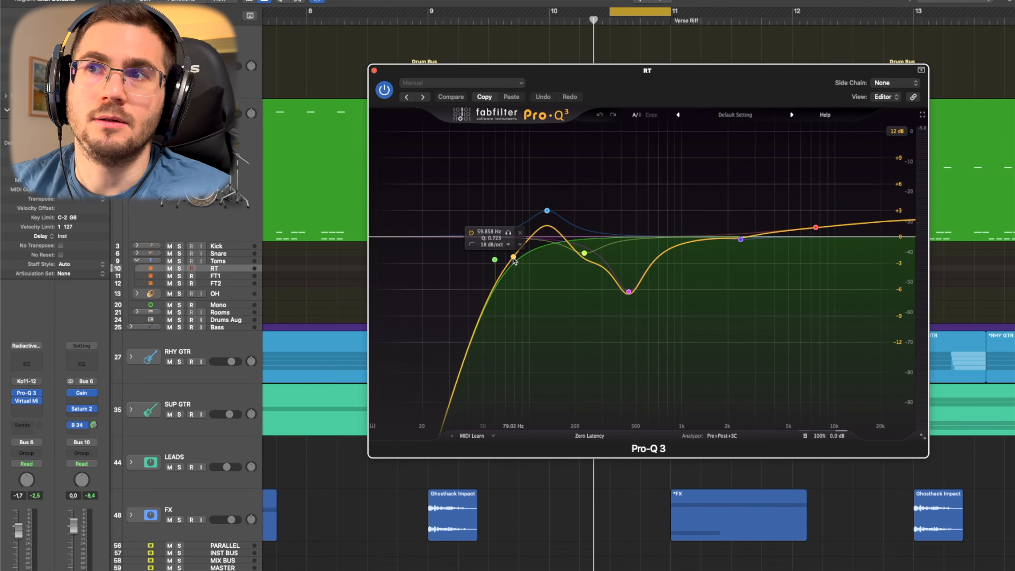
{"action": "mouse_move", "coordinate": [627, 289]}
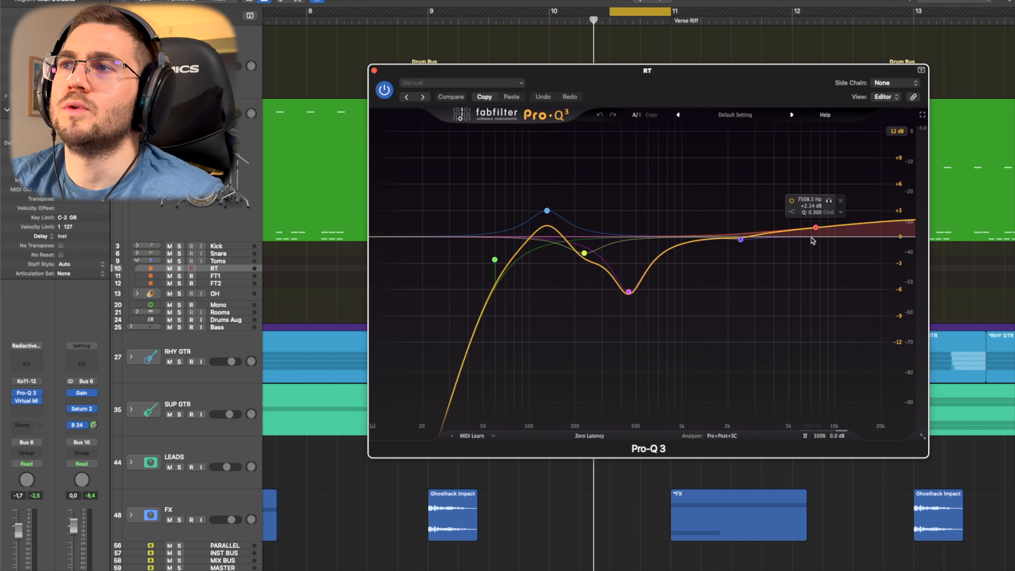
{"action": "left_click", "coordinate": [375, 71]}
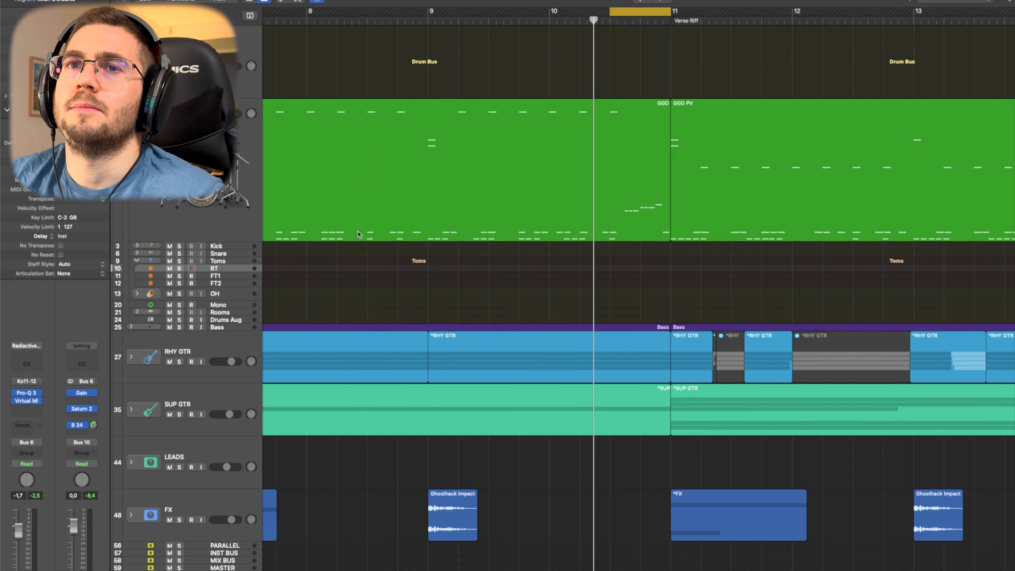
Examine the FG-S, Revival and FG-401 modules in the RT track's Virtual Mix Rack, and close it.
{"action": "left_click", "coordinate": [238, 277]}
{"action": "left_click", "coordinate": [213, 270]}
{"action": "left_click", "coordinate": [31, 401]}
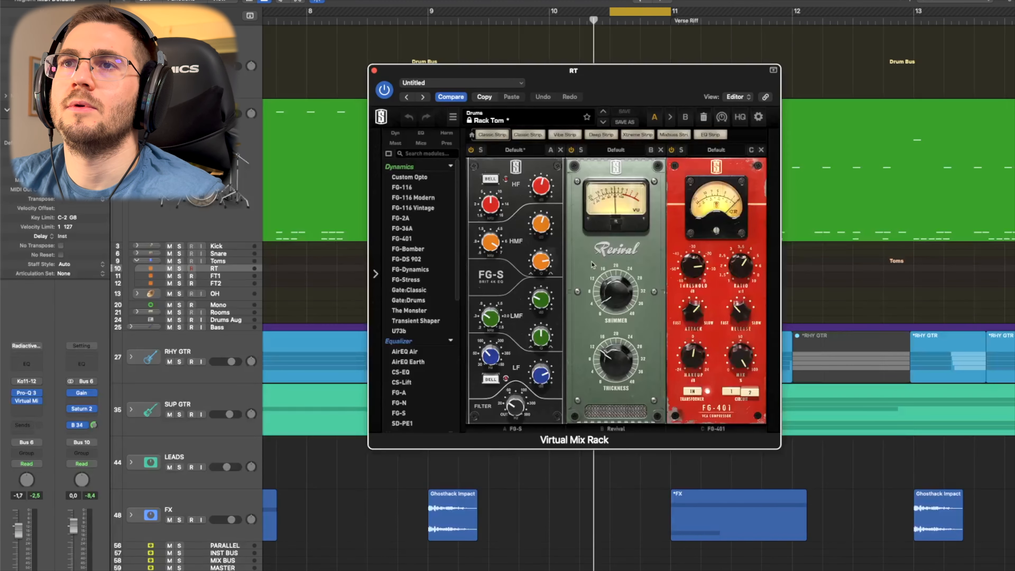
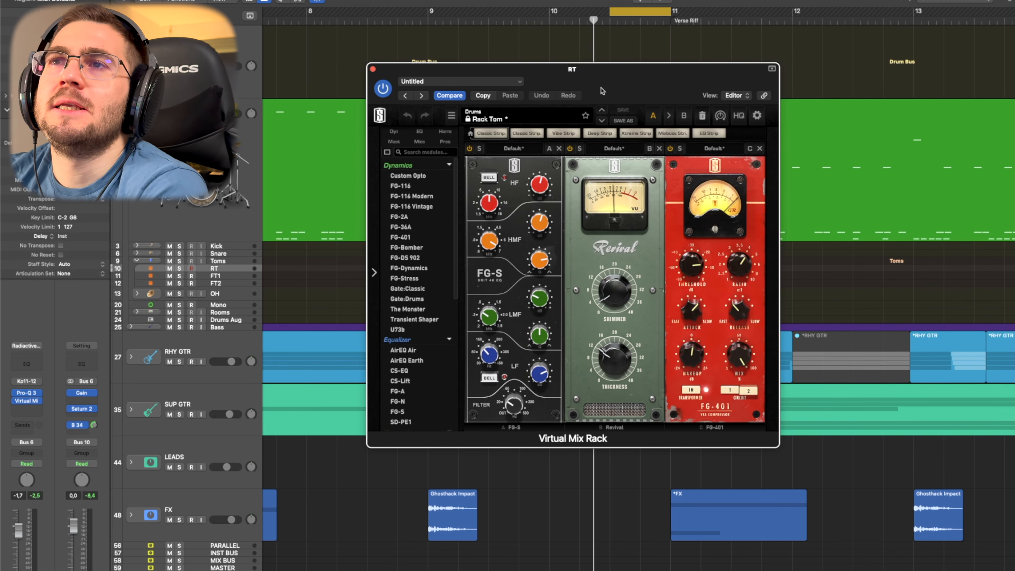
{"action": "left_click", "coordinate": [373, 69]}
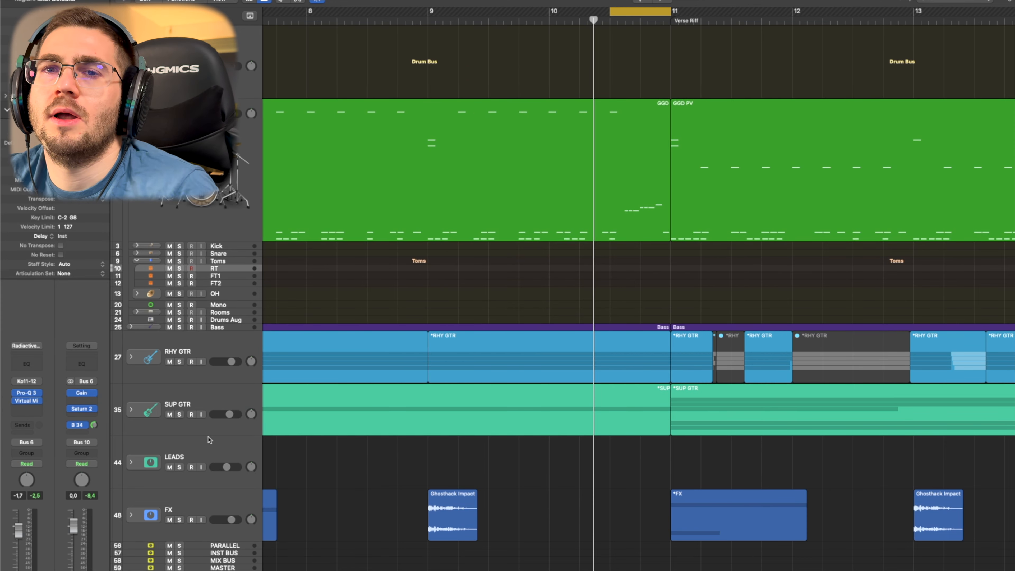
Review the FT1 track's Pro-Q 3 curve and its Virtual Mix Rack module settings, closing each plug-in.
{"action": "left_click", "coordinate": [215, 276]}
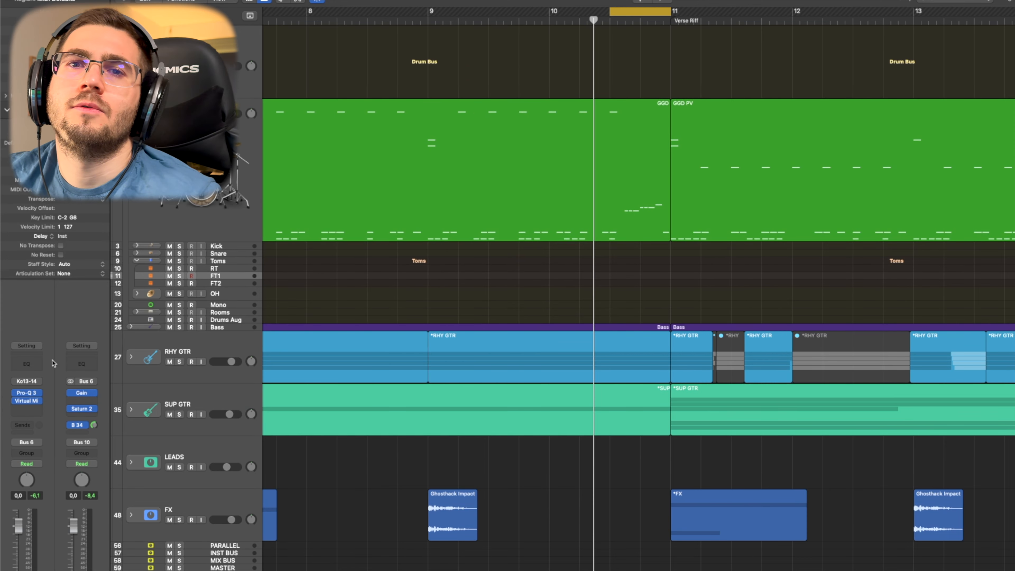
{"action": "left_click", "coordinate": [26, 393]}
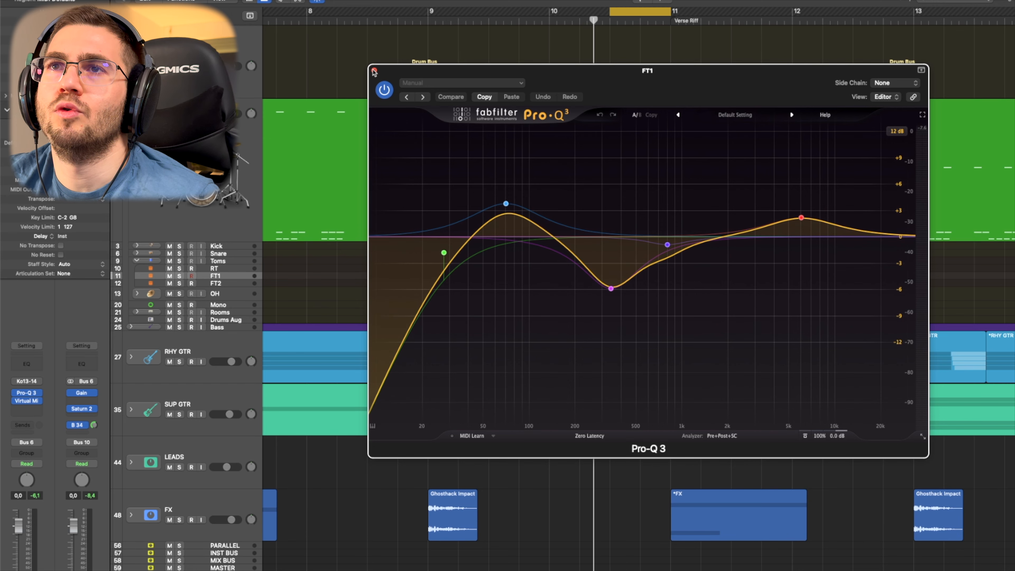
{"action": "left_click", "coordinate": [375, 71]}
{"action": "left_click", "coordinate": [26, 401]}
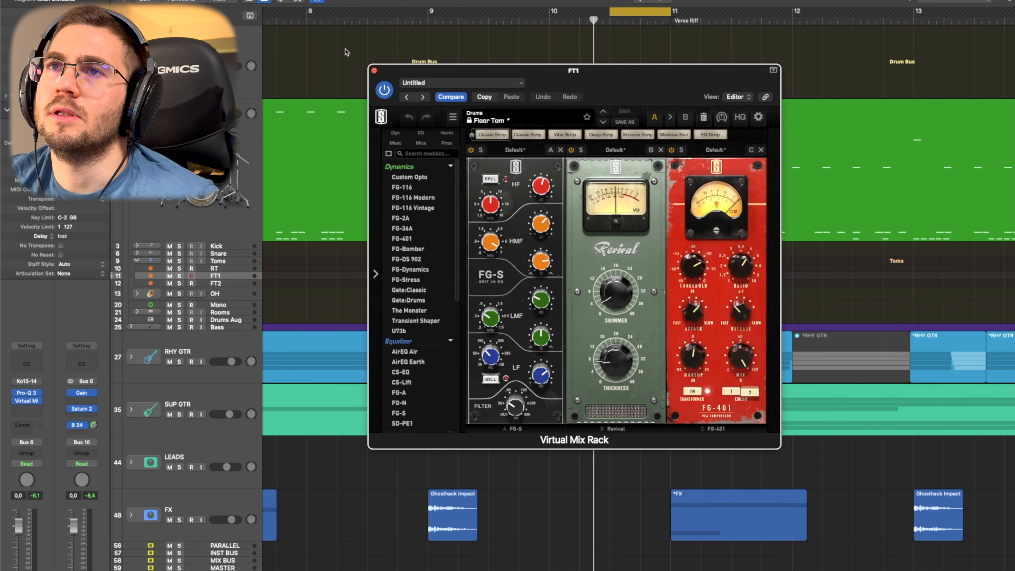
{"action": "left_click", "coordinate": [374, 71]}
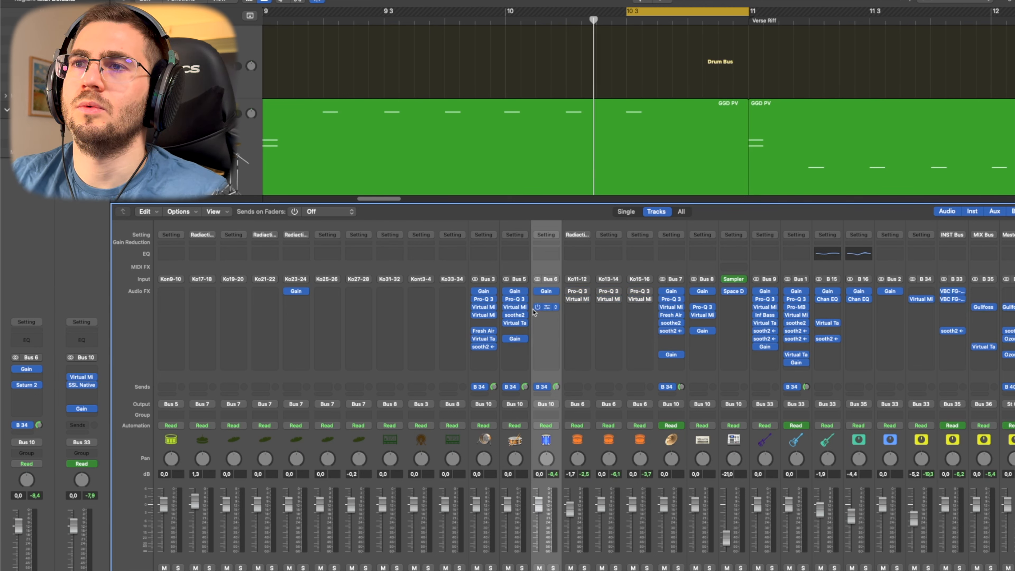
Play the tom fill with the Toms bus soloed to compare the bypassed and active tom plug-ins, and unsolo it.
{"action": "key", "text": "x"}
{"action": "key", "text": "x"}
{"action": "key", "text": "s"}
{"action": "key", "text": "space"}
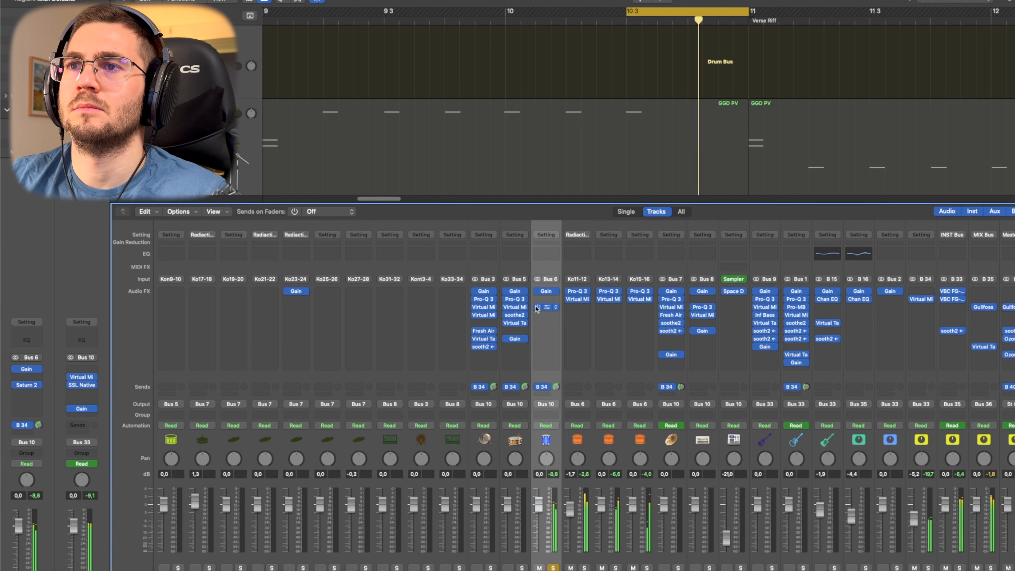
{"action": "left_click", "coordinate": [553, 568]}
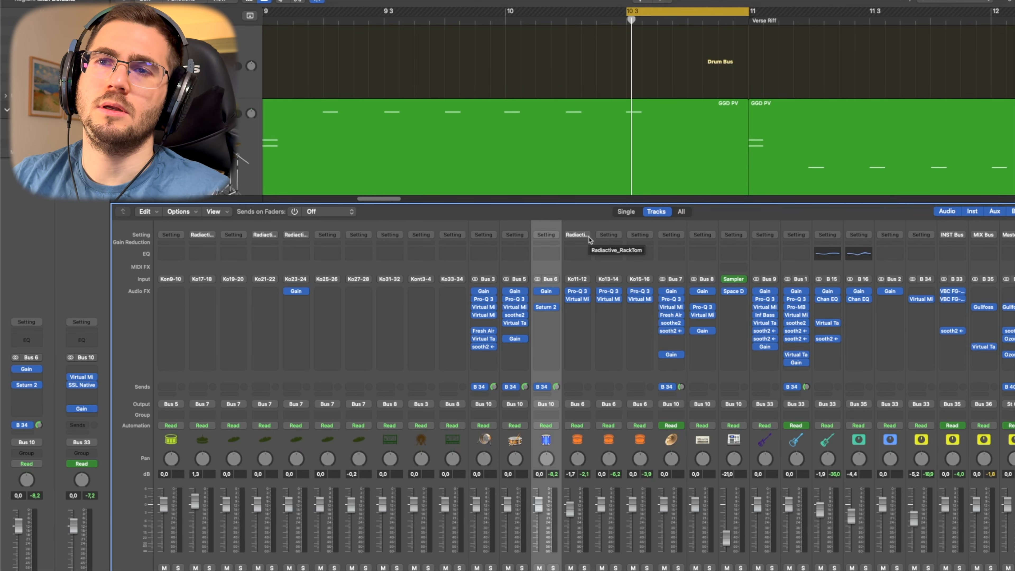
Select the OH bus channel and set the cycle range over the Main Riff section, bars 3 to 11.
{"action": "mouse_move", "coordinate": [666, 335]}
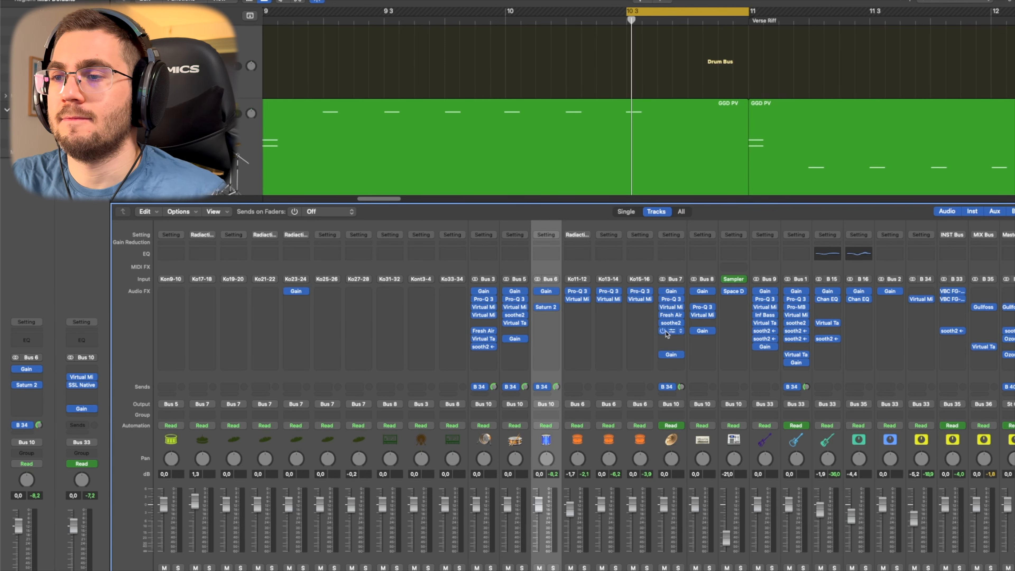
{"action": "left_click", "coordinate": [672, 570]}
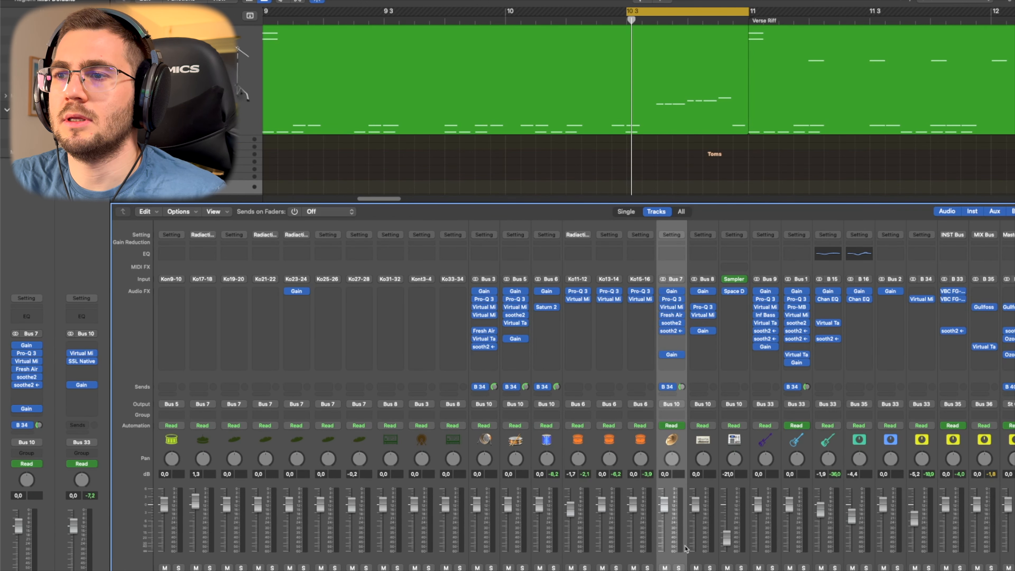
{"action": "left_click", "coordinate": [680, 570]}
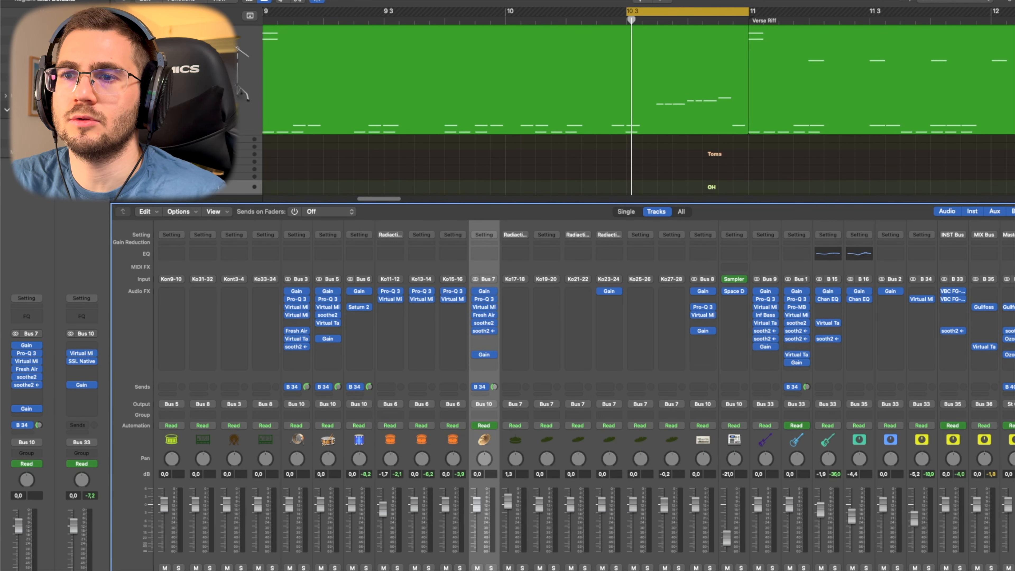
{"action": "left_click", "coordinate": [492, 570]}
{"action": "scroll", "coordinate": [509, 96], "scroll_direction": "down", "scroll_amount": 5}
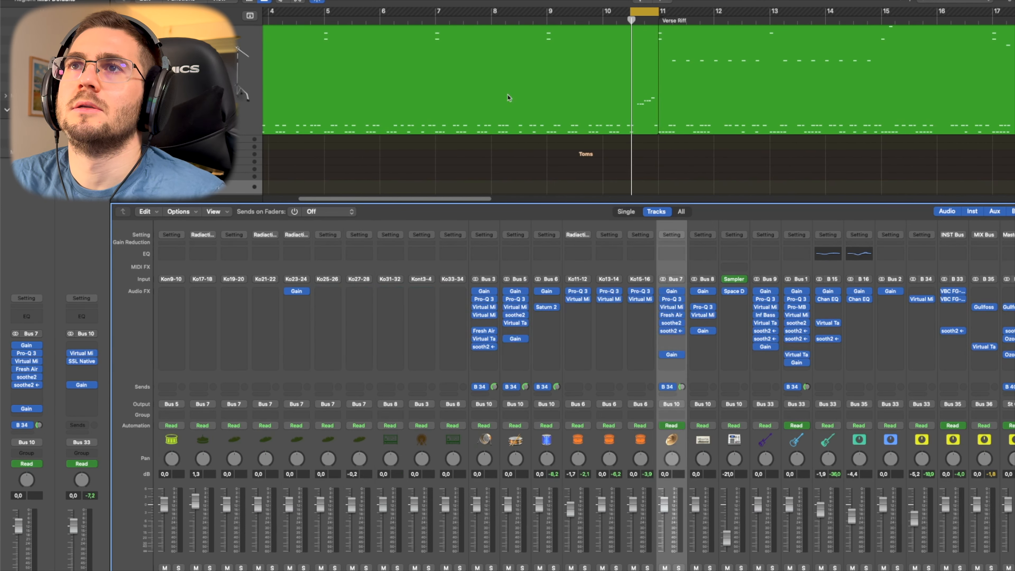
{"action": "left_click_drag", "start_coordinate": [450, 20], "coordinate": [450, 11]}
{"action": "scroll", "coordinate": [443, 87], "scroll_direction": "left", "scroll_amount": 4}
{"action": "scroll", "coordinate": [443, 87], "scroll_direction": "down", "scroll_amount": 3}
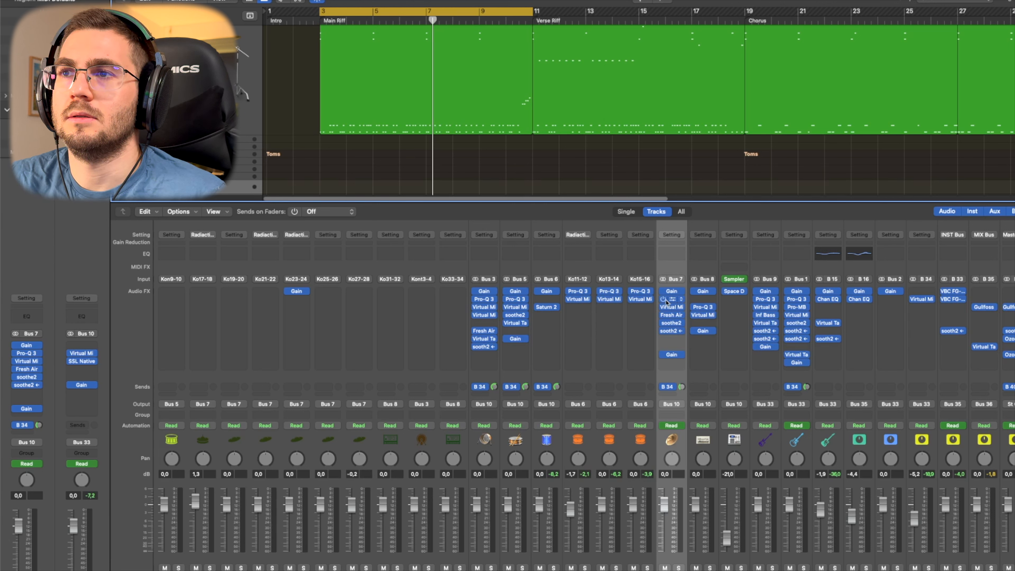
Solo the OH bus and play the Main Riff to compare its effects from Pro-Q 3 to soothe2 bypassed and active, then unsolo it.
{"action": "left_click_drag", "start_coordinate": [664, 300], "coordinate": [663, 331]}
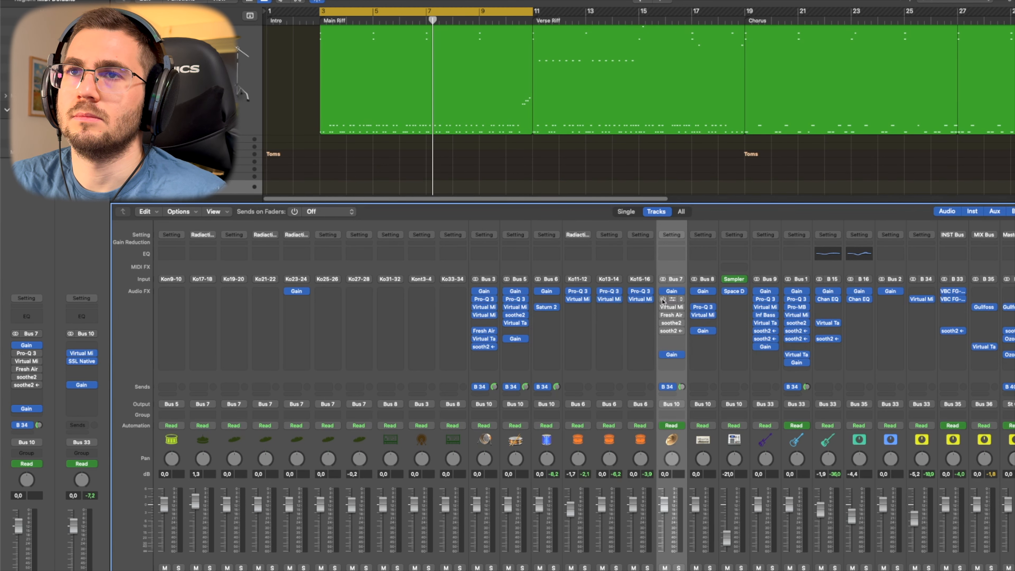
{"action": "key", "text": "s"}
{"action": "key", "text": "x"}
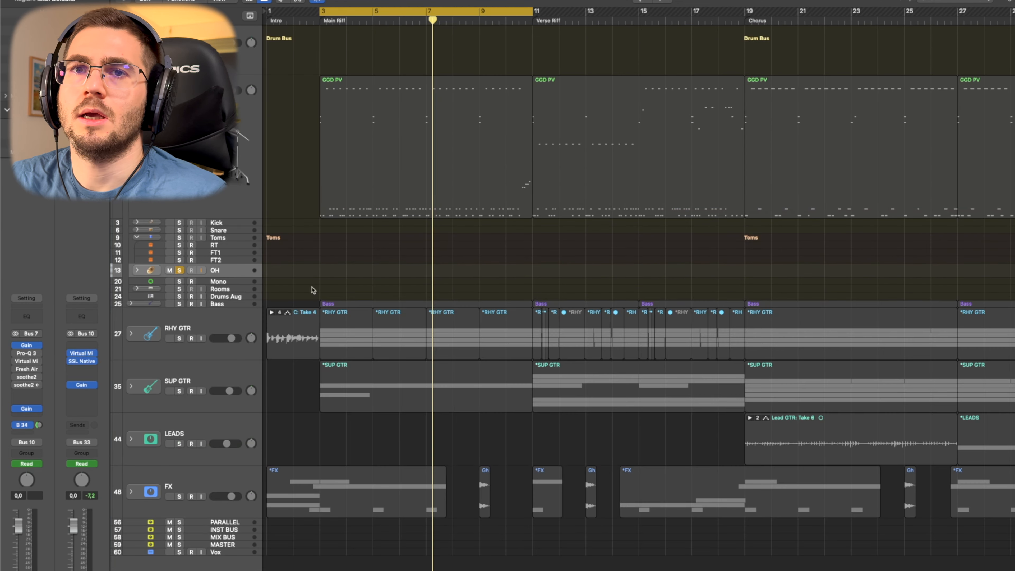
{"action": "key", "text": "space"}
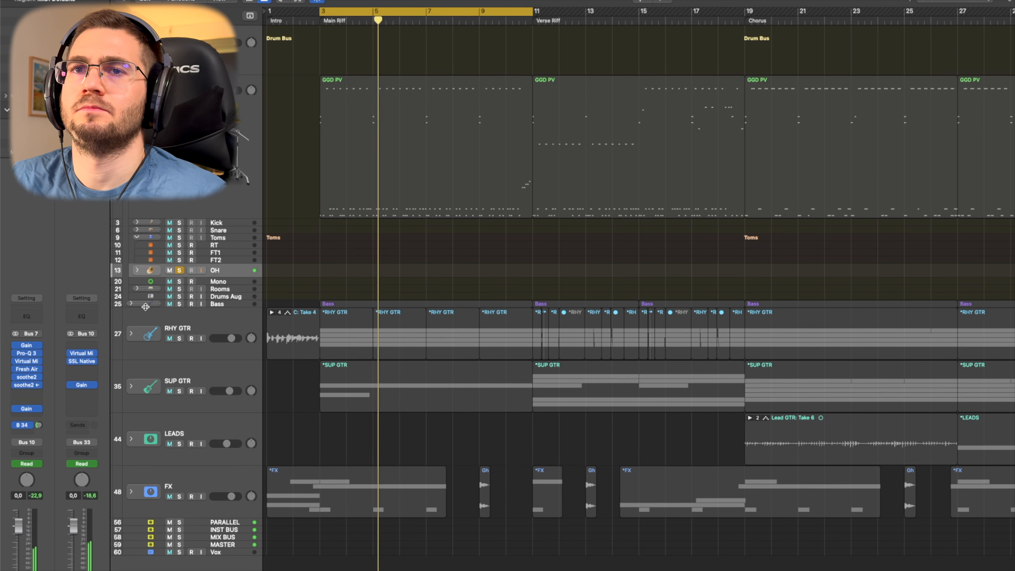
{"action": "key", "text": "s"}
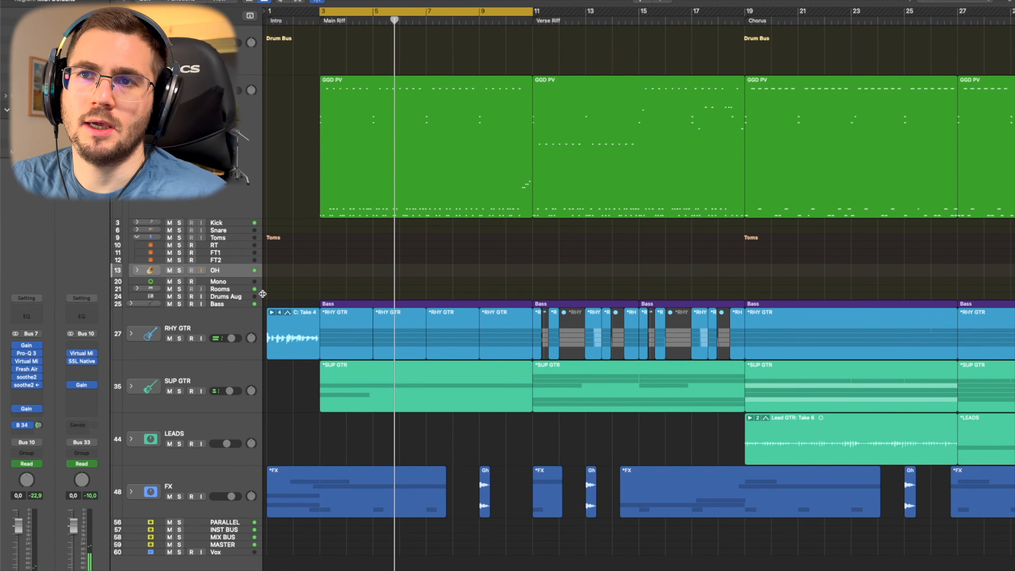
Examine the low cut and dynamic high shelf in the OH bus's Pro-Q 3, and close it.
{"action": "left_click", "coordinate": [41, 352]}
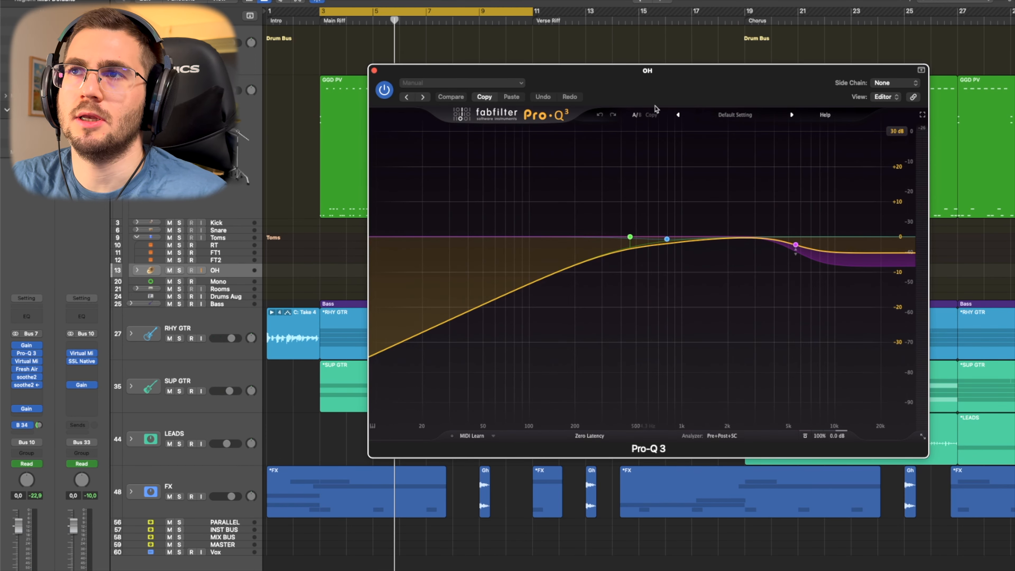
{"action": "left_click_drag", "start_coordinate": [702, 92], "coordinate": [657, 83]}
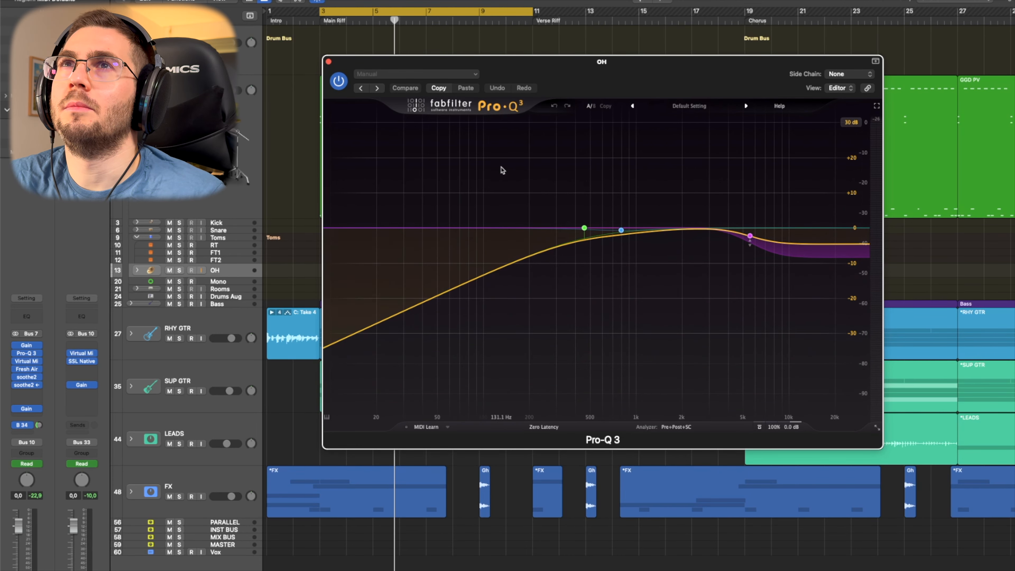
{"action": "left_click_drag", "start_coordinate": [616, 80], "coordinate": [614, 94]}
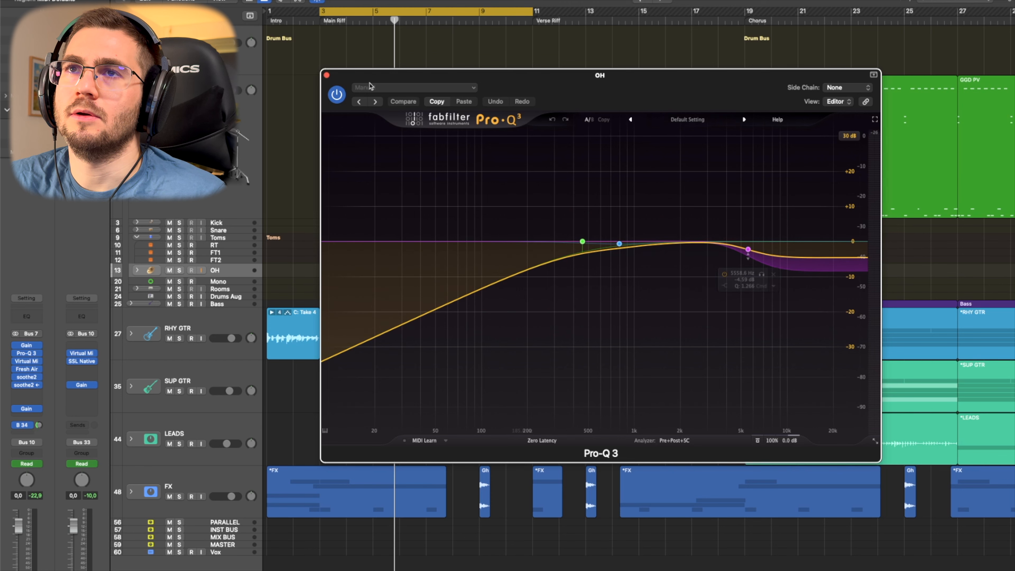
{"action": "left_click", "coordinate": [326, 75]}
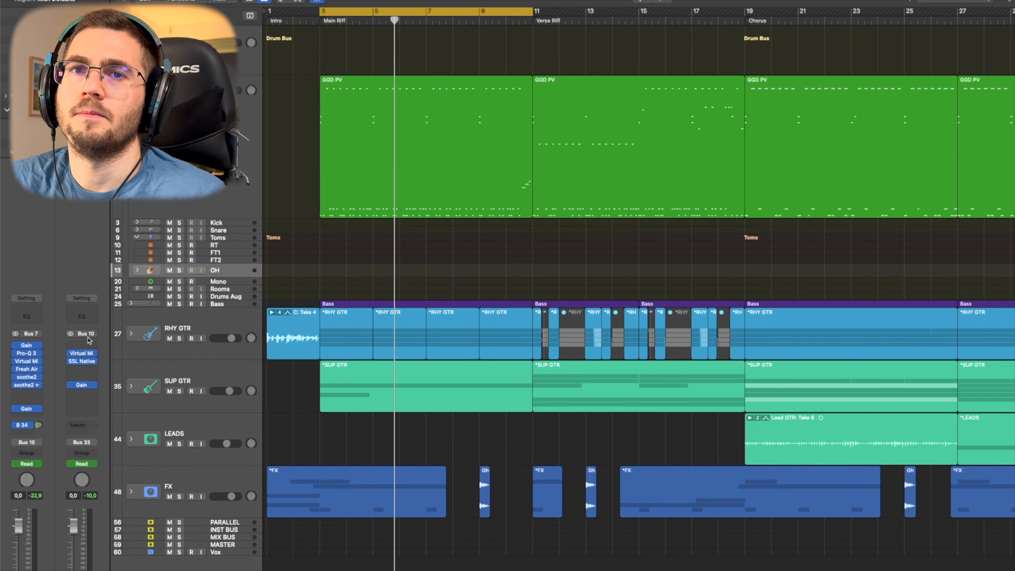
Examine the Overheads Metal preset modules in the OH bus's Virtual Mix Rack, moving its window aside, and close the plug-in.
{"action": "left_click", "coordinate": [31, 364]}
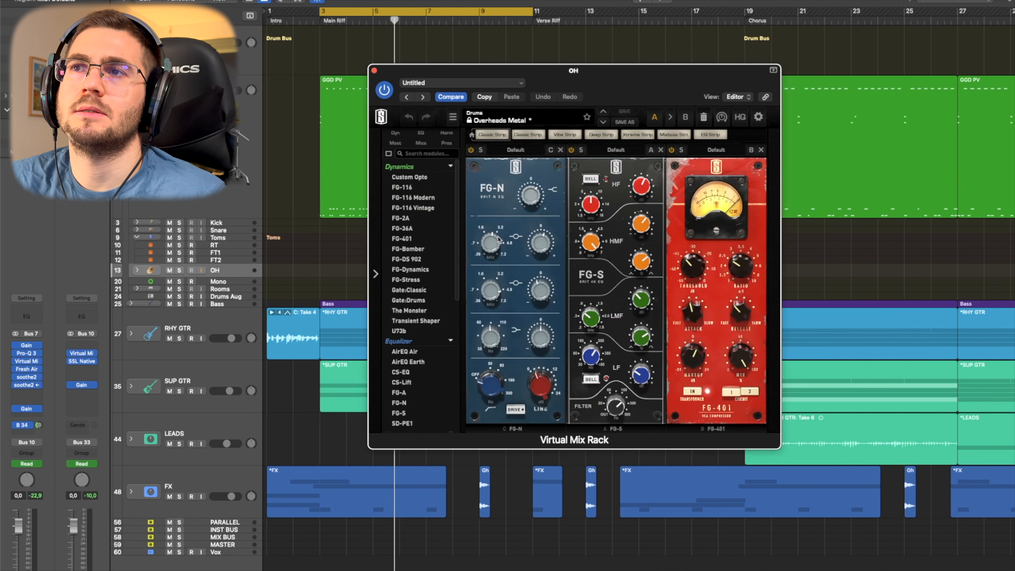
{"action": "left_click_drag", "start_coordinate": [625, 92], "coordinate": [612, 87]}
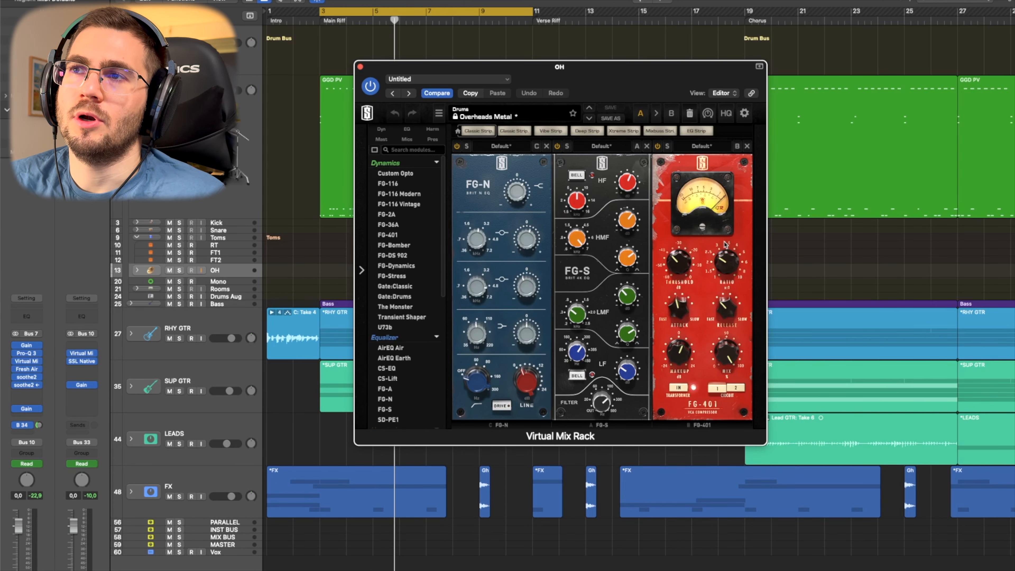
{"action": "key", "text": "space"}
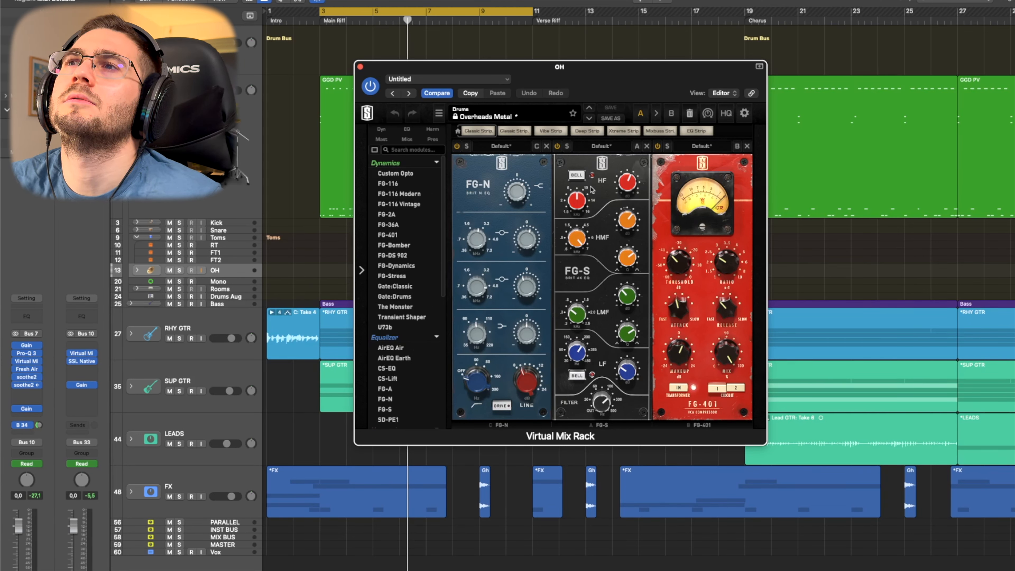
{"action": "left_click", "coordinate": [361, 67]}
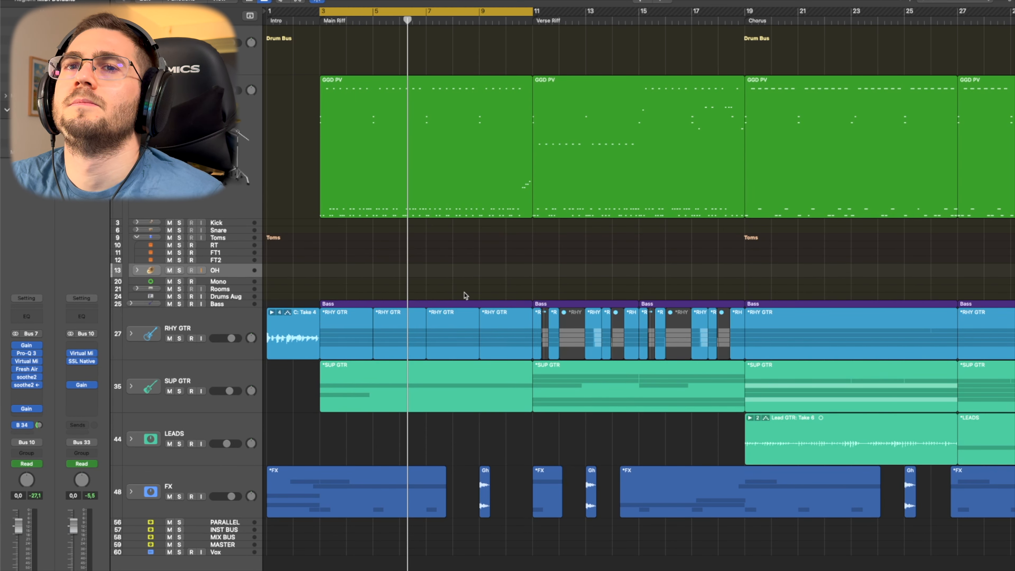
Play the Main Riff to compare the OH bus's Fresh Air bypassed and active, and close the plug-in.
{"action": "left_click", "coordinate": [32, 370]}
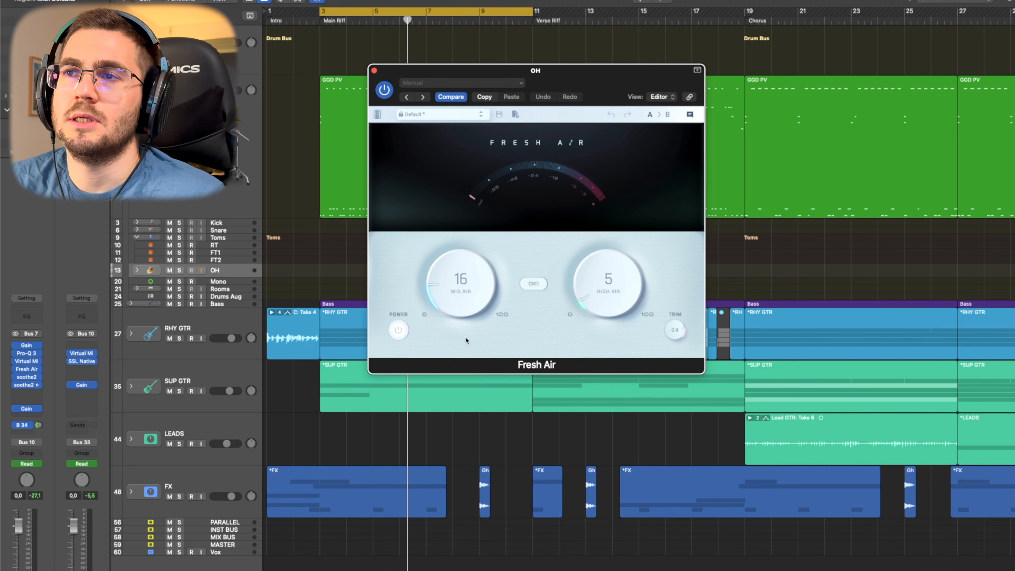
{"action": "left_click", "coordinate": [398, 330]}
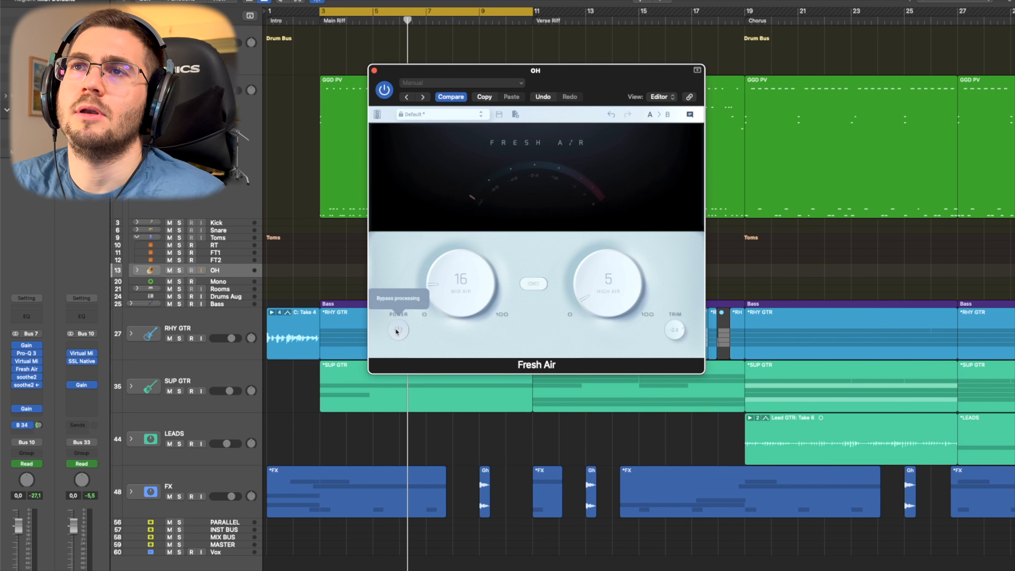
{"action": "key", "text": "space"}
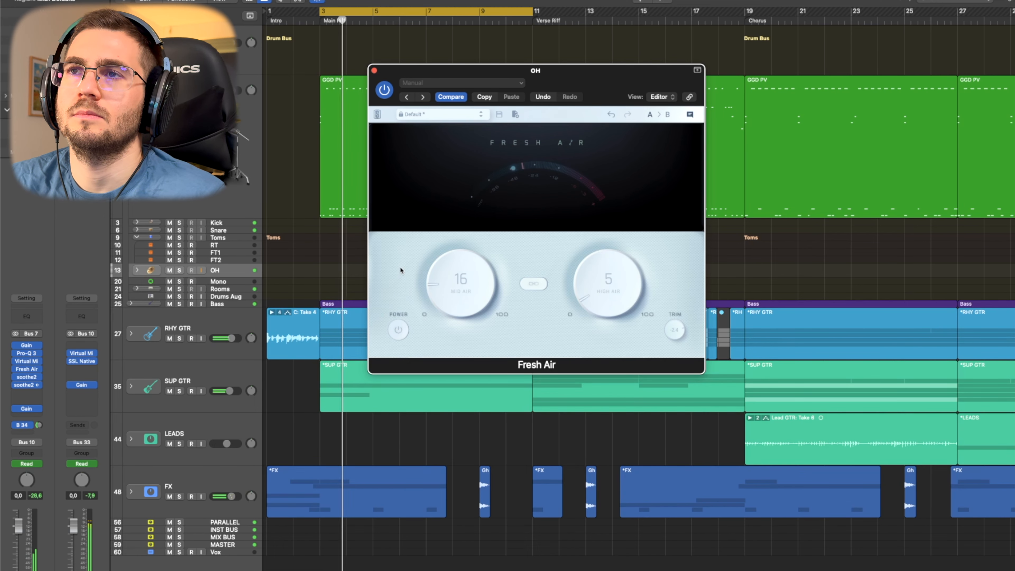
{"action": "left_click", "coordinate": [398, 330]}
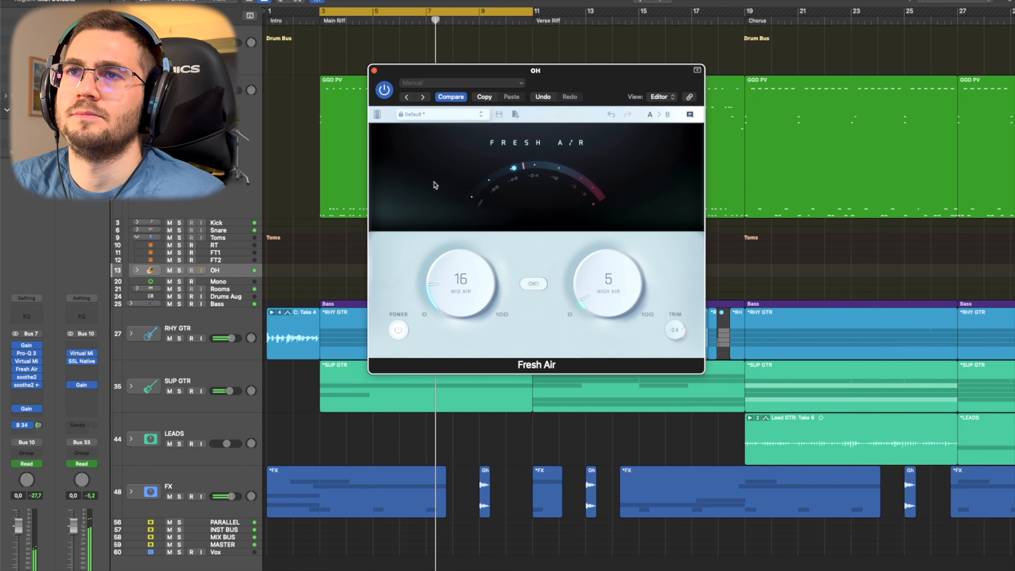
{"action": "left_click", "coordinate": [375, 71]}
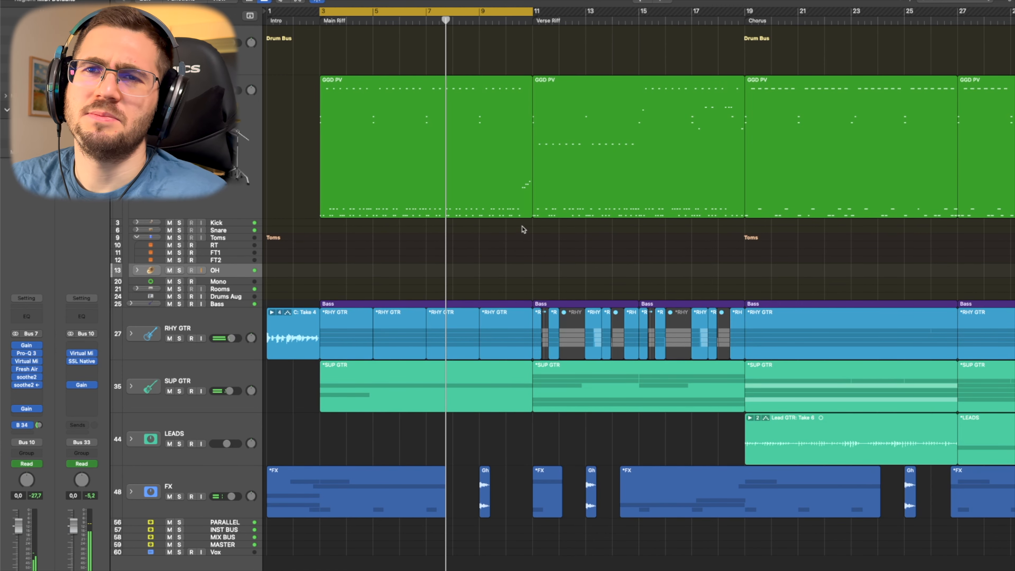
Play the Main Riff with the OH bus soloed to compare its first soothe2 active and bypassed, then unsolo it and close the plug-in.
{"action": "left_click", "coordinate": [27, 377]}
{"action": "left_click_drag", "start_coordinate": [607, 87], "coordinate": [573, 86]}
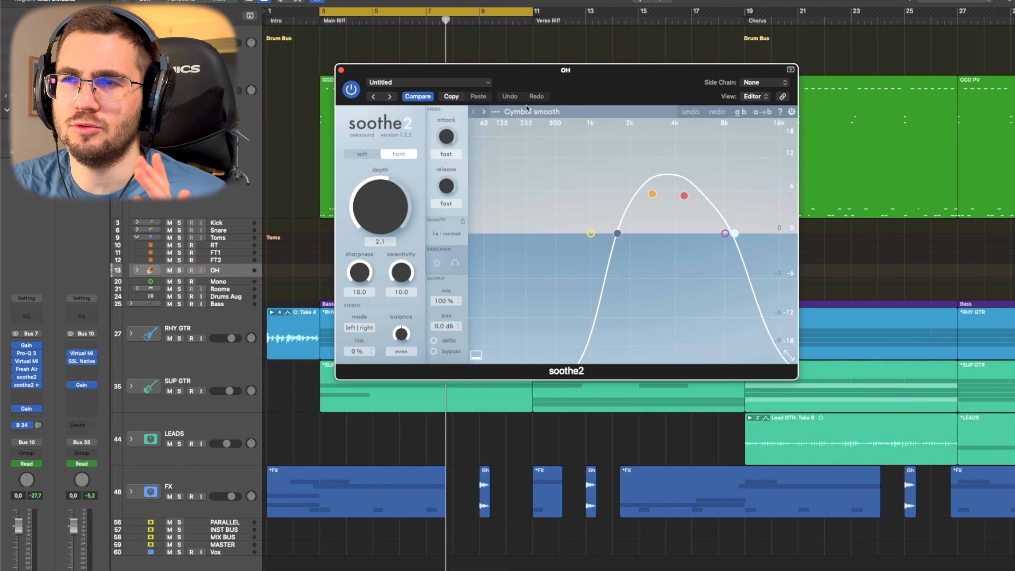
{"action": "key", "text": "space"}
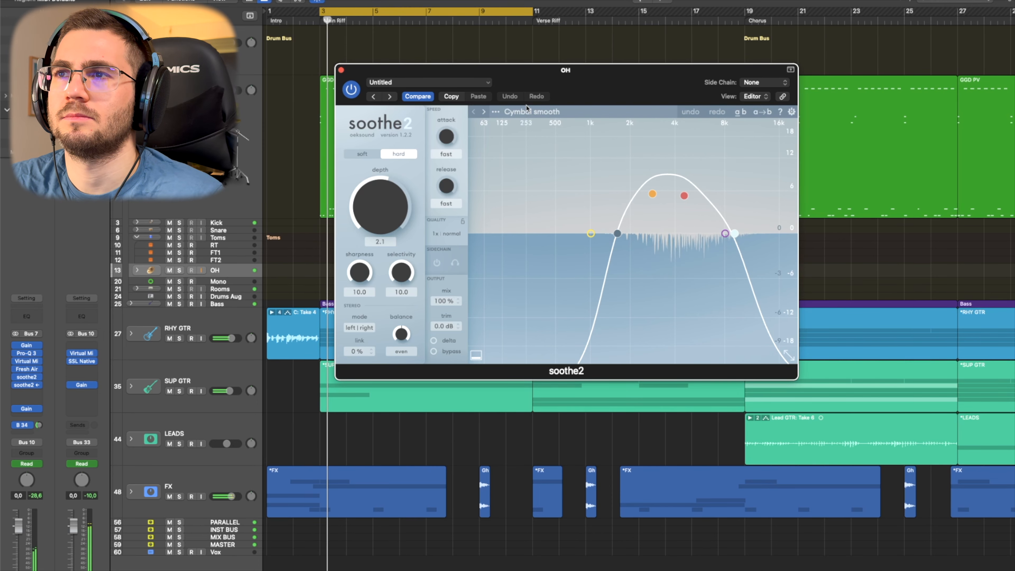
{"action": "key", "text": "s"}
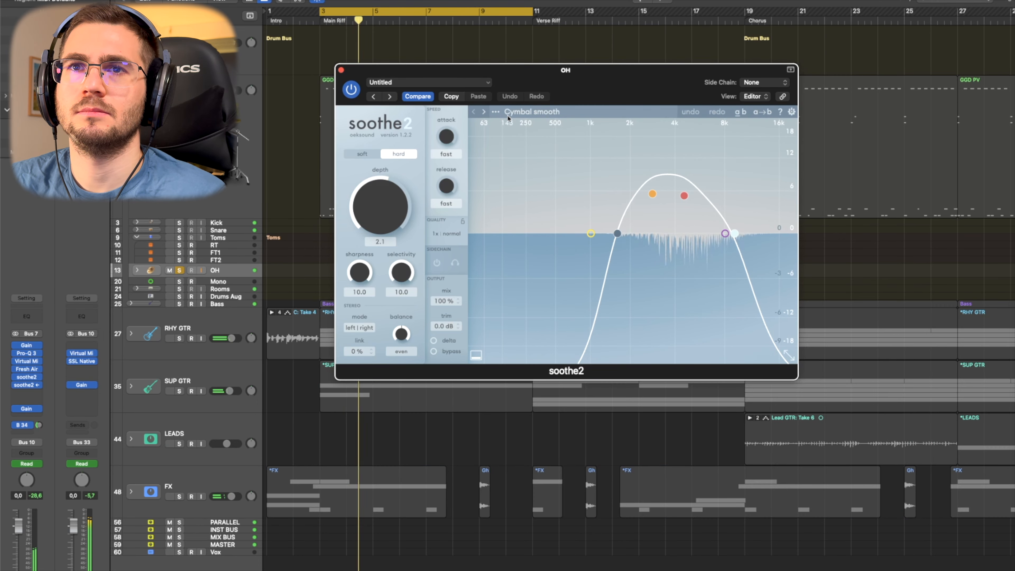
{"action": "left_click", "coordinate": [350, 90]}
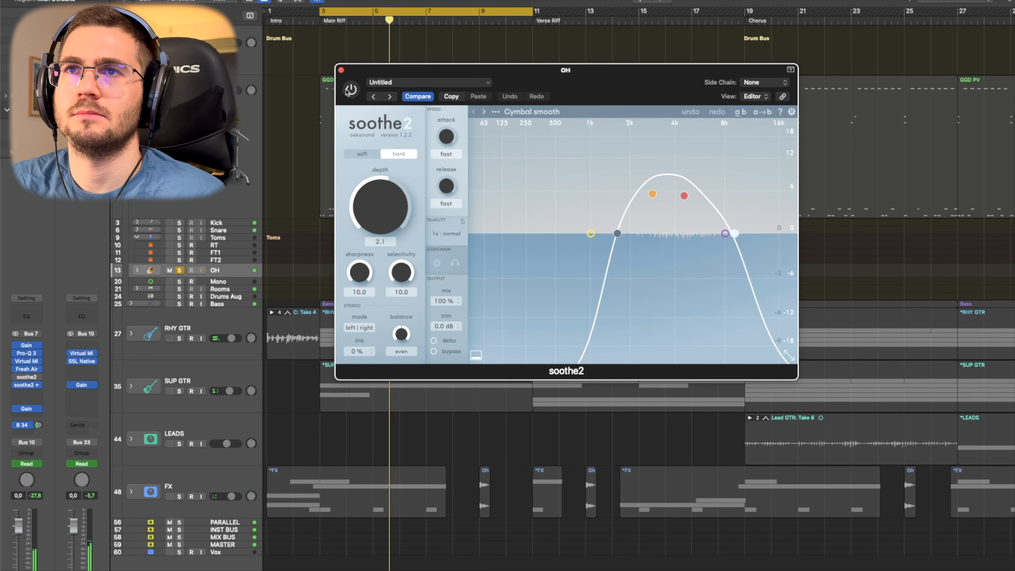
{"action": "left_click", "coordinate": [351, 90]}
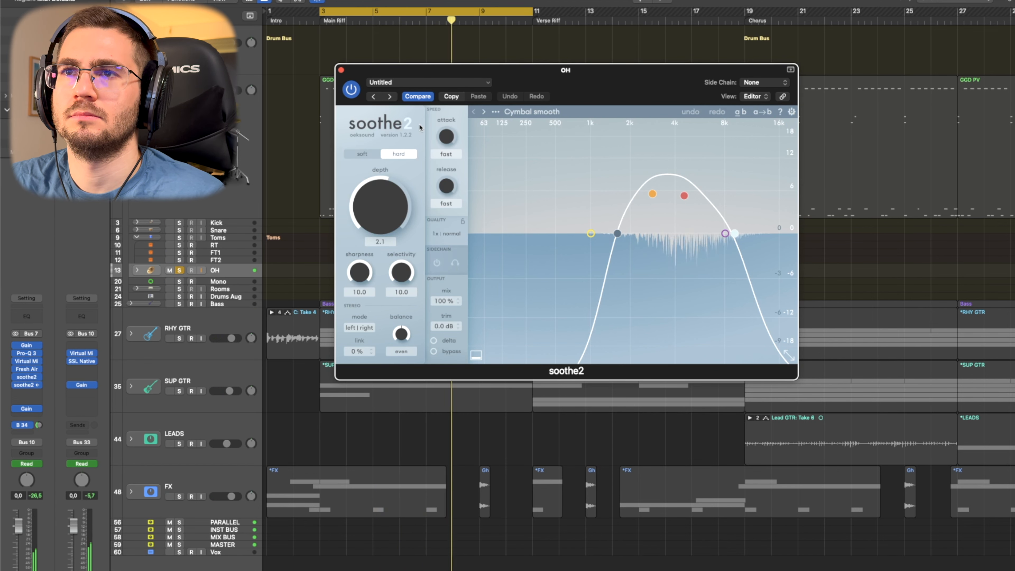
{"action": "key", "text": "s"}
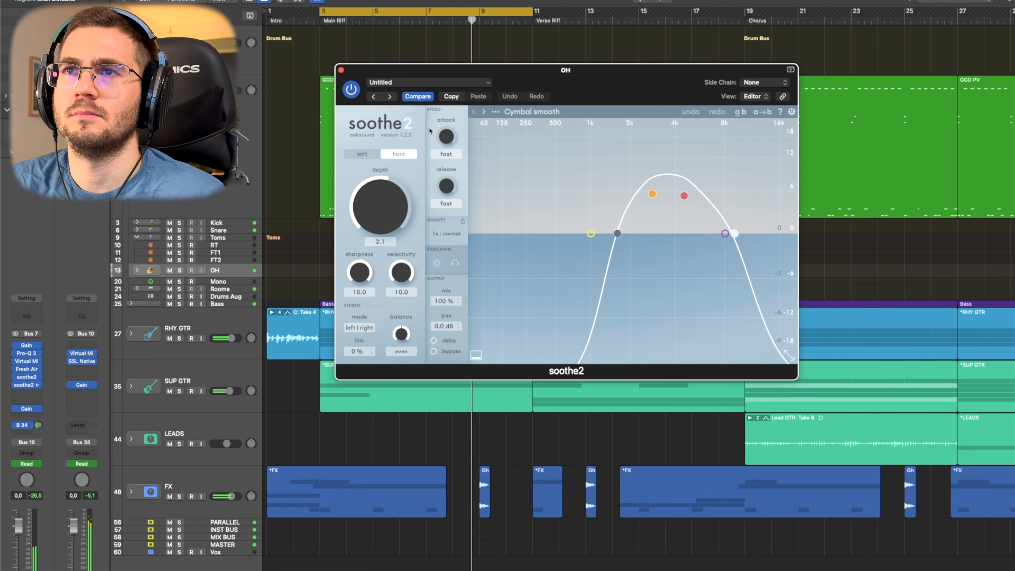
{"action": "left_click", "coordinate": [342, 70]}
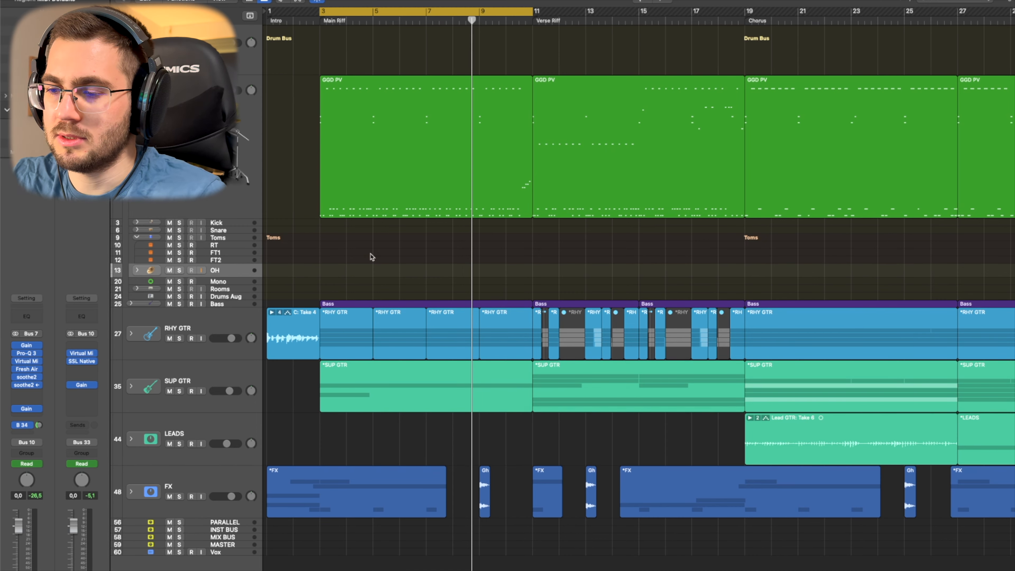
Select the Rooms bus, examine the low cut and bell boost in its Pro-Q 3, and close the plug-in.
{"action": "left_click", "coordinate": [232, 288]}
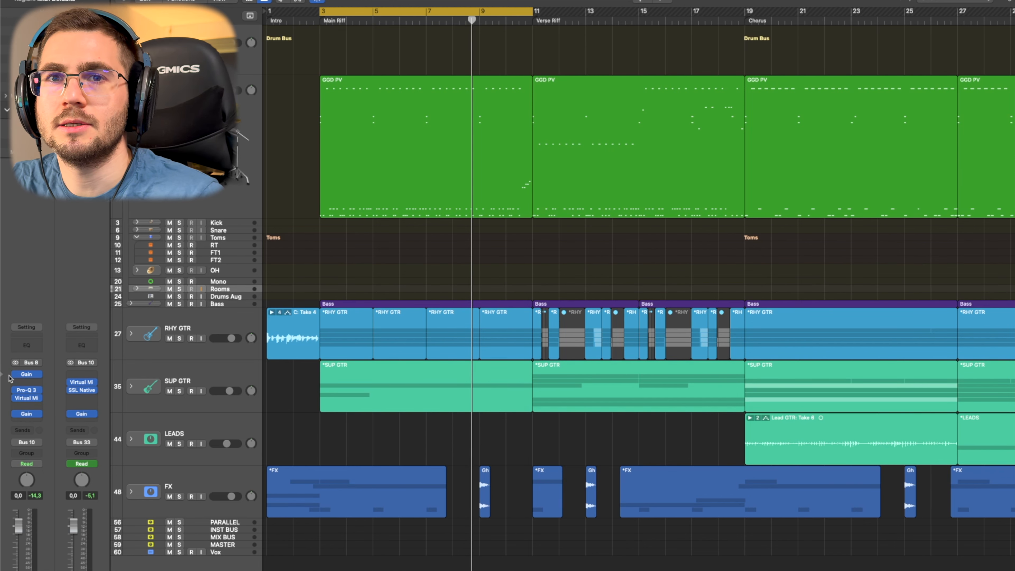
{"action": "left_click", "coordinate": [24, 391]}
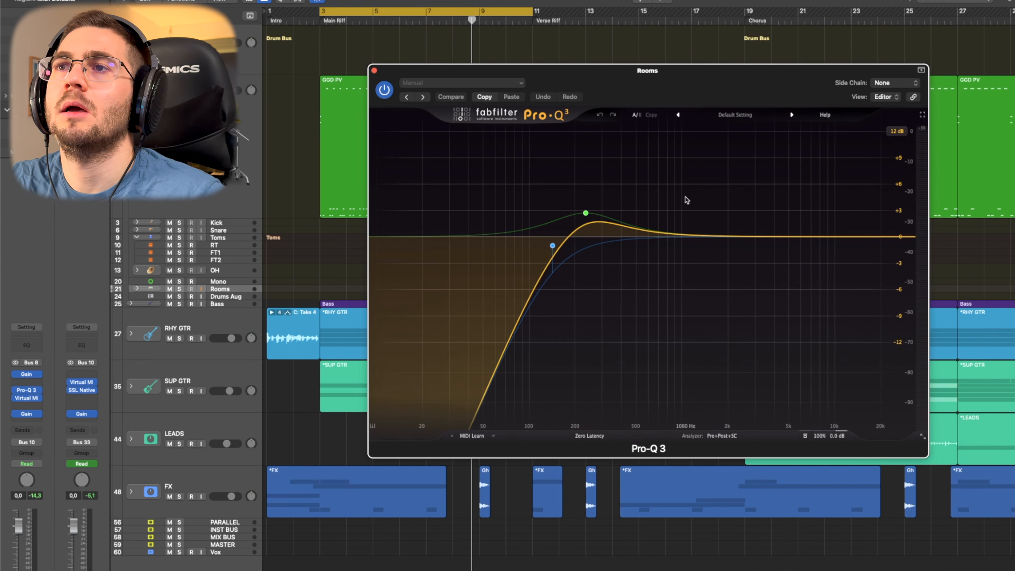
{"action": "left_click", "coordinate": [374, 70]}
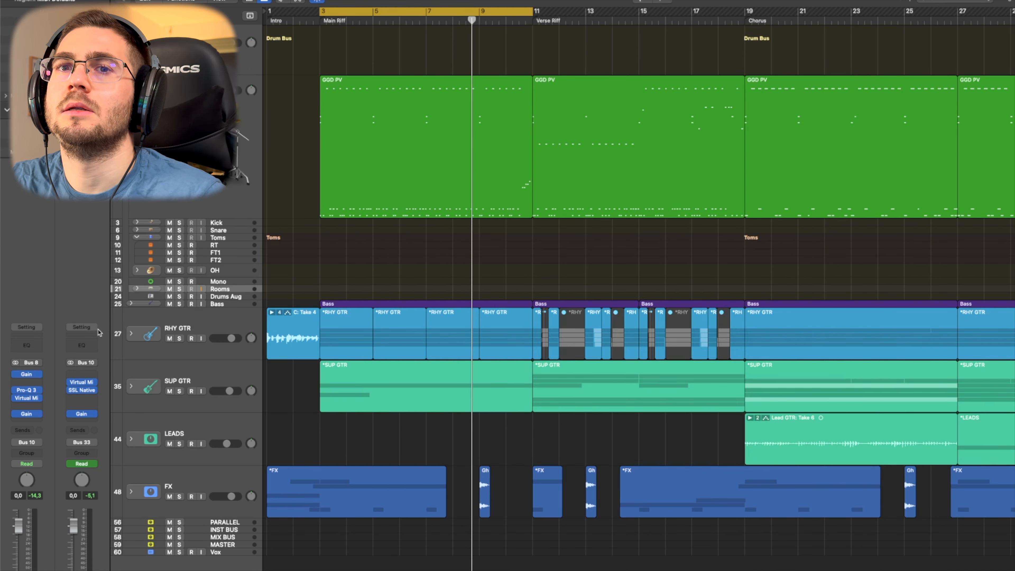
Examine the Rooms bus's Virtual Mix Rack and its list of factory drum presets without changing the preset, and close the plug-in.
{"action": "left_click", "coordinate": [29, 398]}
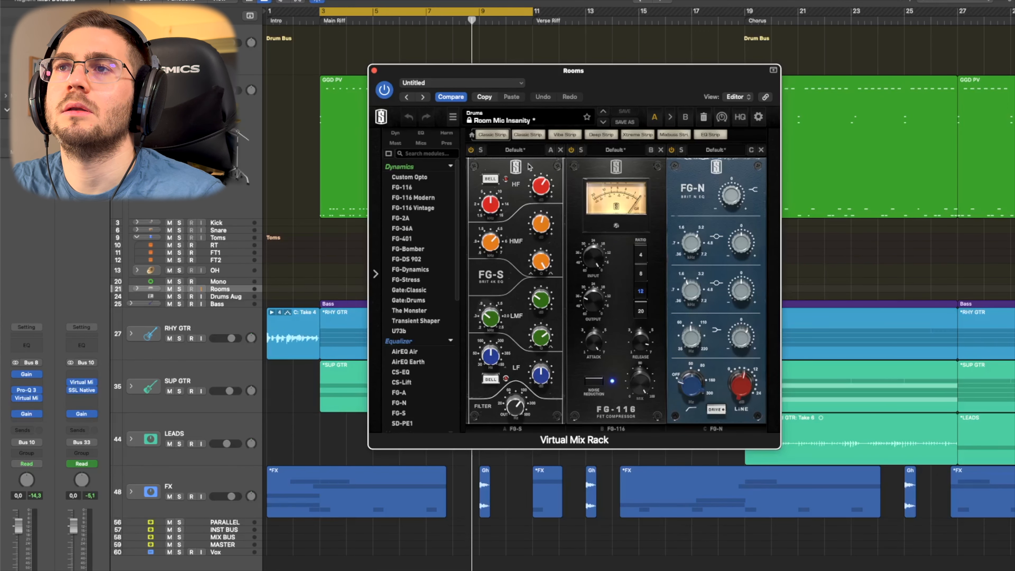
{"action": "left_click", "coordinate": [527, 113]}
{"action": "mouse_move", "coordinate": [518, 244]}
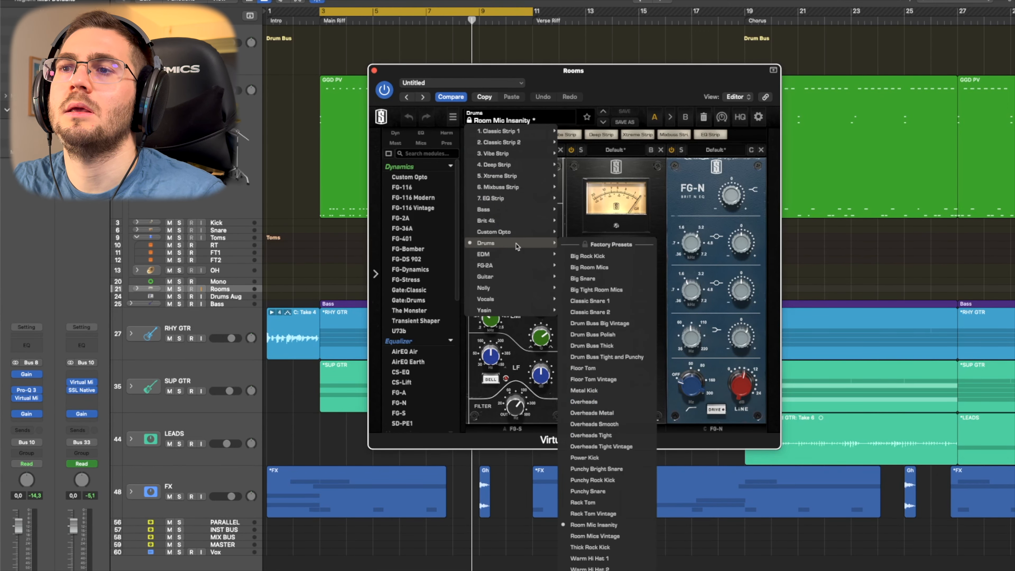
{"action": "left_click", "coordinate": [617, 93]}
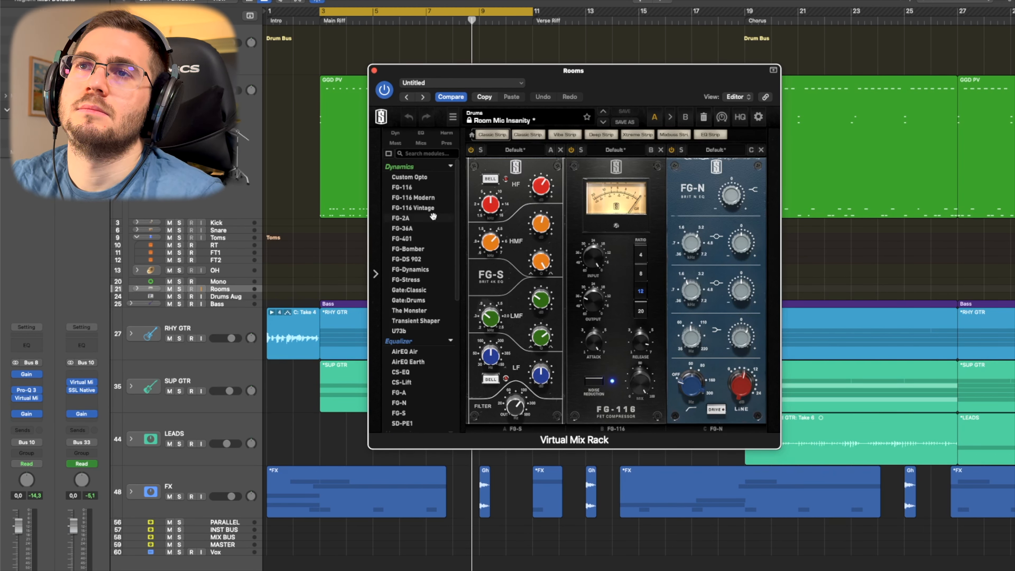
{"action": "left_click", "coordinate": [374, 70]}
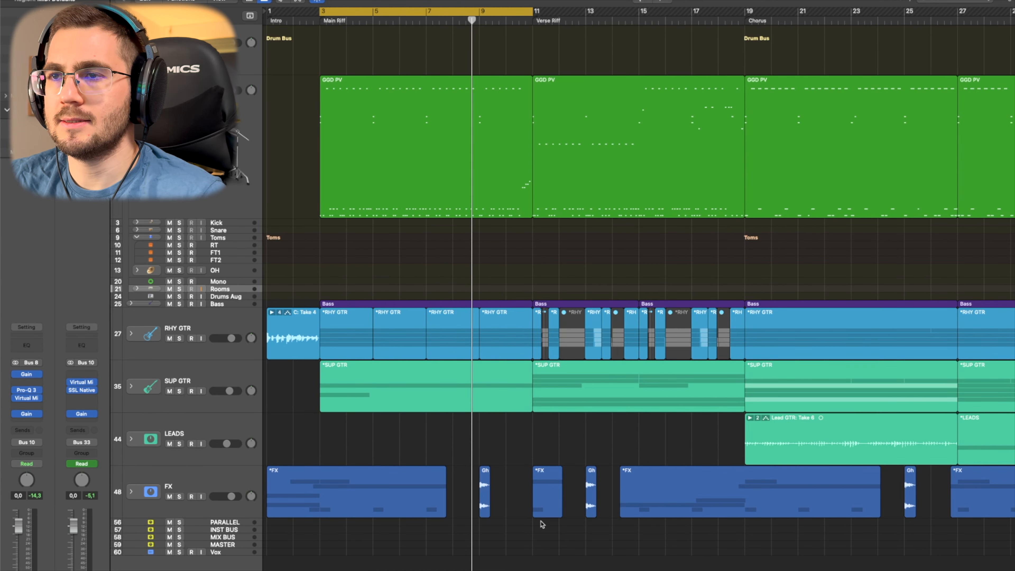
Play the Main Riff with the Drum Bus soloed to hear the processed drum mix.
{"action": "left_click_drag", "start_coordinate": [110, 230], "coordinate": [111, 230]}
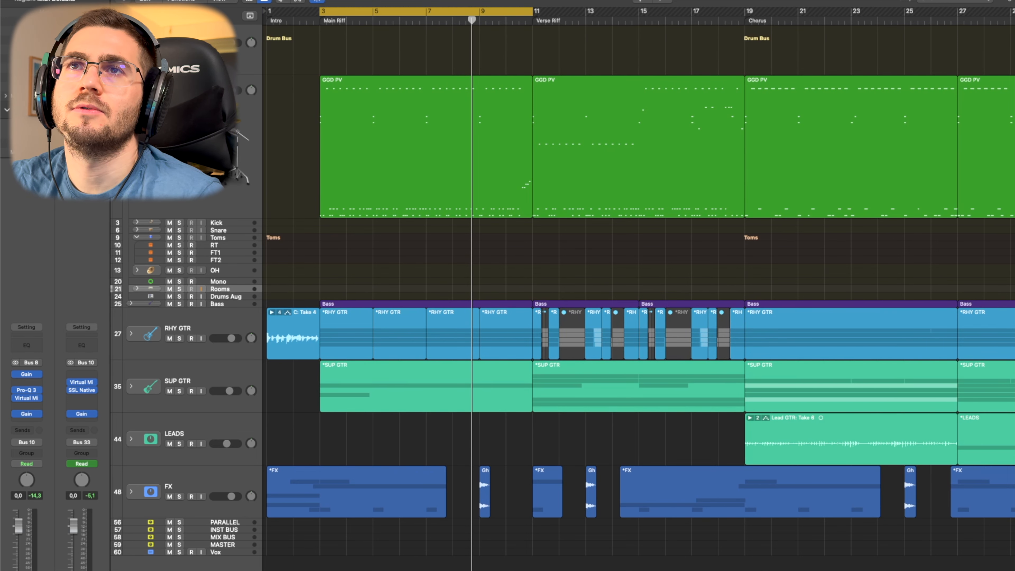
{"action": "left_click", "coordinate": [179, 43]}
{"action": "key", "text": "space"}
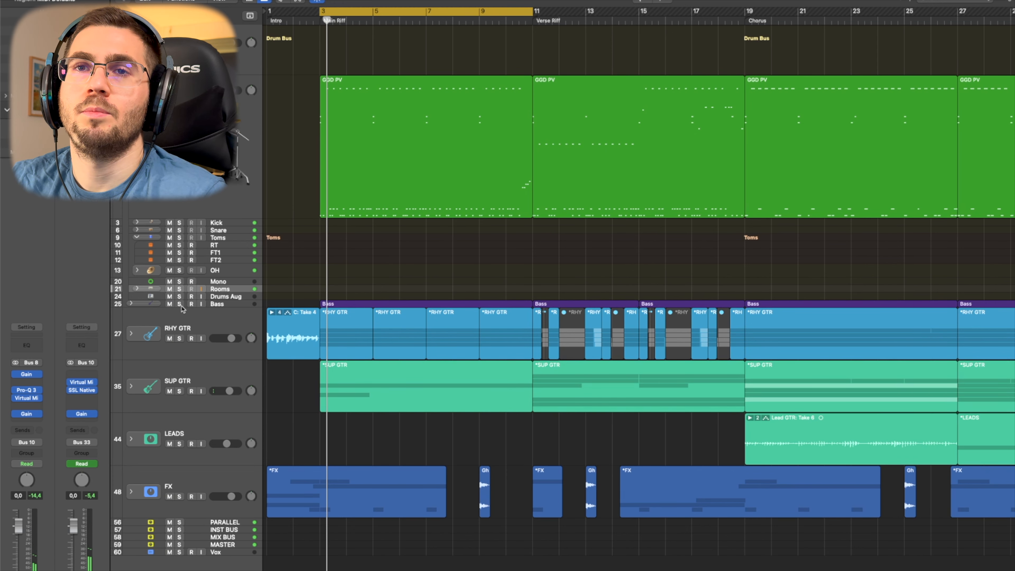
Expand the Bass track stack, select the Bass bus channel, and bypass its effects from Pro-Q 3 through the second soothe2.
{"action": "left_click", "coordinate": [131, 304]}
{"action": "left_click", "coordinate": [240, 316]}
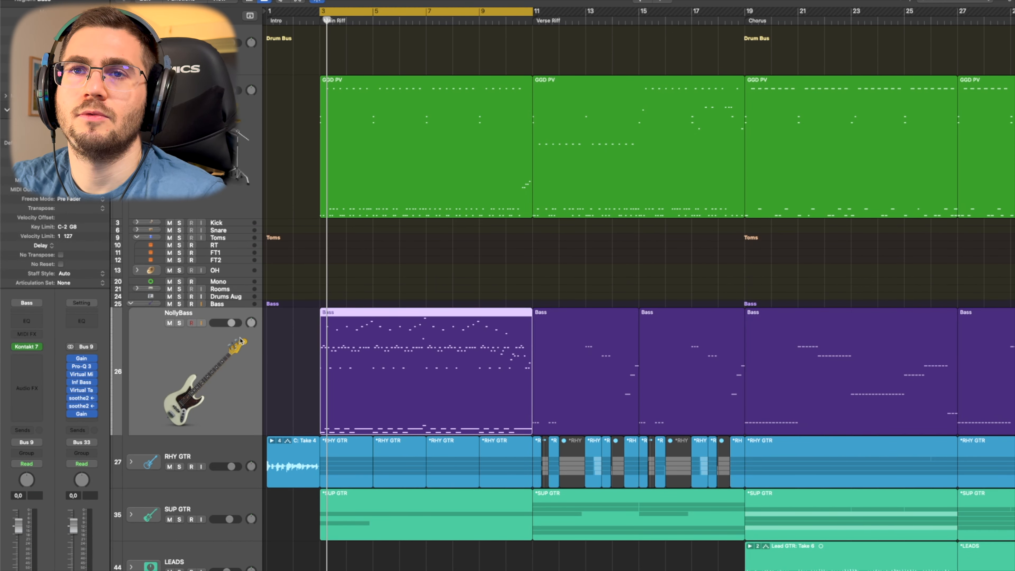
{"action": "left_click", "coordinate": [237, 305]}
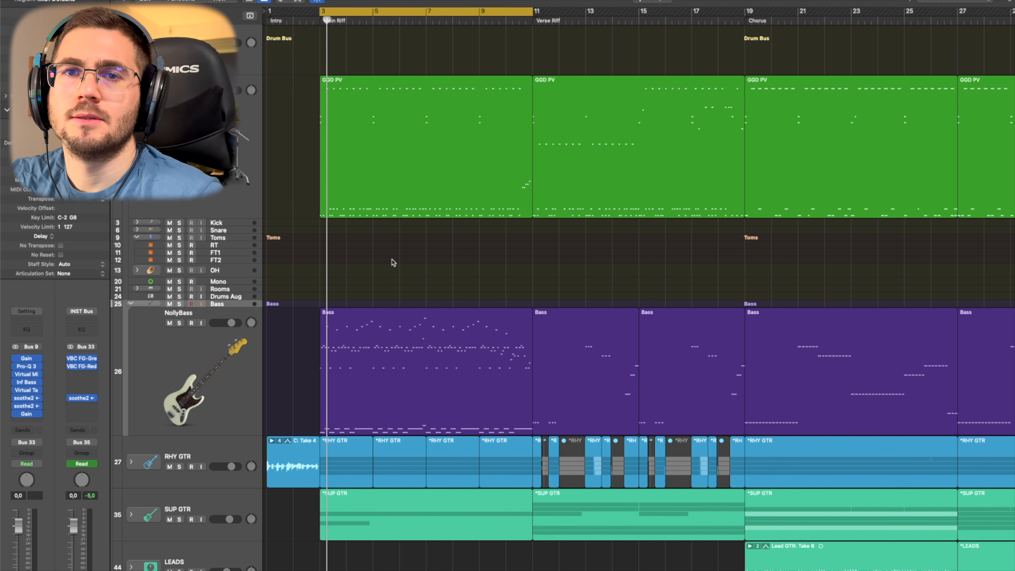
{"action": "mouse_move", "coordinate": [15, 366]}
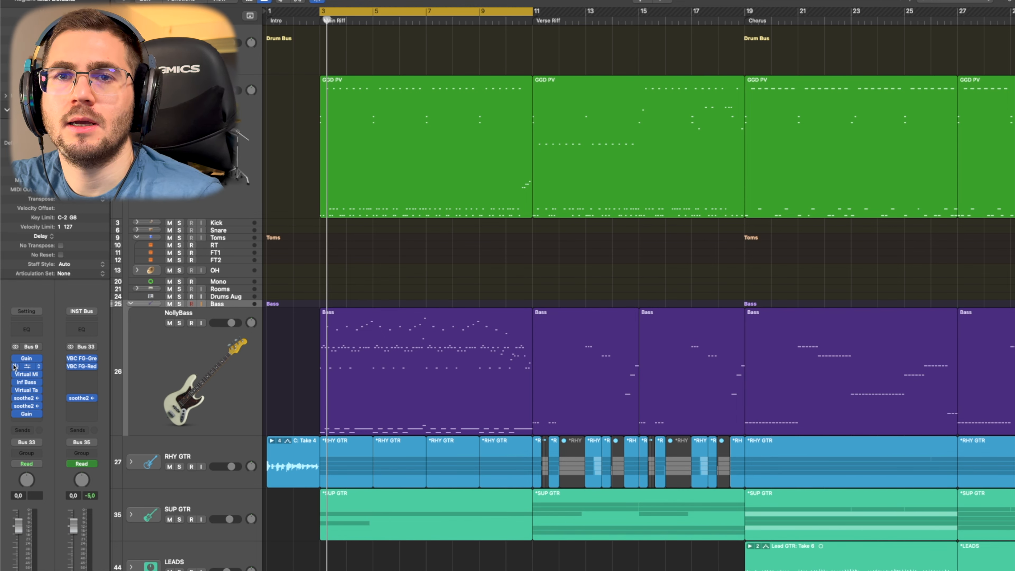
{"action": "left_click_drag", "start_coordinate": [15, 366], "coordinate": [14, 404]}
Examine the Bass bus's Pro-Q 3, inspecting the low-mid cut, the neighbouring boost and the 3 kHz boost.
{"action": "left_click", "coordinate": [26, 367]}
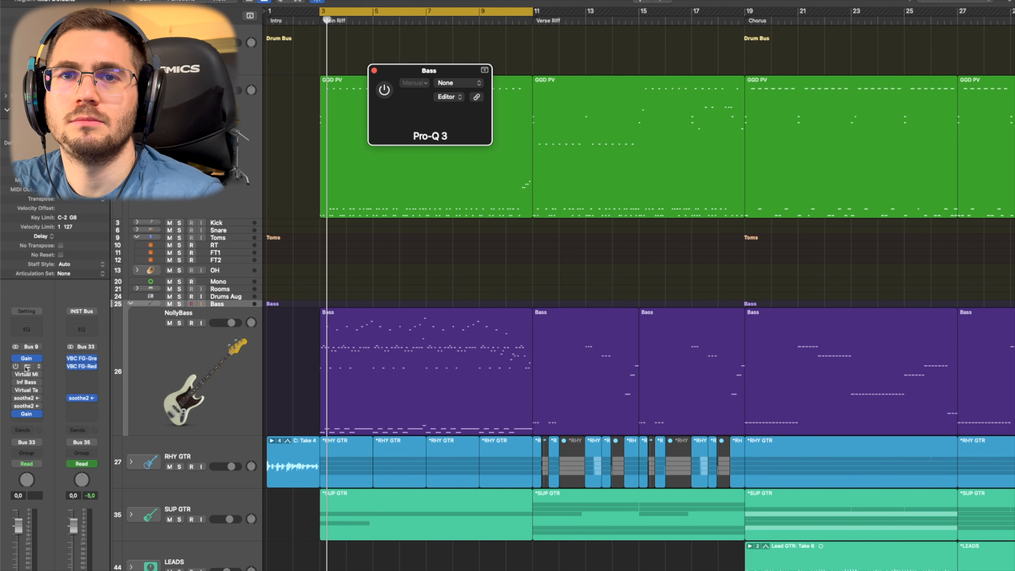
{"action": "left_click_drag", "start_coordinate": [681, 94], "coordinate": [605, 86]}
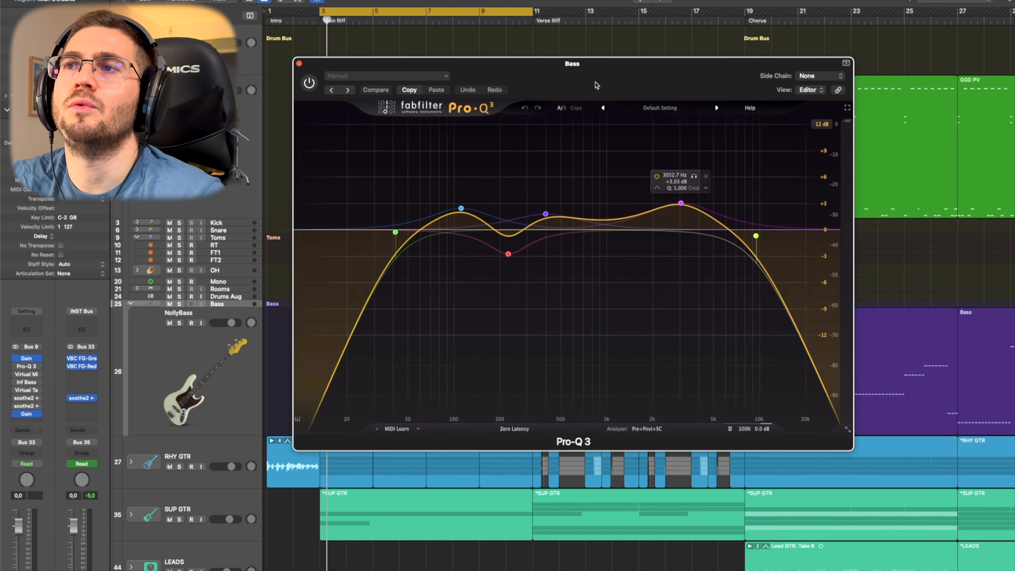
{"action": "mouse_move", "coordinate": [507, 254]}
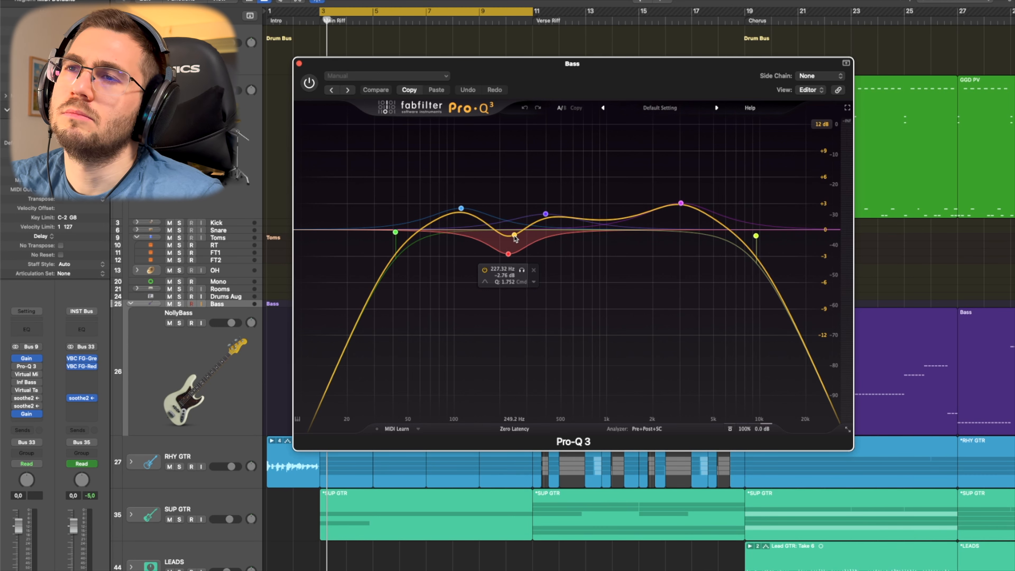
{"action": "left_click", "coordinate": [508, 254]}
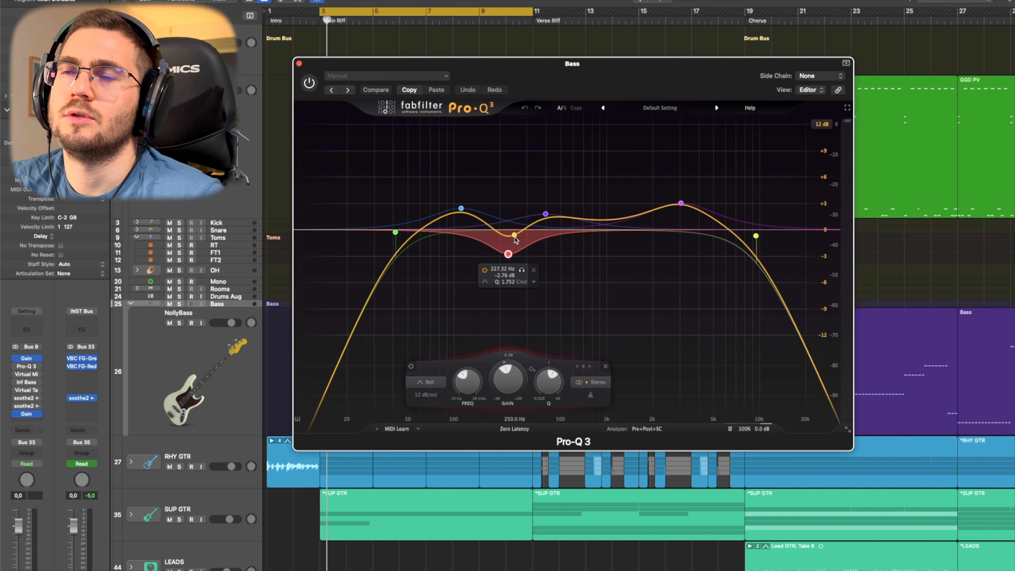
{"action": "left_click", "coordinate": [546, 215]}
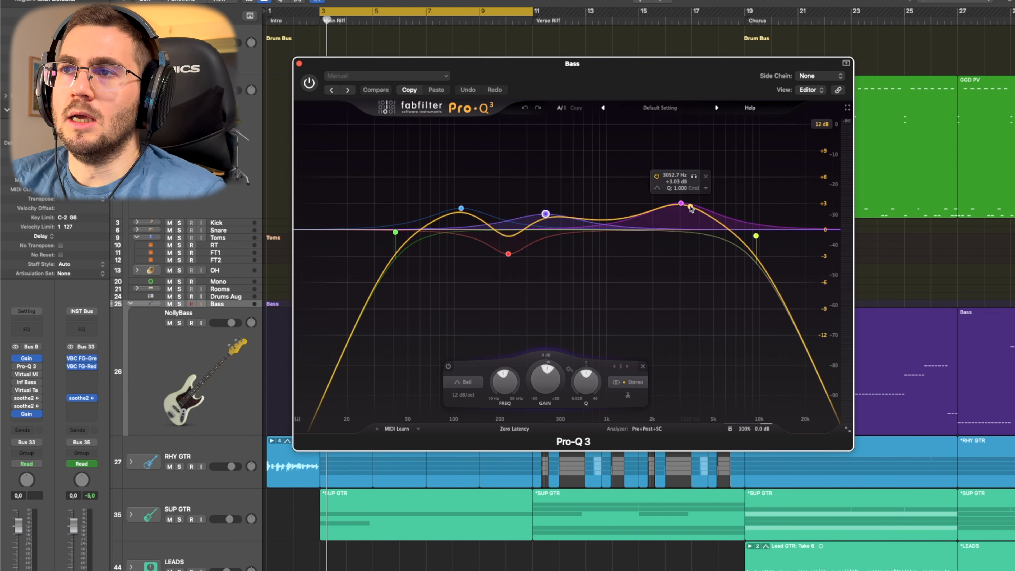
{"action": "left_click", "coordinate": [681, 203]}
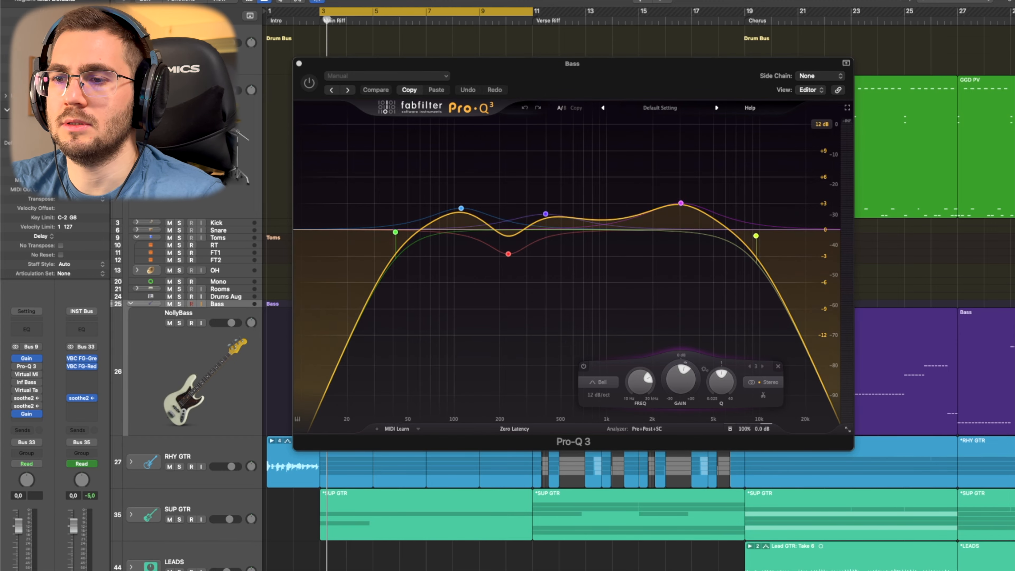
Examine the NollyBass instrument in Kontakt, including its Heavy sound and 1/16 synced alternate picking, and close it.
{"action": "left_click_drag", "start_coordinate": [548, 566], "coordinate": [541, 62]}
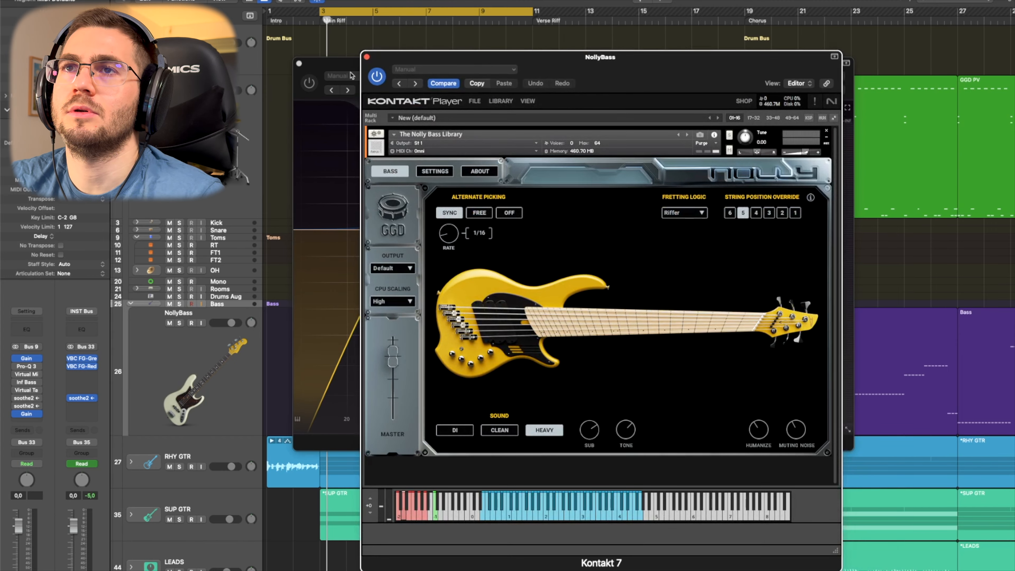
{"action": "left_click", "coordinate": [367, 57]}
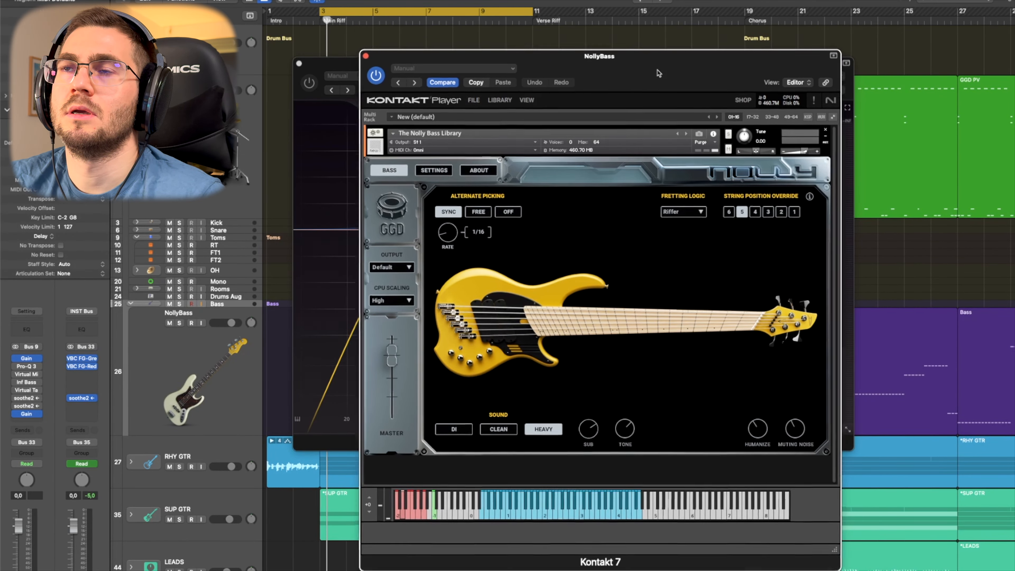
{"action": "left_click_drag", "start_coordinate": [660, 75], "coordinate": [643, 62]}
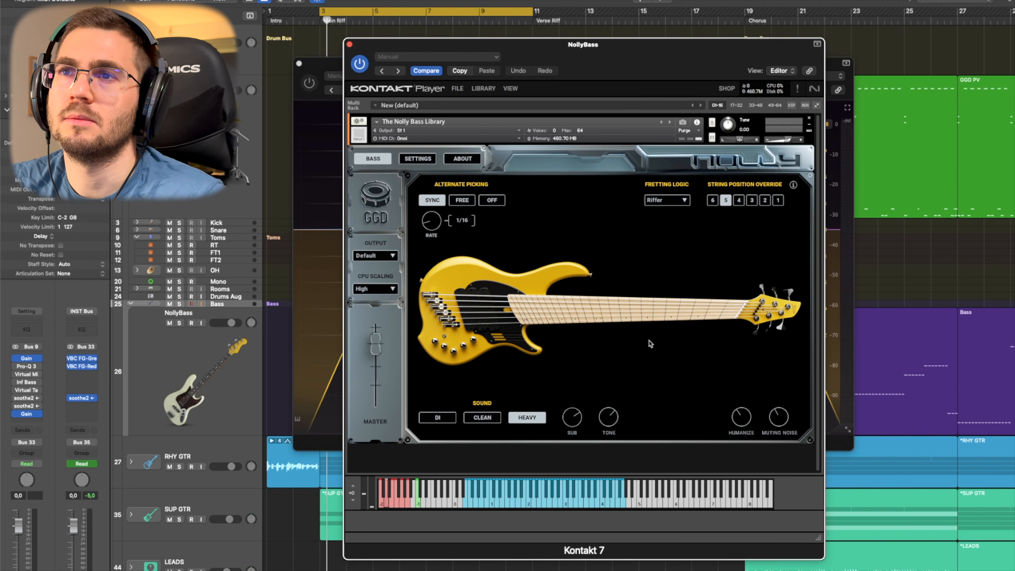
{"action": "left_click", "coordinate": [350, 44]}
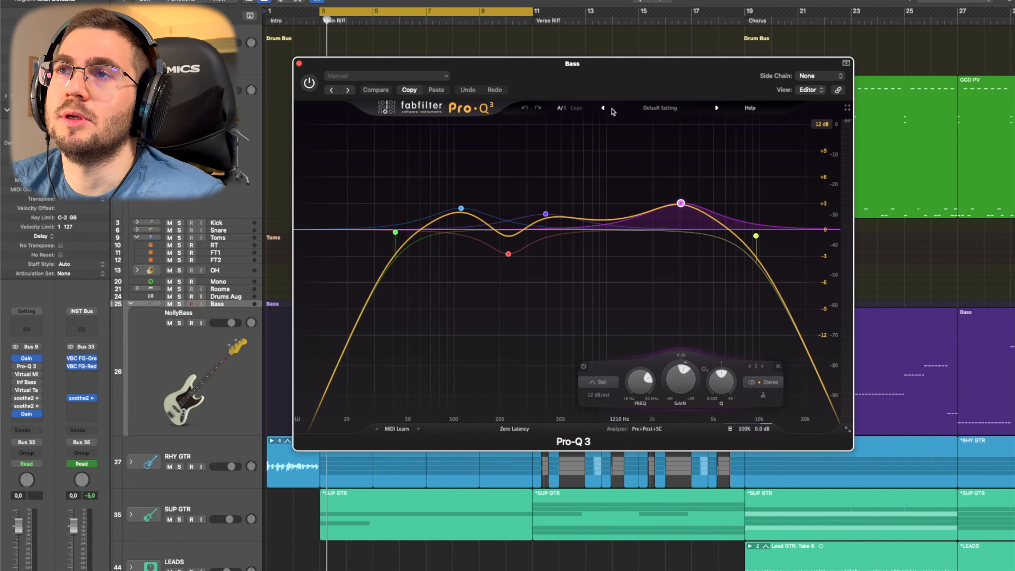
Close the Bass bus's Pro-Q 3 and play the Main Riff with the Bass soloed, re-enabling its bypassed effects.
{"action": "left_click_drag", "start_coordinate": [592, 77], "coordinate": [622, 71]}
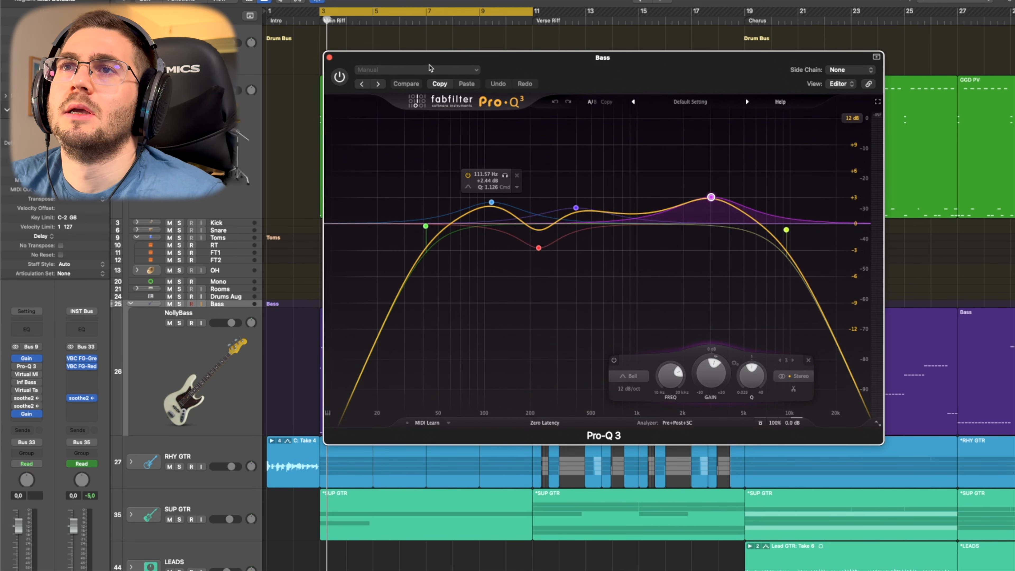
{"action": "left_click", "coordinate": [330, 58]}
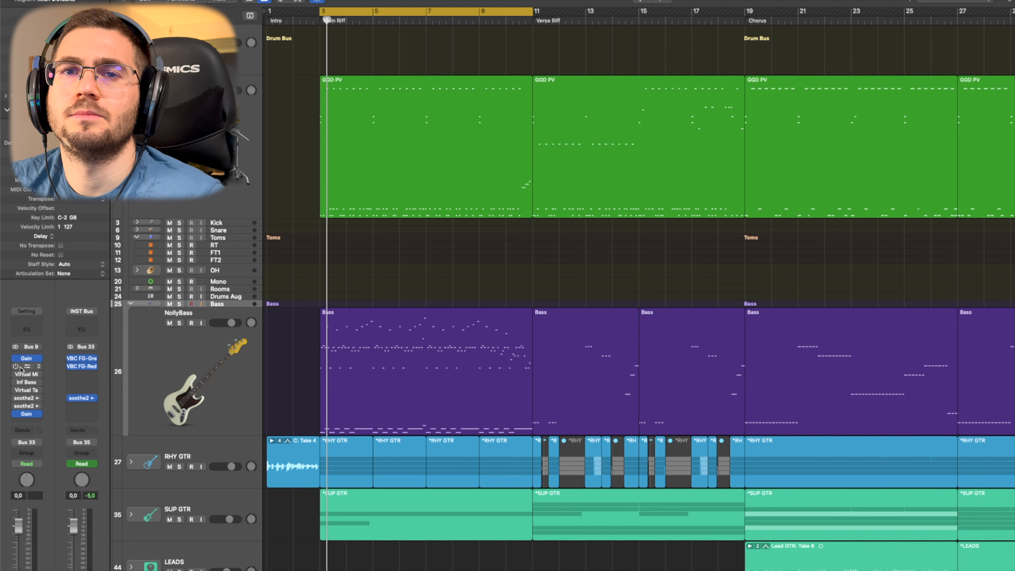
{"action": "key", "text": "s"}
{"action": "key", "text": "space"}
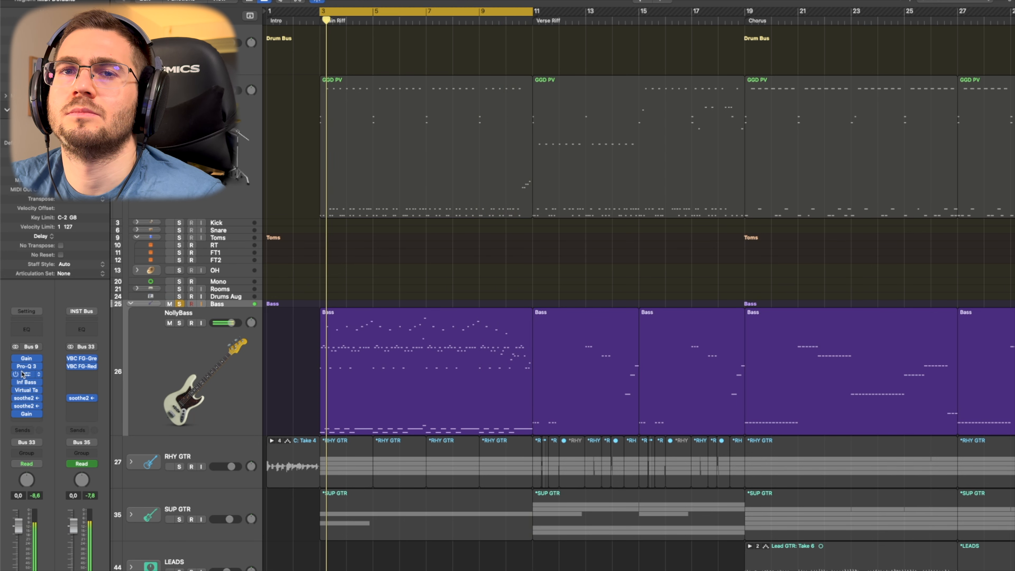
{"action": "key", "text": "s"}
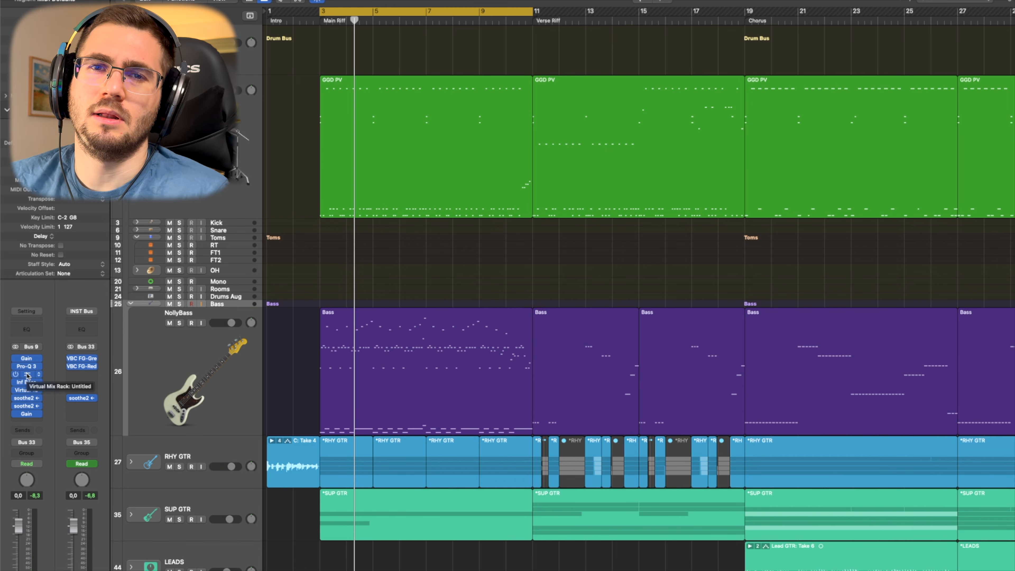
Examine the FG-N, FG-401 and FG-S modules in the Bass bus's Virtual Mix Rack.
{"action": "left_click", "coordinate": [27, 374]}
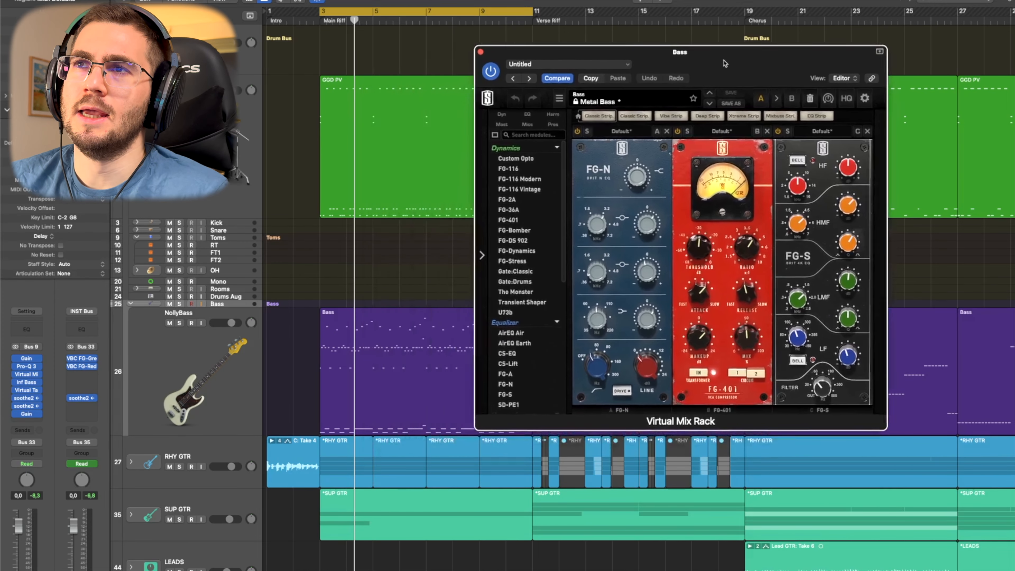
{"action": "left_click_drag", "start_coordinate": [726, 64], "coordinate": [721, 90]}
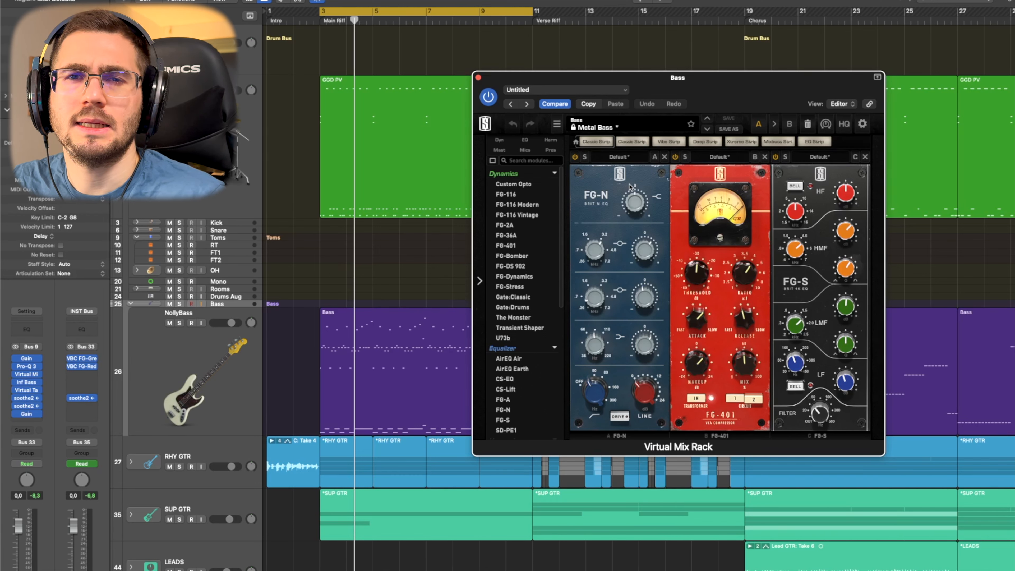
{"action": "left_click_drag", "start_coordinate": [640, 78], "coordinate": [596, 93]}
Play the Main Riff with the Bass soloed while the Virtual Mix Rack stays open, and turn the solo off.
{"action": "key", "text": "s"}
{"action": "key", "text": "space"}
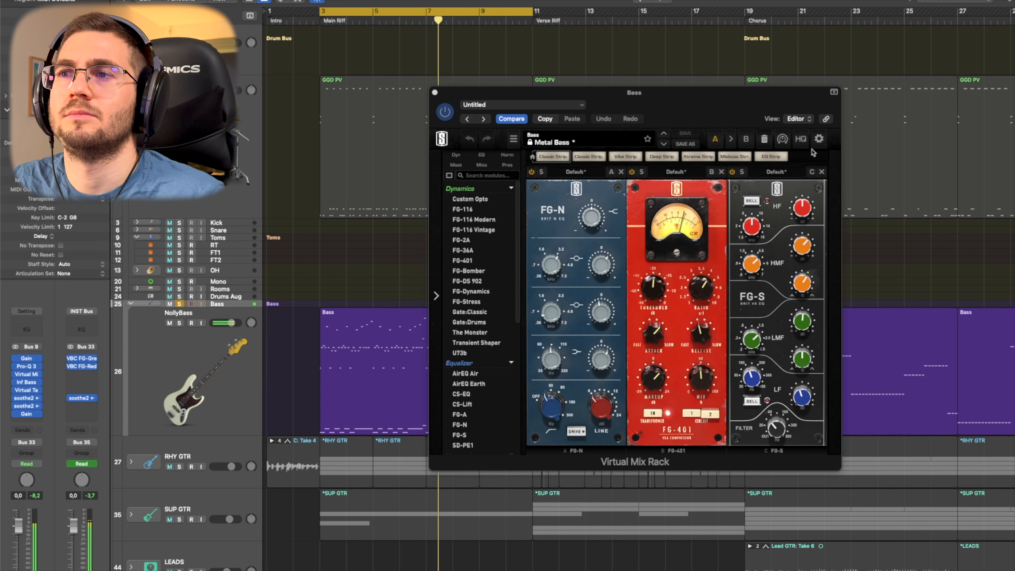
{"action": "key", "text": "s"}
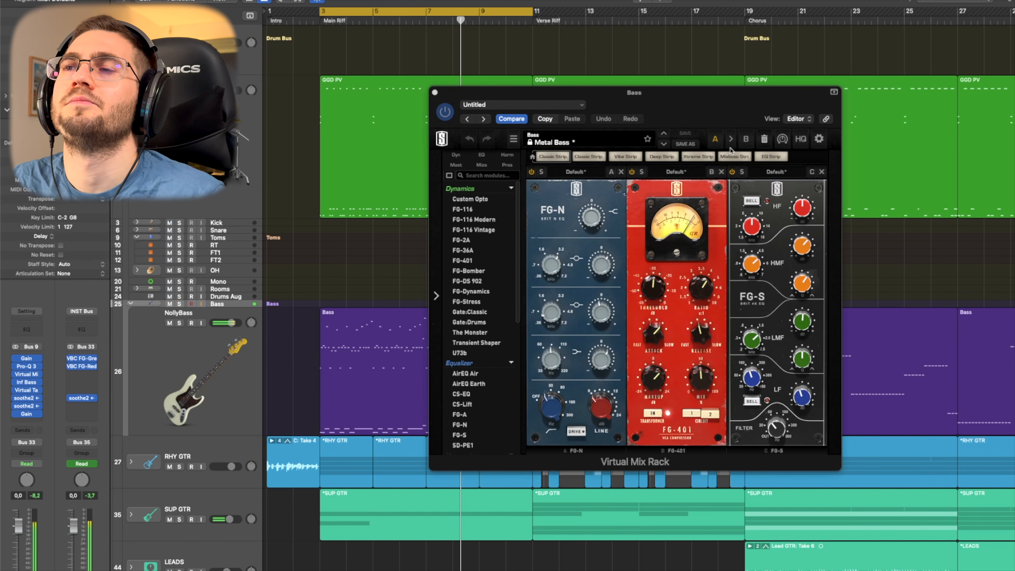
{"action": "left_click_drag", "start_coordinate": [708, 109], "coordinate": [688, 127]}
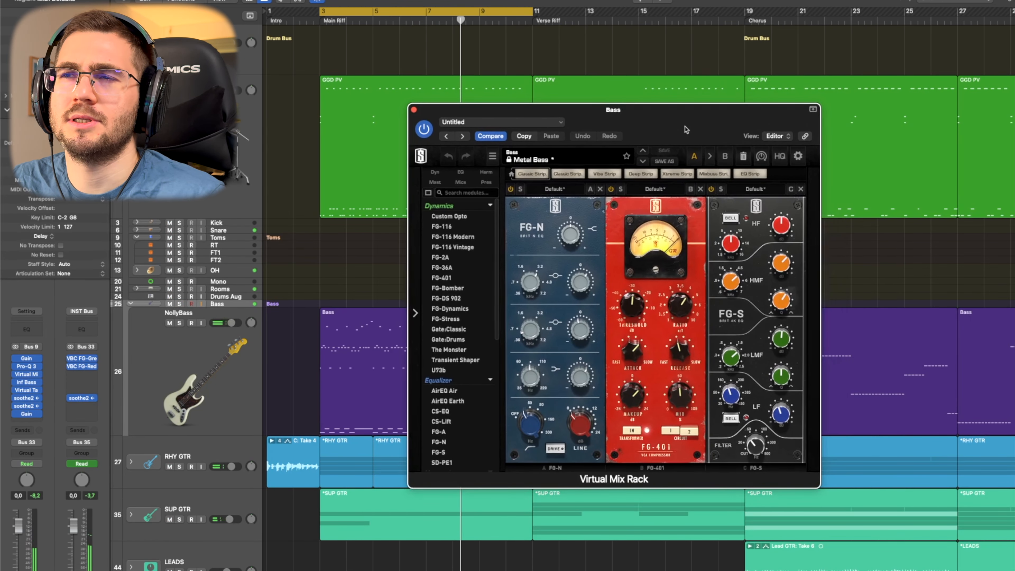
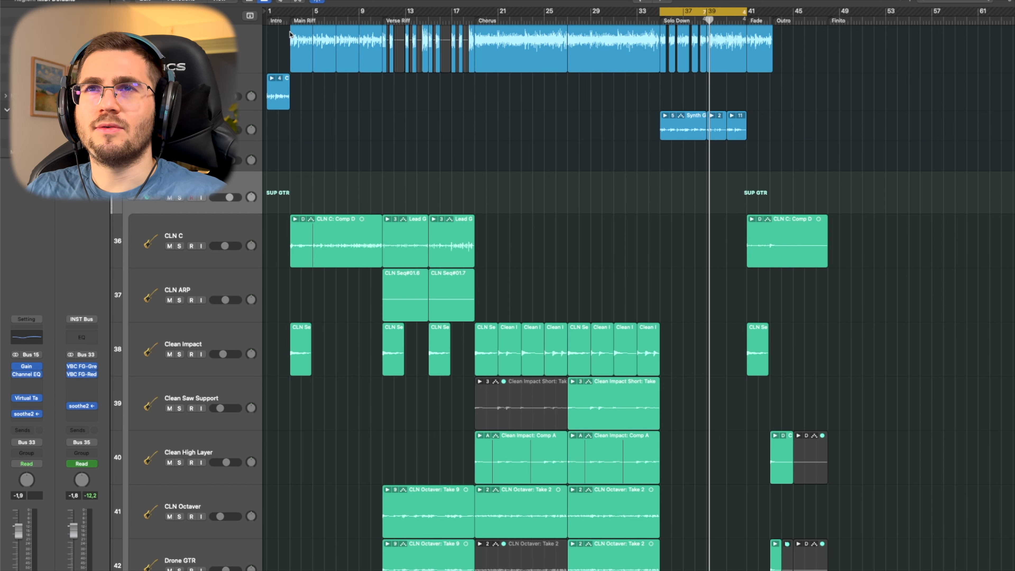
Move the playback cycle to the Main Riff and examine the SUP GTR bus's Channel EQ and Virtual Tape Machines.
{"action": "left_click", "coordinate": [310, 20]}
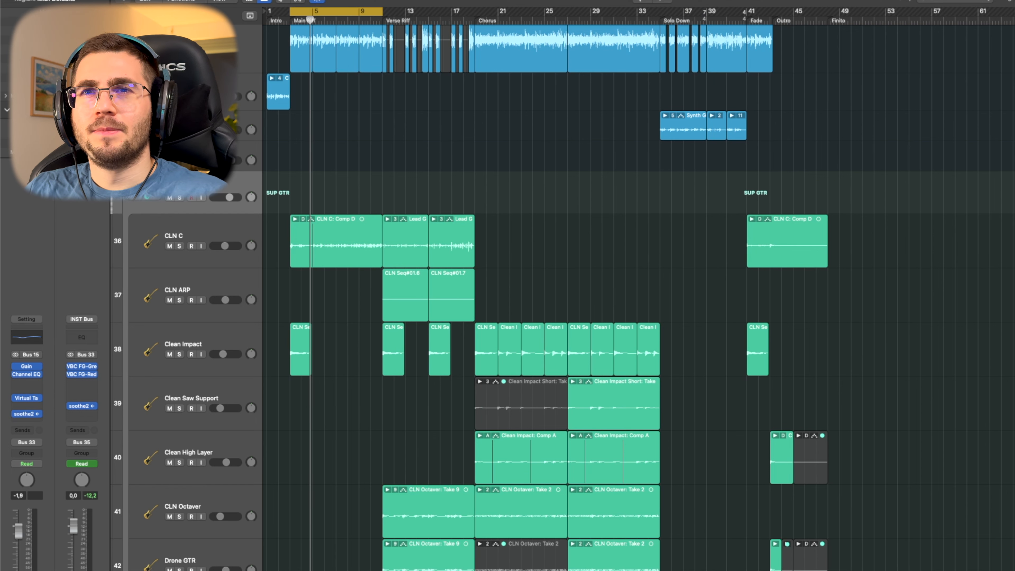
{"action": "left_click", "coordinate": [27, 374]}
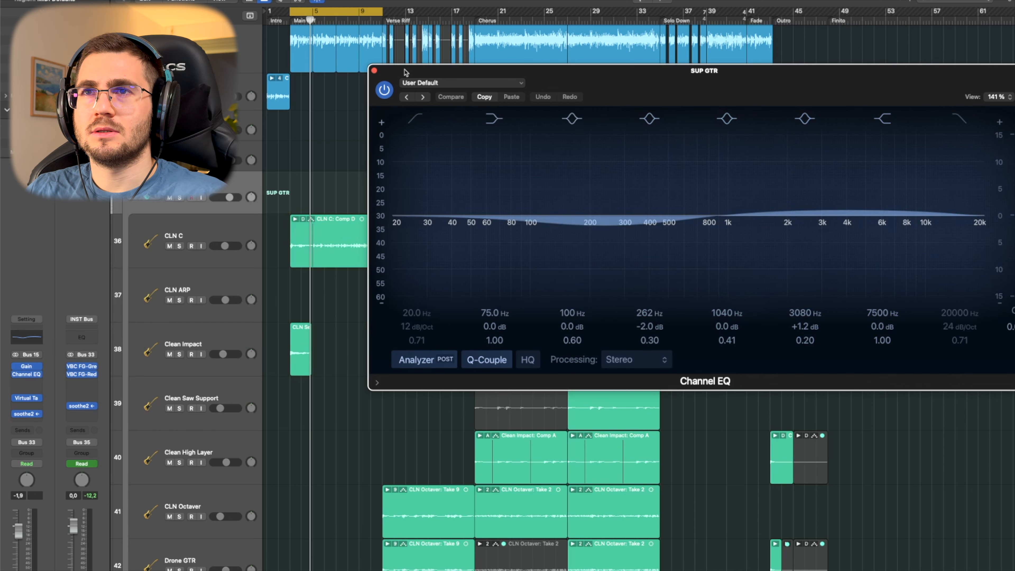
{"action": "left_click_drag", "start_coordinate": [403, 71], "coordinate": [395, 85]}
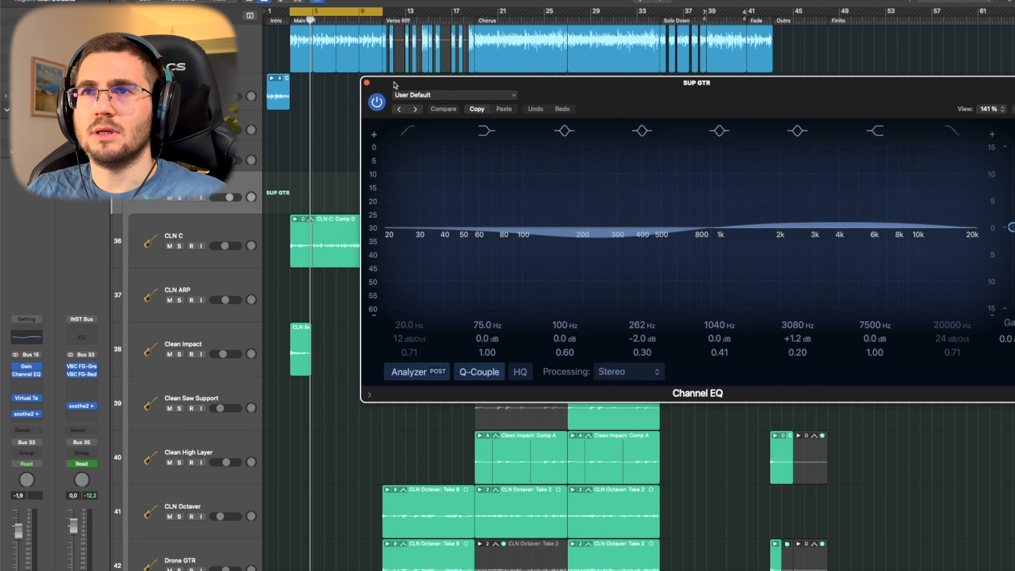
{"action": "left_click", "coordinate": [367, 84]}
{"action": "left_click", "coordinate": [26, 398]}
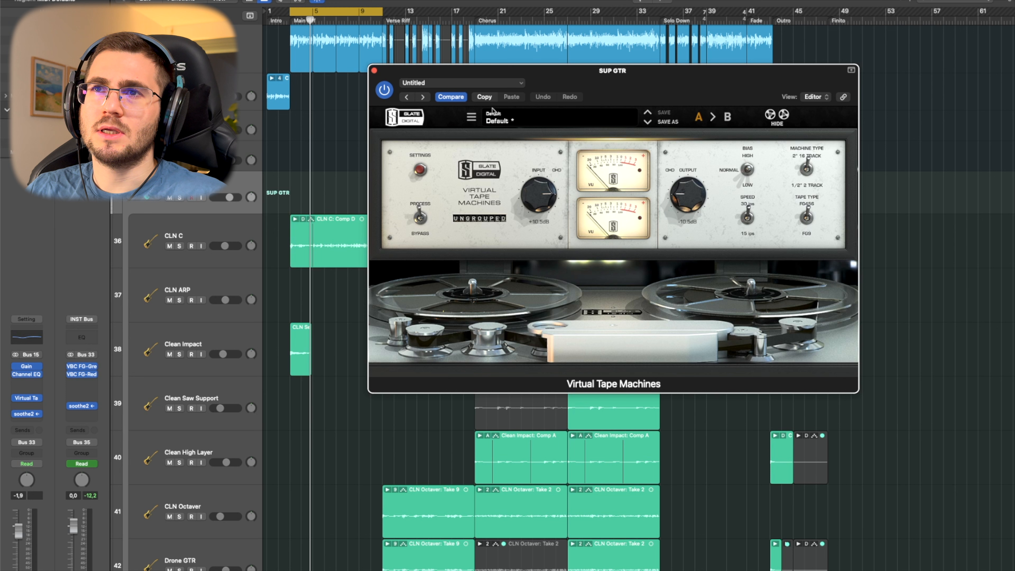
{"action": "left_click", "coordinate": [374, 70]}
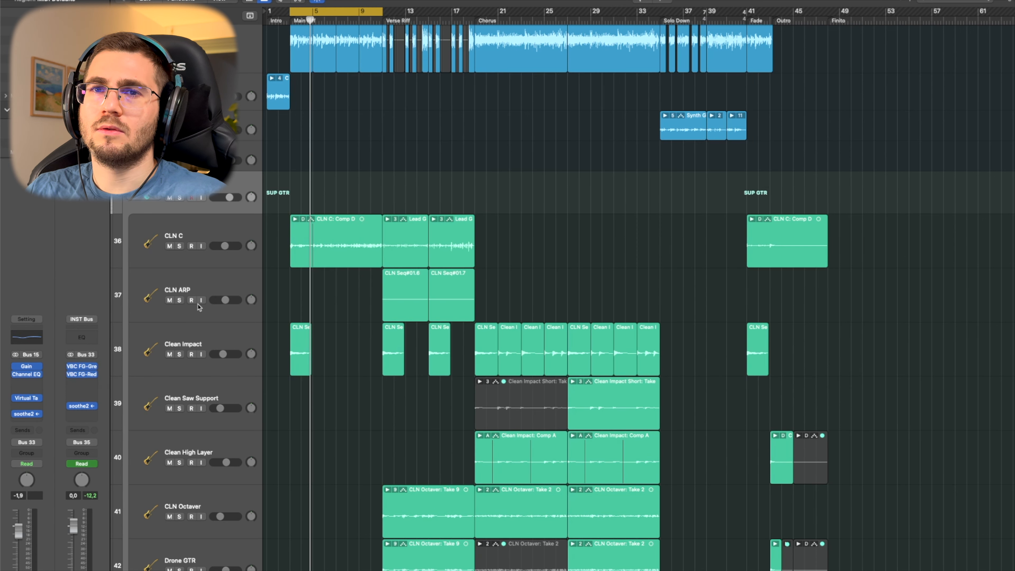
Examine the SUP GTR bus's side-chained soothe2 during playback of the Main Riff, and close the plug-in.
{"action": "mouse_move", "coordinate": [25, 379]}
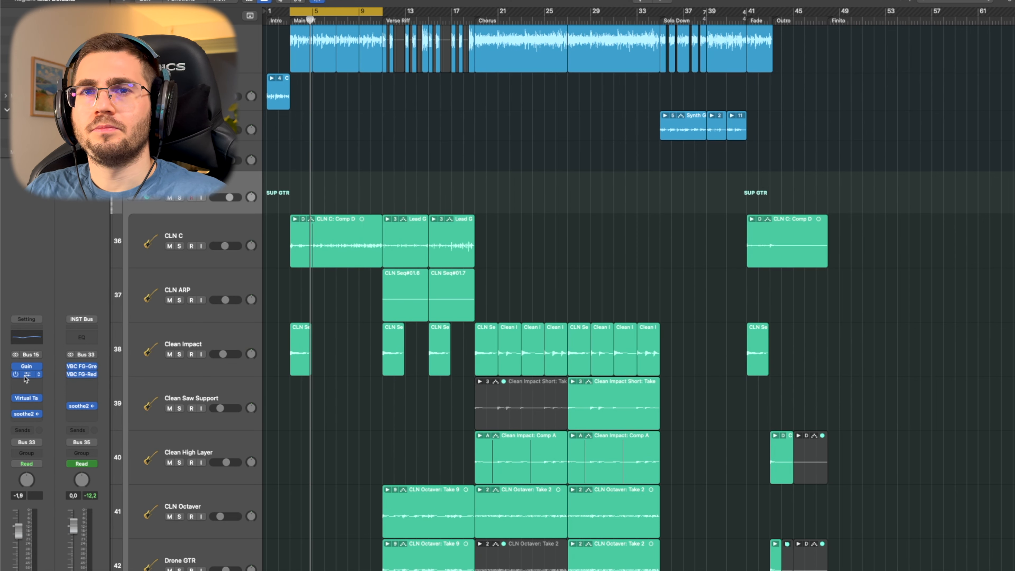
{"action": "left_click", "coordinate": [27, 414]}
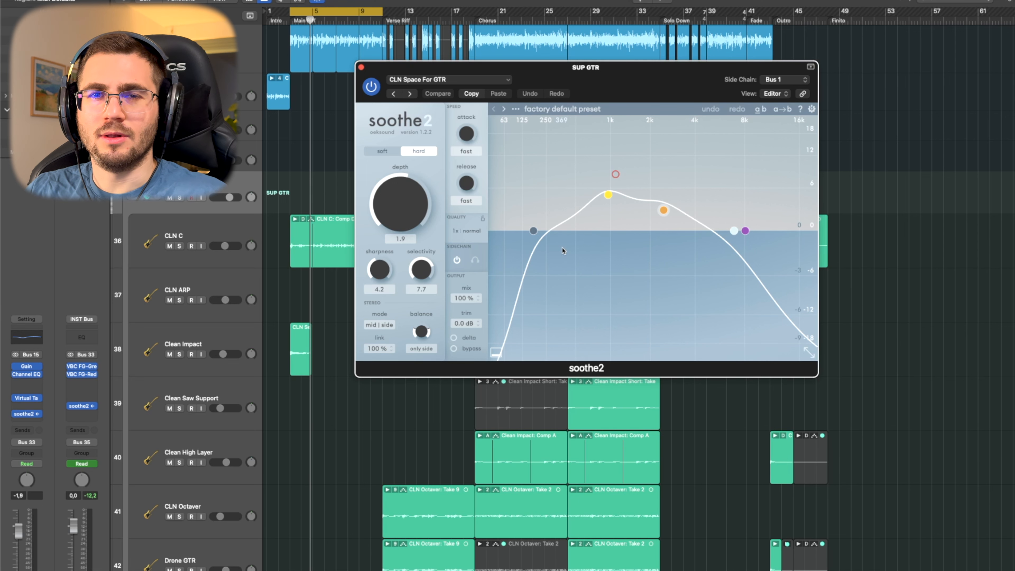
{"action": "key", "text": "space"}
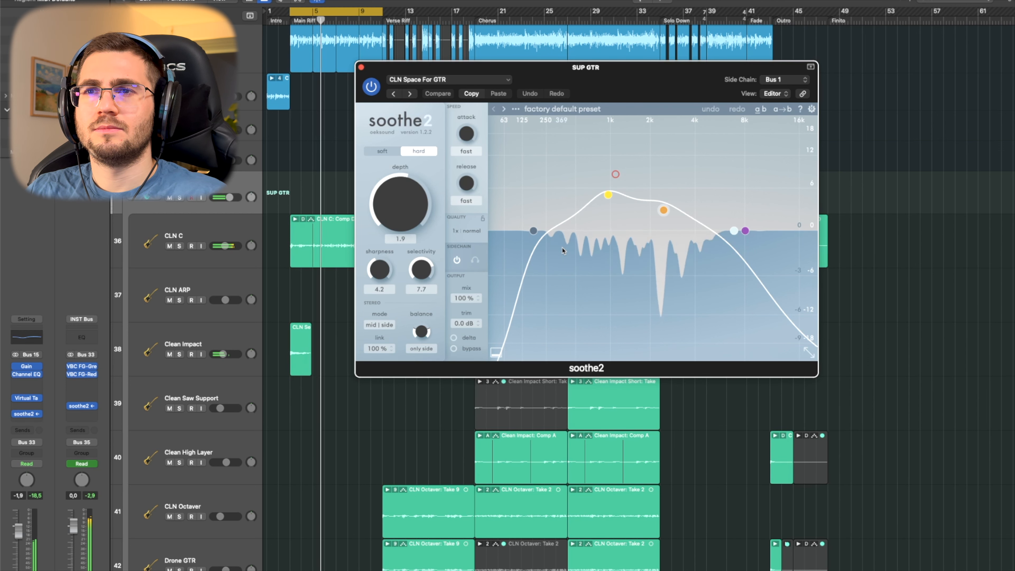
{"action": "key", "text": "space"}
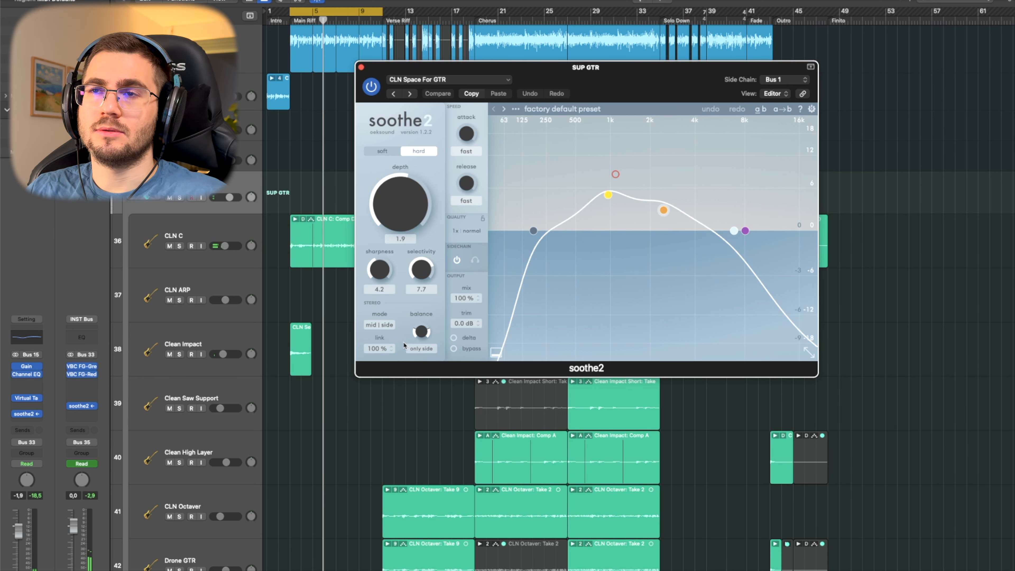
{"action": "left_click", "coordinate": [361, 67]}
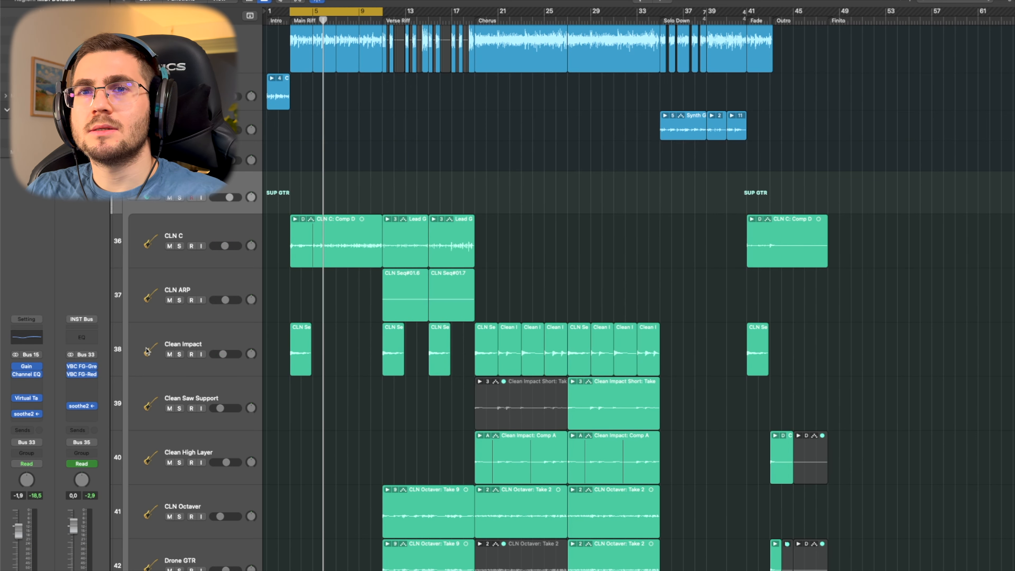
{"action": "left_click", "coordinate": [203, 232]}
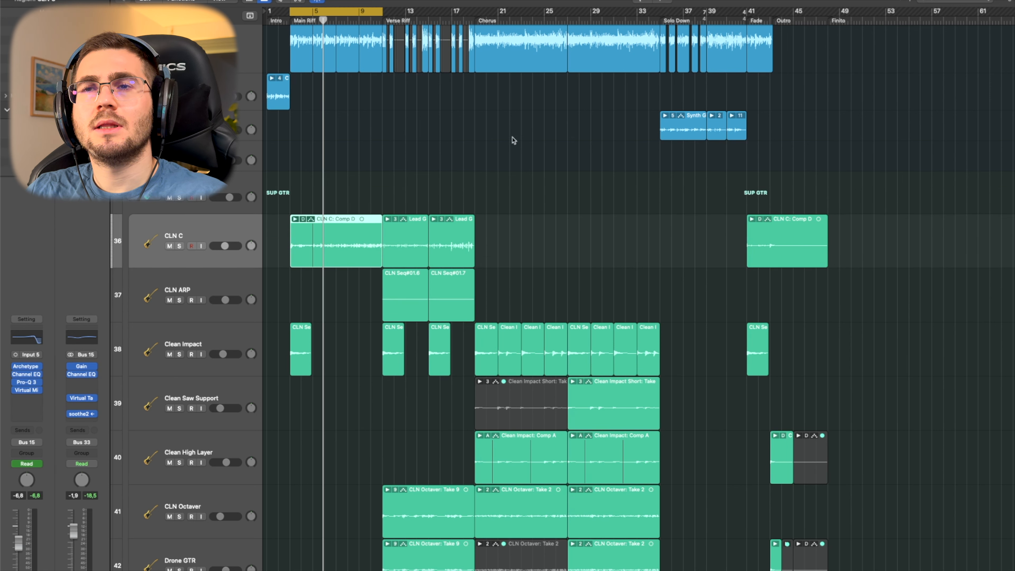
{"action": "double_click", "coordinate": [184, 238]}
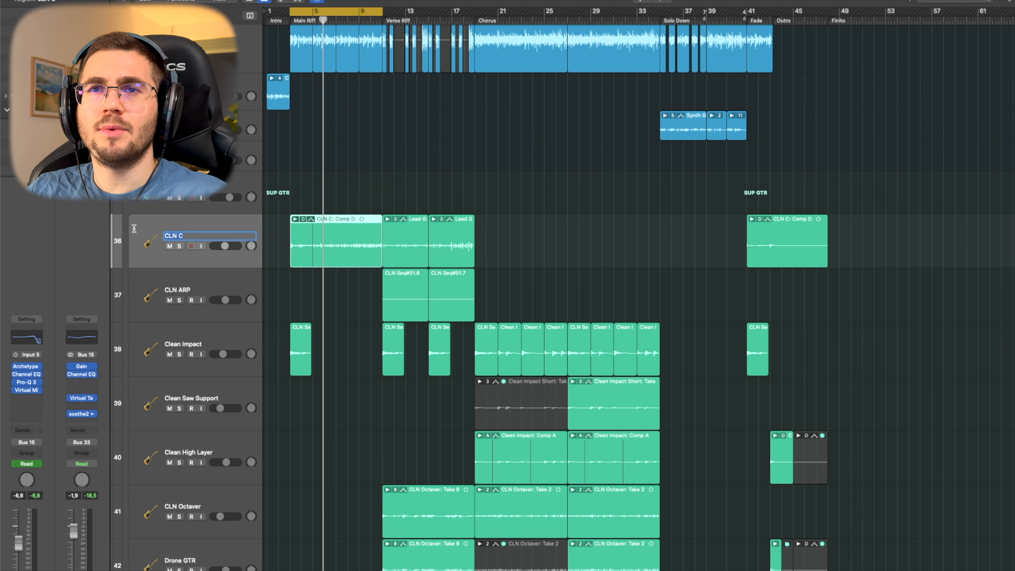
{"action": "left_click", "coordinate": [205, 236]}
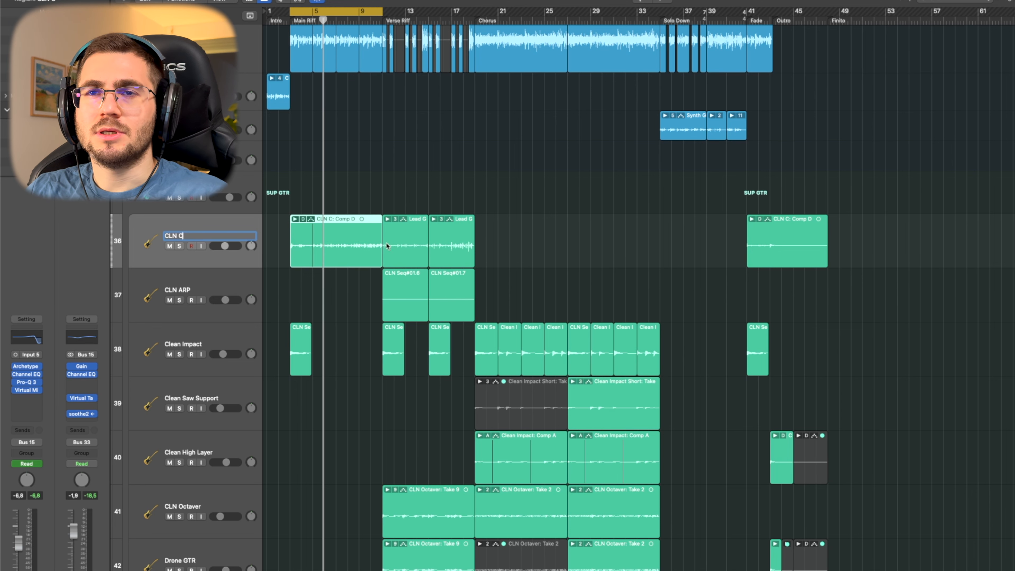
{"action": "left_click", "coordinate": [568, 240]}
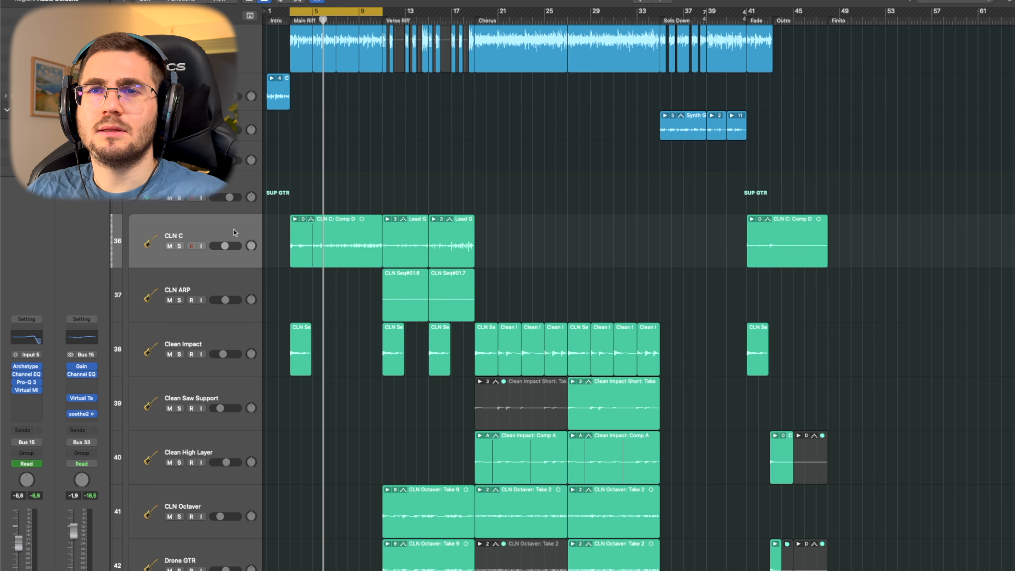
Select the CLN C track and play it soloed through the Main Riff and the Verse Riff, and turn the solo off.
{"action": "left_click", "coordinate": [235, 231]}
{"action": "scroll", "coordinate": [347, 227], "scroll_direction": "down", "scroll_amount": 2}
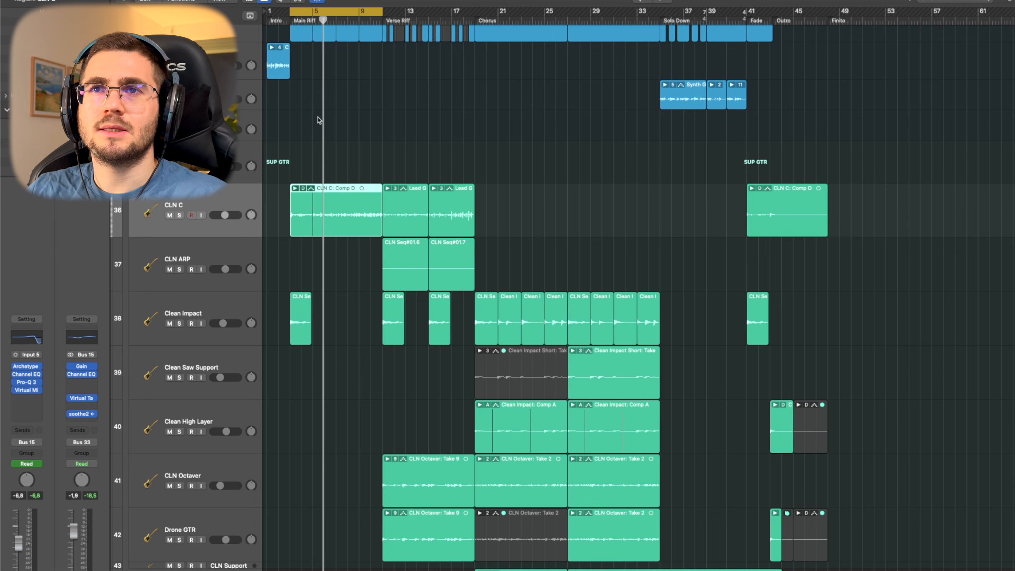
{"action": "key", "text": "s"}
{"action": "key", "text": "space"}
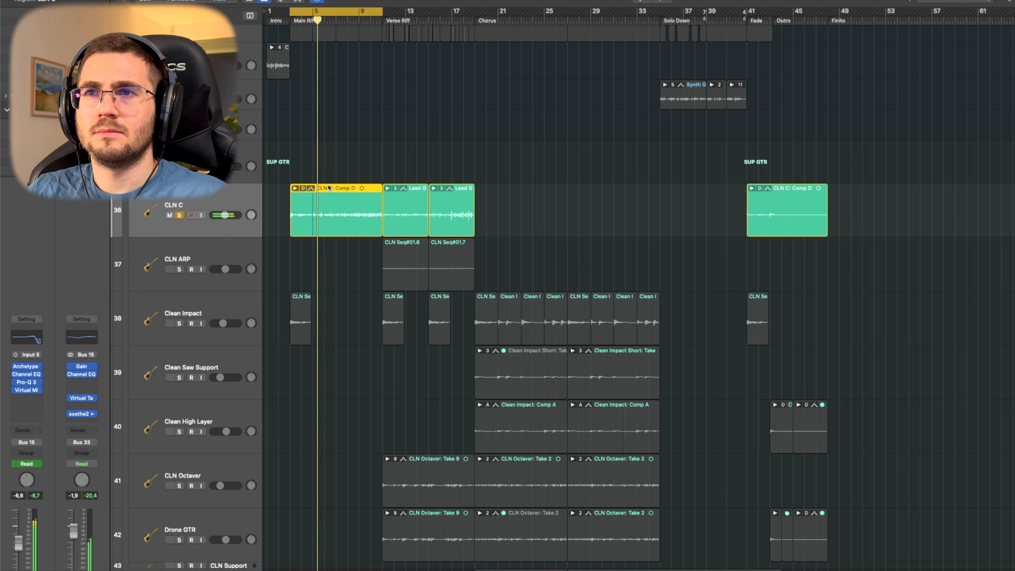
{"action": "left_click", "coordinate": [464, 20]}
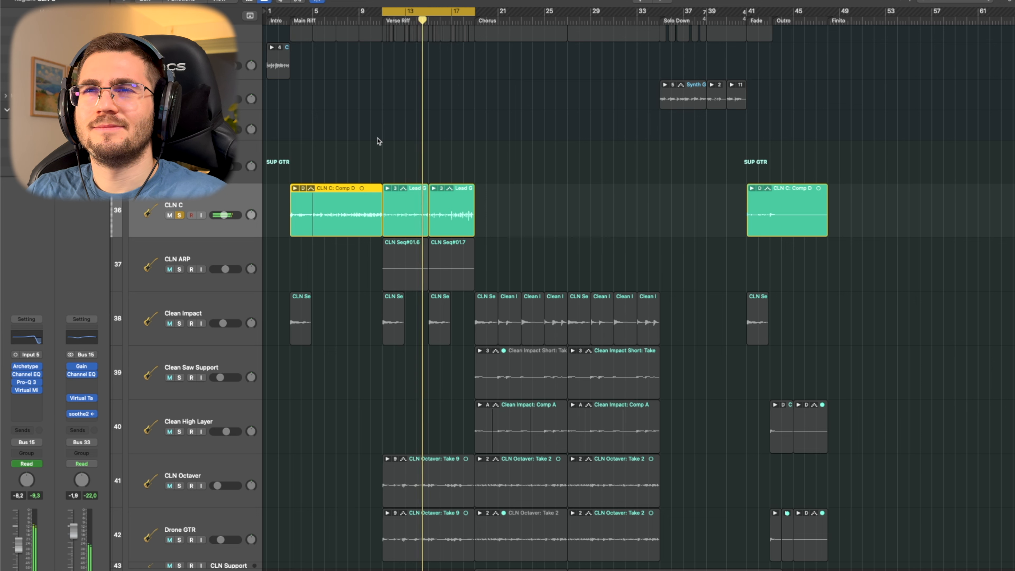
{"action": "key", "text": "s"}
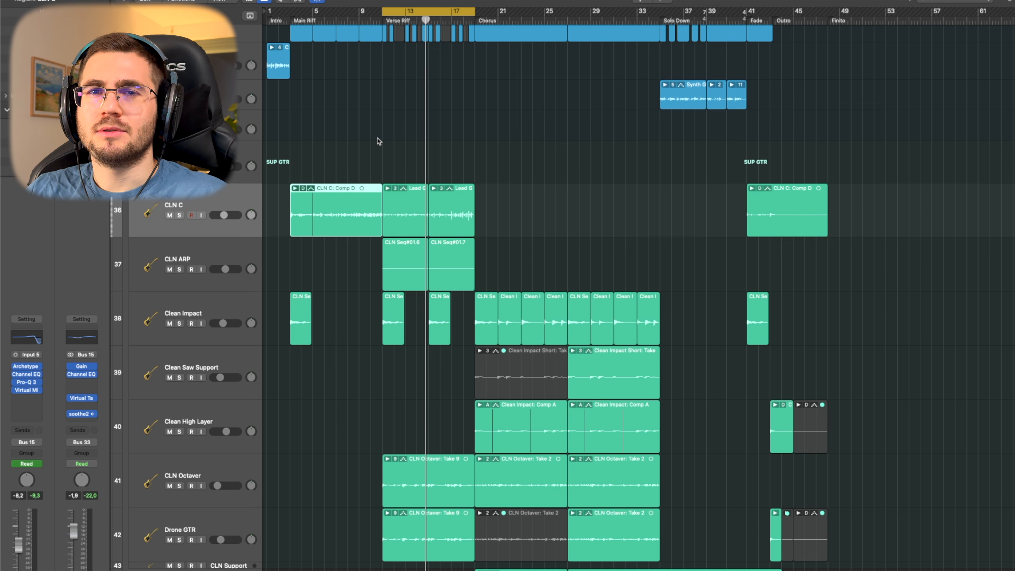
{"action": "left_click", "coordinate": [495, 224]}
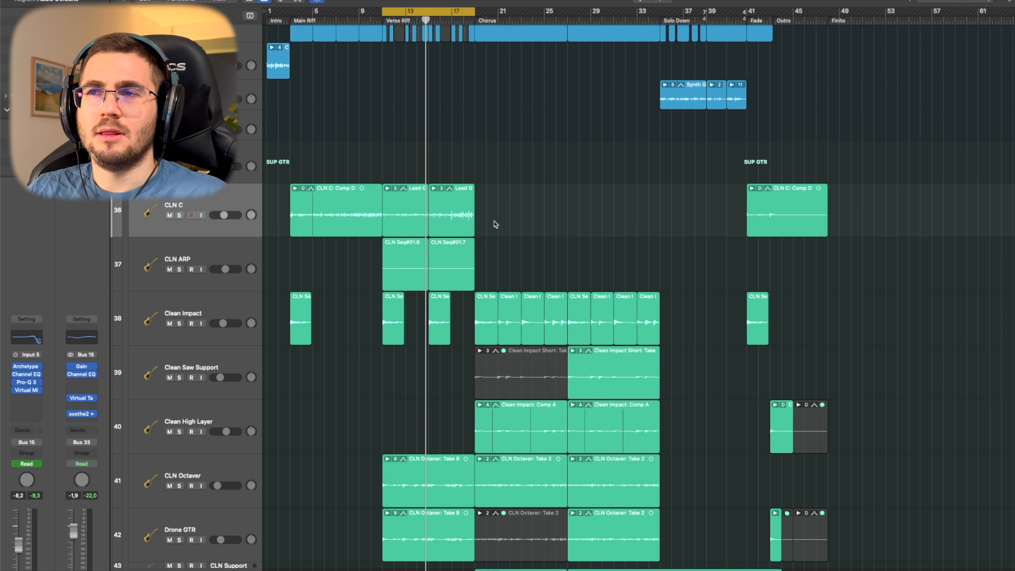
Select the CLN ARP track, examine its Archetype Rabea Overlord Synth settings, and close the plug-in.
{"action": "left_click", "coordinate": [191, 258]}
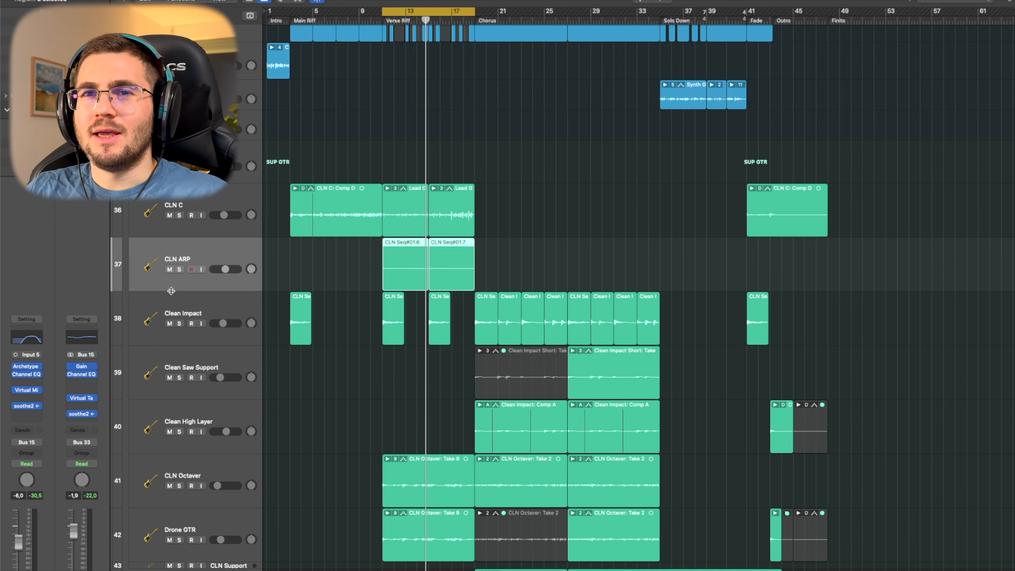
{"action": "left_click", "coordinate": [27, 366]}
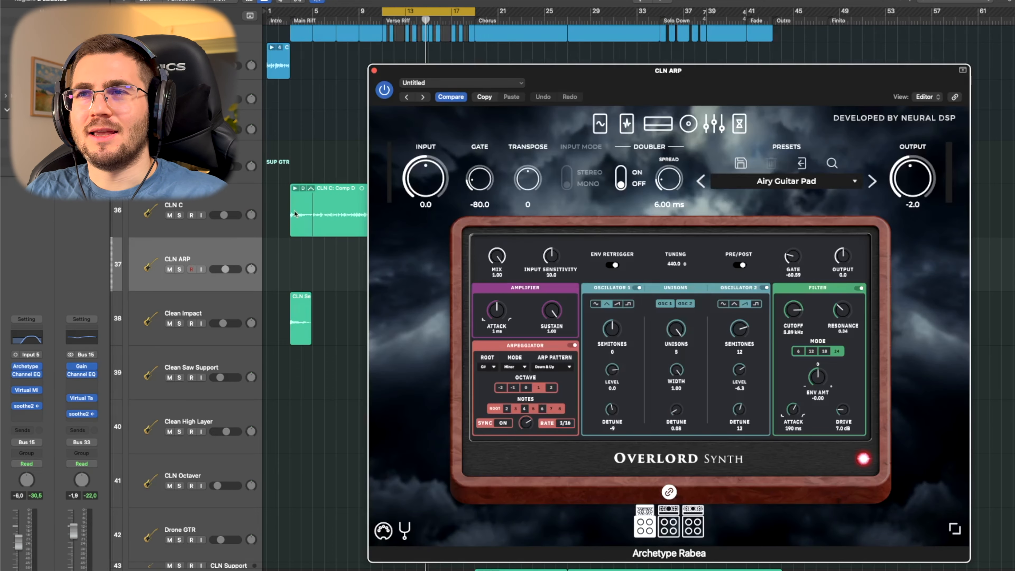
{"action": "left_click_drag", "start_coordinate": [675, 82], "coordinate": [617, 71]}
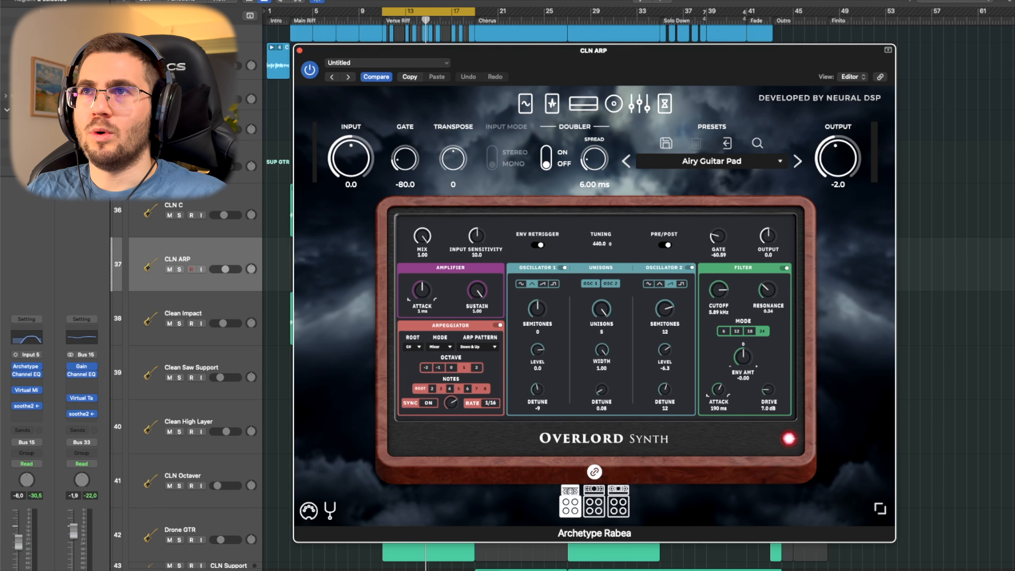
{"action": "left_click_drag", "start_coordinate": [597, 69], "coordinate": [646, 63]}
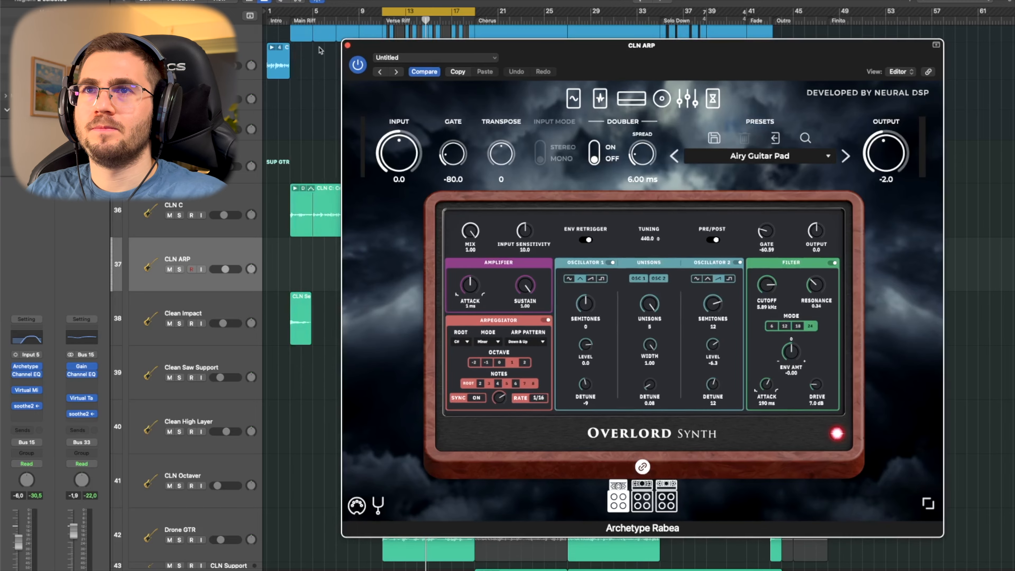
{"action": "left_click", "coordinate": [348, 45]}
Examine the volume automation on the OH and Drum Bus tracks, and hide the automation before returning to the support guitars.
{"action": "scroll", "coordinate": [360, 104], "scroll_direction": "up", "scroll_amount": 20}
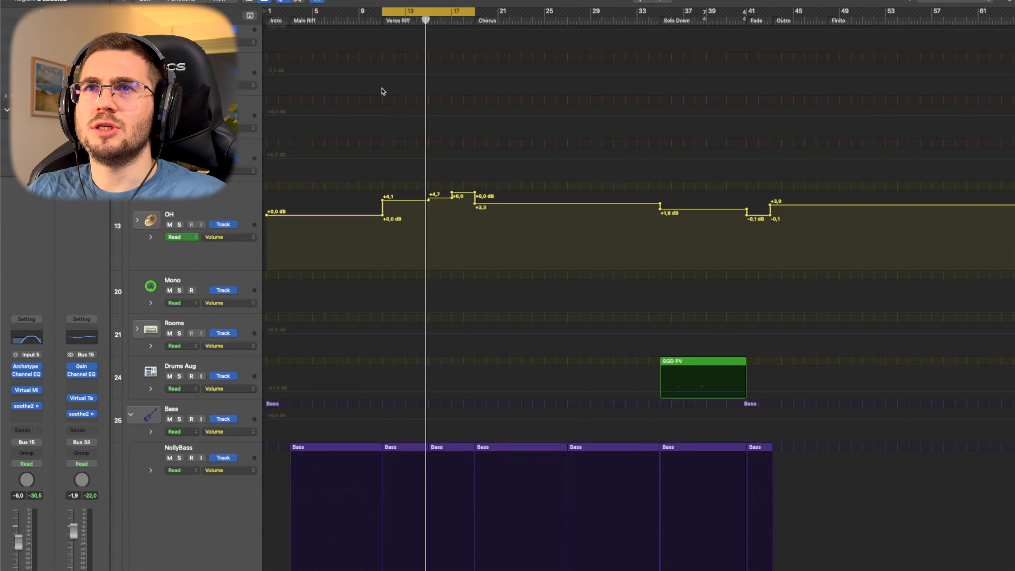
{"action": "scroll", "coordinate": [331, 122], "scroll_direction": "up", "scroll_amount": 15}
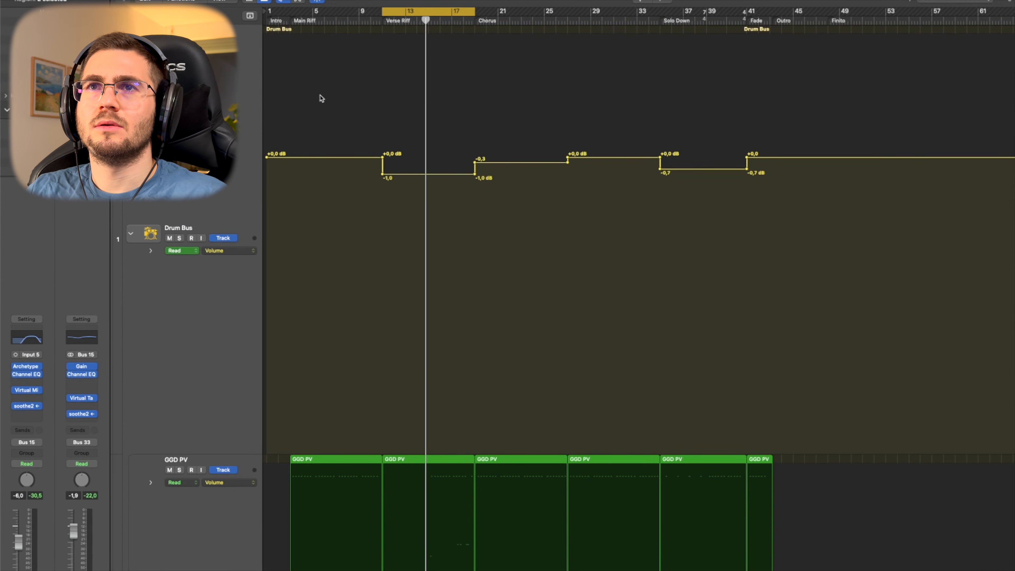
{"action": "key", "text": "a"}
{"action": "scroll", "coordinate": [319, 92], "scroll_direction": "down", "scroll_amount": 10}
{"action": "scroll", "coordinate": [319, 93], "scroll_direction": "down", "scroll_amount": 10}
{"action": "scroll", "coordinate": [318, 92], "scroll_direction": "down", "scroll_amount": 5}
Examine CLN ARP's Channel EQ alongside its Archetype Rabea, and close both plug-ins.
{"action": "left_click", "coordinate": [26, 367]}
{"action": "left_click", "coordinate": [26, 374]}
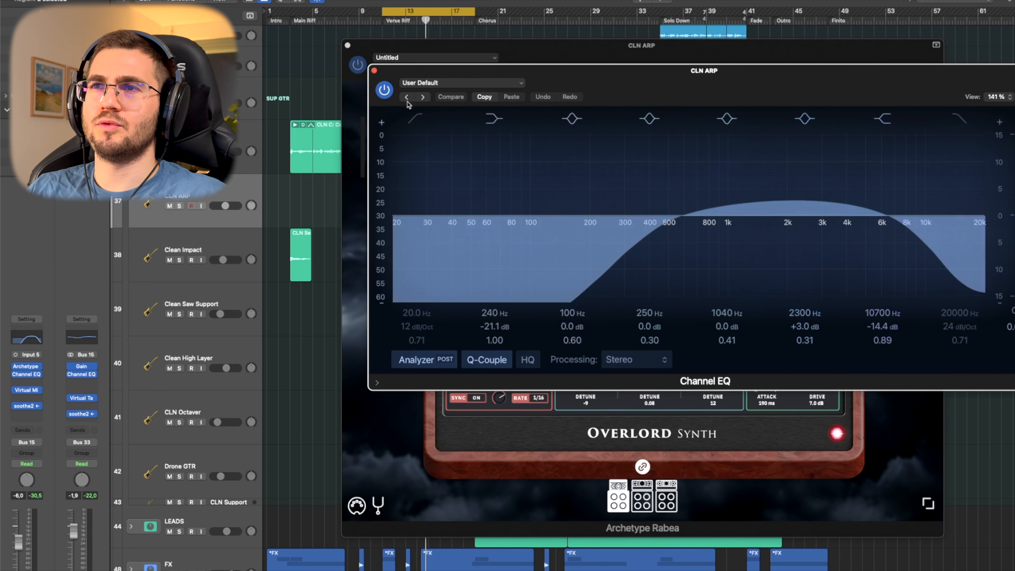
{"action": "left_click", "coordinate": [375, 71]}
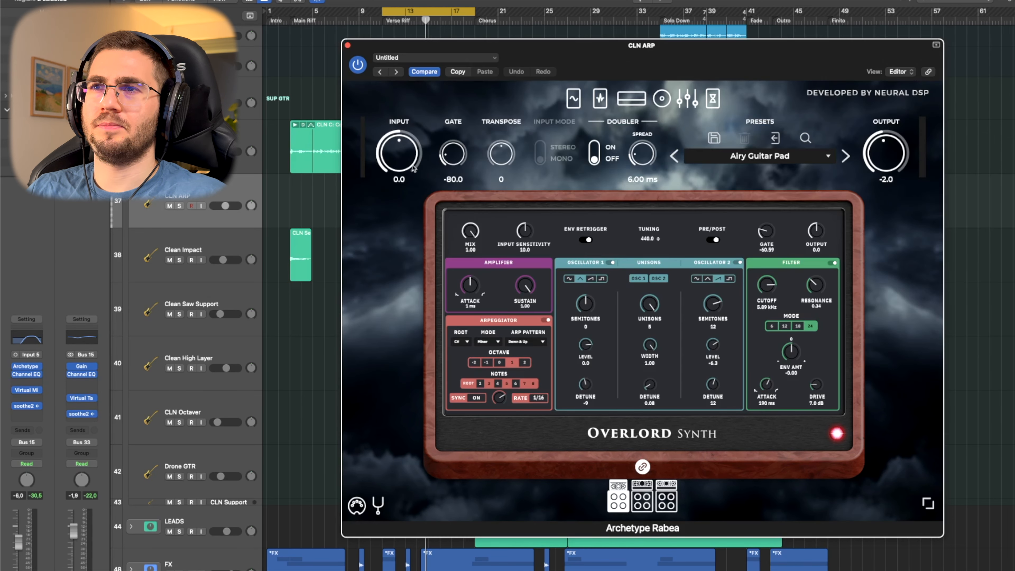
{"action": "left_click", "coordinate": [348, 45]}
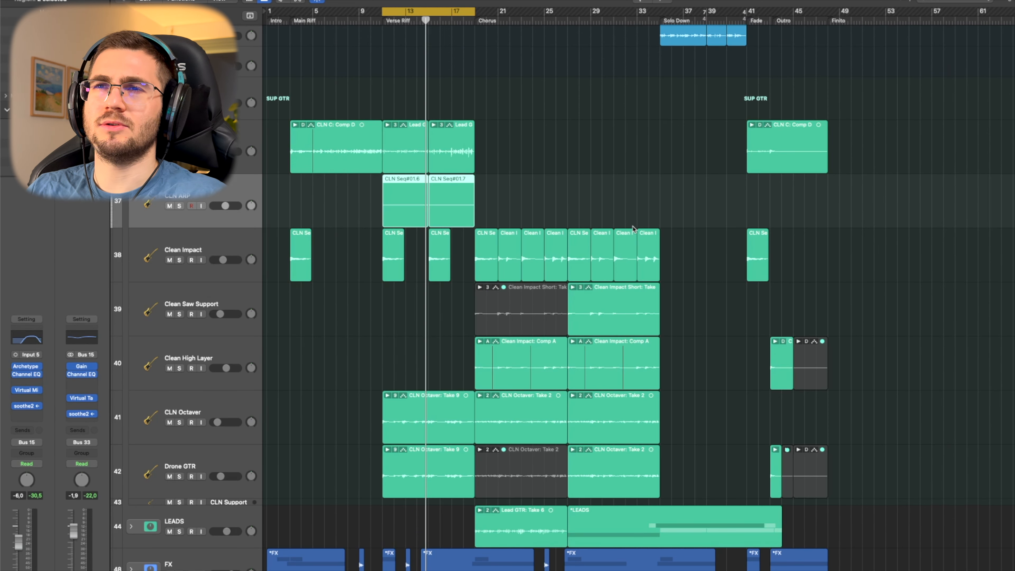
Play the CLN ARP track soloed from the start of the Verse Riff, turn the solo off, and stop playback.
{"action": "key", "text": "alt+comma"}
{"action": "key", "text": "s"}
{"action": "key", "text": "space"}
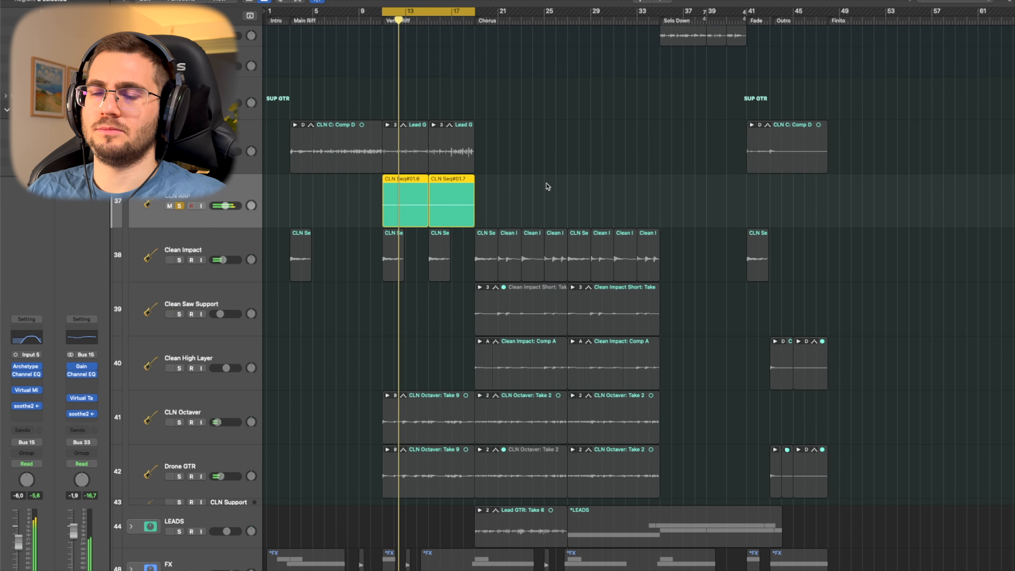
{"action": "key", "text": "s"}
{"action": "key", "text": "space"}
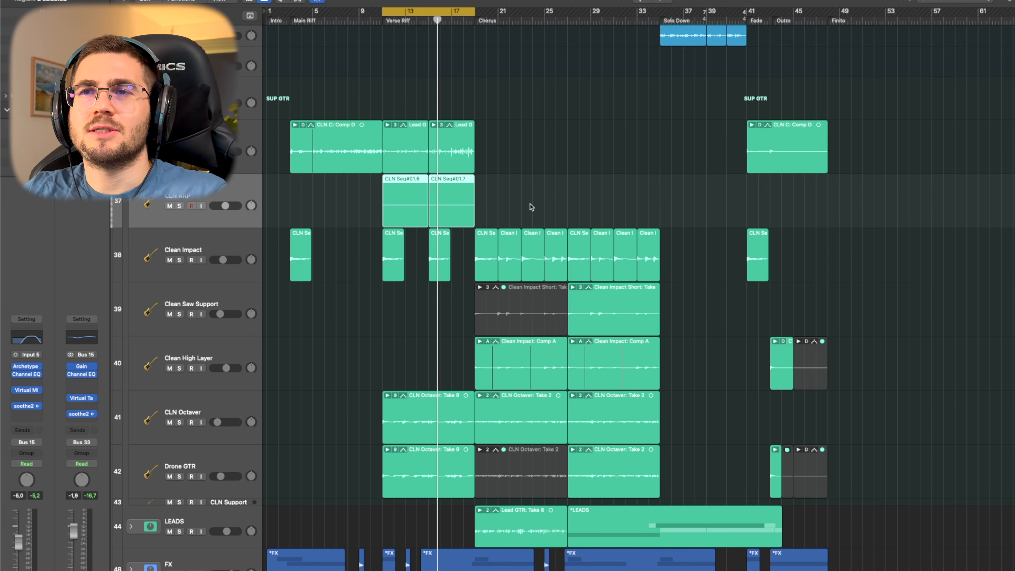
Select the Clean Impact track, examine its Channel EQ and Virtual Mix Rack, and close each plug-in.
{"action": "left_click", "coordinate": [208, 274]}
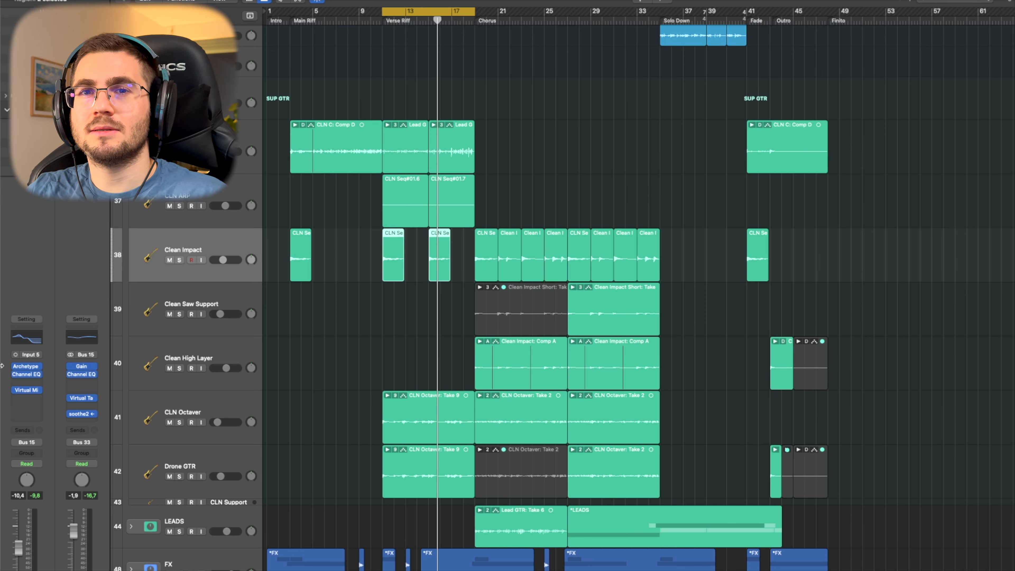
{"action": "left_click", "coordinate": [17, 341]}
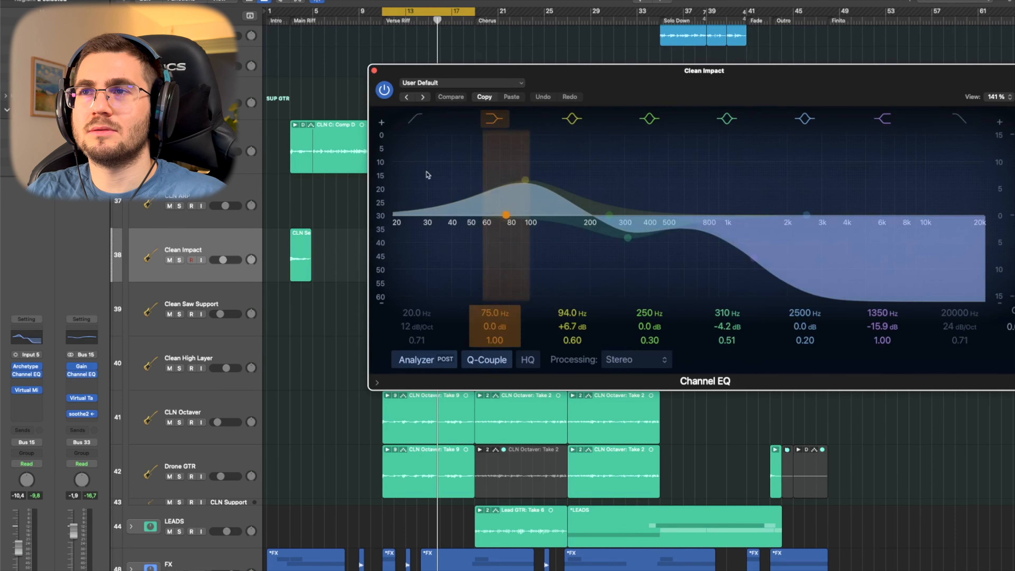
{"action": "left_click", "coordinate": [374, 71]}
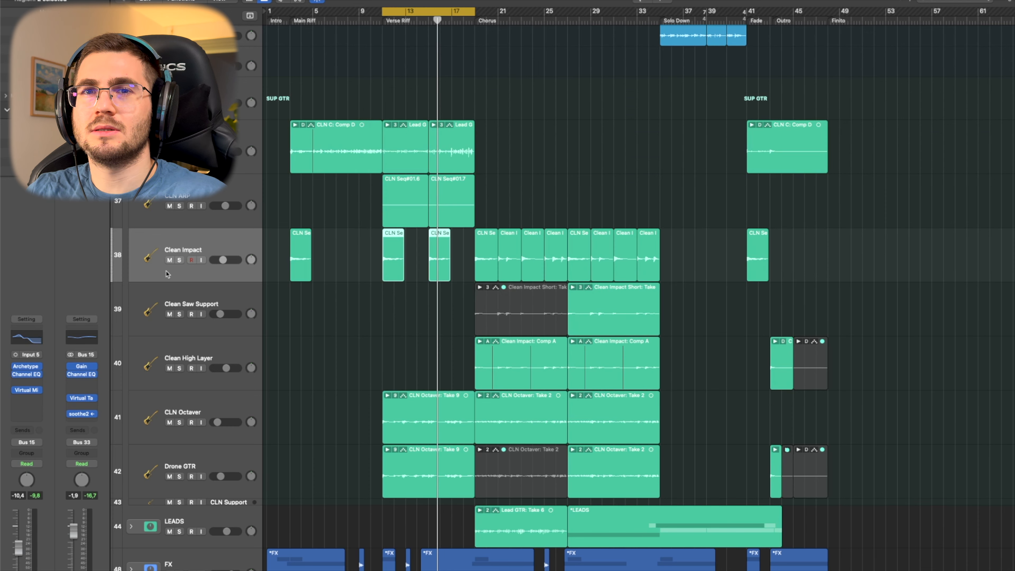
{"action": "left_click", "coordinate": [30, 391]}
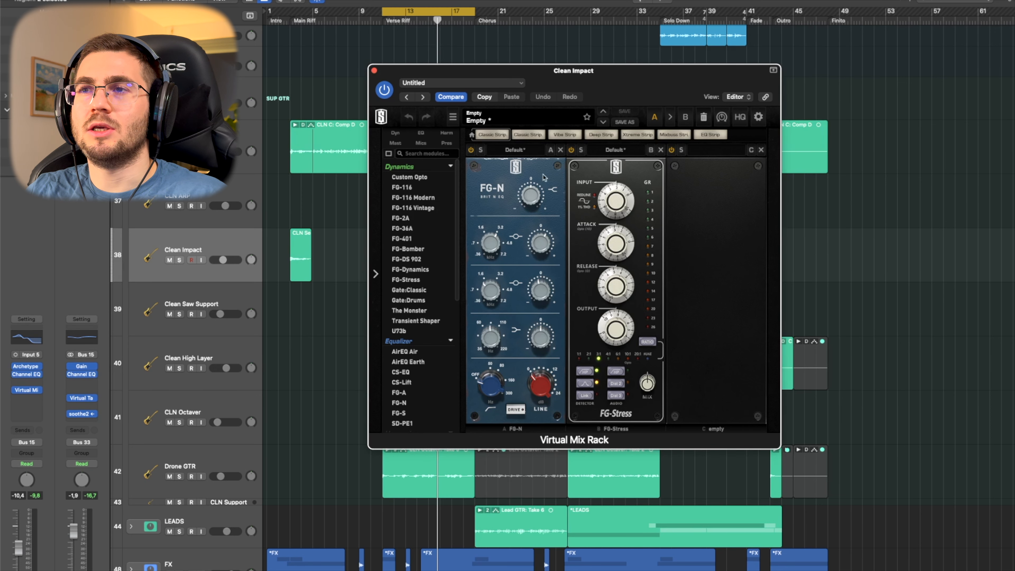
{"action": "left_click", "coordinate": [374, 71]}
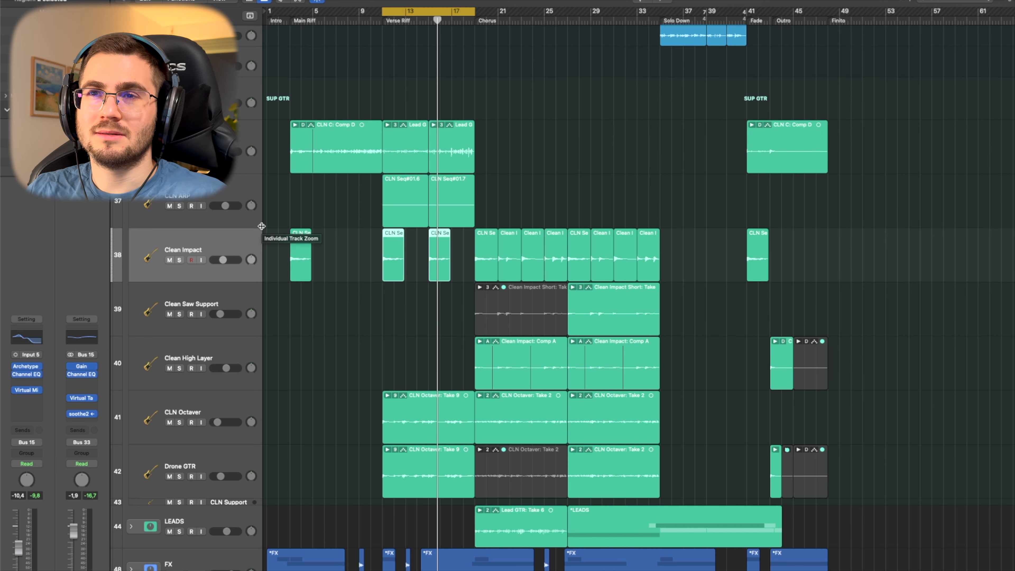
Play the Clean Impact track soloed within the Verse Riff cycle, turn the solo off, and stop playback.
{"action": "key", "text": "s"}
{"action": "key", "text": "space"}
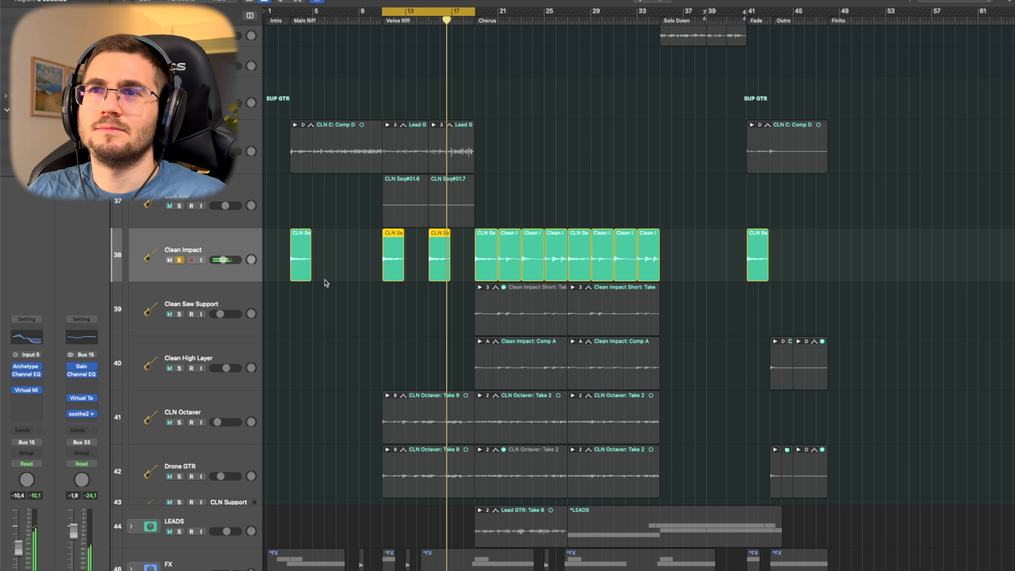
{"action": "key", "text": "s"}
{"action": "key", "text": "space"}
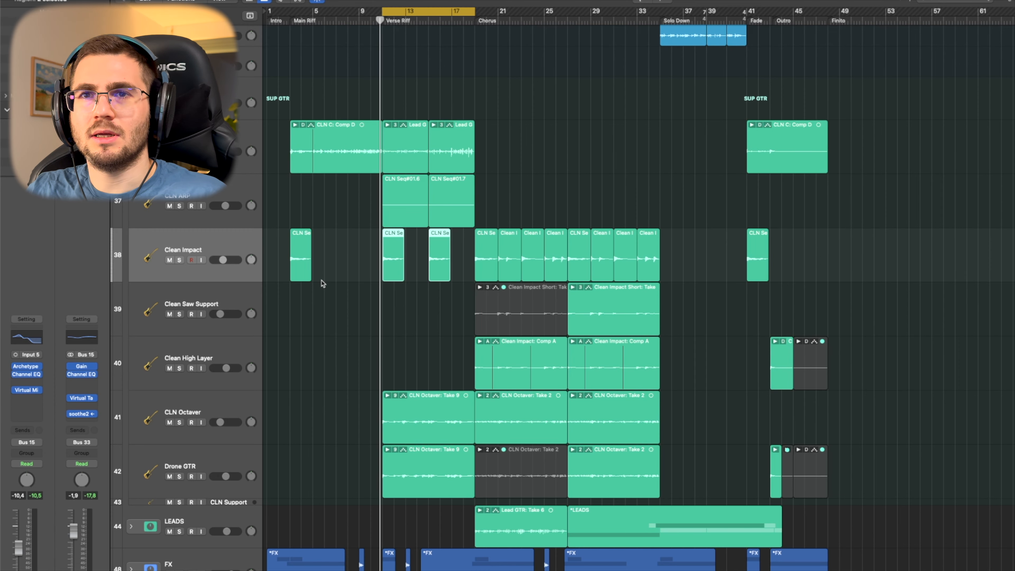
Examine Clean Impact's Archetype Rabea synth settings, close the plug-in, and clear the region selection.
{"action": "left_click", "coordinate": [28, 367]}
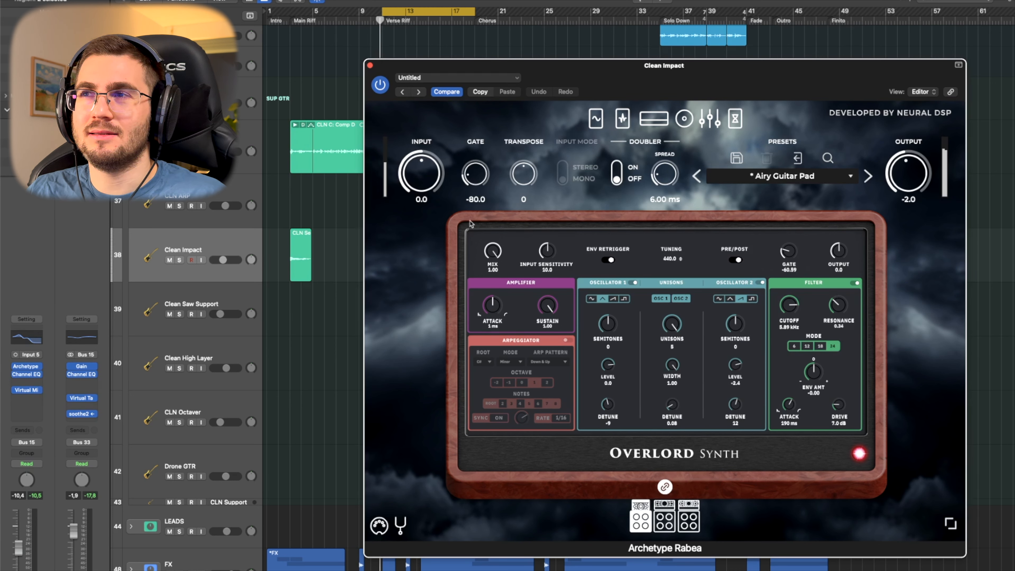
{"action": "left_click", "coordinate": [371, 66]}
{"action": "left_click", "coordinate": [358, 303]}
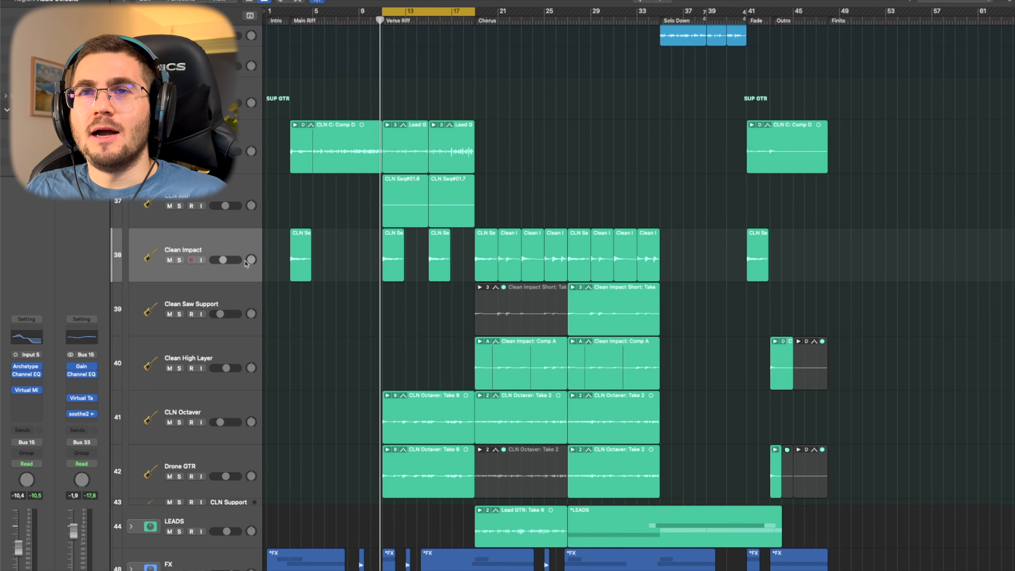
Move the playback cycle to the second half of the Chorus and examine the Clean Saw Support track's Archetype Rabea.
{"action": "left_click", "coordinate": [435, 18]}
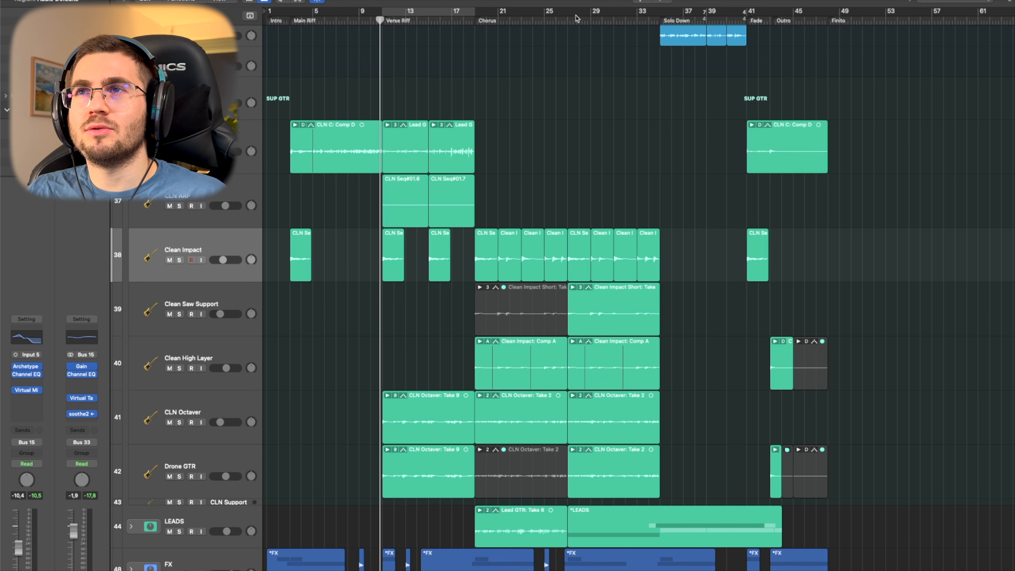
{"action": "left_click_drag", "start_coordinate": [576, 18], "coordinate": [658, 17]}
{"action": "left_click", "coordinate": [162, 322]}
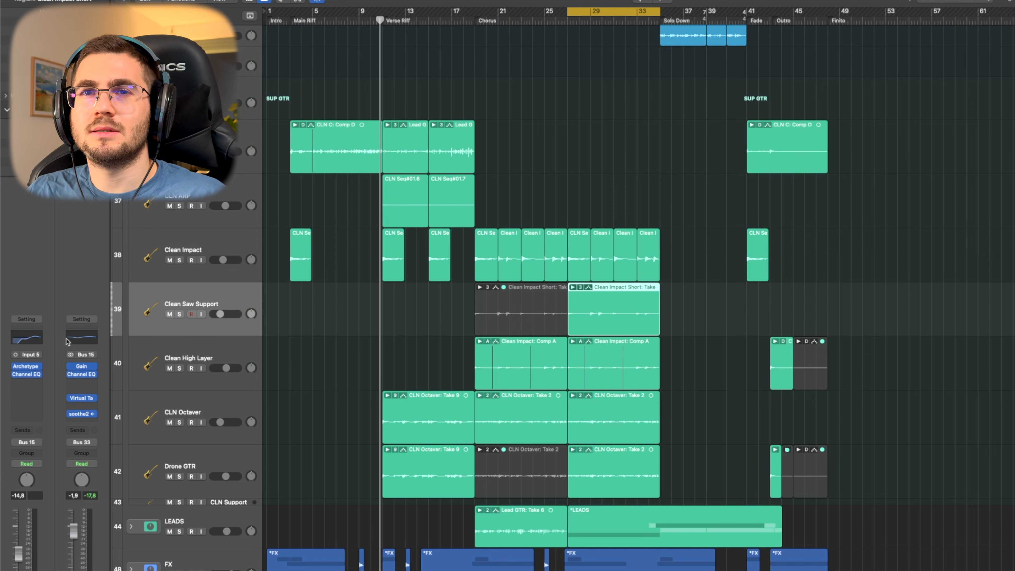
{"action": "left_click", "coordinate": [27, 367]}
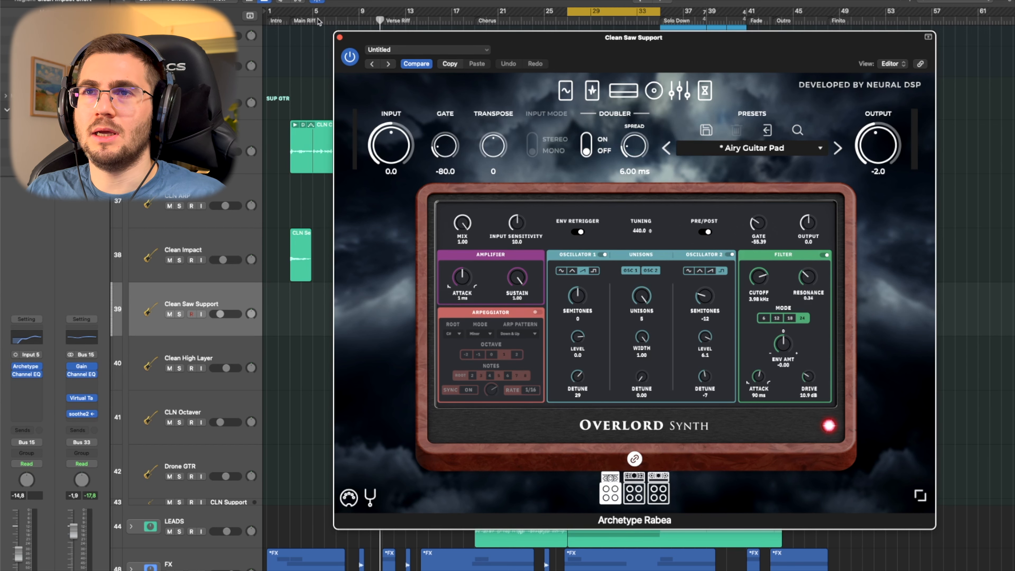
{"action": "left_click", "coordinate": [340, 39]}
Play the Clean Saw Support track soloed in the second half of the Chorus, and turn the solo off.
{"action": "key", "text": "ctrl+s"}
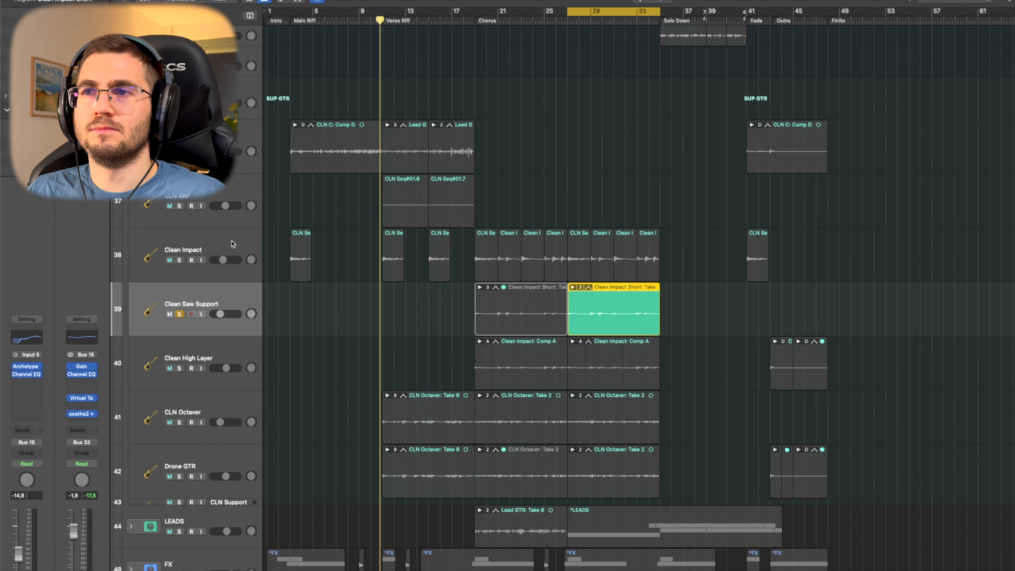
{"action": "key", "text": "space"}
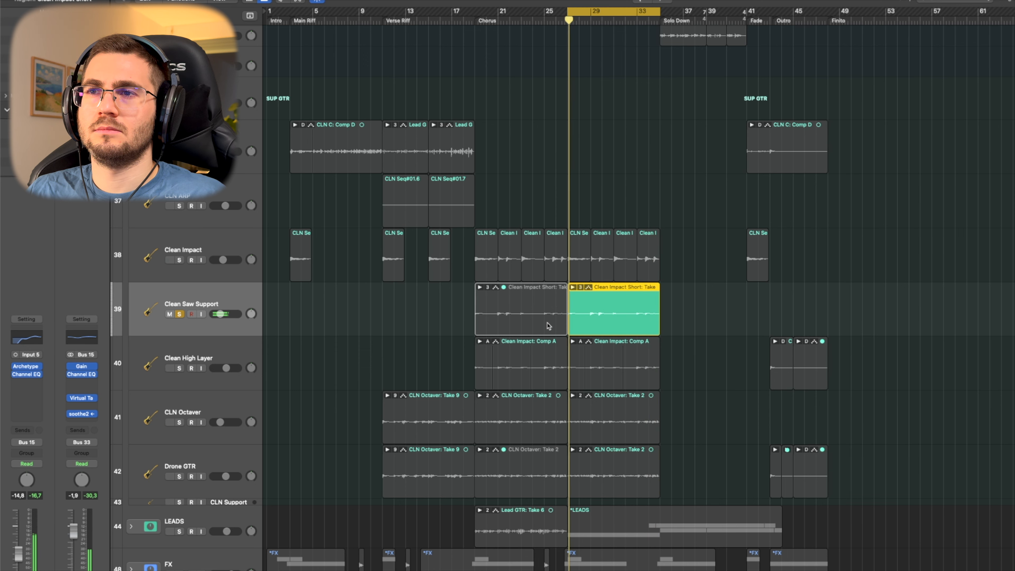
{"action": "key", "text": "s"}
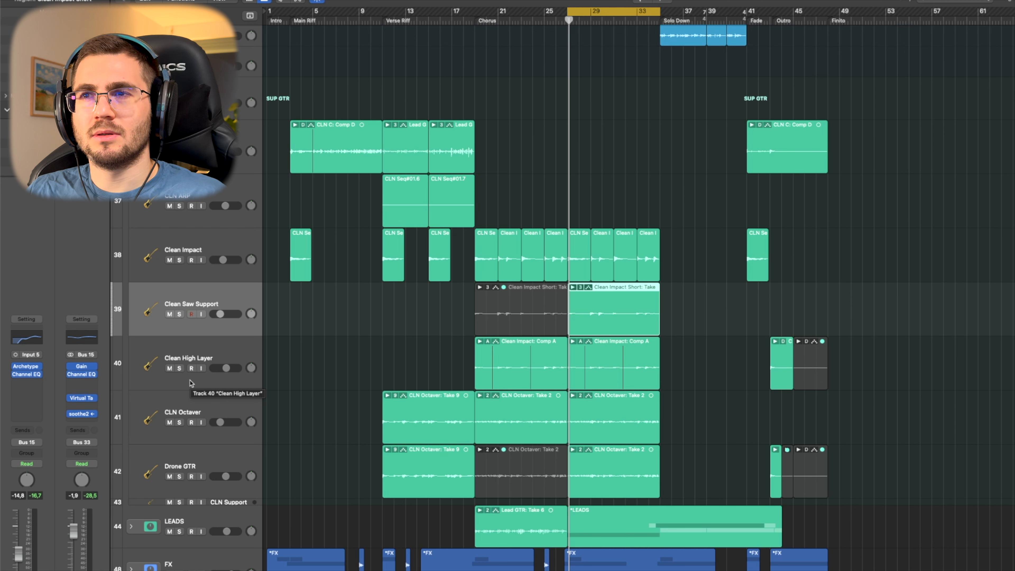
Inspect the muted first-half Chorus regions on Clean Saw Support and Drone GTR, and clear the selection.
{"action": "left_click", "coordinate": [446, 325]}
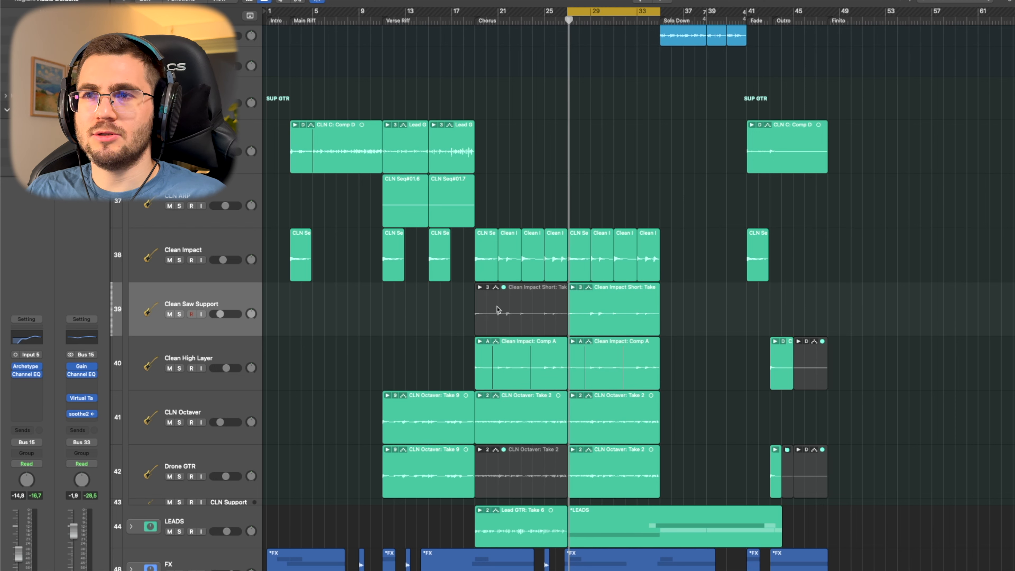
{"action": "left_click", "coordinate": [542, 316]}
{"action": "left_click", "coordinate": [530, 469]}
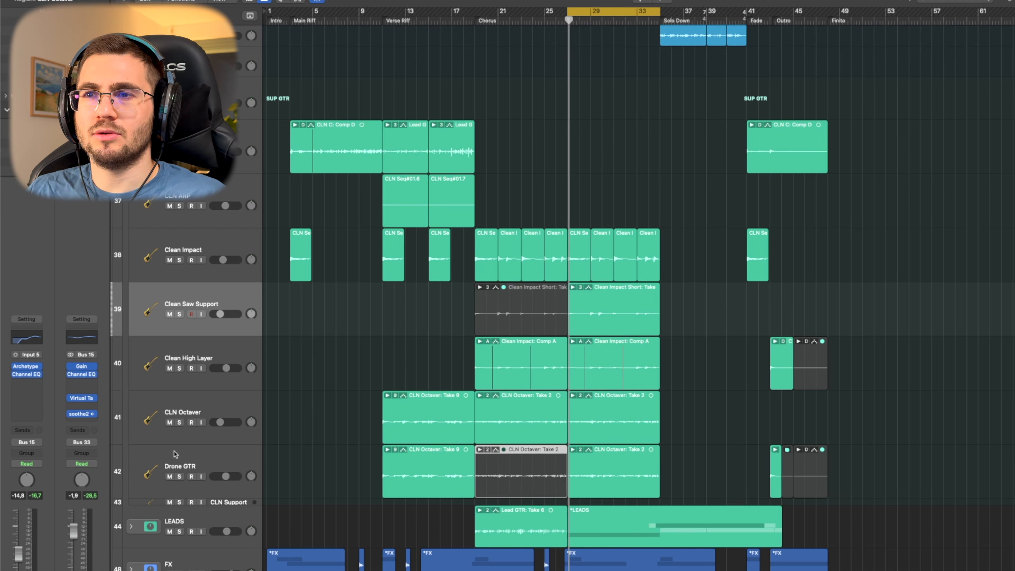
{"action": "left_click", "coordinate": [454, 320]}
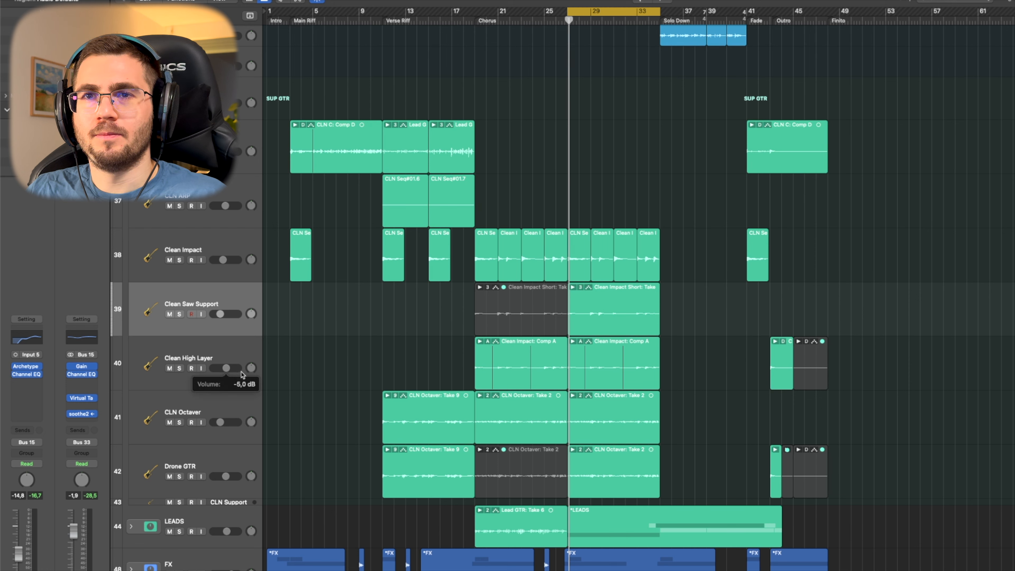
Select the Clean High Layer track and play it soloed in the second half of the Chorus, and turn the solo off.
{"action": "left_click", "coordinate": [247, 336]}
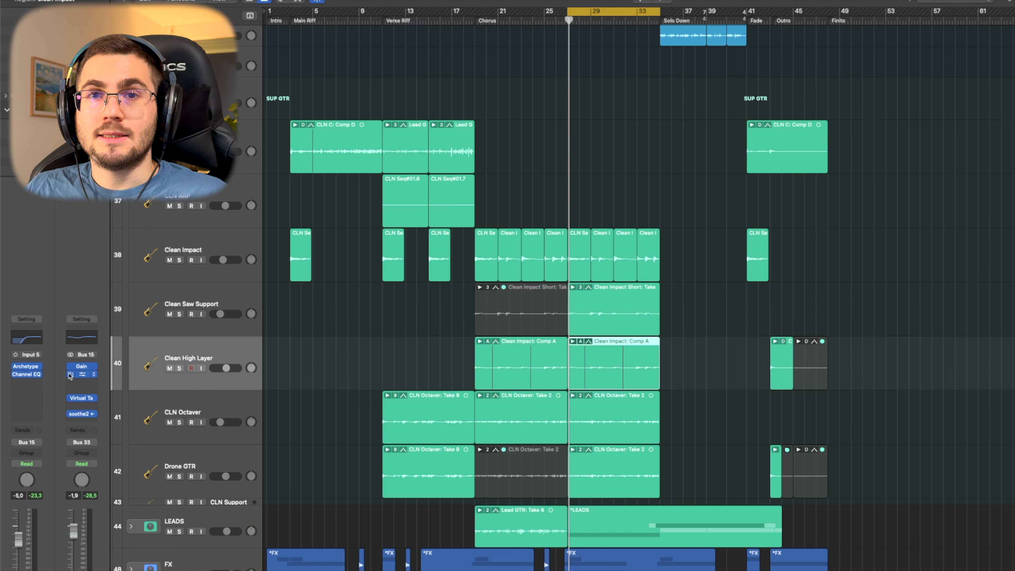
{"action": "mouse_move", "coordinate": [32, 370]}
{"action": "key", "text": "s"}
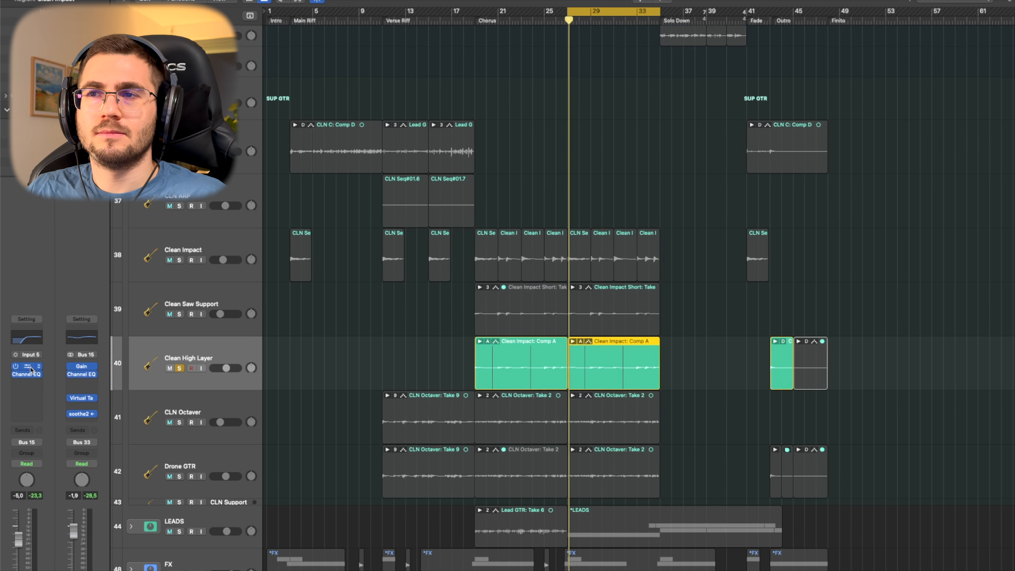
{"action": "key", "text": "space"}
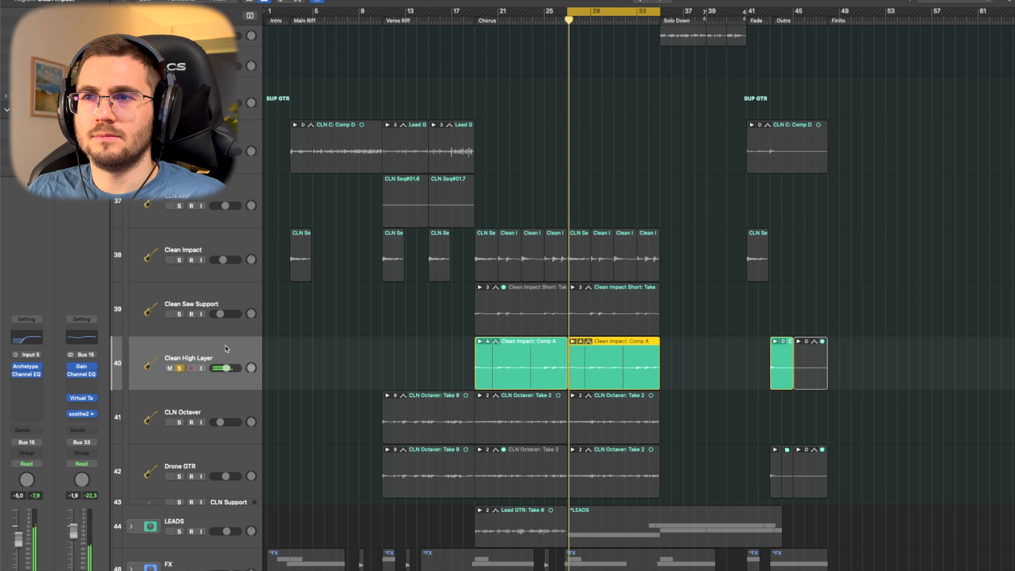
{"action": "key", "text": "space"}
{"action": "key", "text": "s"}
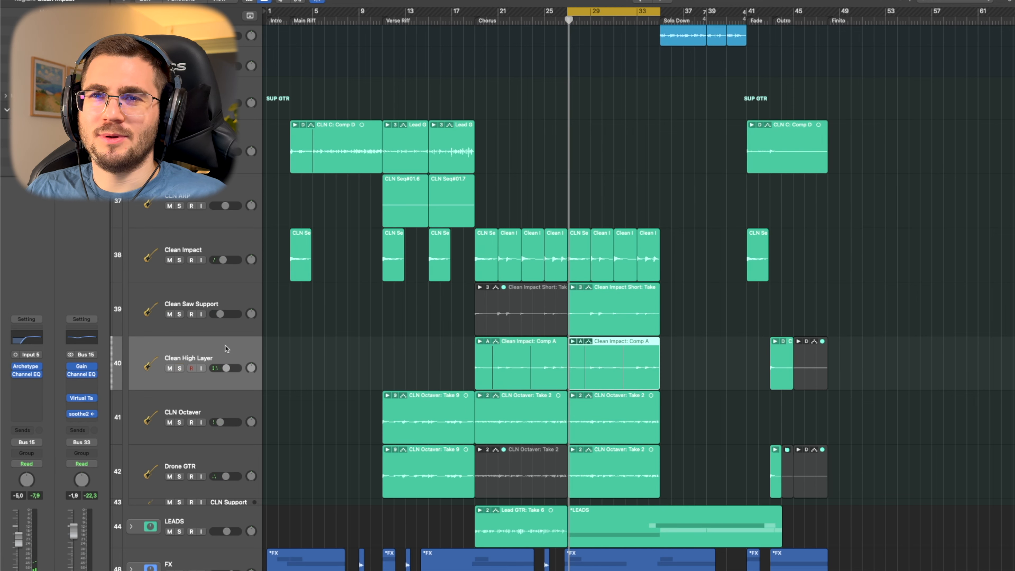
Examine the Clean High Layer track's Archetype Rabea synth and Channel EQ settings, and close both plug-ins.
{"action": "left_click", "coordinate": [27, 367]}
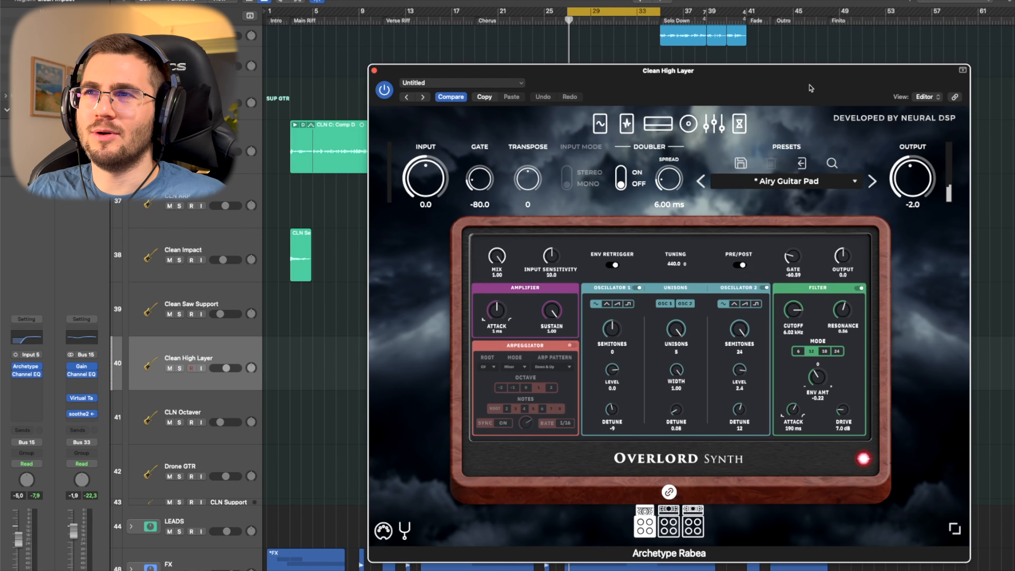
{"action": "left_click_drag", "start_coordinate": [801, 96], "coordinate": [778, 90]}
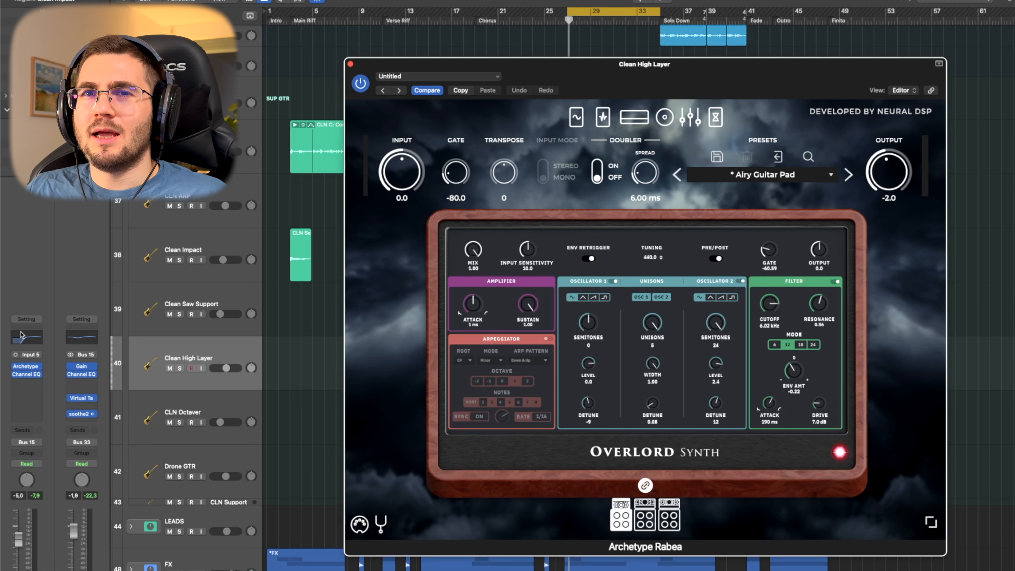
{"action": "left_click", "coordinate": [23, 337]}
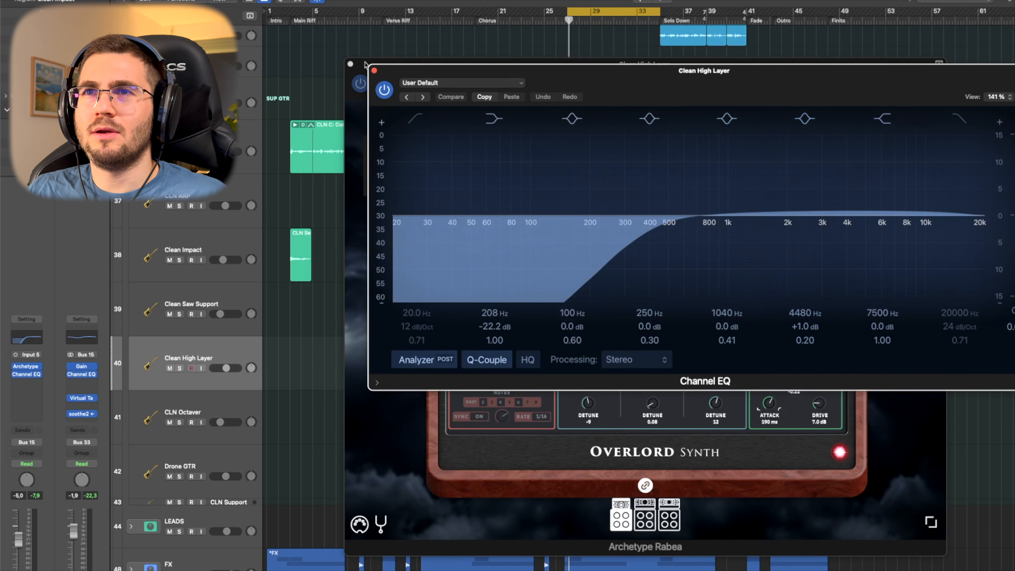
{"action": "left_click", "coordinate": [374, 70]}
{"action": "left_click_drag", "start_coordinate": [705, 76], "coordinate": [685, 78]}
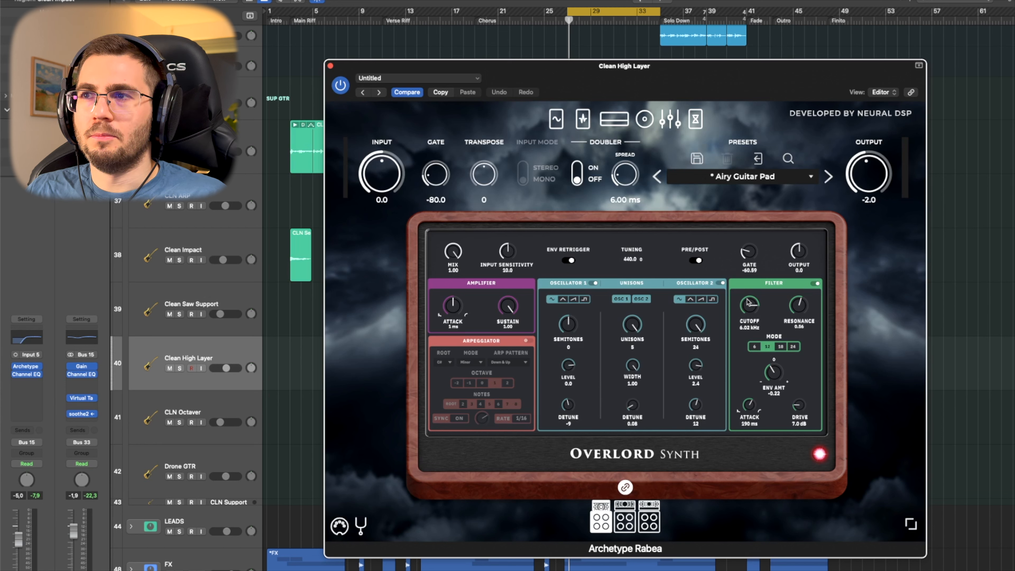
{"action": "left_click", "coordinate": [330, 65]}
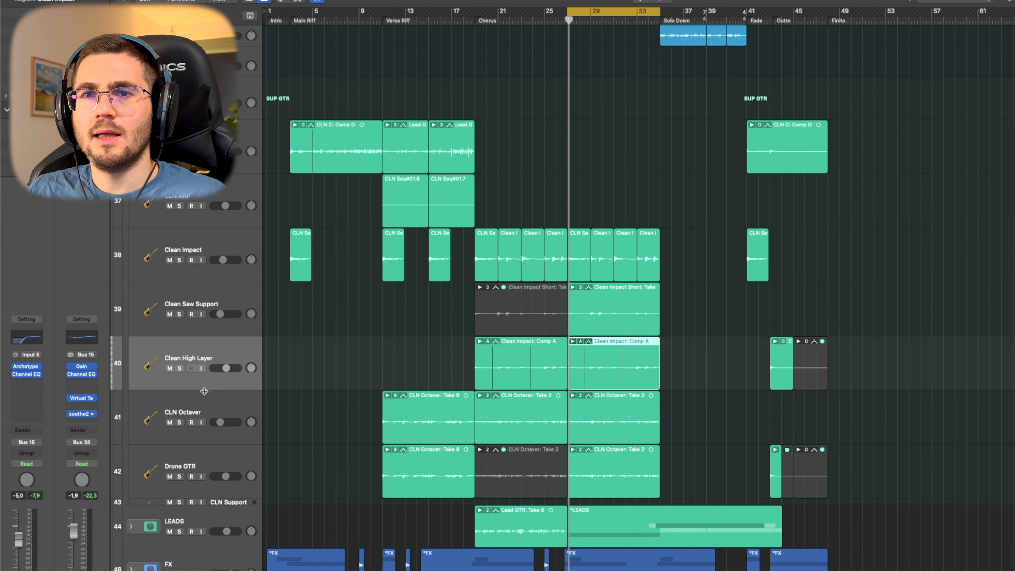
Play the CLN Octaver track soloed in the second half of the Chorus with its Archetype Rabea open, and turn the solo off.
{"action": "left_click", "coordinate": [199, 406]}
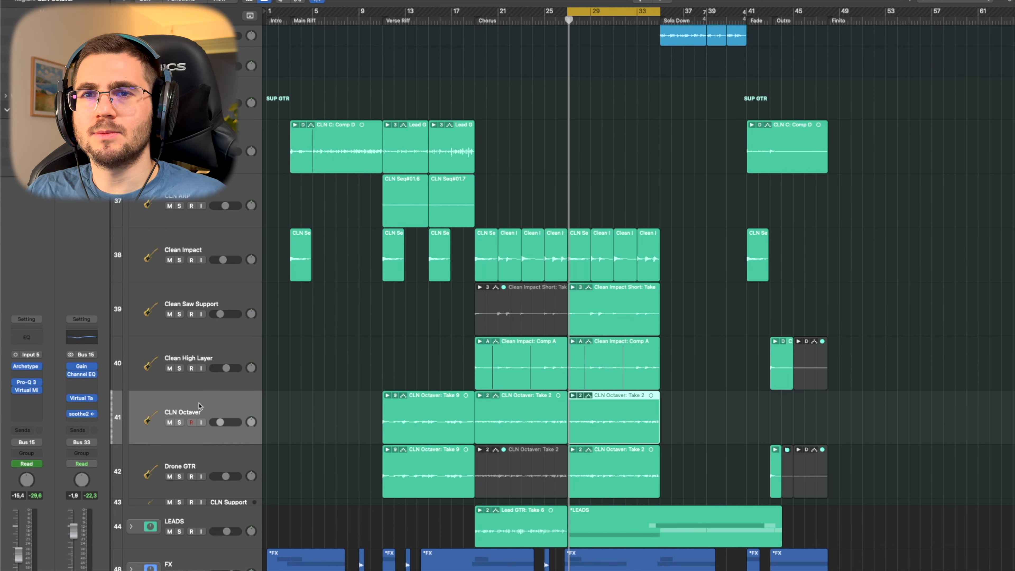
{"action": "left_click", "coordinate": [179, 422]}
{"action": "key", "text": "space"}
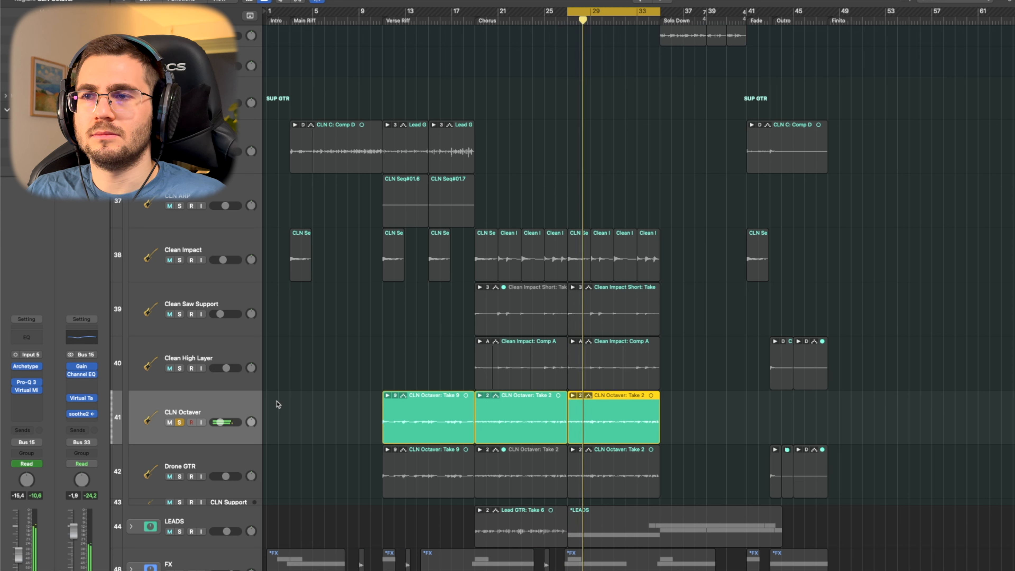
{"action": "left_click", "coordinate": [25, 365]}
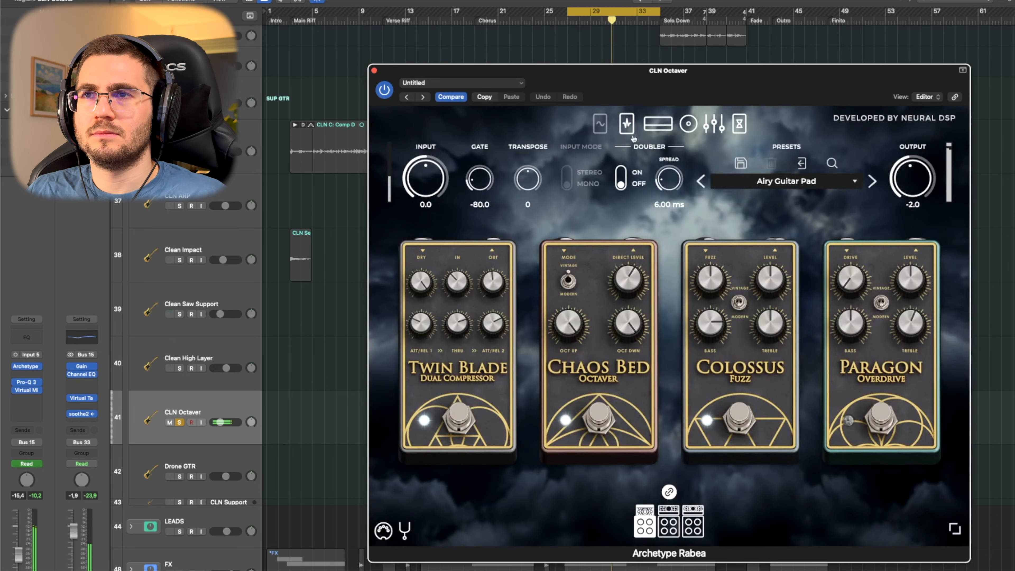
{"action": "left_click_drag", "start_coordinate": [704, 94], "coordinate": [640, 88]}
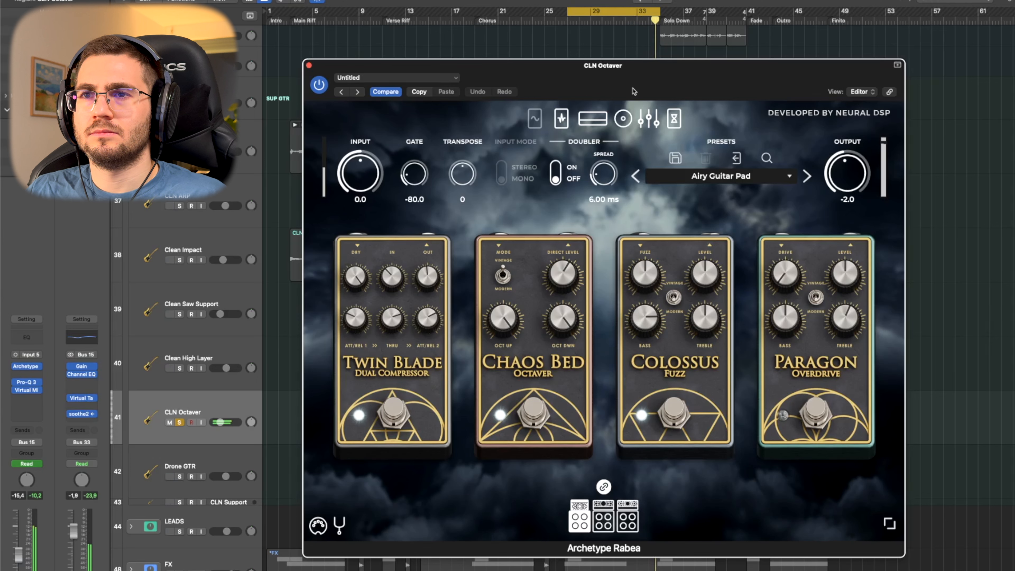
{"action": "key", "text": "s"}
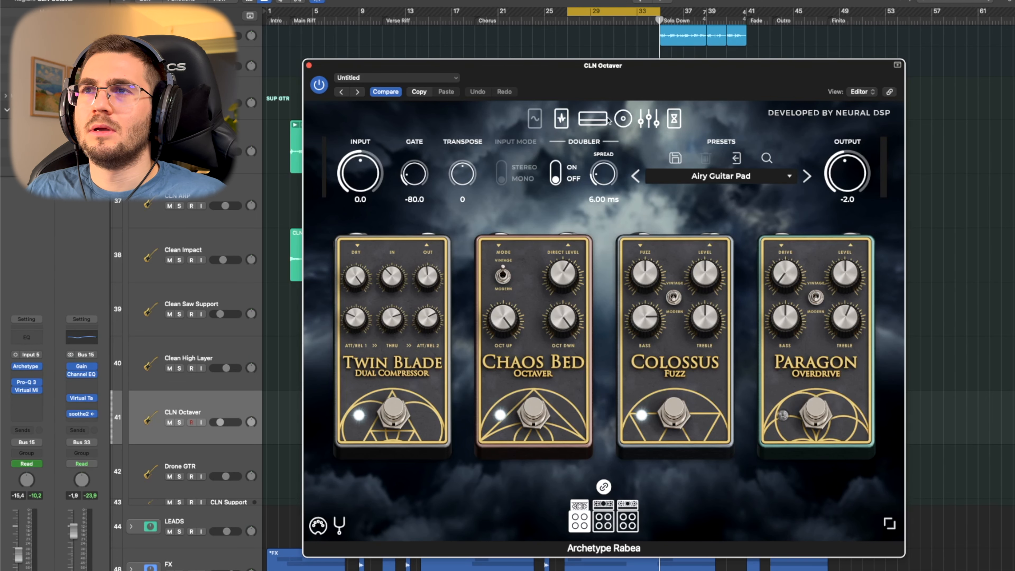
Examine the amp, EQ and delay/reverb sections of the CLN Octaver track's Archetype Rabea, and close the plug-in.
{"action": "left_click", "coordinate": [594, 119]}
{"action": "left_click", "coordinate": [561, 120]}
{"action": "left_click", "coordinate": [594, 119]}
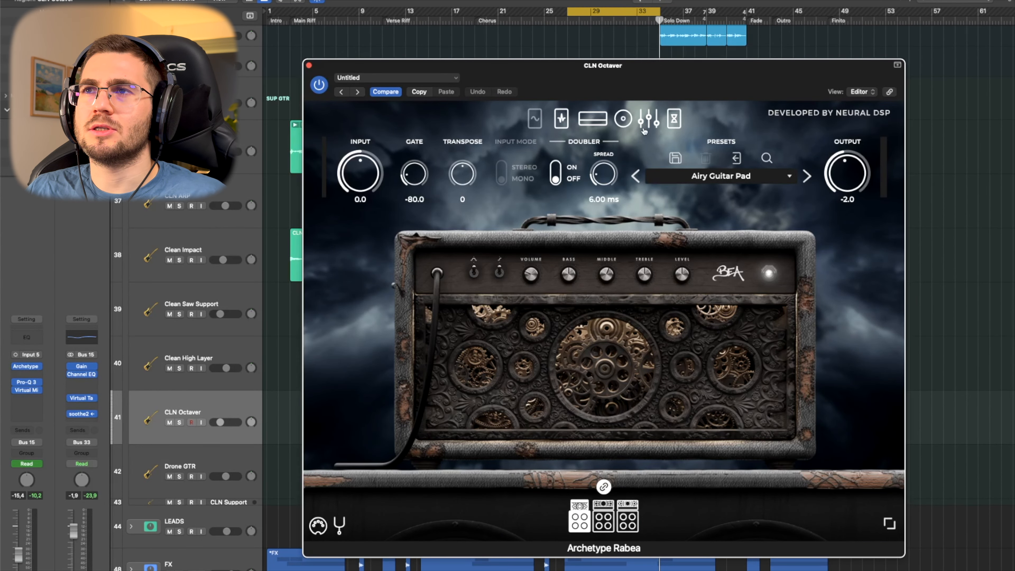
{"action": "left_click", "coordinate": [646, 120]}
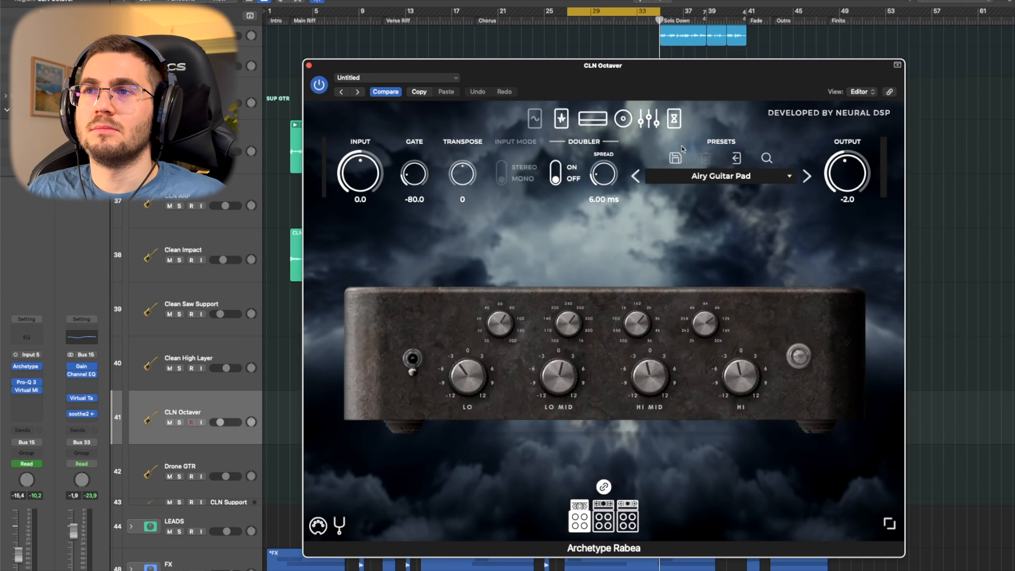
{"action": "left_click", "coordinate": [675, 118]}
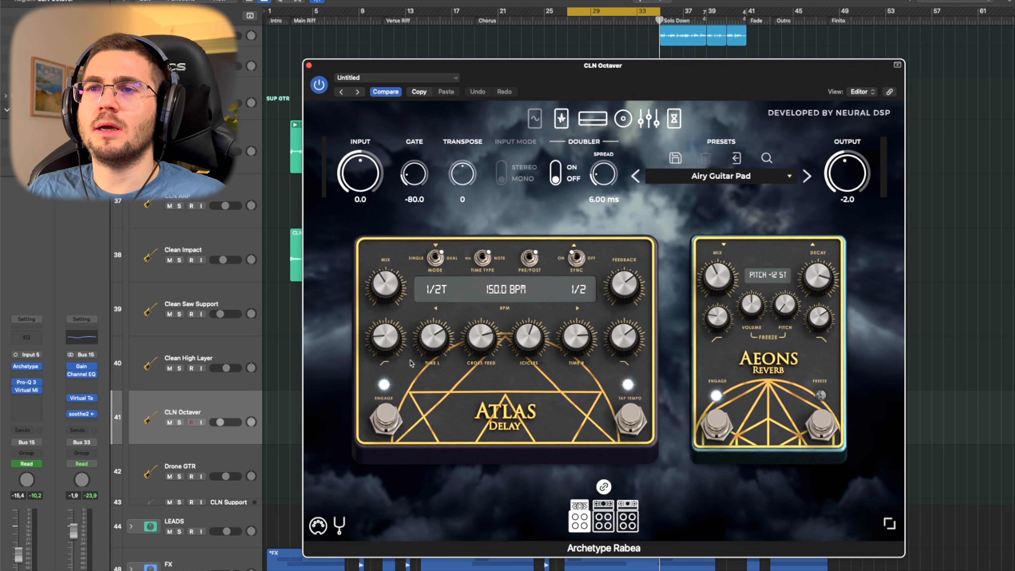
{"action": "left_click", "coordinate": [310, 66]}
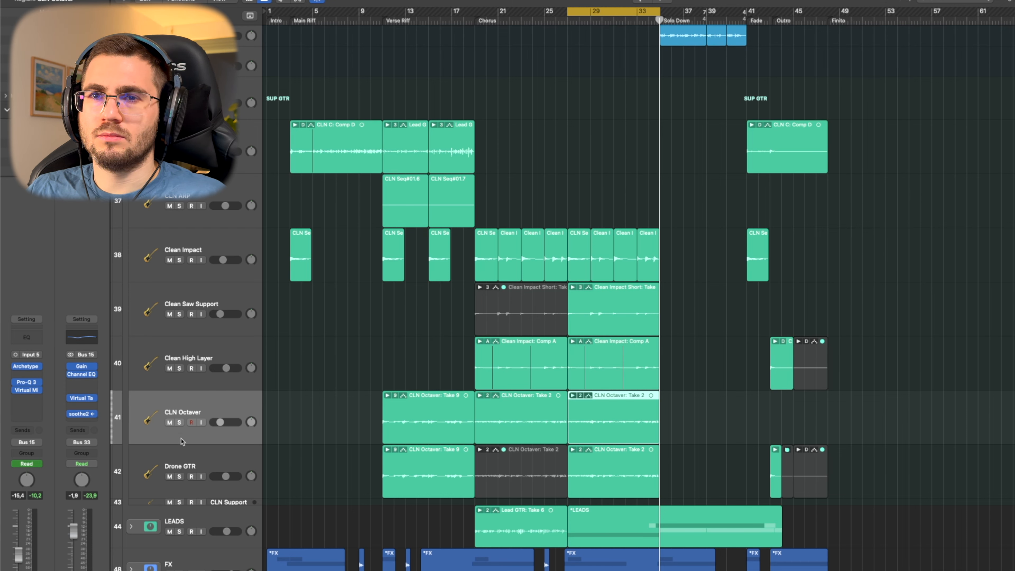
Select the Drone GTR track and play it soloed in the second half of the Chorus.
{"action": "left_click", "coordinate": [214, 459]}
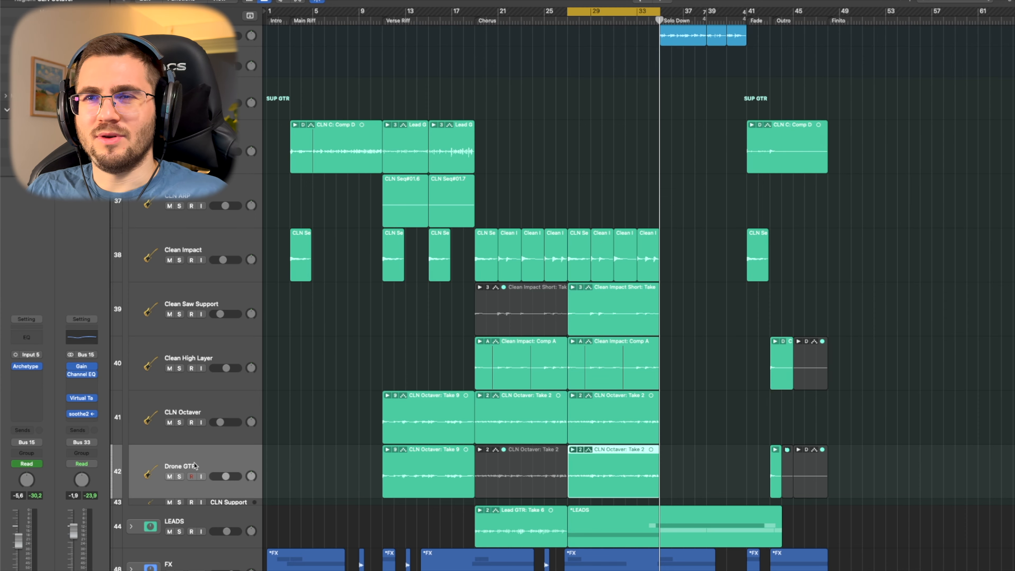
{"action": "left_click", "coordinate": [179, 477]}
{"action": "left_click", "coordinate": [179, 477]}
{"action": "left_click", "coordinate": [179, 477]}
{"action": "key", "text": "space"}
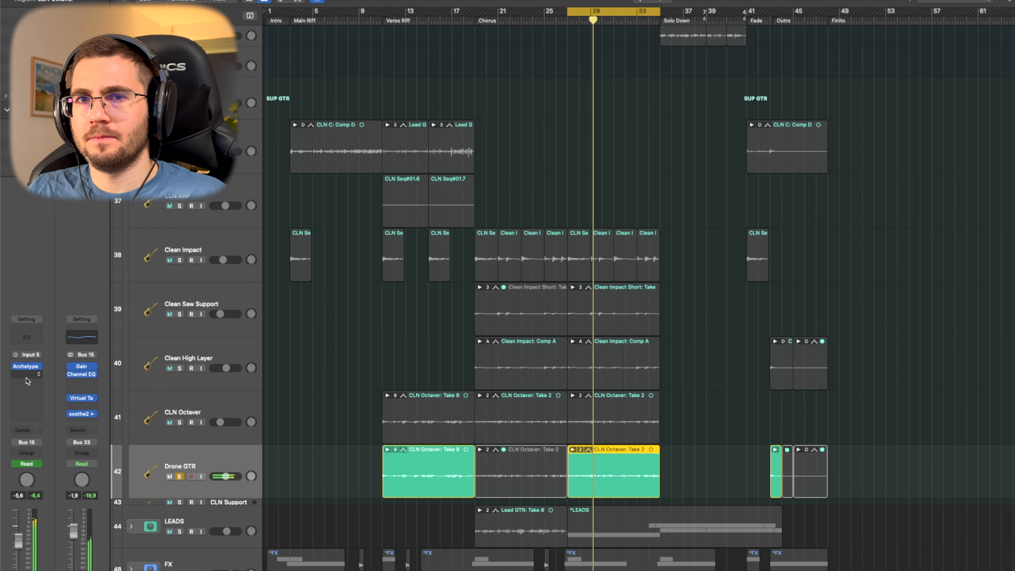
Examine the Drone GTR track's Archetype Rabea Overlord Synth during playback, turn the solo off and close the plug-in.
{"action": "left_click", "coordinate": [26, 366]}
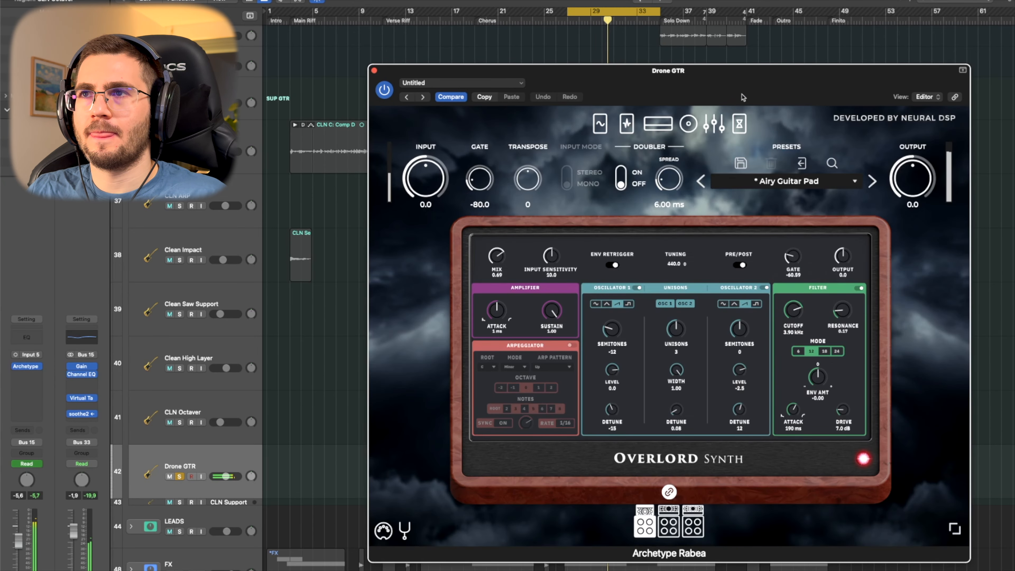
{"action": "left_click_drag", "start_coordinate": [750, 85], "coordinate": [670, 80]}
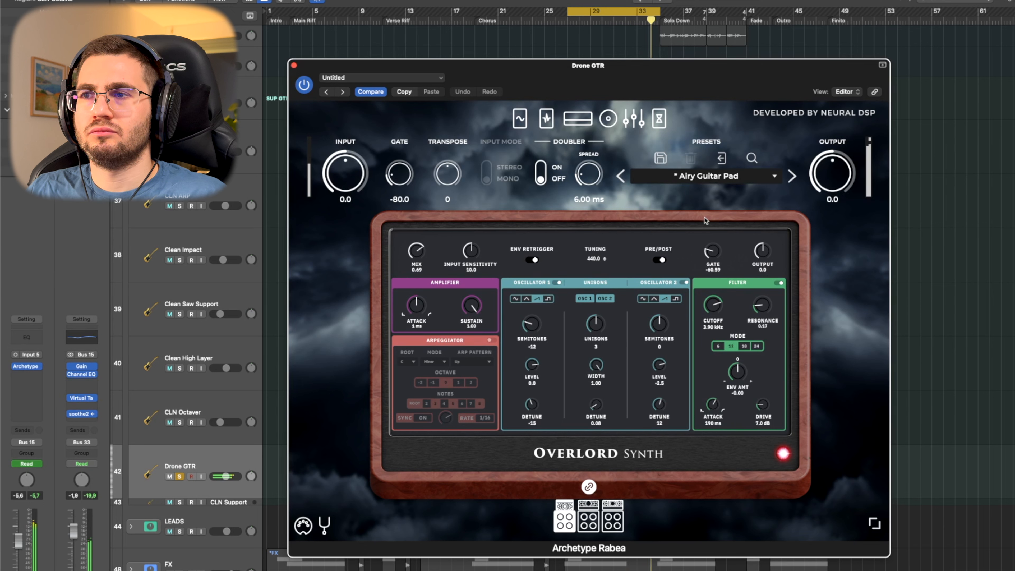
{"action": "key", "text": "s"}
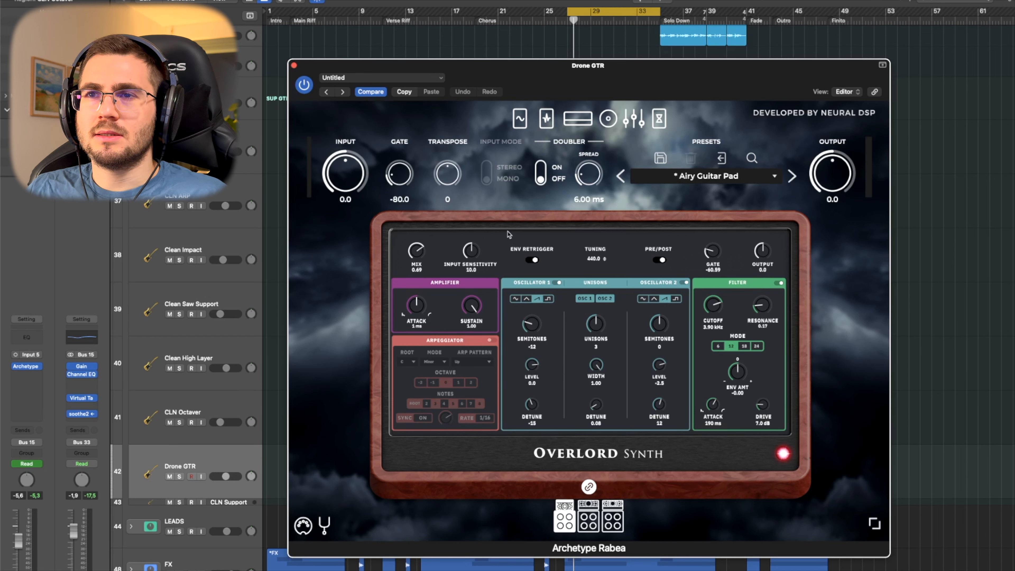
{"action": "left_click_drag", "start_coordinate": [636, 86], "coordinate": [629, 65]}
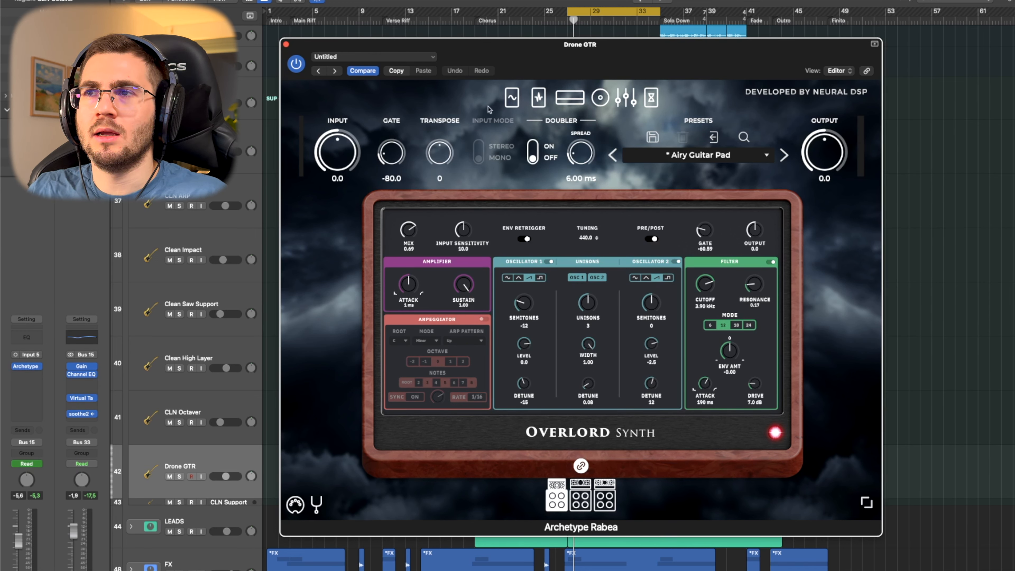
{"action": "left_click", "coordinate": [287, 44]}
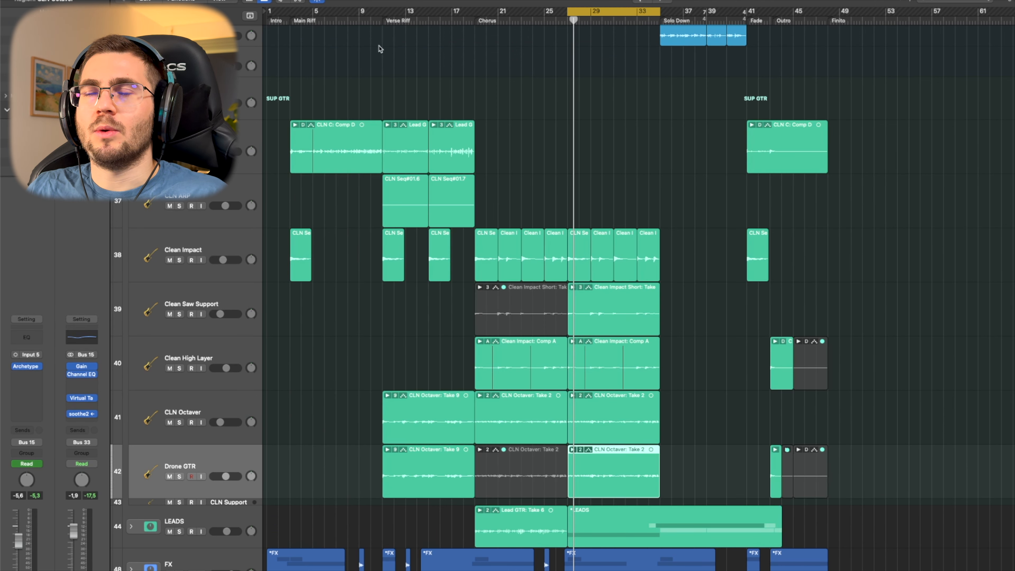
Play the whole SUP GTR stack soloed in the second half of the Chorus, and switch the playback cycle off.
{"action": "left_click", "coordinate": [602, 8]}
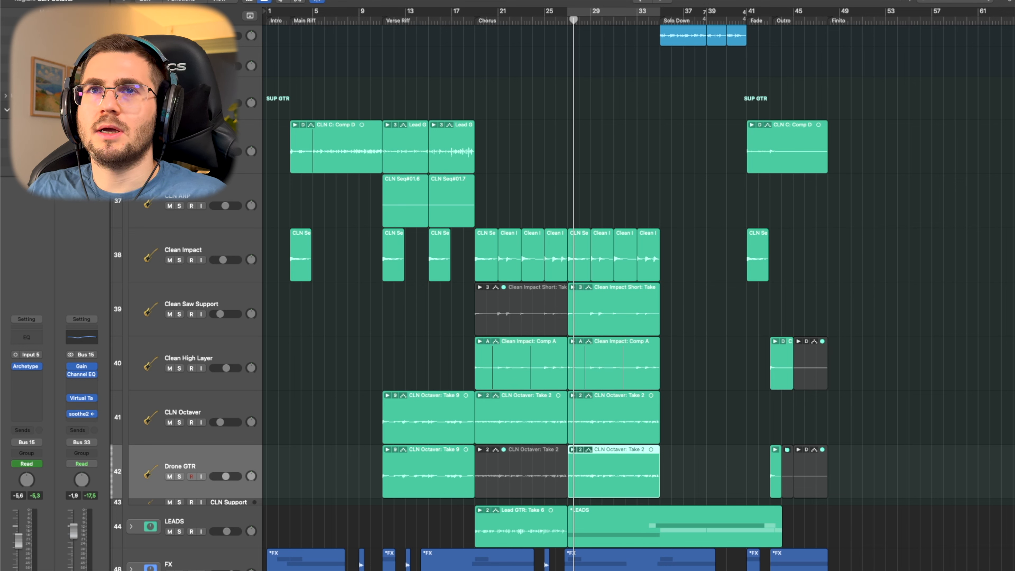
{"action": "key", "text": "c"}
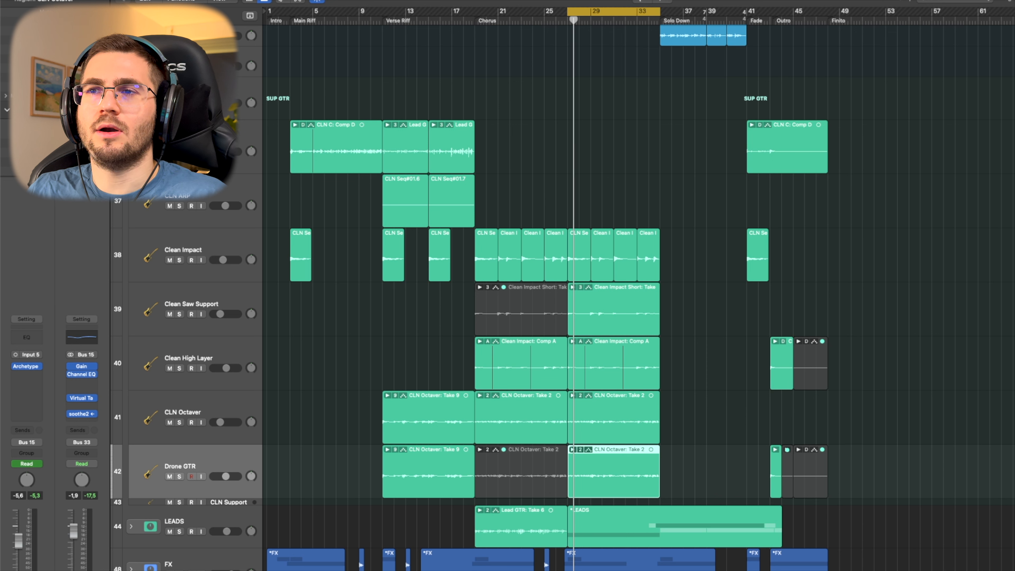
{"action": "left_click", "coordinate": [179, 102]}
{"action": "key", "text": "space"}
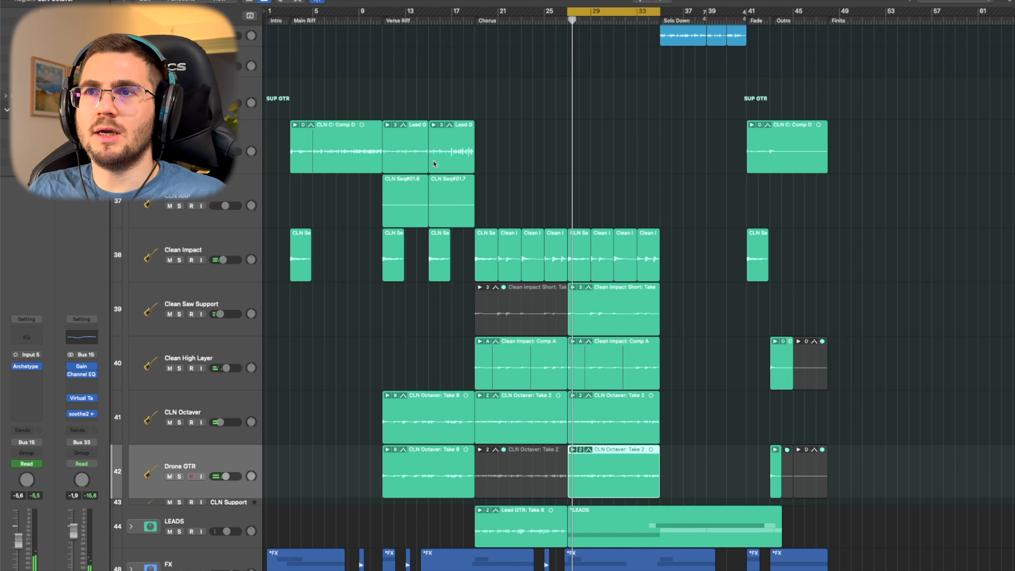
{"action": "key", "text": "c"}
{"action": "left_click", "coordinate": [561, 114]}
Collapse the SUP GTR track stack and expand the LEADS stack.
{"action": "scroll", "coordinate": [560, 114], "scroll_direction": "down", "scroll_amount": 3}
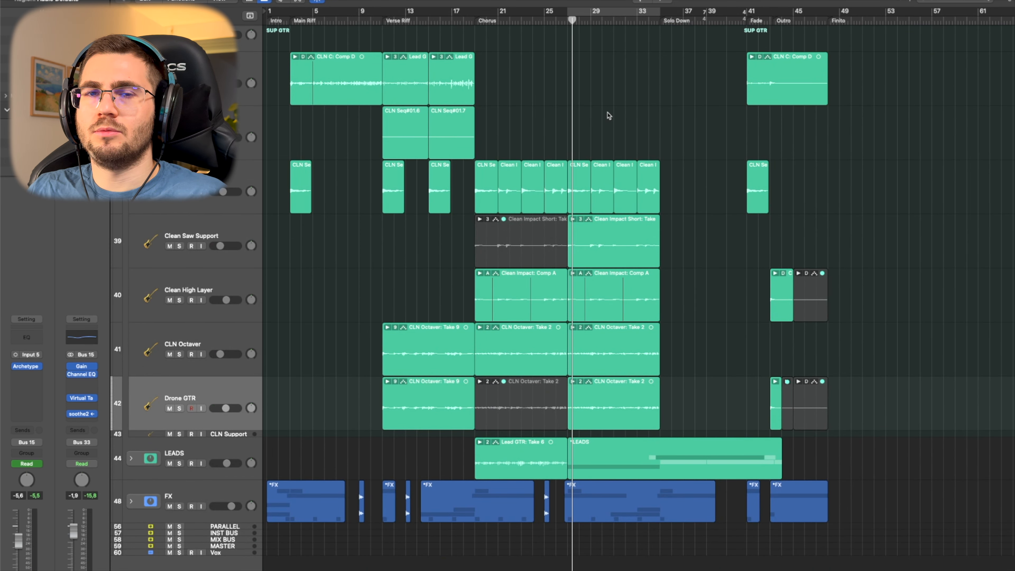
{"action": "scroll", "coordinate": [323, 371], "scroll_direction": "up", "scroll_amount": 5}
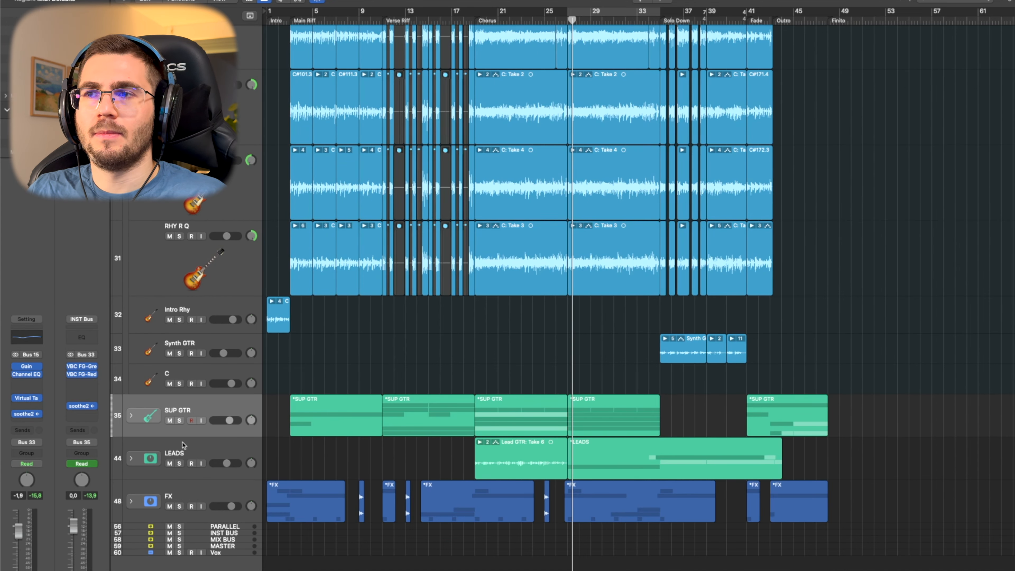
{"action": "left_click", "coordinate": [131, 460]}
{"action": "scroll", "coordinate": [368, 366], "scroll_direction": "down", "scroll_amount": 4}
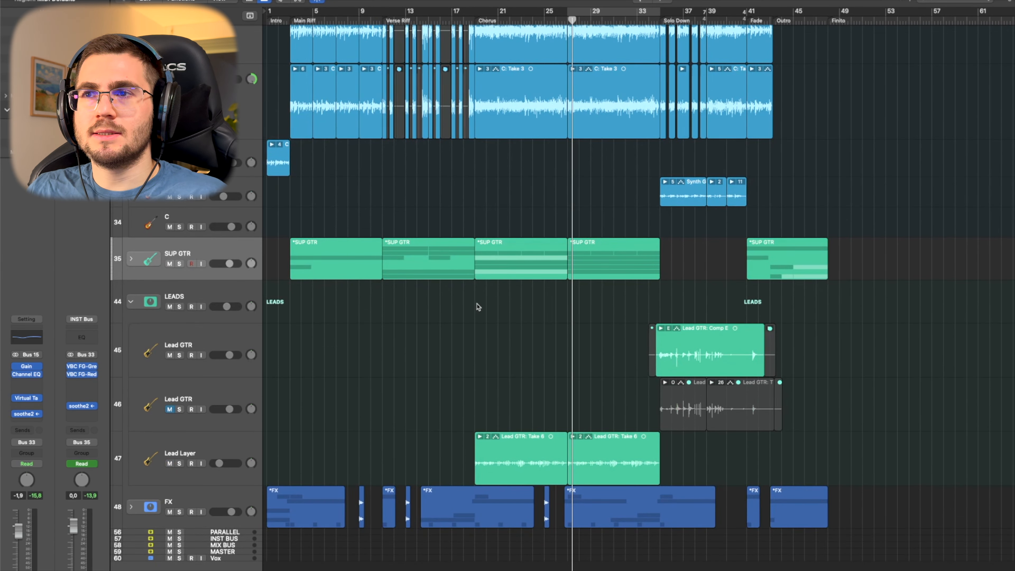
Move the playback cycle to the Solo Down section and inspect the muted regions on the second Lead GTR track.
{"action": "left_click", "coordinate": [696, 22]}
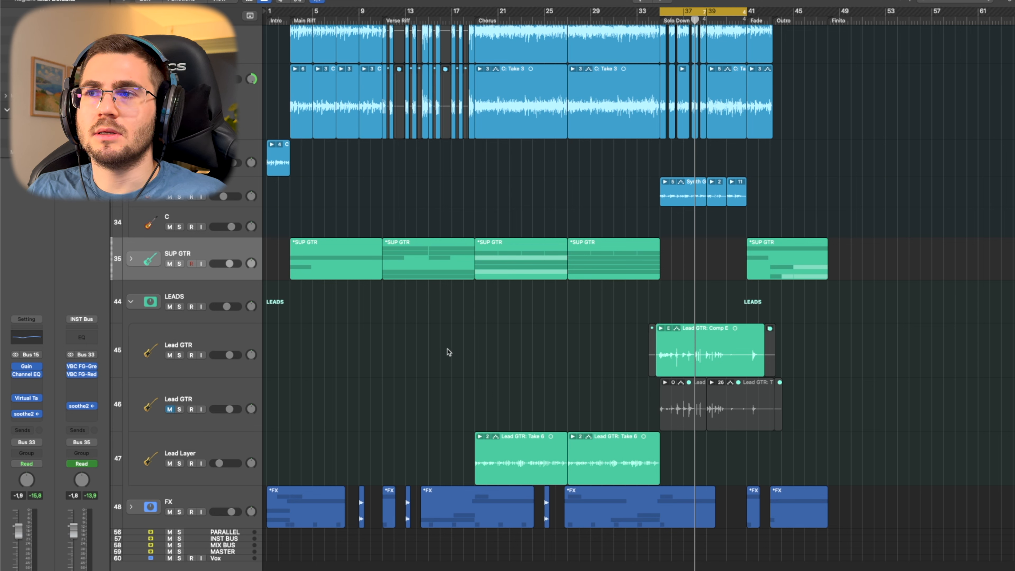
{"action": "left_click_drag", "start_coordinate": [585, 399], "coordinate": [857, 405]}
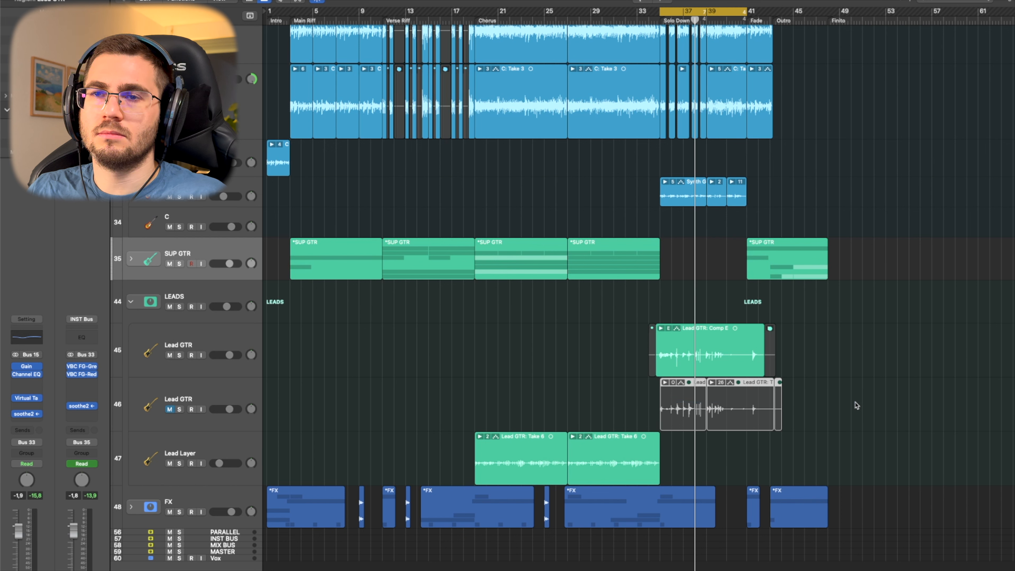
{"action": "left_click", "coordinate": [415, 382]}
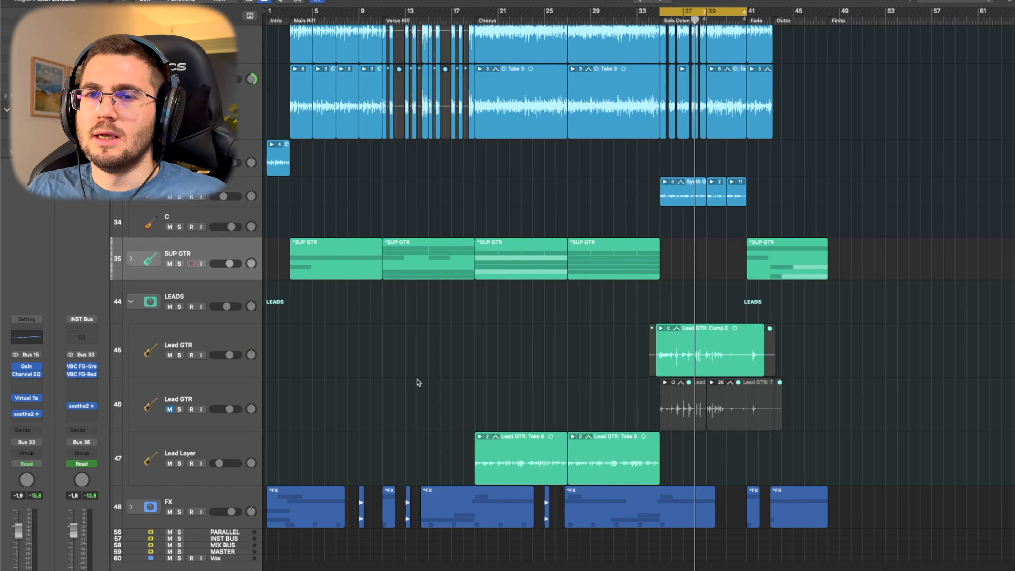
Select the Lead Layer track, move the playback cycle to the Chorus, and play the track soloed.
{"action": "left_click", "coordinate": [224, 447]}
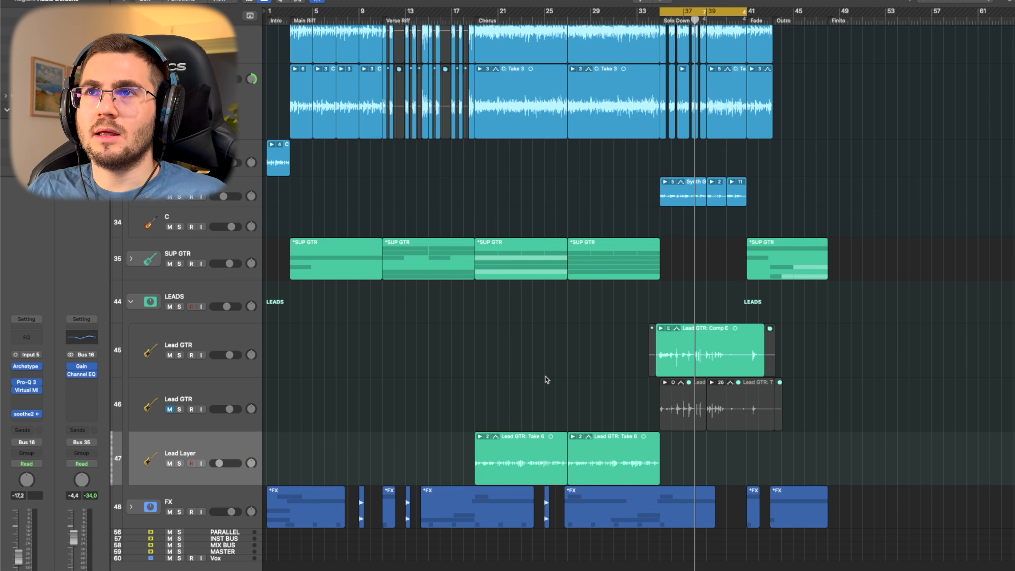
{"action": "left_click", "coordinate": [503, 20]}
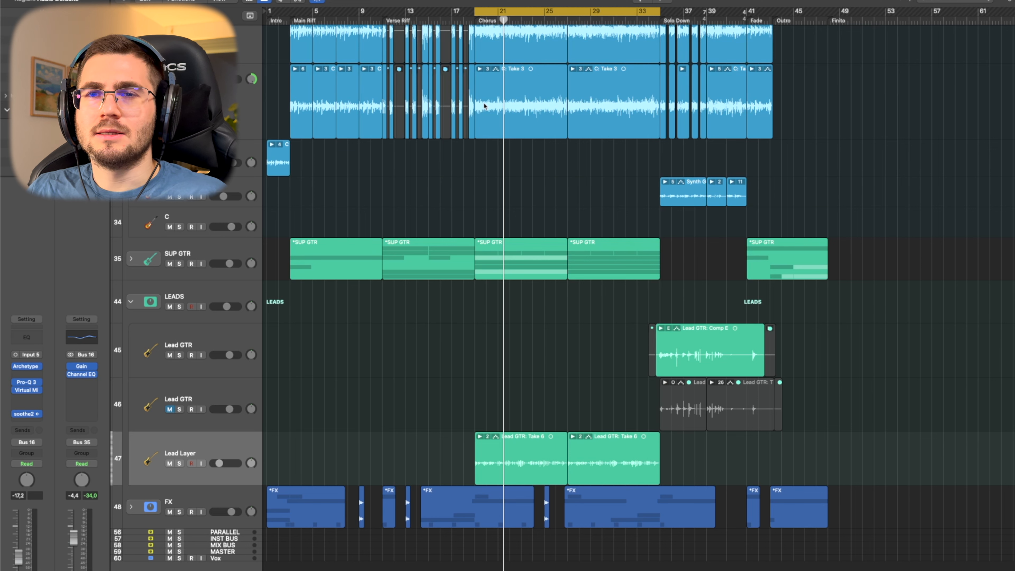
{"action": "key", "text": "s"}
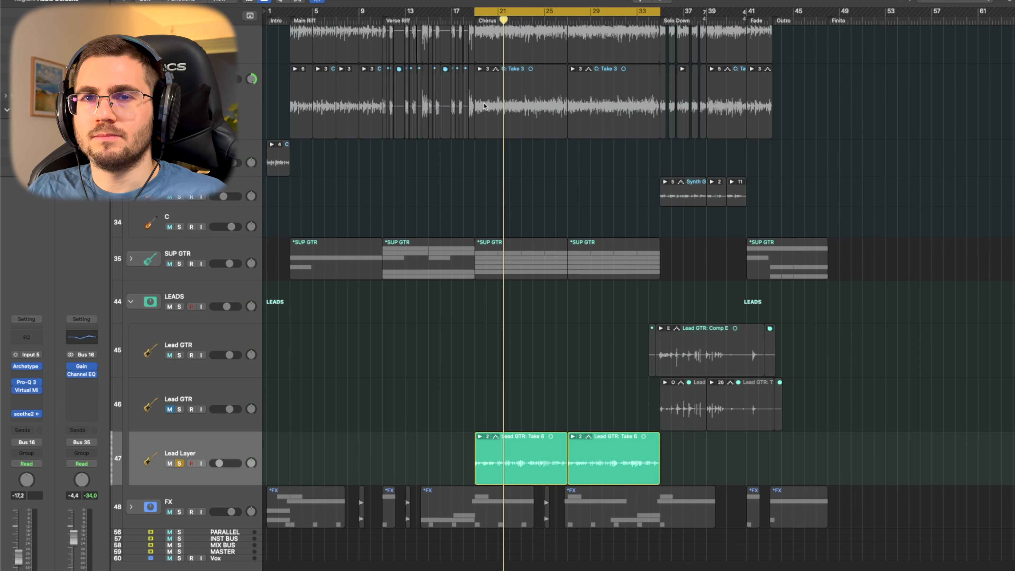
{"action": "key", "text": "space"}
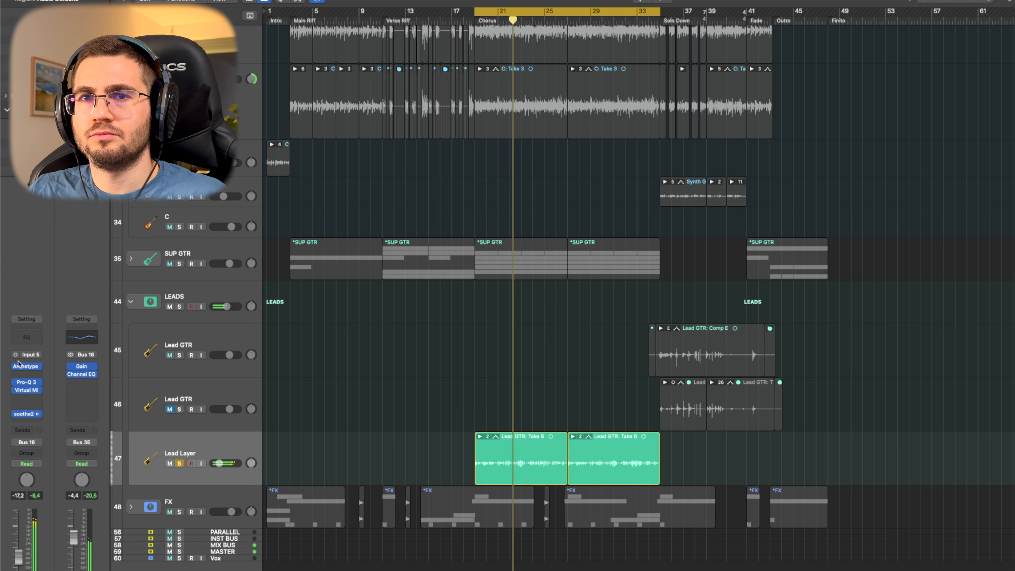
{"action": "mouse_move", "coordinate": [29, 370]}
{"action": "key", "text": "space"}
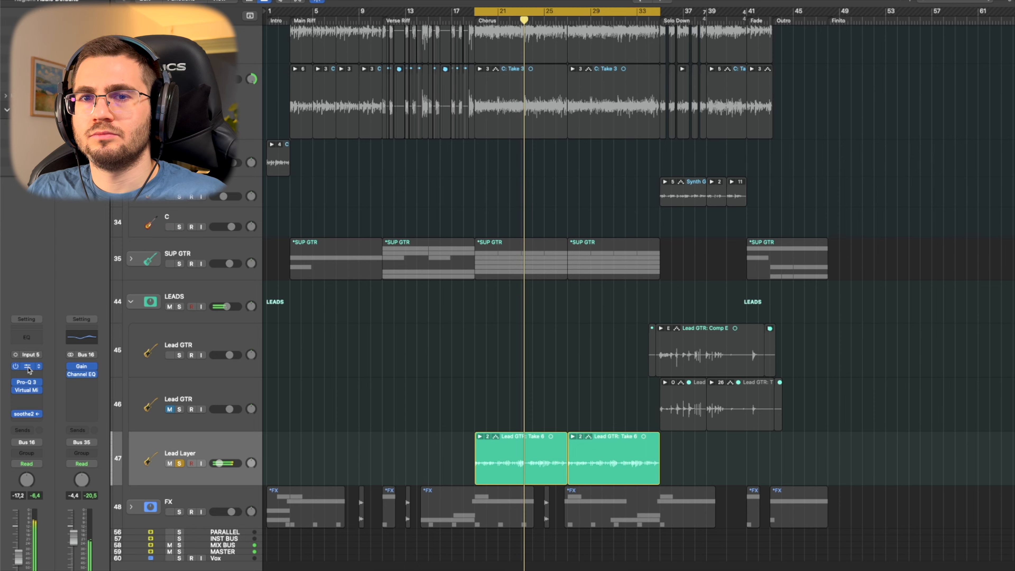
Take the Lead Layer track out of solo and inspect its Archetype Rabea amp, delay and reverb settings.
{"action": "key", "text": "s"}
{"action": "left_click", "coordinate": [29, 369]}
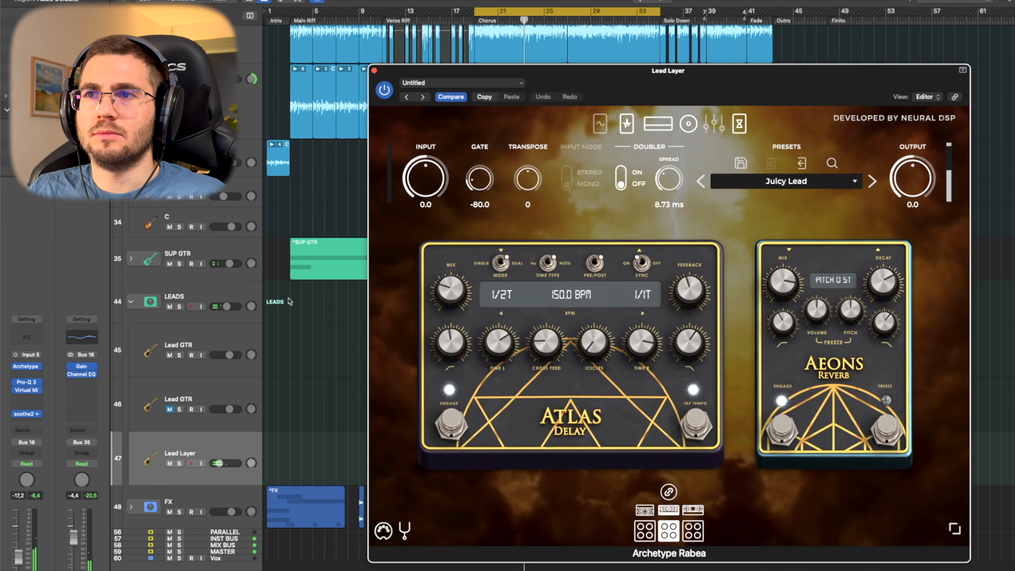
{"action": "left_click_drag", "start_coordinate": [771, 82], "coordinate": [726, 84]}
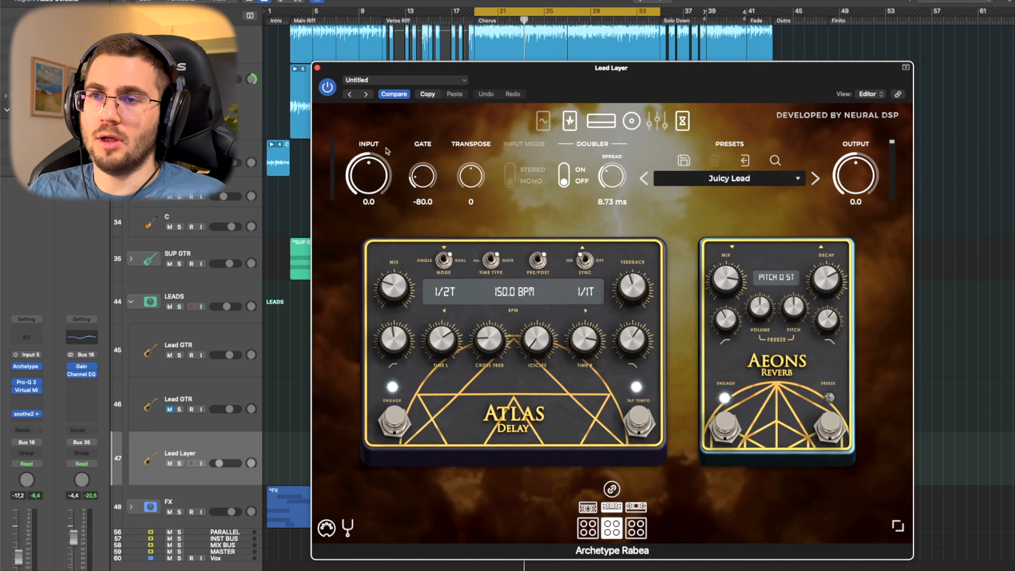
{"action": "left_click", "coordinate": [318, 67]}
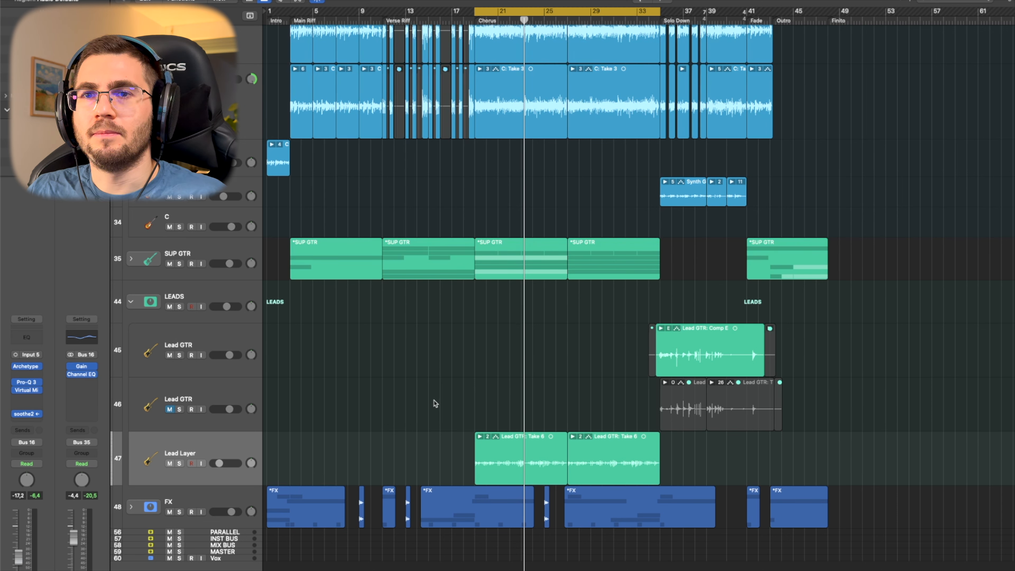
Compare the insert chains of the first Lead GTR and Lead Layer tracks, and inspect the Pro-Q 3 curve on Lead Layer.
{"action": "left_click", "coordinate": [221, 335]}
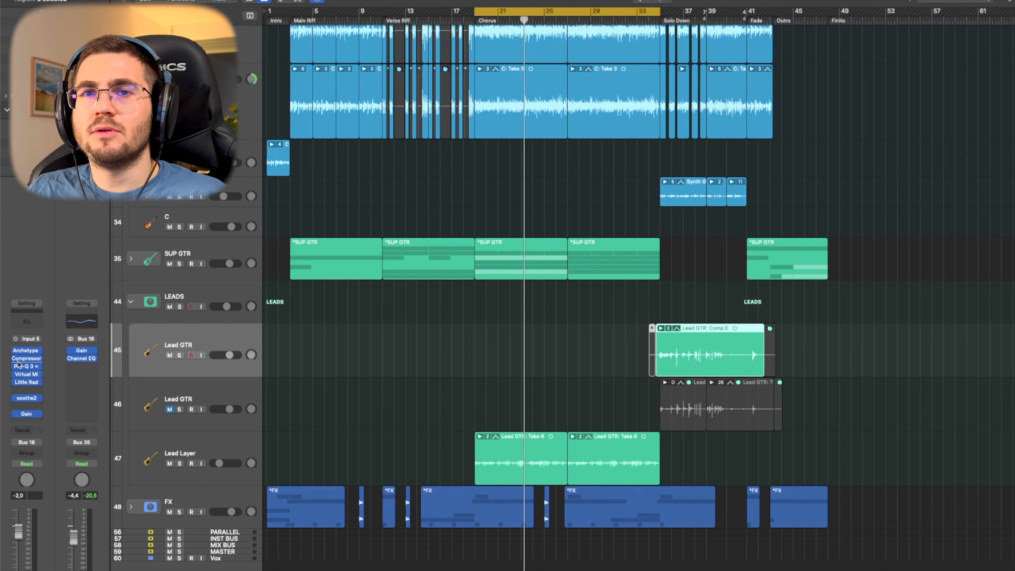
{"action": "left_click", "coordinate": [216, 448]}
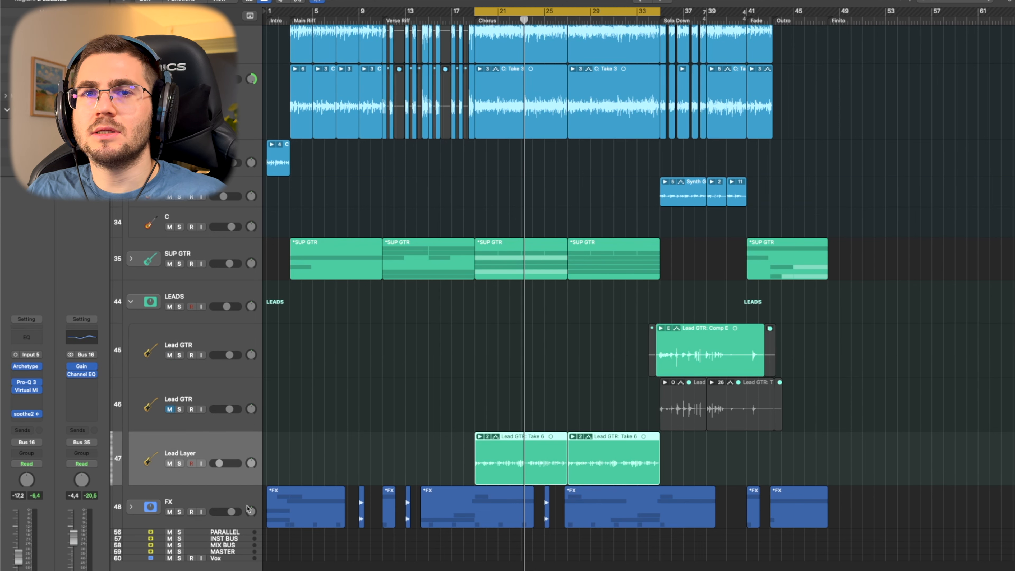
{"action": "left_click", "coordinate": [27, 383]}
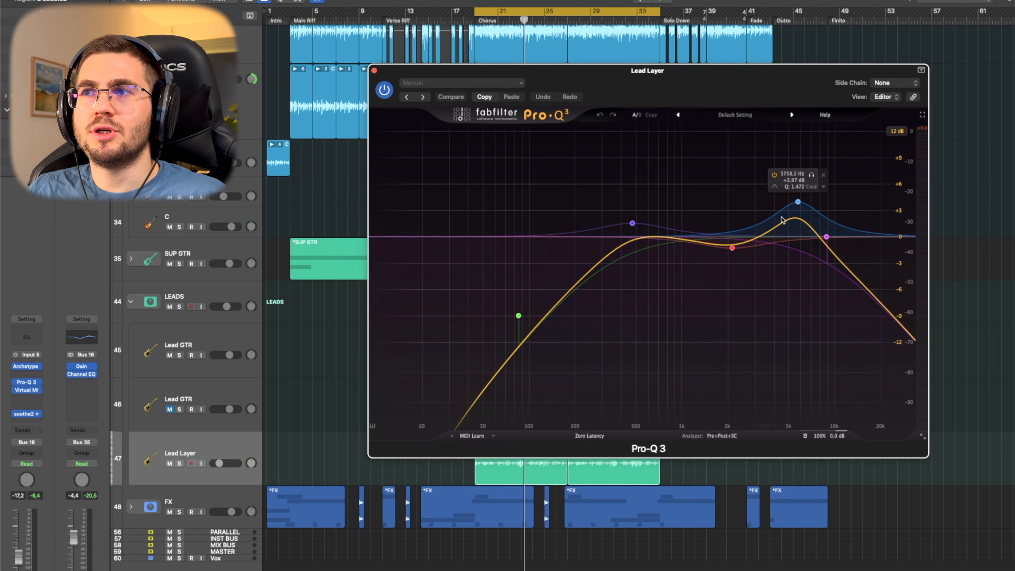
{"action": "left_click", "coordinate": [374, 70]}
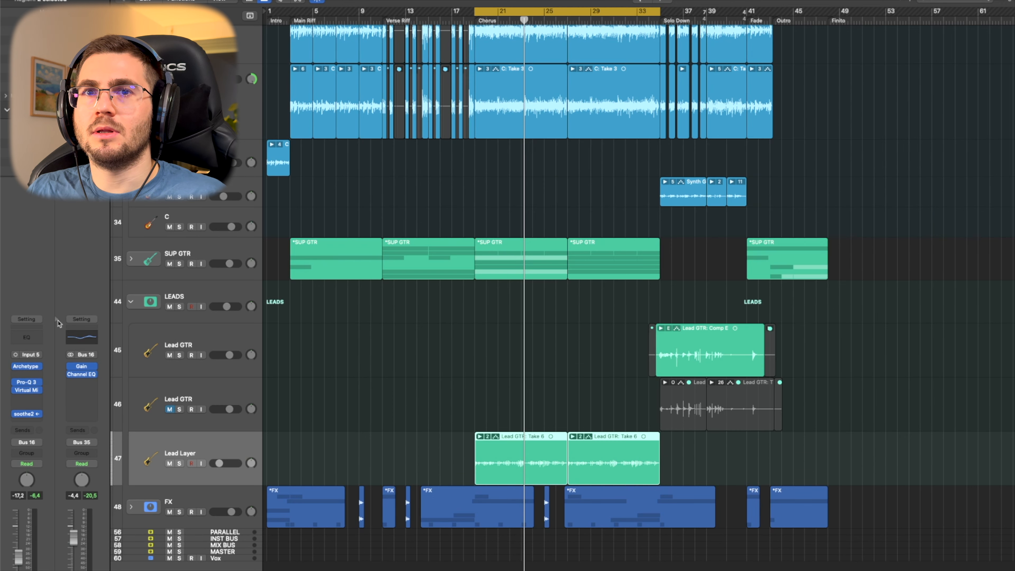
Inspect the FG-401 compressor and the FG-N equalizer bands in the Lead Layer track's Virtual Mix Rack.
{"action": "left_click", "coordinate": [30, 390]}
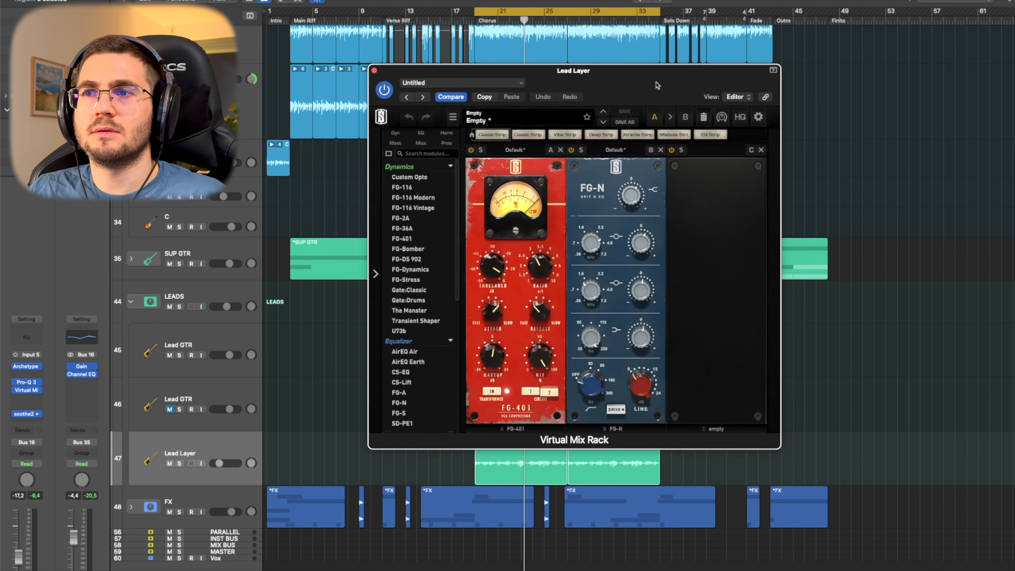
{"action": "left_click_drag", "start_coordinate": [658, 85], "coordinate": [648, 105]}
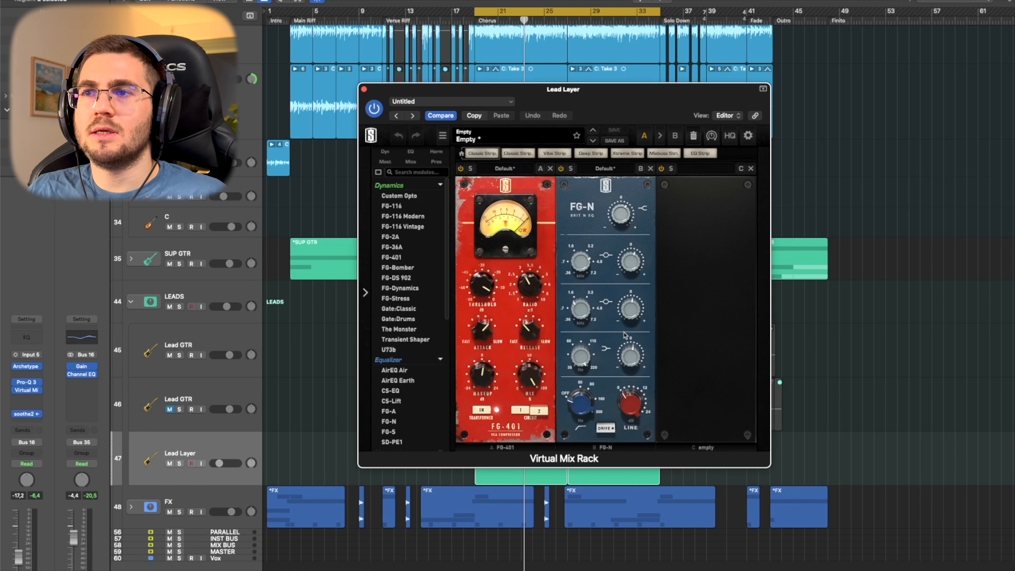
{"action": "left_click_drag", "start_coordinate": [625, 361], "coordinate": [625, 360]}
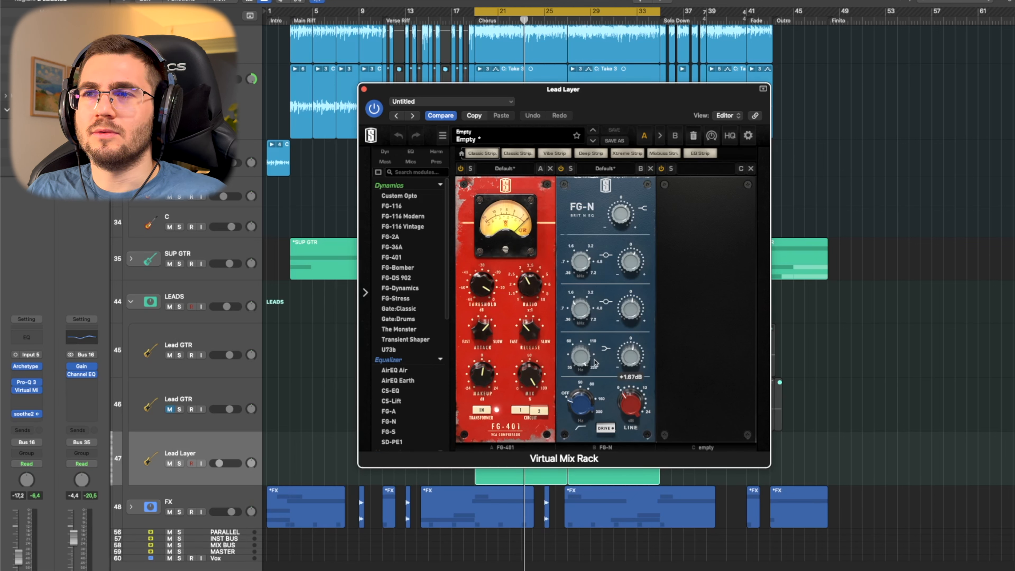
{"action": "mouse_move", "coordinate": [590, 364]}
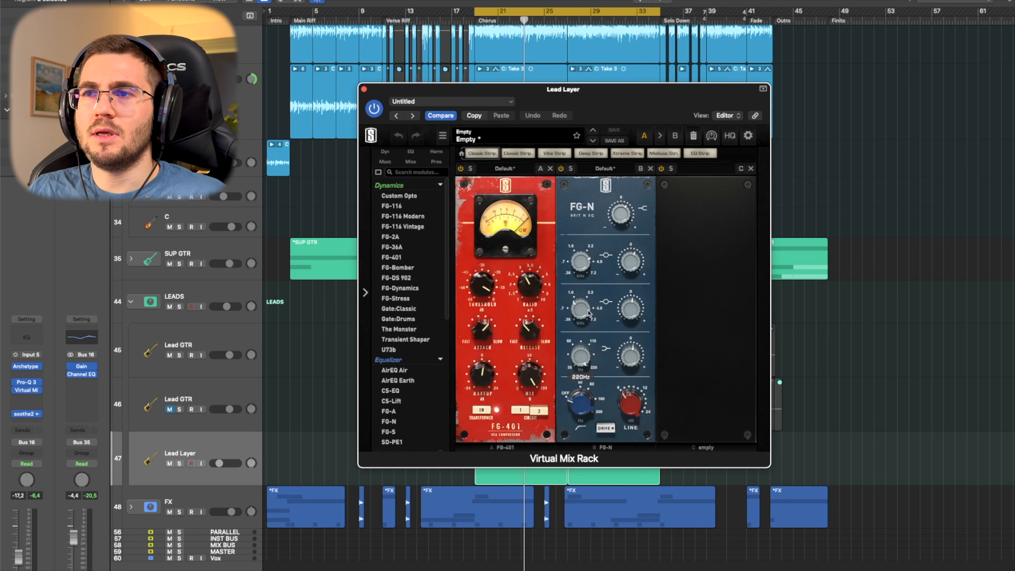
{"action": "mouse_move", "coordinate": [590, 314]}
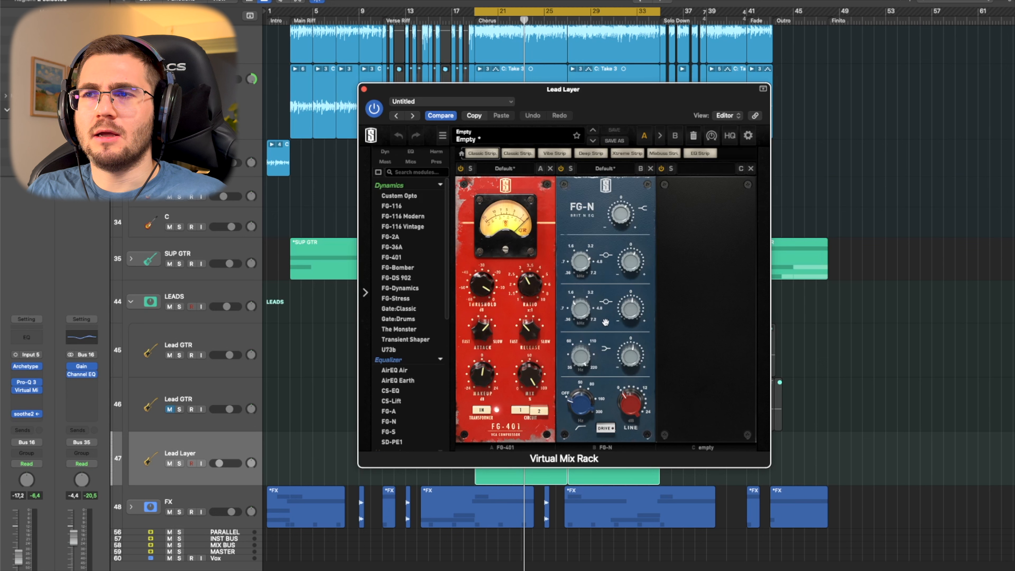
{"action": "key", "text": "space"}
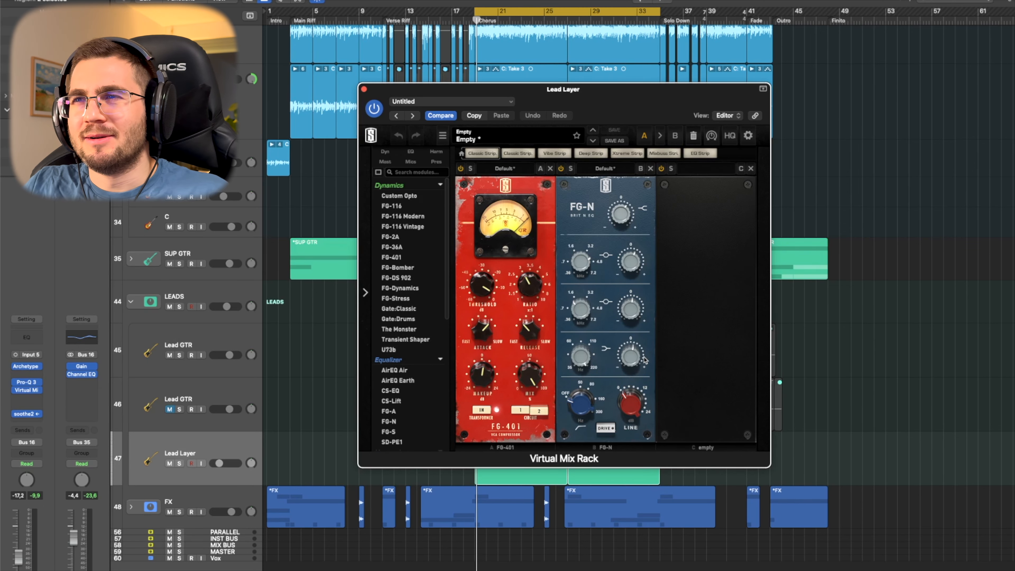
{"action": "left_click", "coordinate": [364, 89]}
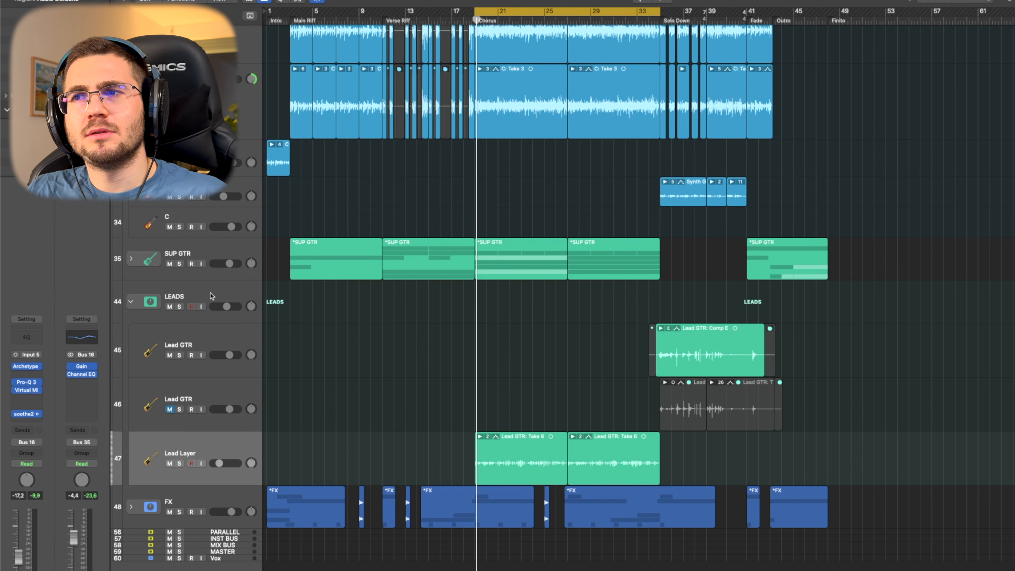
Select the first Lead GTR track and review its Compressor and Archetype Rabea plug-in settings.
{"action": "left_click", "coordinate": [259, 337]}
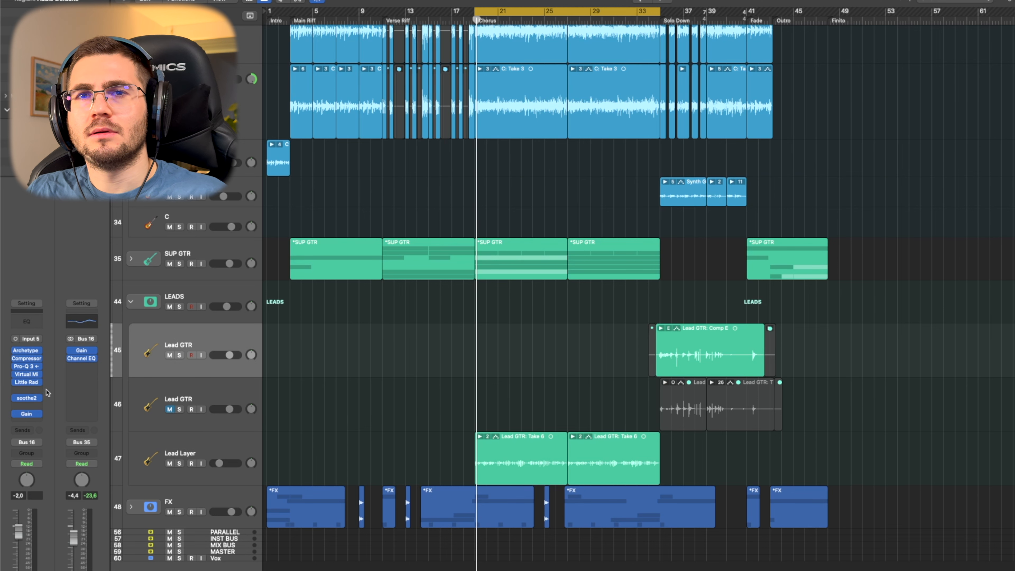
{"action": "left_click", "coordinate": [28, 359]}
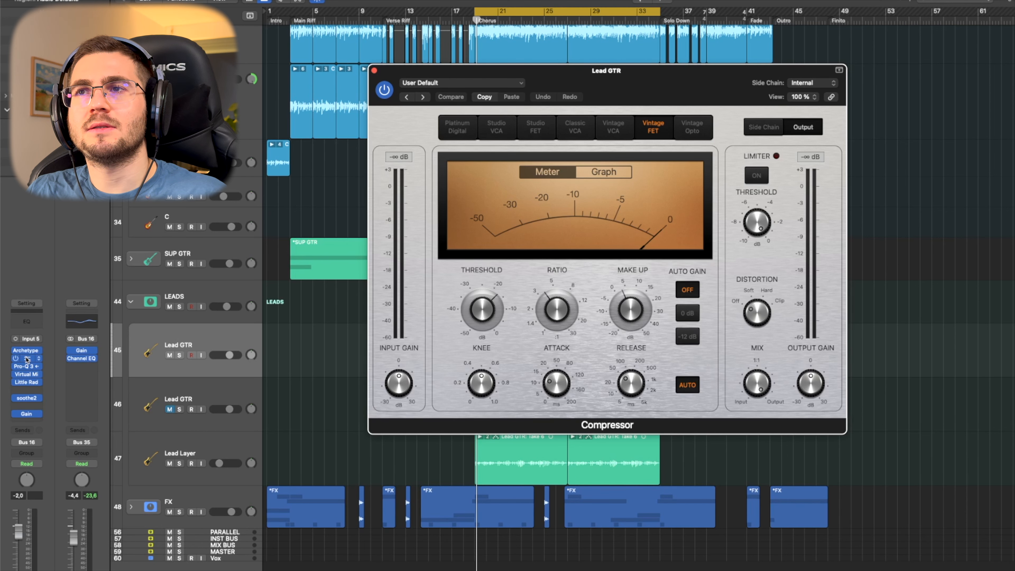
{"action": "left_click", "coordinate": [27, 359]}
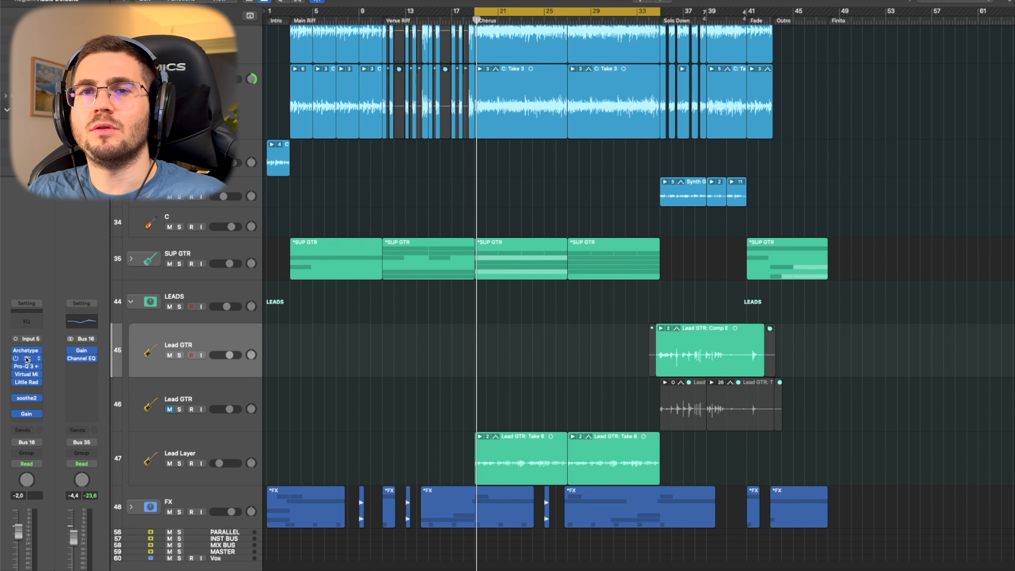
{"action": "left_click", "coordinate": [25, 350]}
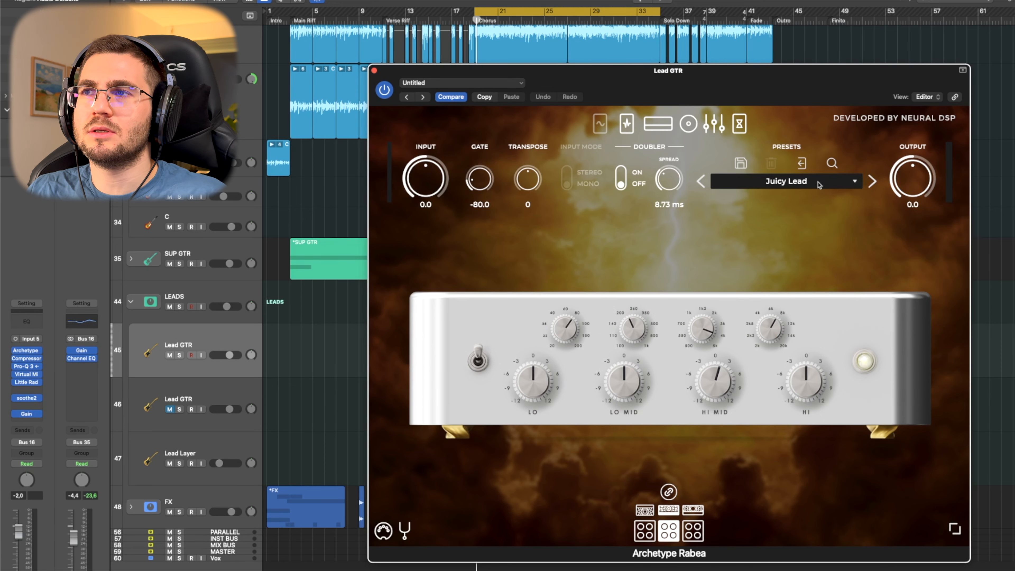
{"action": "left_click", "coordinate": [375, 71]}
Inspect the Pro-Q 3 curve on the Lead GTR track, checking its low cut, midrange dip and upper-mid boost.
{"action": "left_click", "coordinate": [26, 366]}
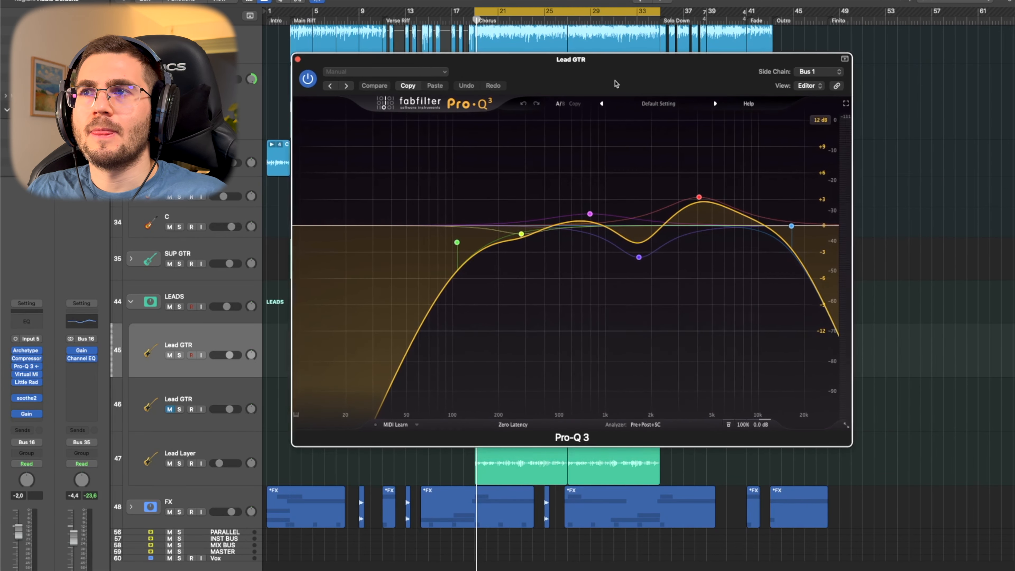
{"action": "left_click_drag", "start_coordinate": [616, 84], "coordinate": [596, 84]}
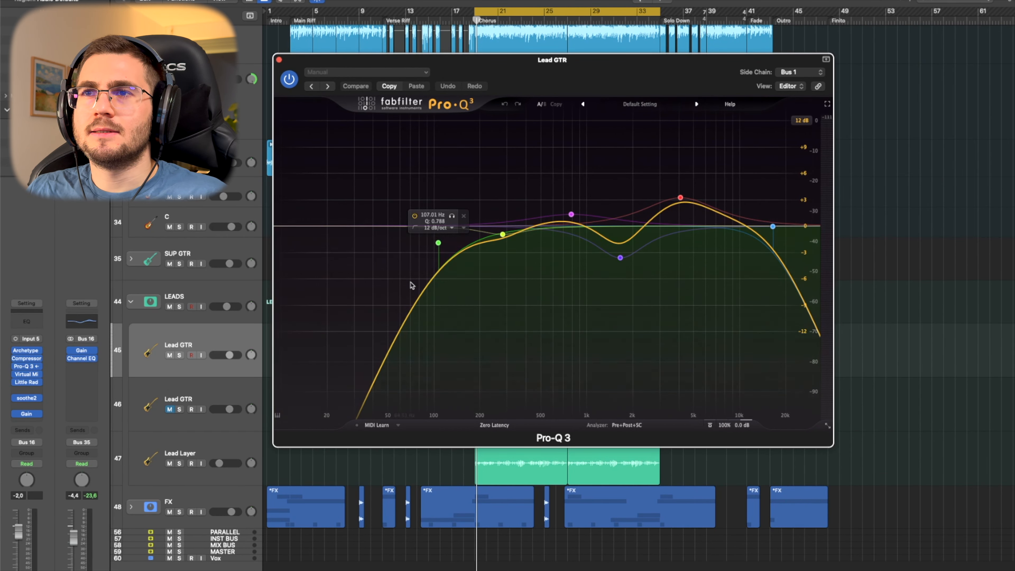
{"action": "left_click", "coordinate": [678, 197]}
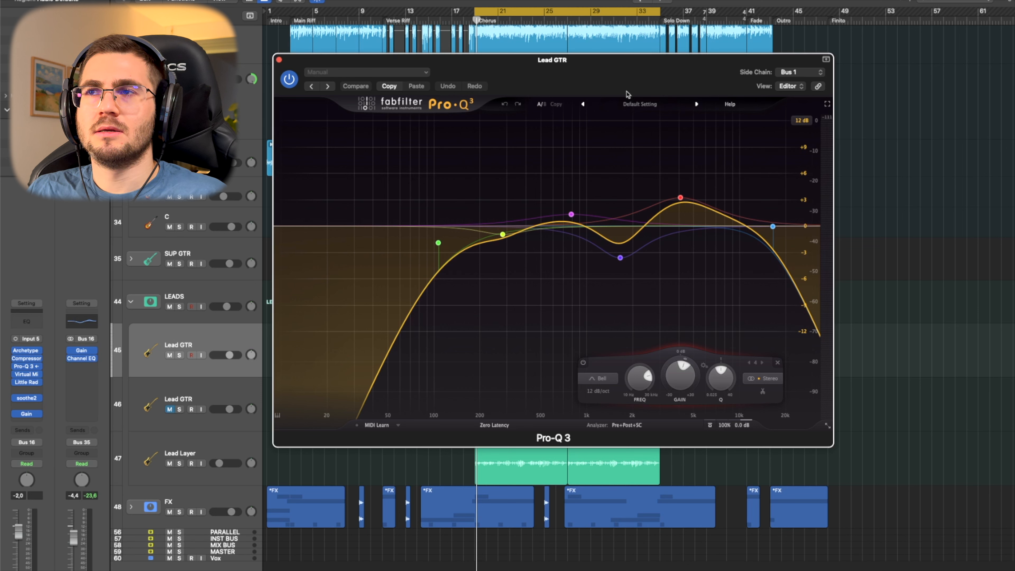
{"action": "left_click", "coordinate": [619, 258]}
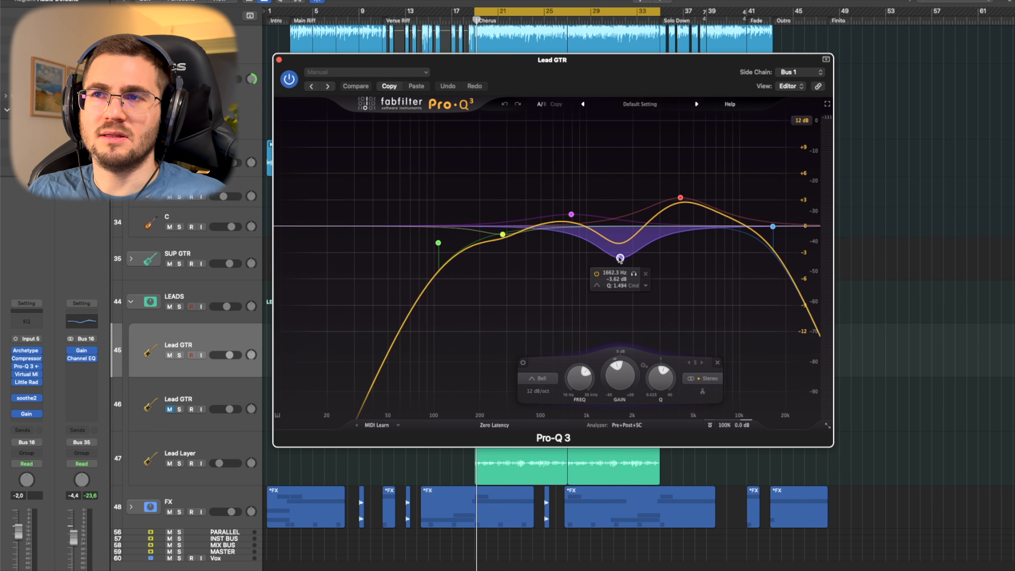
{"action": "left_click", "coordinate": [681, 199]}
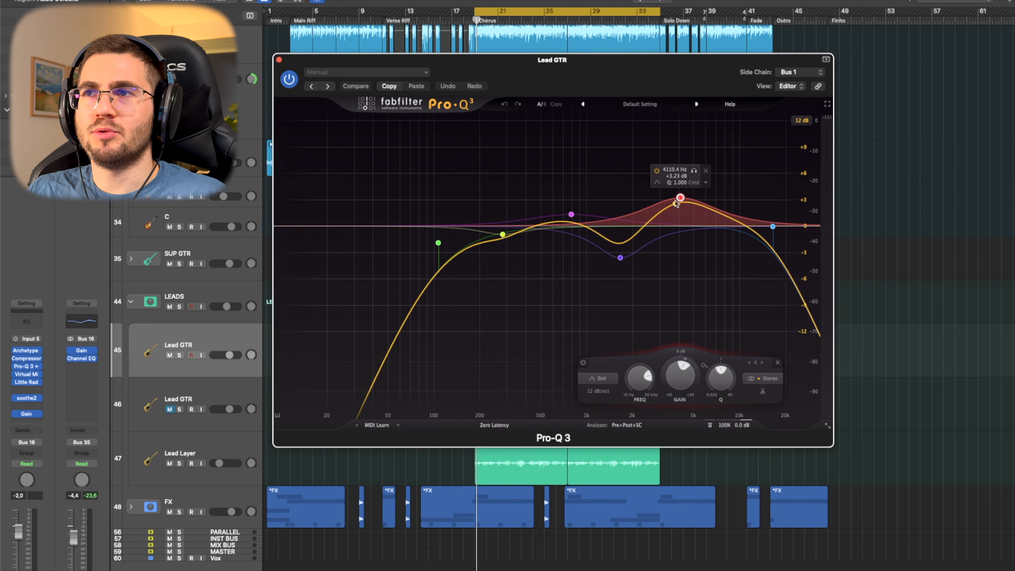
{"action": "left_click", "coordinate": [279, 60]}
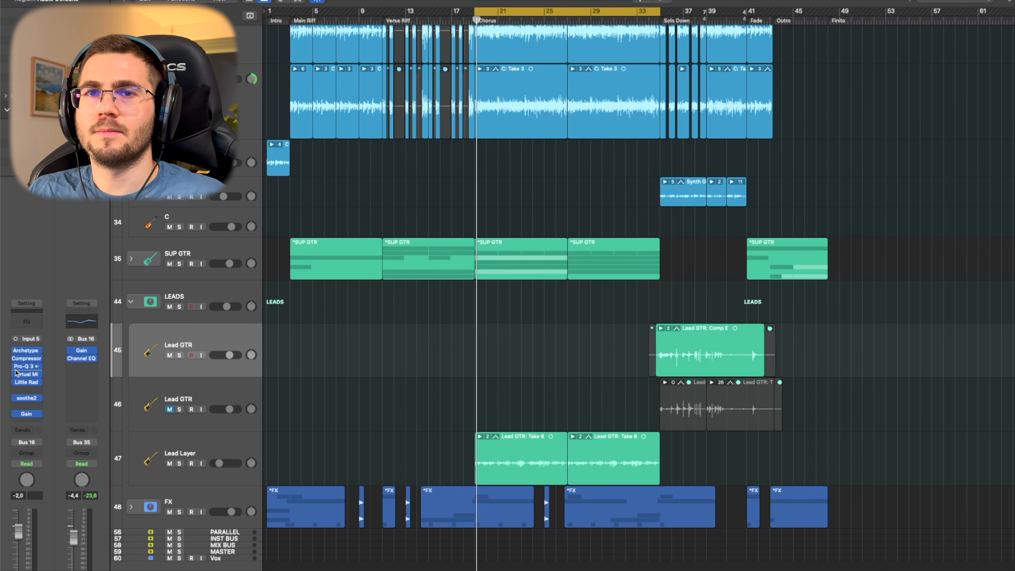
Examine the FG-N, FG-401 and Custom Series Equalizer modules in the Lead GTR track's Virtual Mix Rack.
{"action": "left_click", "coordinate": [27, 374]}
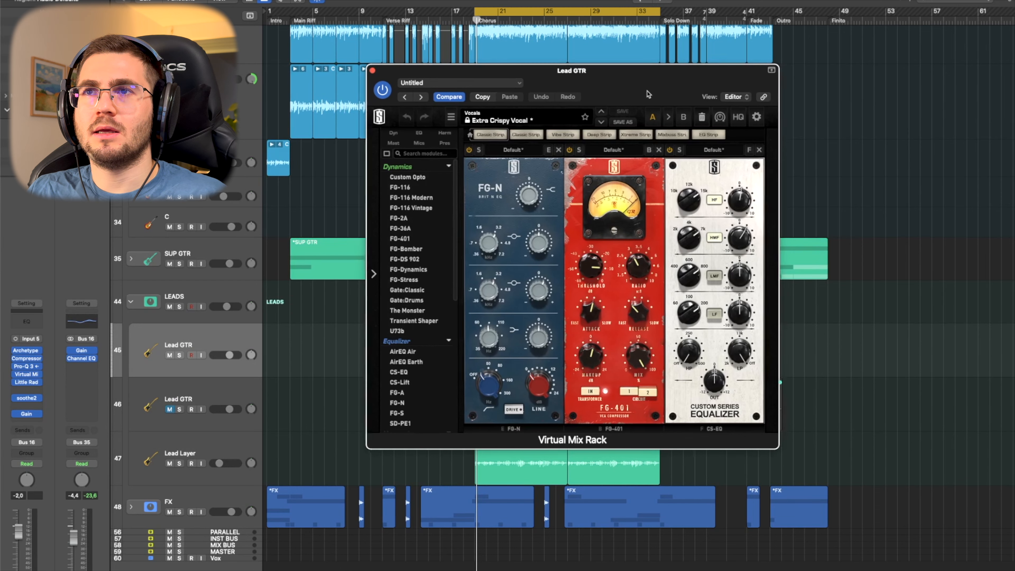
{"action": "left_click_drag", "start_coordinate": [650, 94], "coordinate": [609, 117]}
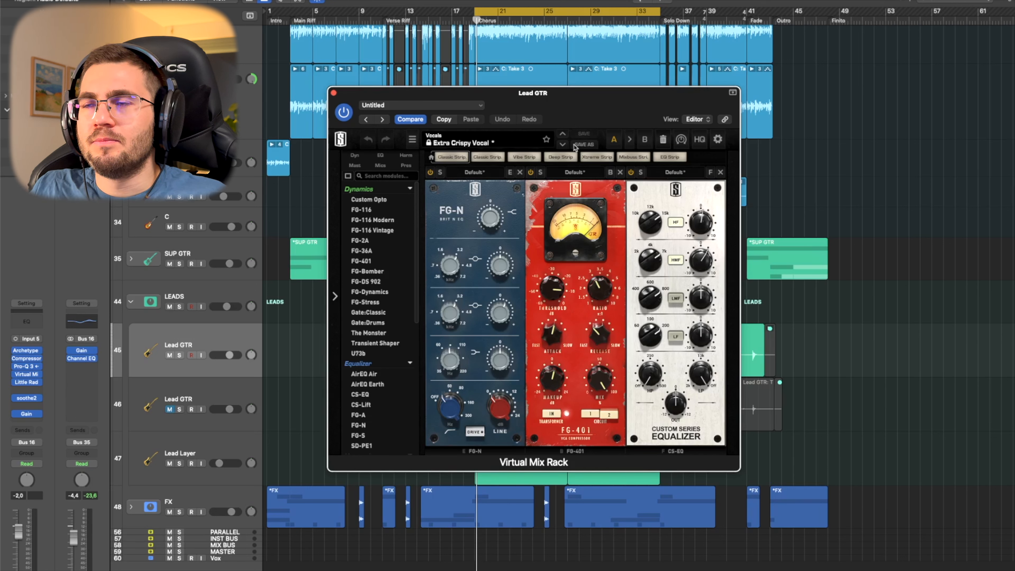
{"action": "left_click_drag", "start_coordinate": [594, 108], "coordinate": [590, 111]}
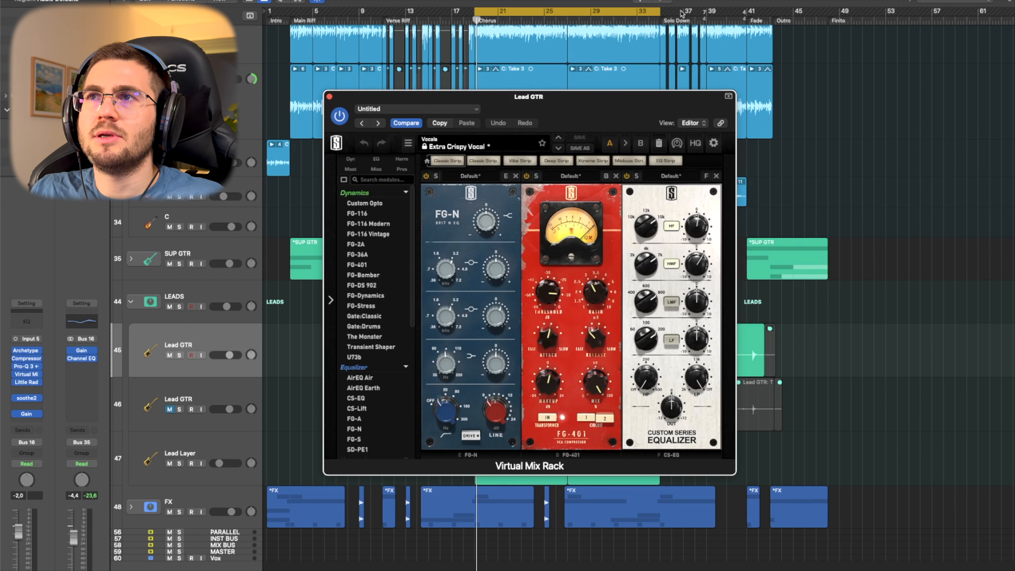
Move the playback cycle to the Solo Down section and audition the Lead GTR track soloed with its Virtual Mix Rack in view.
{"action": "left_click", "coordinate": [676, 18]}
{"action": "key", "text": "s"}
{"action": "key", "text": "space"}
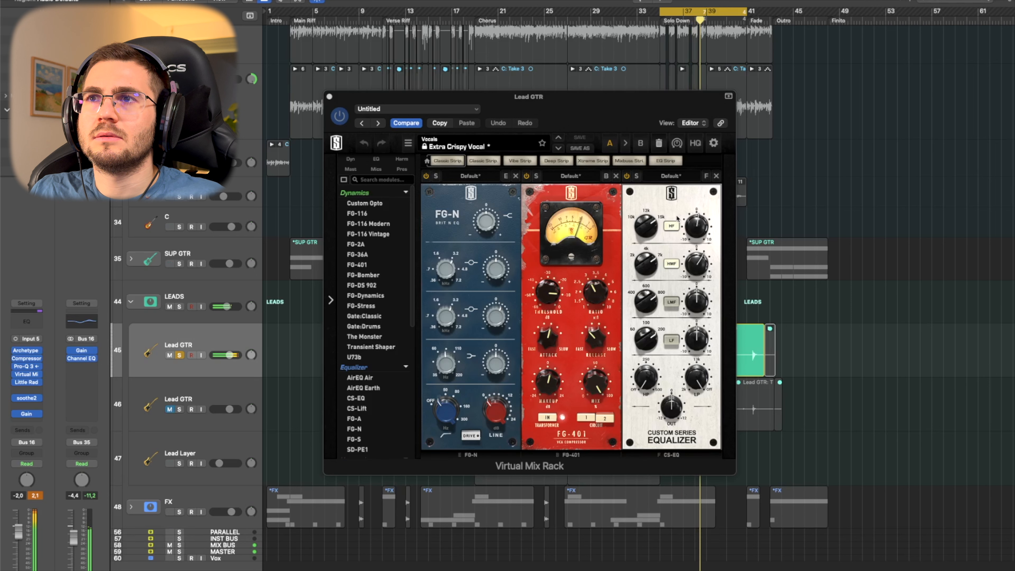
{"action": "key", "text": "s"}
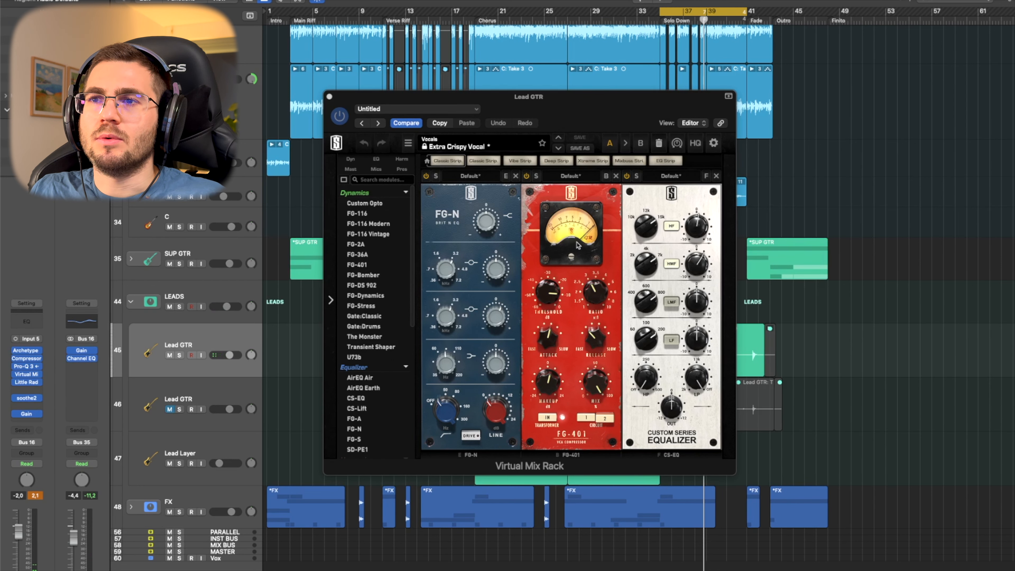
{"action": "left_click", "coordinate": [329, 96]}
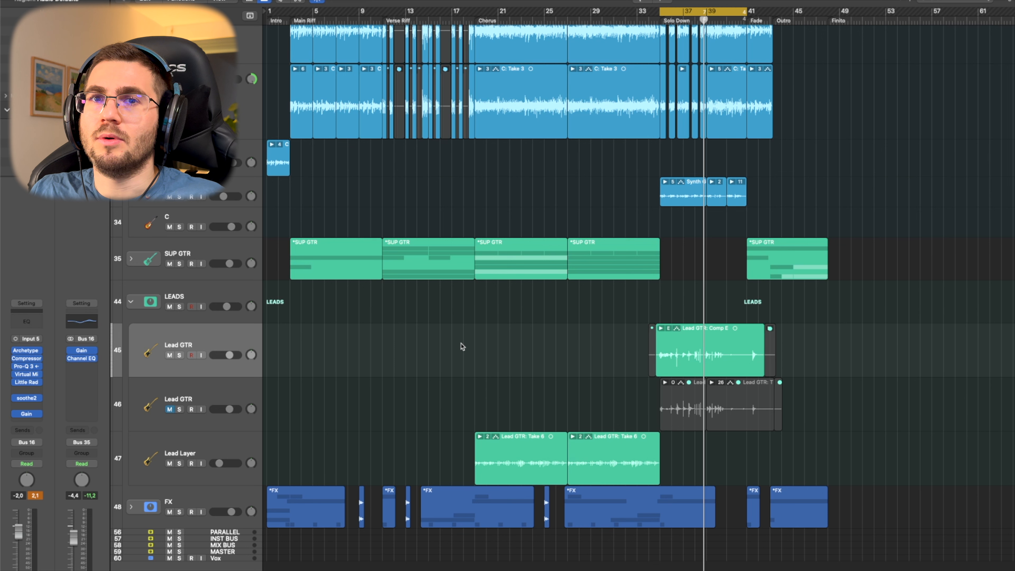
Inspect the heat and mix settings of the Little Radiator preamp on the Lead GTR track.
{"action": "mouse_move", "coordinate": [30, 383]}
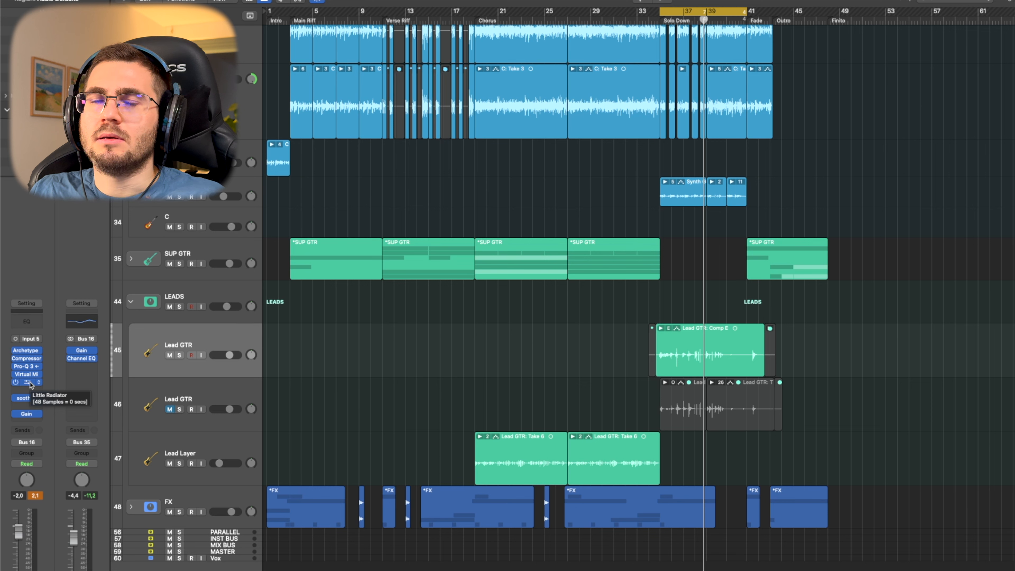
{"action": "left_click", "coordinate": [28, 383]}
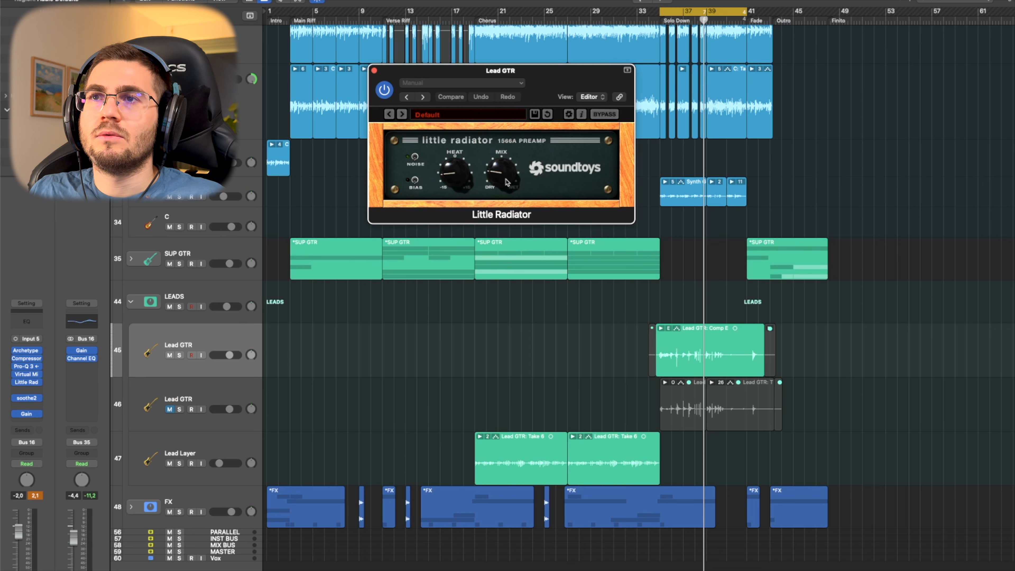
{"action": "left_click_drag", "start_coordinate": [508, 183], "coordinate": [511, 178]}
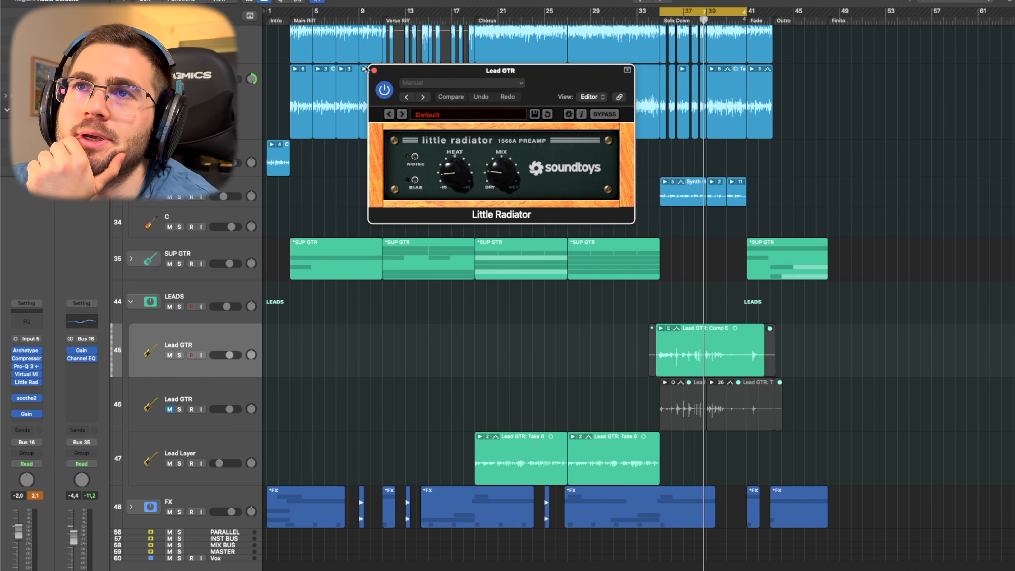
{"action": "left_click", "coordinate": [374, 71]}
Inspect the soothe2 curve and depth setting on the Lead GTR track, and view the LEADS stack's channel strip.
{"action": "left_click", "coordinate": [29, 398]}
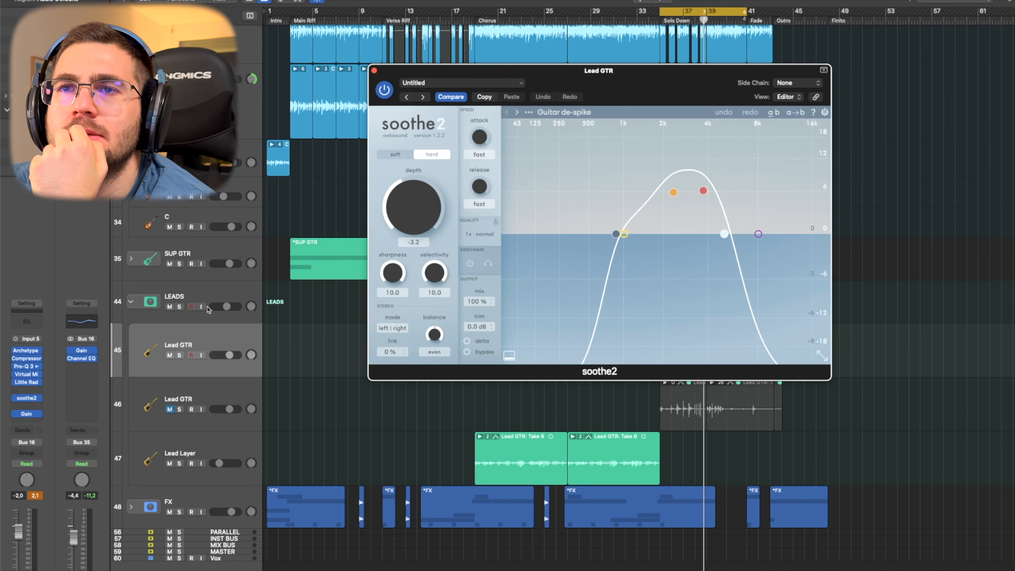
{"action": "left_click_drag", "start_coordinate": [683, 89], "coordinate": [636, 112]}
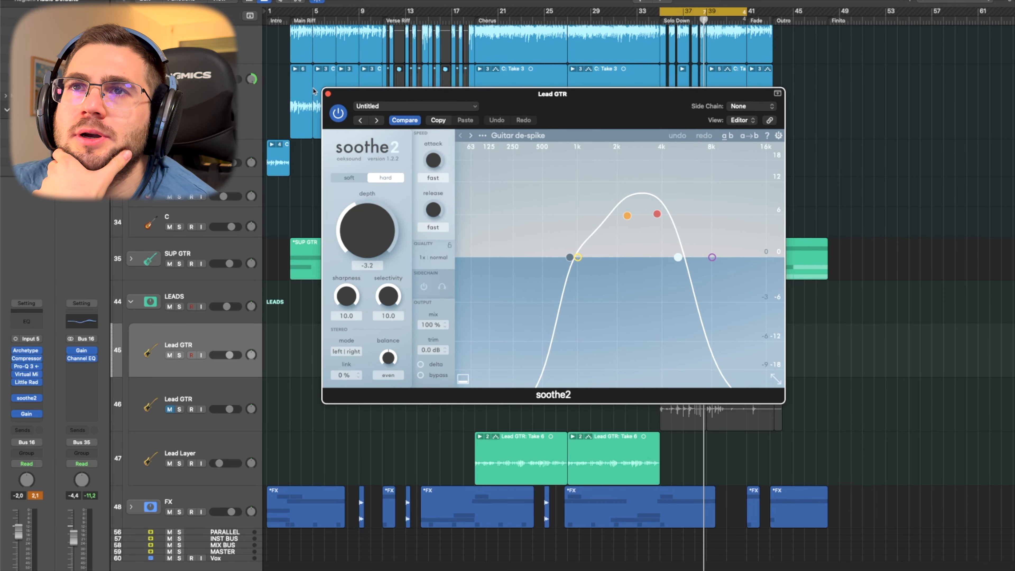
{"action": "left_click", "coordinate": [328, 95]}
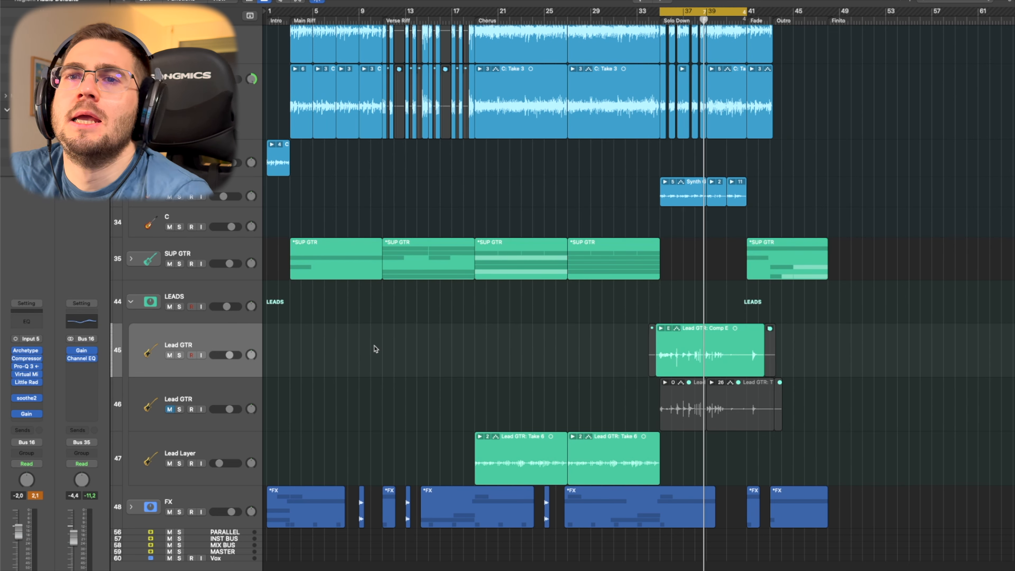
{"action": "left_click", "coordinate": [256, 297]}
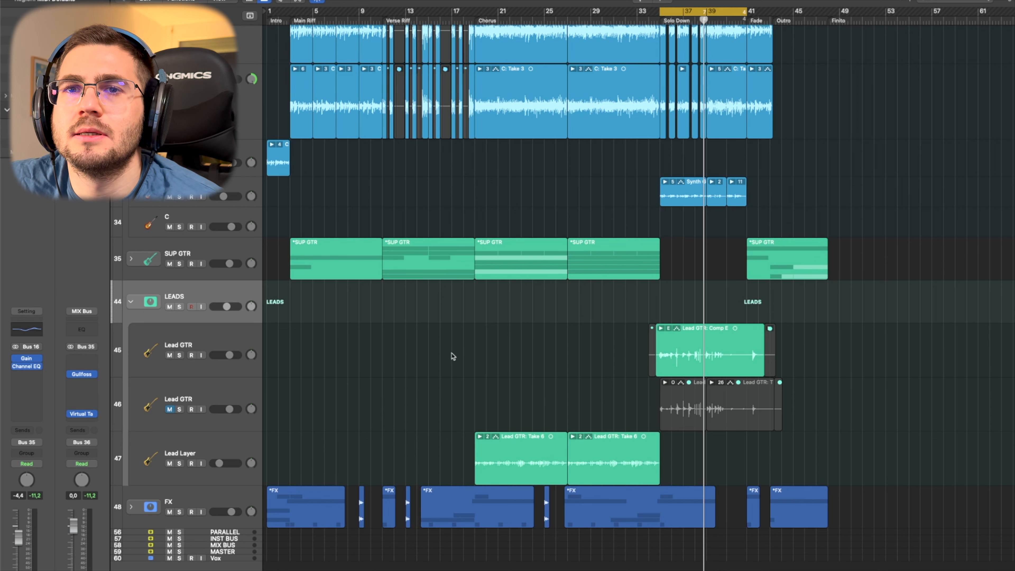
Expand the FX track stack, select it, and look over the impact, whoosh and drone tracks inside.
{"action": "left_click", "coordinate": [130, 508]}
{"action": "scroll", "coordinate": [428, 347], "scroll_direction": "down", "scroll_amount": 5}
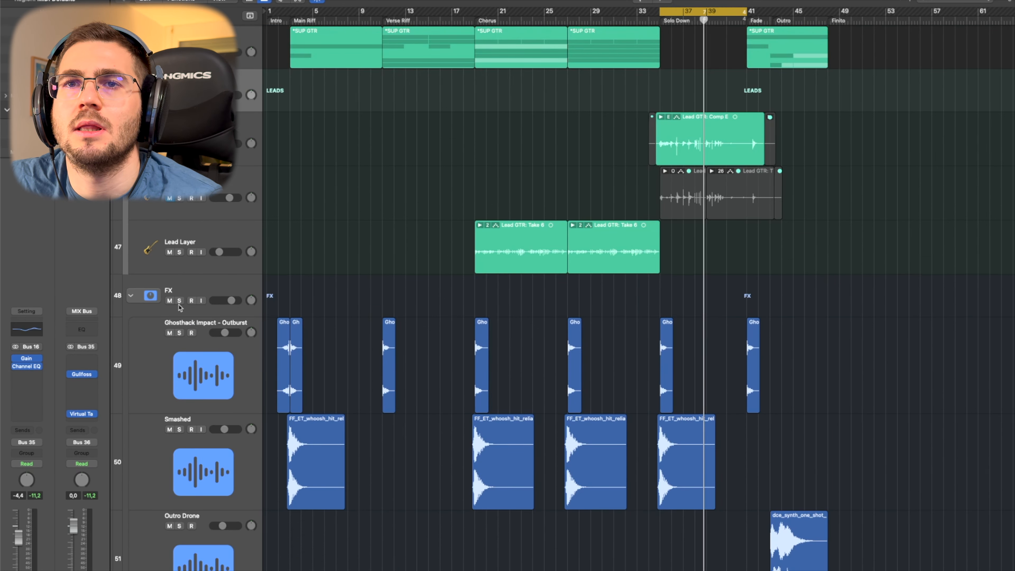
{"action": "left_click", "coordinate": [207, 283]}
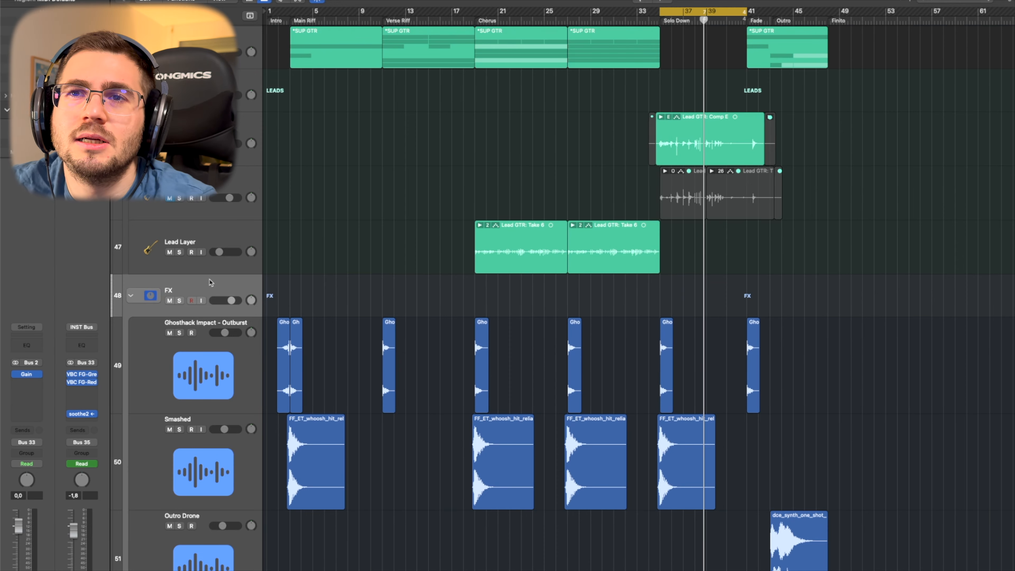
{"action": "scroll", "coordinate": [576, 267], "scroll_direction": "down", "scroll_amount": 10}
{"action": "scroll", "coordinate": [460, 258], "scroll_direction": "up", "scroll_amount": 5}
{"action": "scroll", "coordinate": [447, 248], "scroll_direction": "up", "scroll_amount": 5}
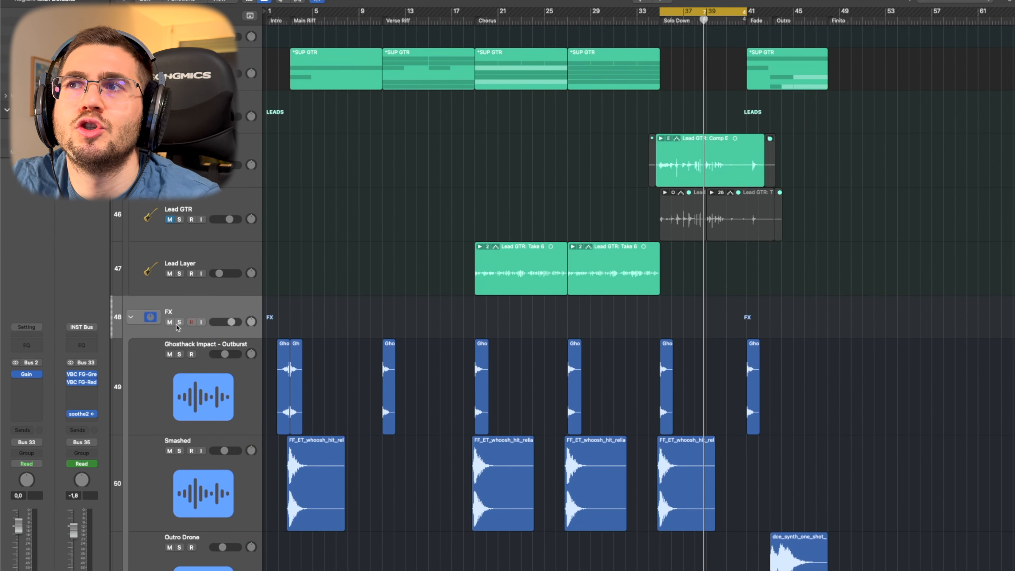
Cycle the Intro and the first bars of the Main Riff up to just before bar 5, and audition the FX stack soloed.
{"action": "key", "text": "c"}
{"action": "key", "text": "Return"}
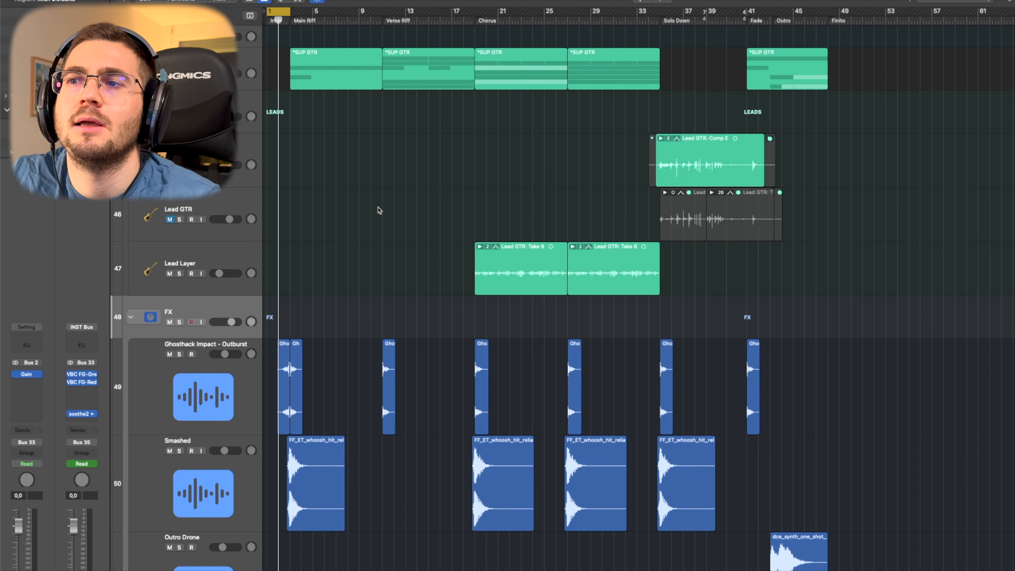
{"action": "scroll", "coordinate": [385, 188], "scroll_direction": "down", "scroll_amount": 5}
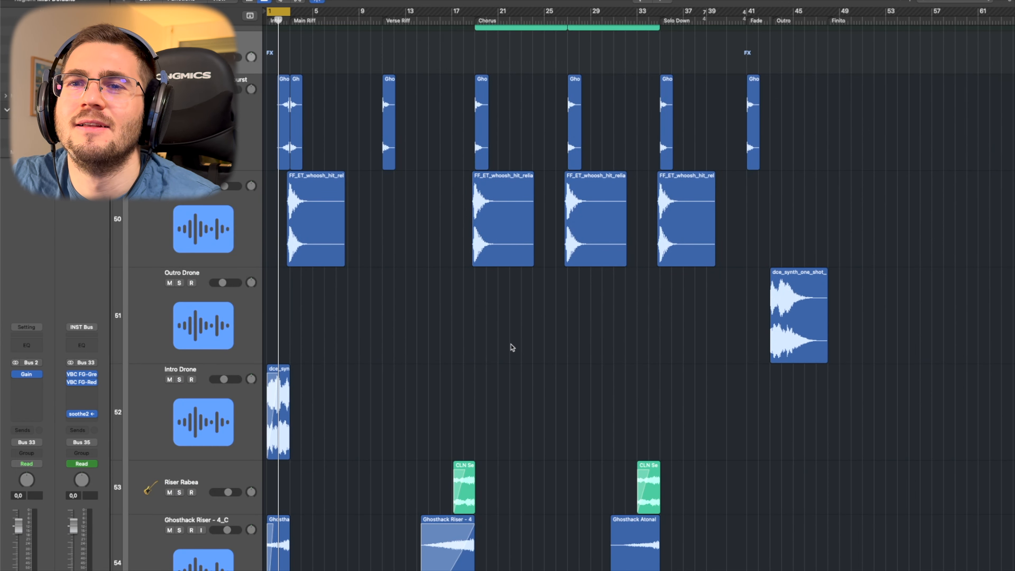
{"action": "key", "text": "super+Right"}
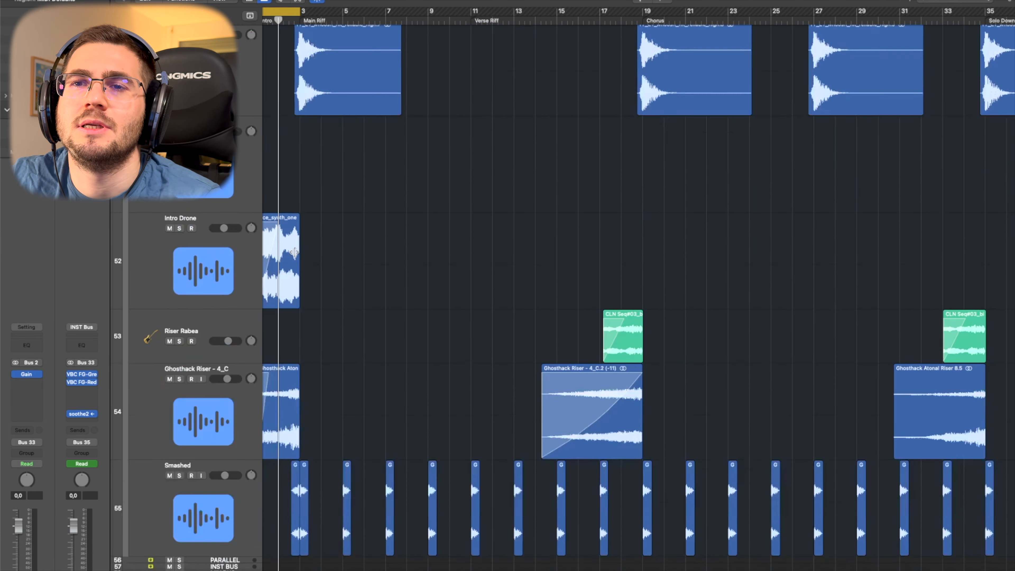
{"action": "scroll", "coordinate": [295, 256], "scroll_direction": "down", "scroll_amount": 3}
{"action": "scroll", "coordinate": [295, 255], "scroll_direction": "left", "scroll_amount": 2}
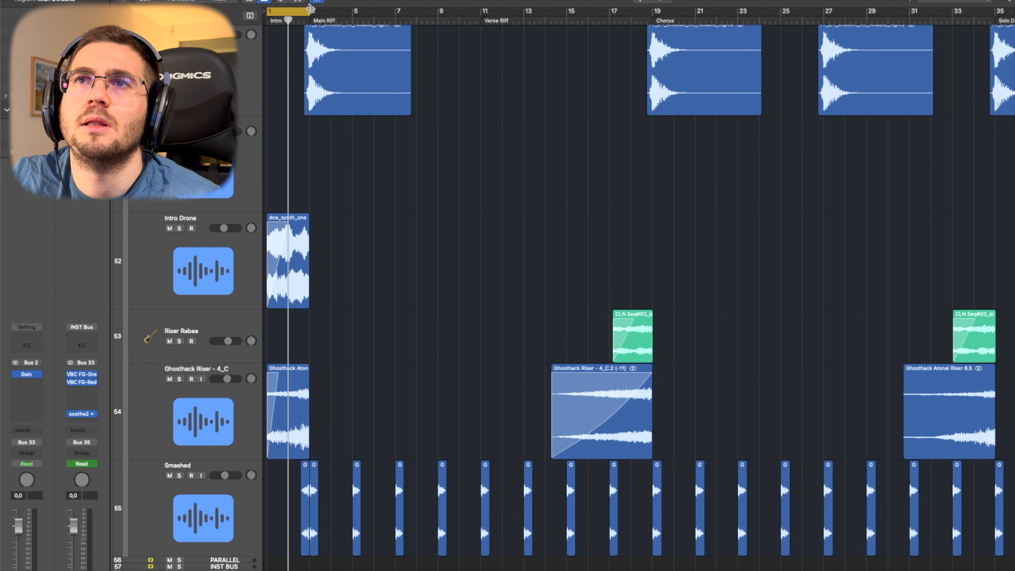
{"action": "left_click_drag", "start_coordinate": [310, 11], "coordinate": [347, 11]}
{"action": "scroll", "coordinate": [392, 171], "scroll_direction": "up", "scroll_amount": 4}
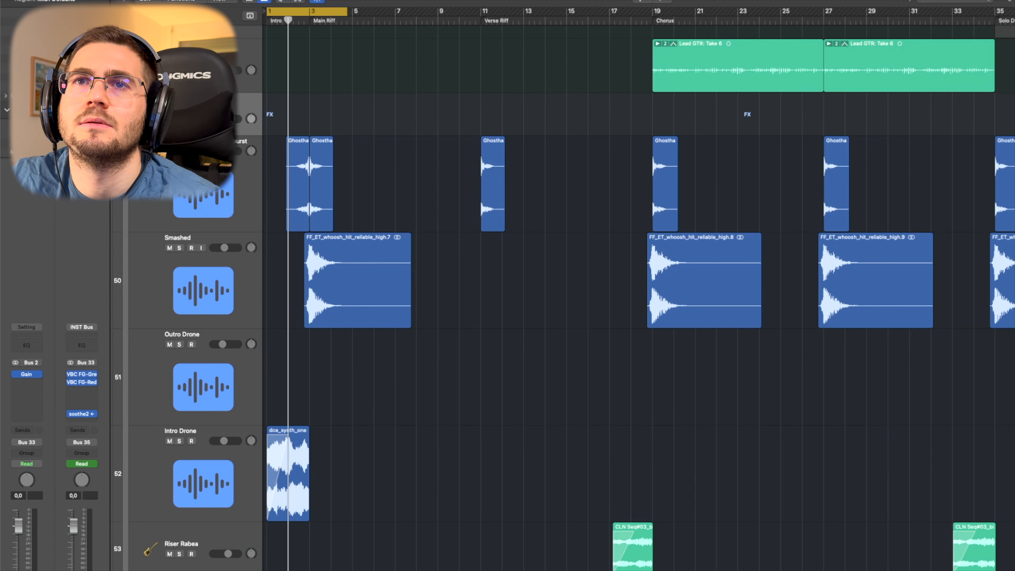
{"action": "key", "text": "s"}
{"action": "key", "text": "space"}
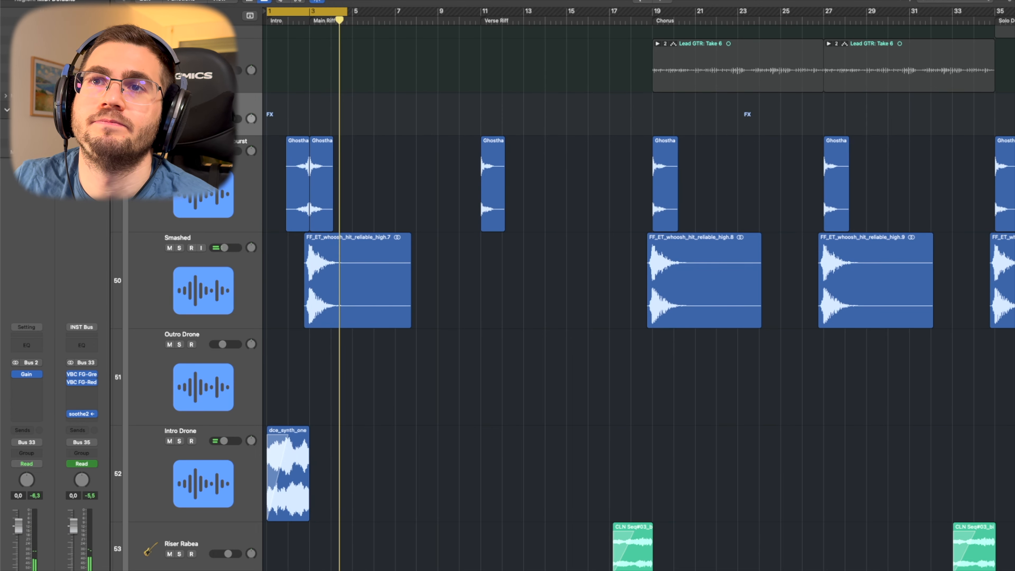
{"action": "key", "text": "space"}
Look over the Intro Drone, Riser Rabea, Ghosthack Riser and lower Smashed tracks in the FX stack.
{"action": "scroll", "coordinate": [444, 232], "scroll_direction": "down", "scroll_amount": 5}
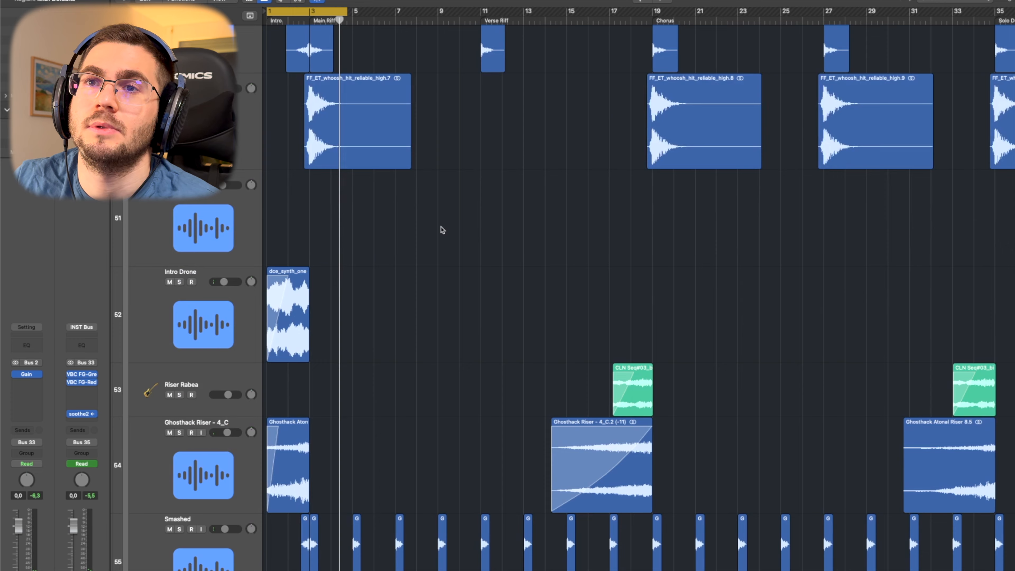
{"action": "scroll", "coordinate": [443, 230], "scroll_direction": "down", "scroll_amount": 3}
{"action": "scroll", "coordinate": [439, 228], "scroll_direction": "up", "scroll_amount": 3}
{"action": "scroll", "coordinate": [444, 228], "scroll_direction": "down", "scroll_amount": 3}
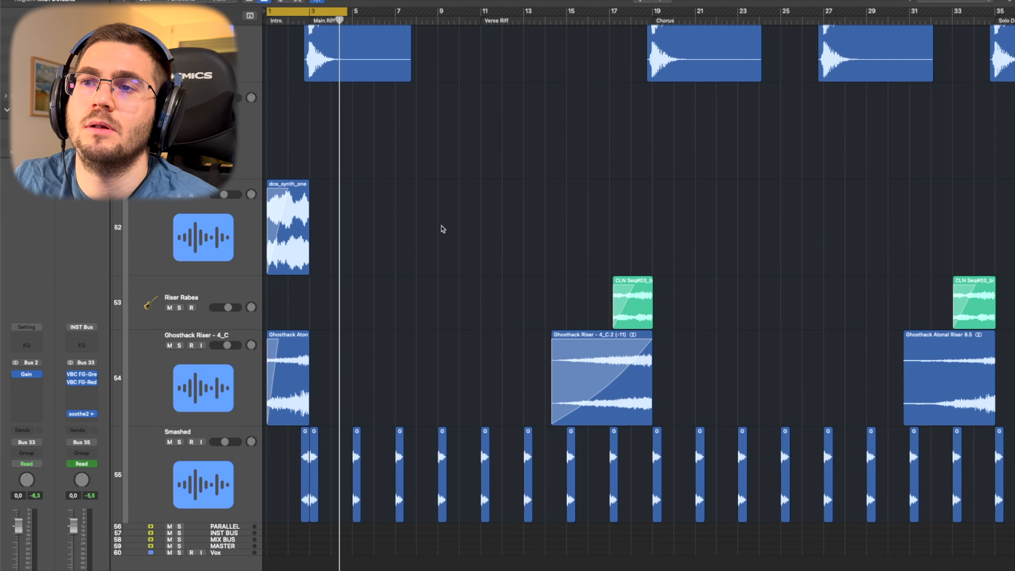
{"action": "scroll", "coordinate": [440, 228], "scroll_direction": "up", "scroll_amount": 6}
{"action": "scroll", "coordinate": [440, 228], "scroll_direction": "down", "scroll_amount": 4}
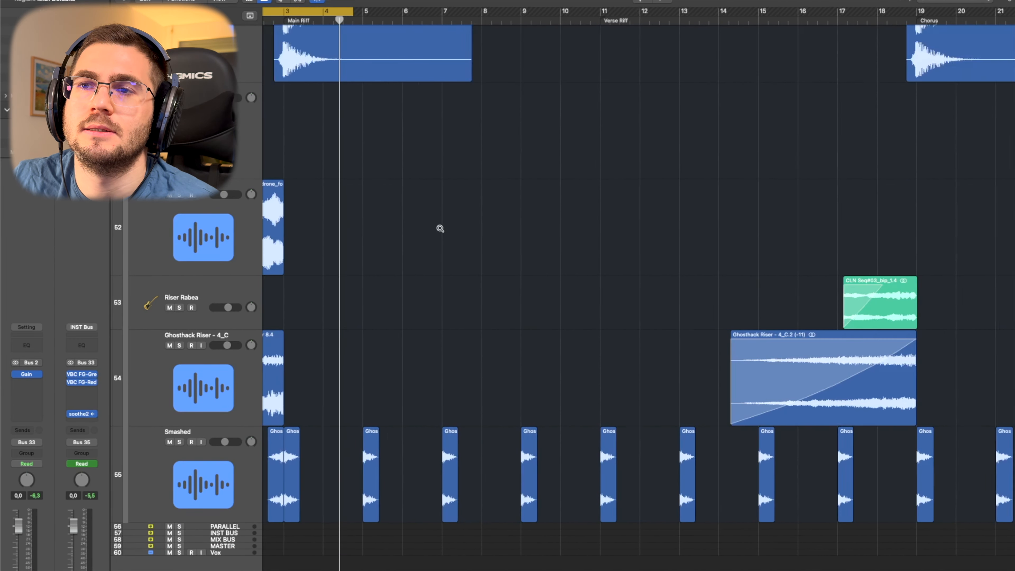
{"action": "scroll", "coordinate": [440, 229], "scroll_direction": "down", "scroll_amount": 3}
{"action": "scroll", "coordinate": [440, 229], "scroll_direction": "up", "scroll_amount": 2}
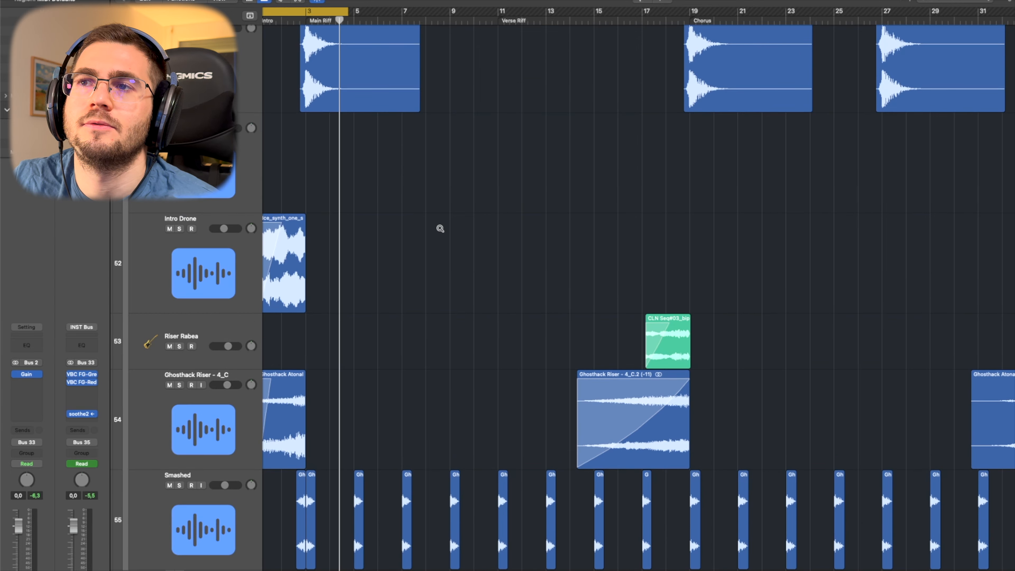
Examine the Ghosthack Riser and Riser Rabea regions leading into the Chorus, including their fade-ins.
{"action": "scroll", "coordinate": [441, 231], "scroll_direction": "right", "scroll_amount": 5}
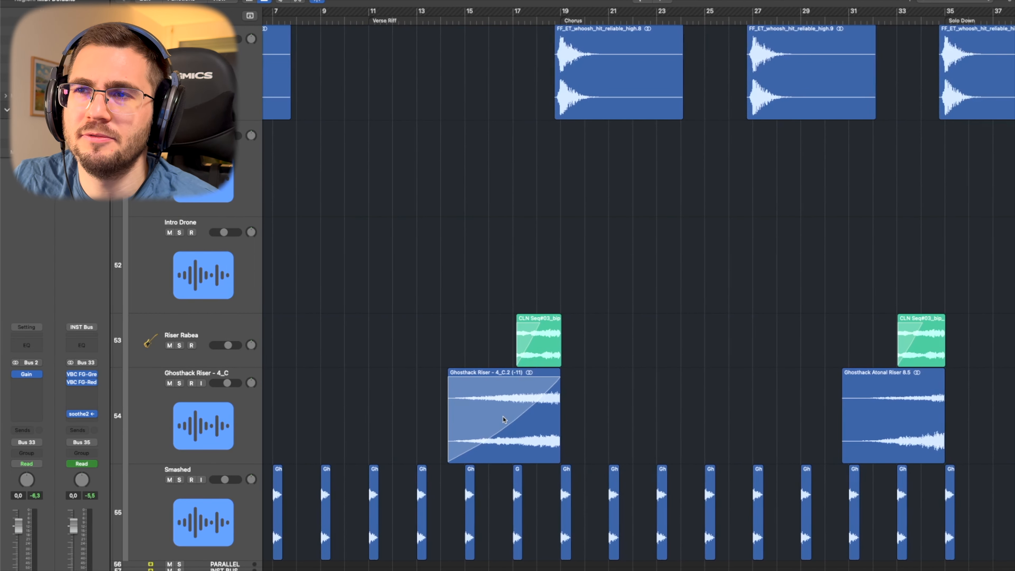
{"action": "scroll", "coordinate": [503, 413], "scroll_direction": "up", "scroll_amount": 4}
{"action": "scroll", "coordinate": [817, 391], "scroll_direction": "right", "scroll_amount": 5}
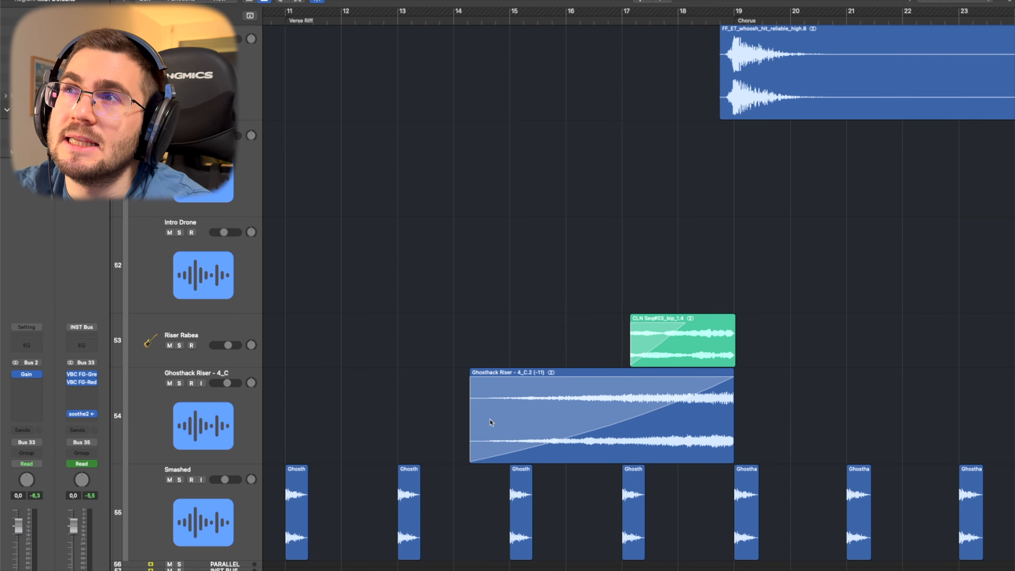
{"action": "scroll", "coordinate": [376, 331], "scroll_direction": "down", "scroll_amount": 5}
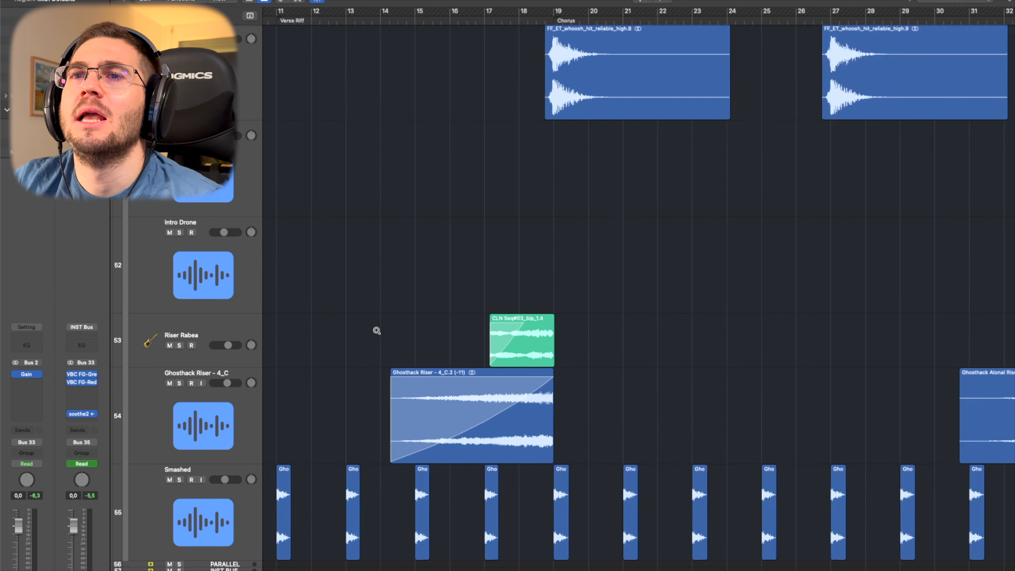
{"action": "scroll", "coordinate": [362, 331], "scroll_direction": "up", "scroll_amount": 10}
{"action": "scroll", "coordinate": [362, 331], "scroll_direction": "down", "scroll_amount": 5}
{"action": "scroll", "coordinate": [362, 331], "scroll_direction": "down", "scroll_amount": 3}
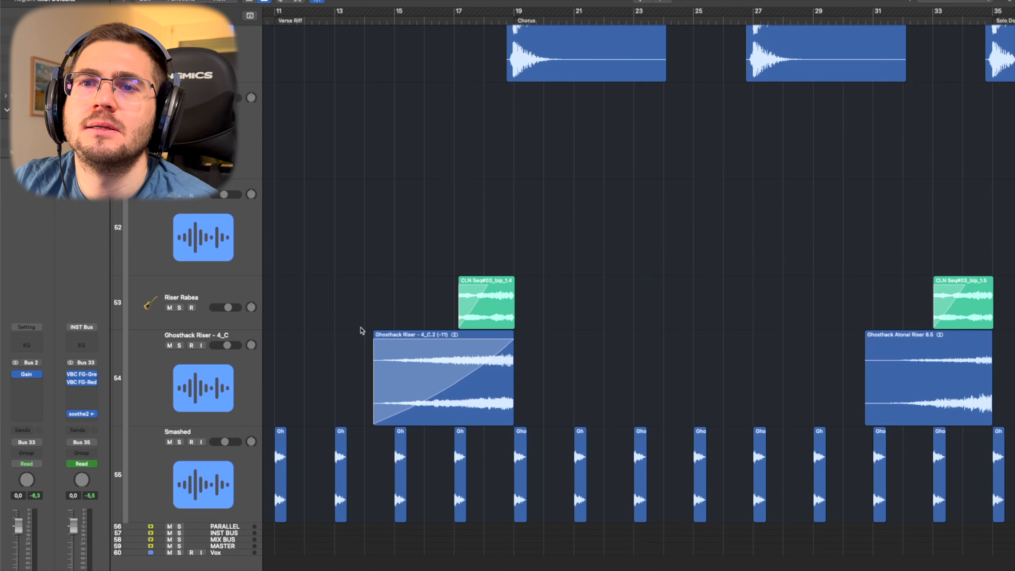
Cycle from between bars 13 and 15 to bar 23, and audition Riser Rabea and Ghosthack Riser soloed together.
{"action": "left_click", "coordinate": [179, 307]}
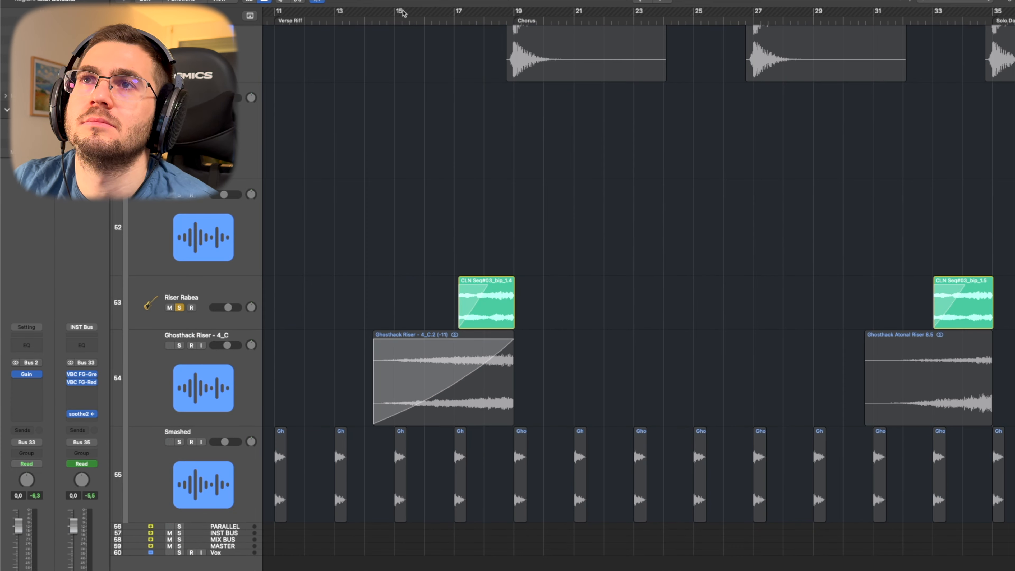
{"action": "left_click_drag", "start_coordinate": [398, 14], "coordinate": [638, 40]}
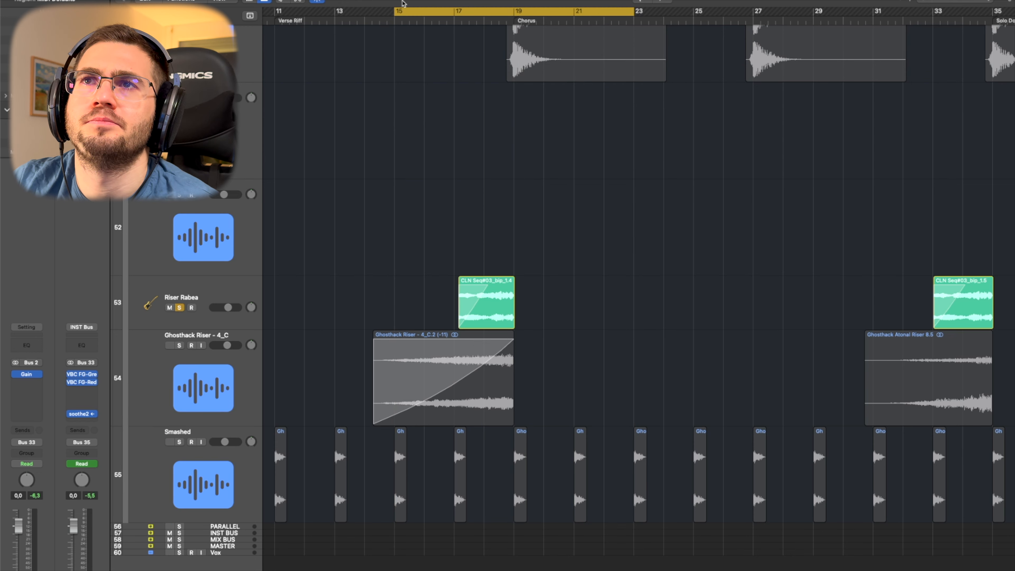
{"action": "left_click_drag", "start_coordinate": [398, 10], "coordinate": [350, 10]}
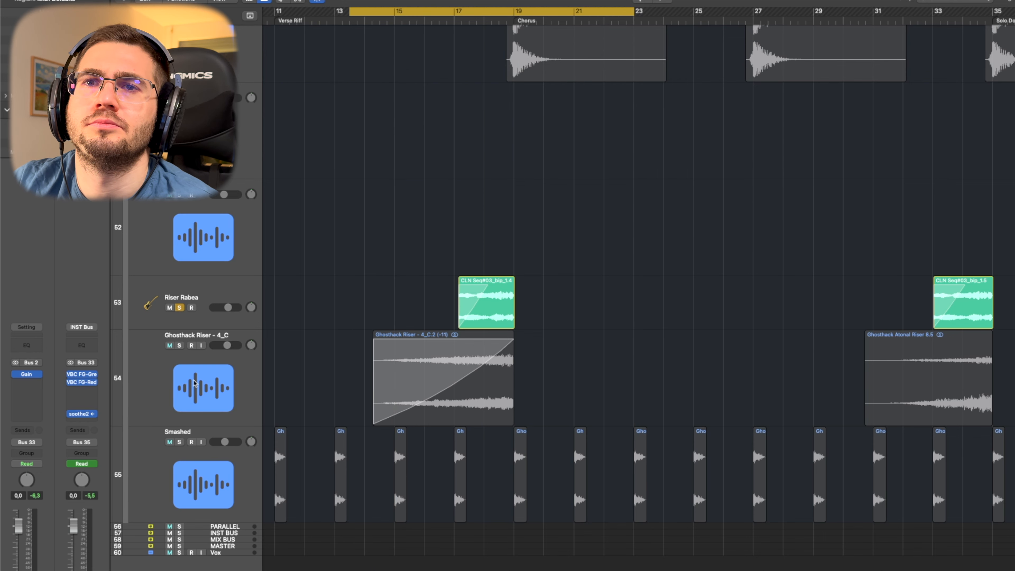
{"action": "left_click", "coordinate": [179, 345]}
{"action": "key", "text": "space"}
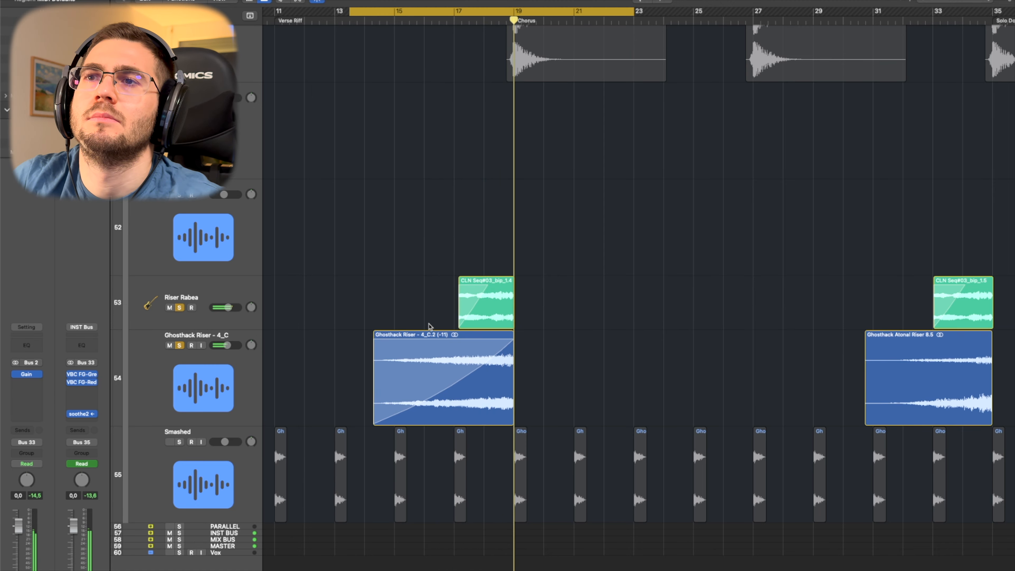
{"action": "left_click", "coordinate": [179, 308]}
{"action": "left_click", "coordinate": [180, 346]}
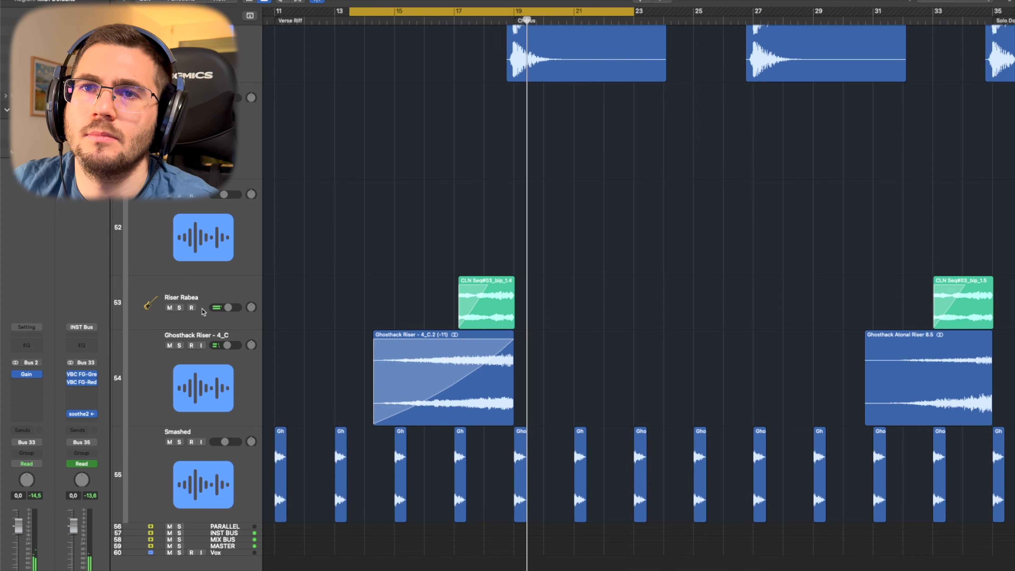
Select the Riser Rabea track and compare its position with the drum, bass and guitar tracks around the Chorus.
{"action": "left_click", "coordinate": [212, 297]}
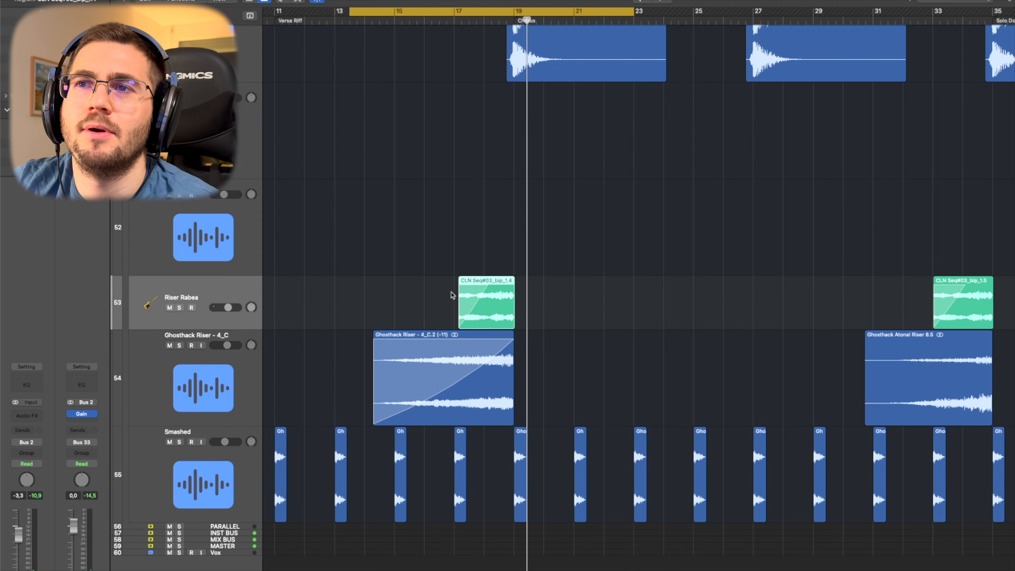
{"action": "scroll", "coordinate": [492, 298], "scroll_direction": "up", "scroll_amount": 10}
{"action": "scroll", "coordinate": [476, 204], "scroll_direction": "up", "scroll_amount": 15}
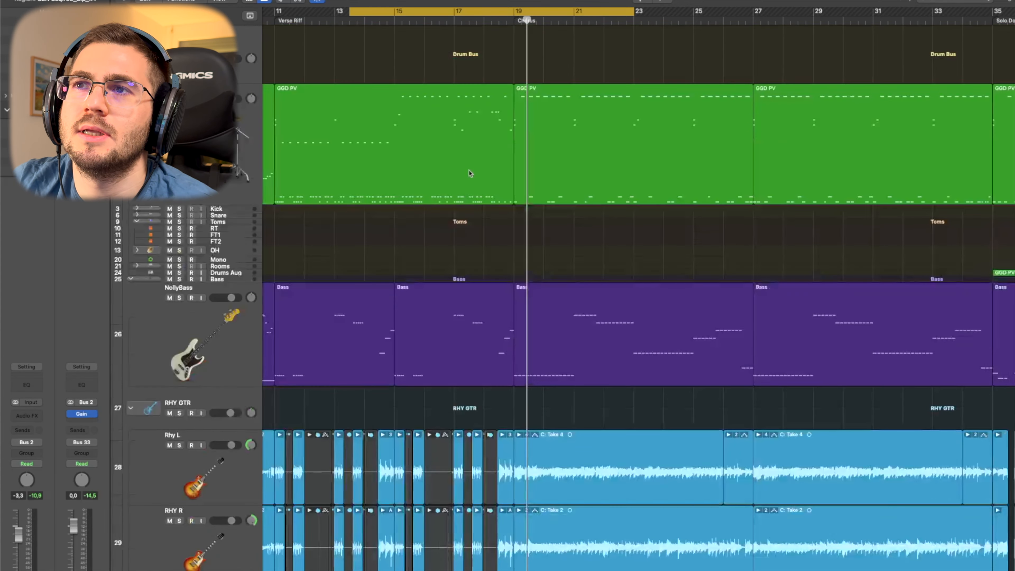
{"action": "scroll", "coordinate": [471, 176], "scroll_direction": "down", "scroll_amount": 12}
{"action": "scroll", "coordinate": [511, 204], "scroll_direction": "up", "scroll_amount": 4}
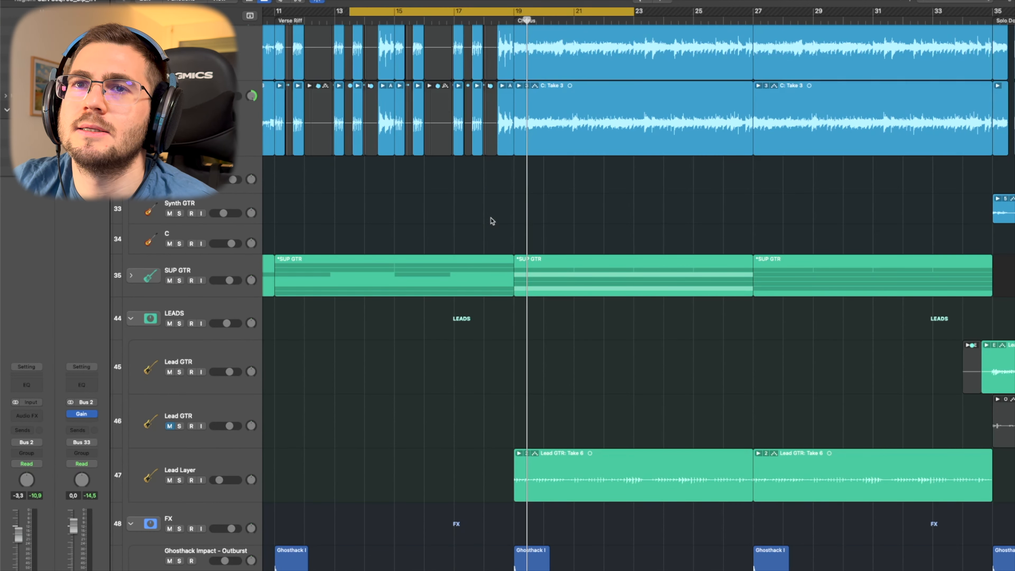
{"action": "scroll", "coordinate": [495, 240], "scroll_direction": "down", "scroll_amount": 10}
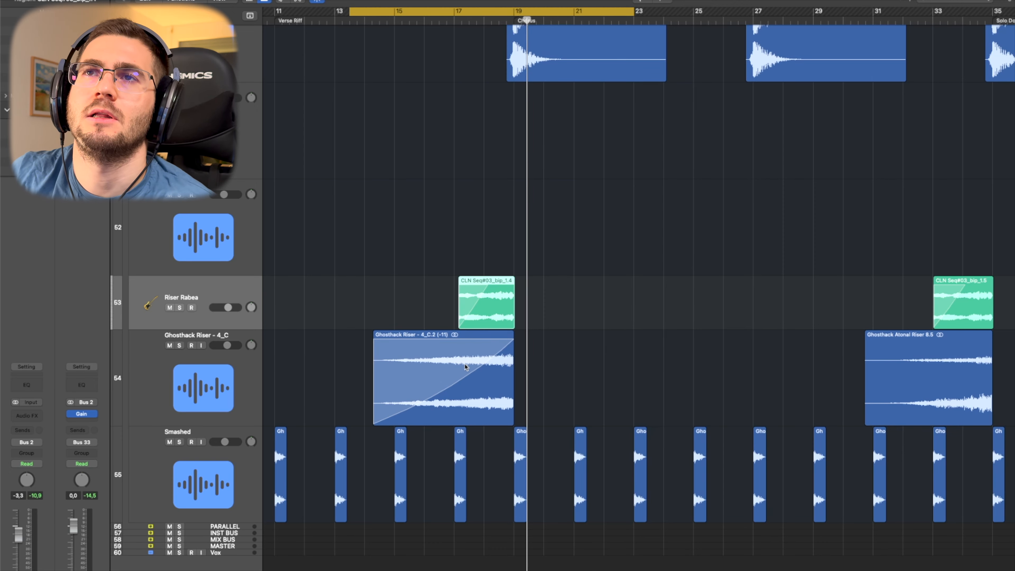
Turn off the playback cycle, return the playhead to bar 1, and bring the bass and rhythm guitar tracks into view.
{"action": "key", "text": "c"}
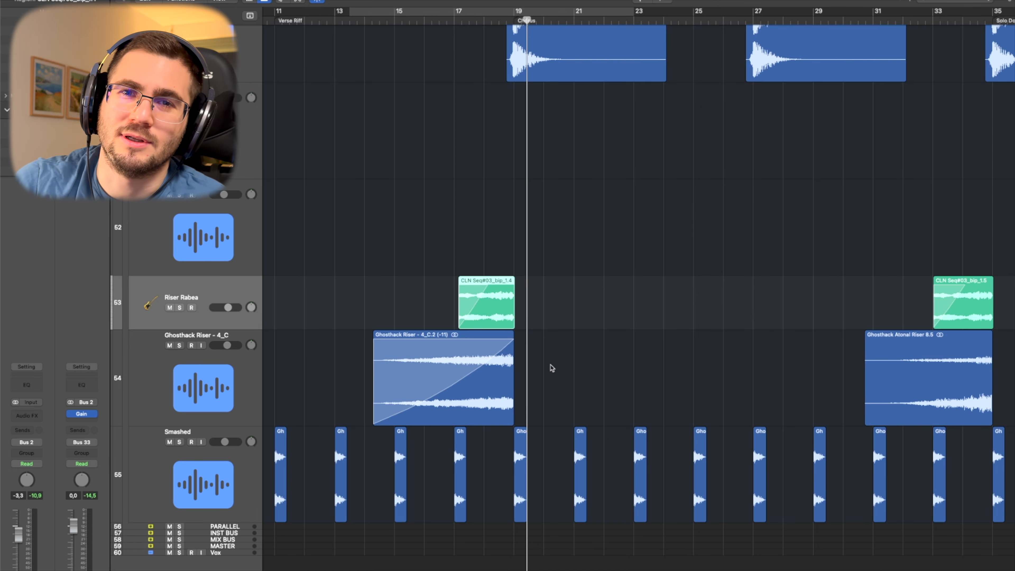
{"action": "key", "text": "Return"}
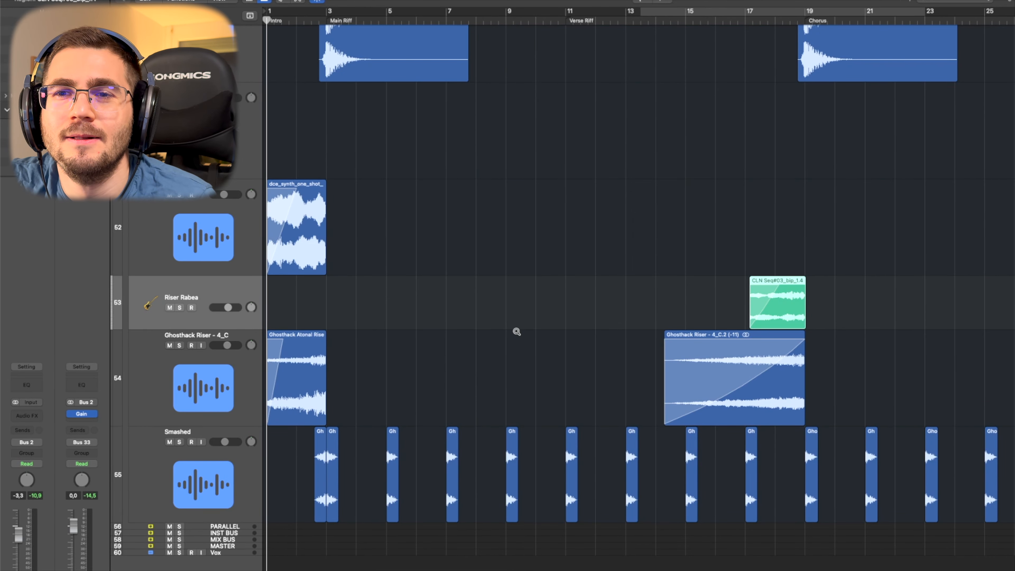
{"action": "scroll", "coordinate": [516, 330], "scroll_direction": "up", "scroll_amount": 5}
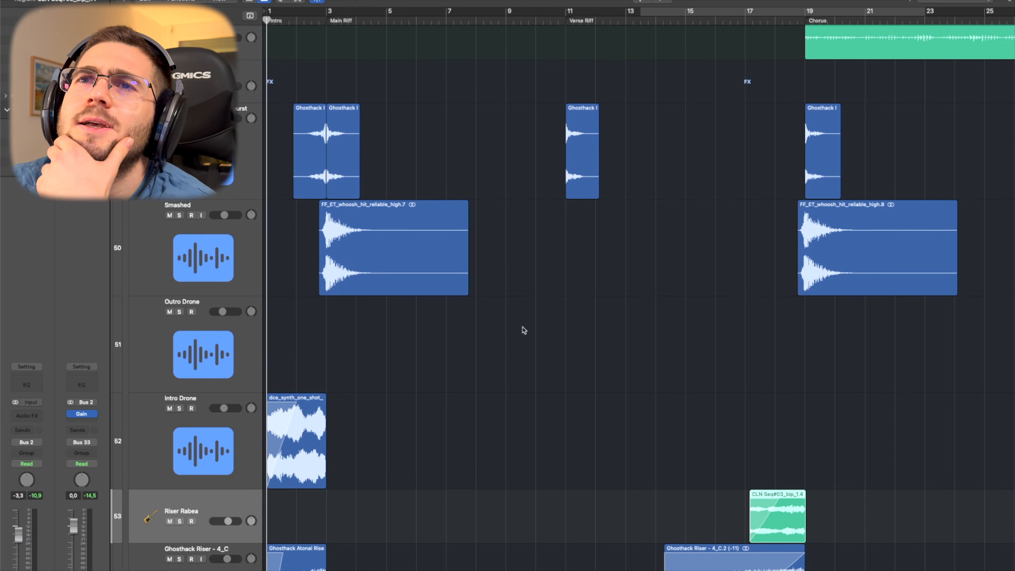
{"action": "scroll", "coordinate": [536, 328], "scroll_direction": "up", "scroll_amount": 2}
{"action": "scroll", "coordinate": [546, 328], "scroll_direction": "up", "scroll_amount": 1}
{"action": "scroll", "coordinate": [546, 328], "scroll_direction": "up", "scroll_amount": 15}
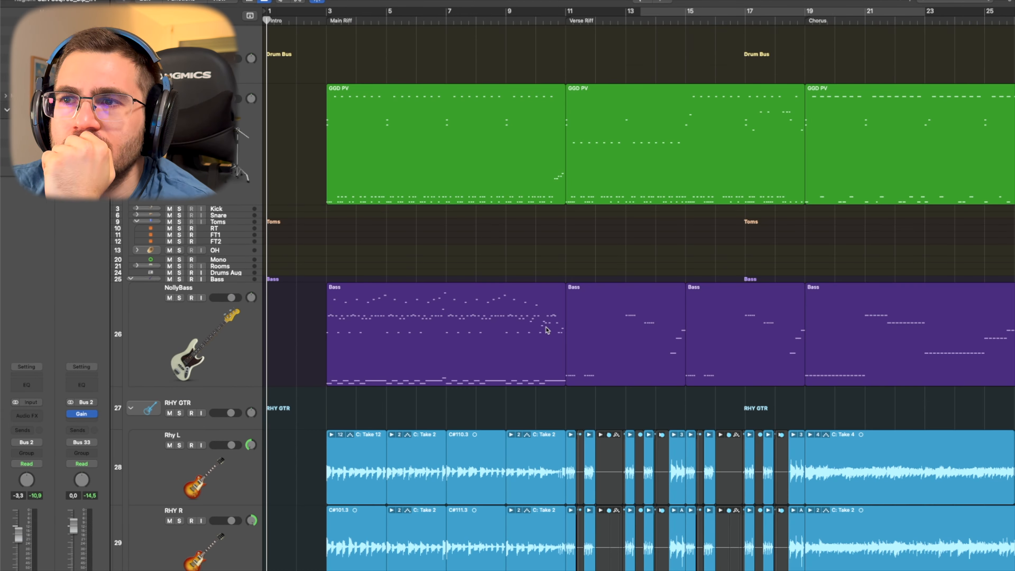
{"action": "scroll", "coordinate": [548, 328], "scroll_direction": "down", "scroll_amount": 1}
{"action": "scroll", "coordinate": [549, 327], "scroll_direction": "down", "scroll_amount": 5}
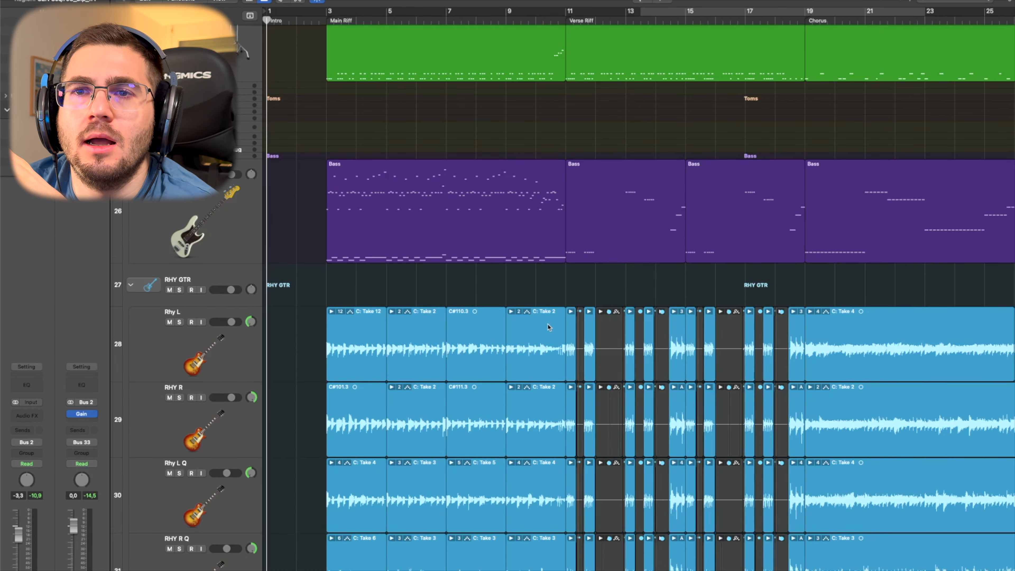
Collapse the RHY GTR, Bass, Drum Bus, LEADS and FX stacks and set the playback cycle from bar 1 to the end of the Outro regions.
{"action": "scroll", "coordinate": [549, 327], "scroll_direction": "down", "scroll_amount": 9}
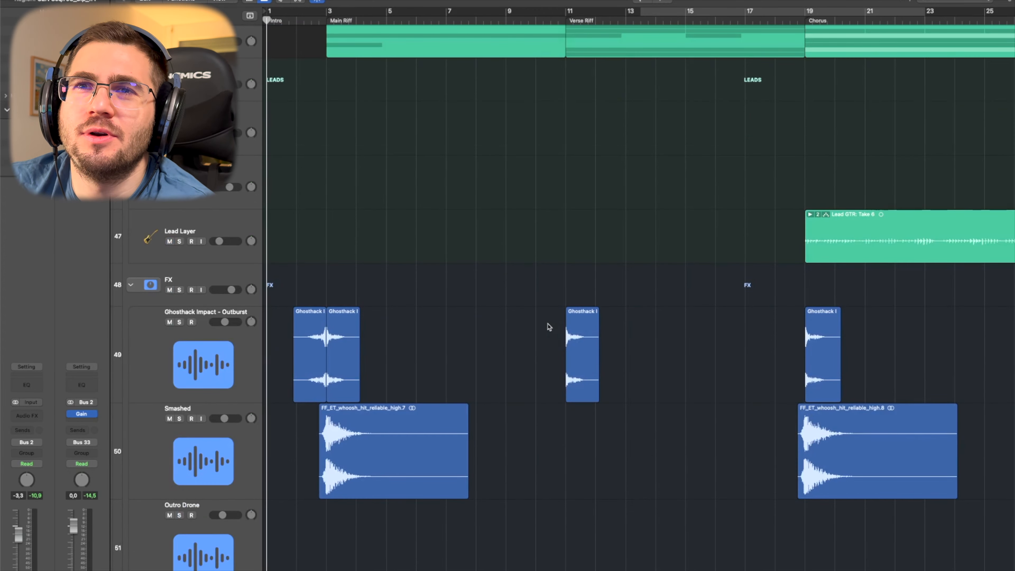
{"action": "scroll", "coordinate": [566, 328], "scroll_direction": "down", "scroll_amount": 5}
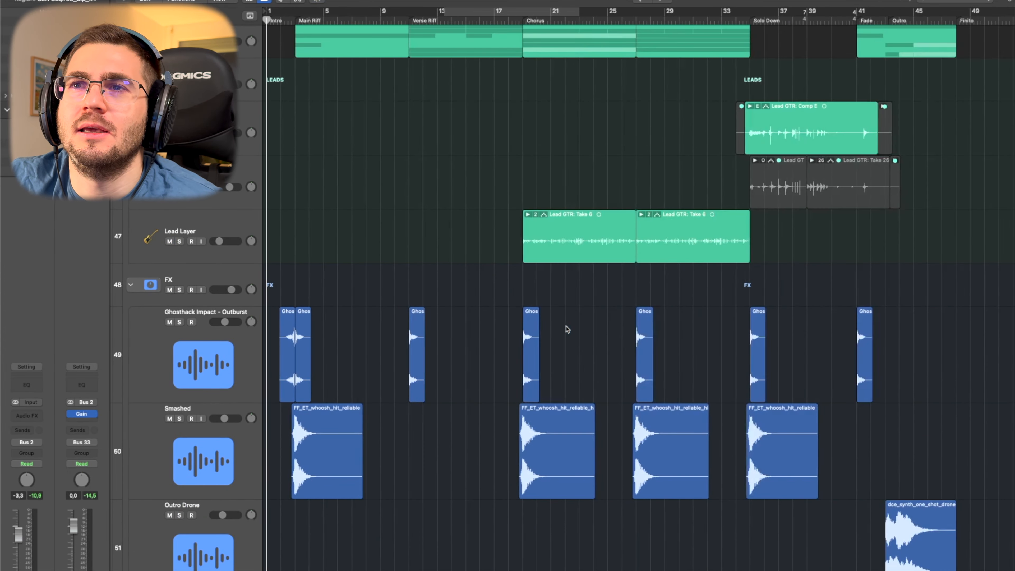
{"action": "scroll", "coordinate": [567, 328], "scroll_direction": "up", "scroll_amount": 15}
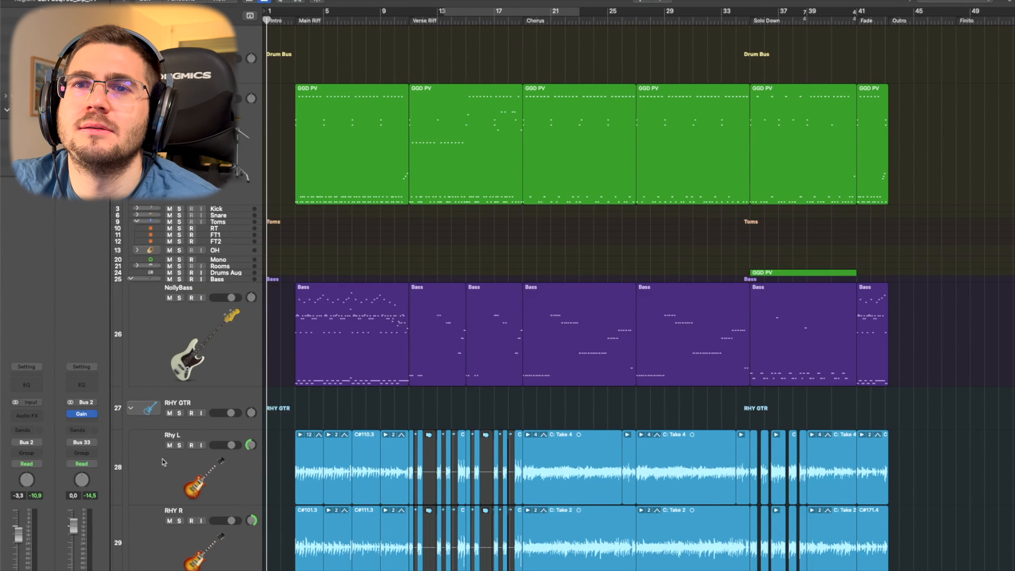
{"action": "left_click", "coordinate": [131, 408]}
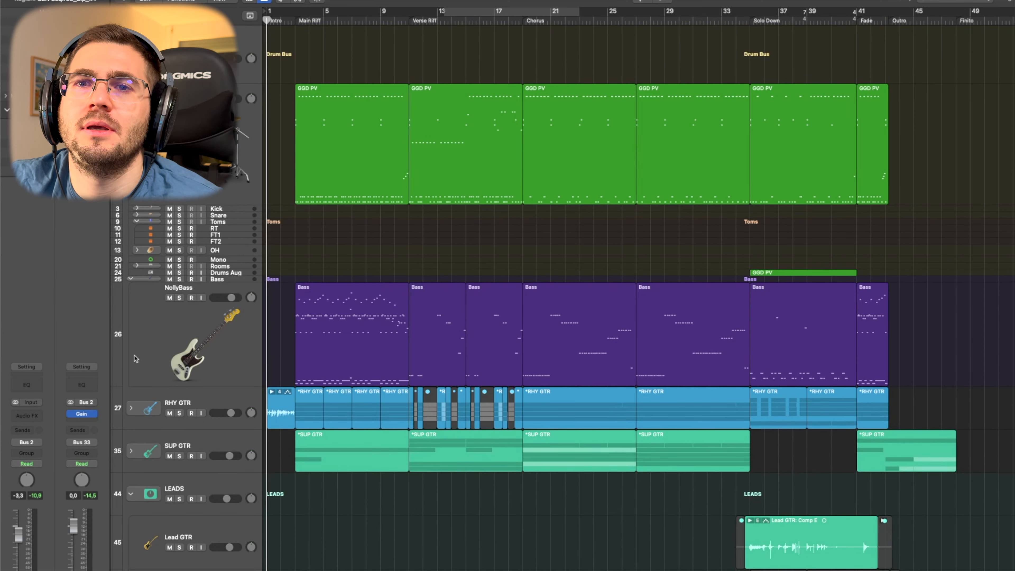
{"action": "left_click", "coordinate": [130, 279]}
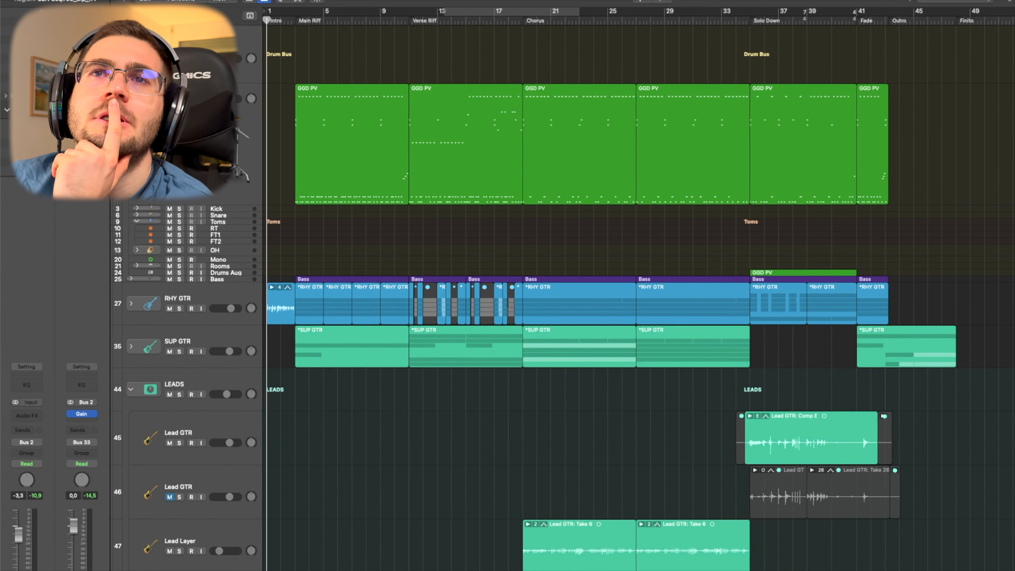
{"action": "left_click", "coordinate": [131, 54]}
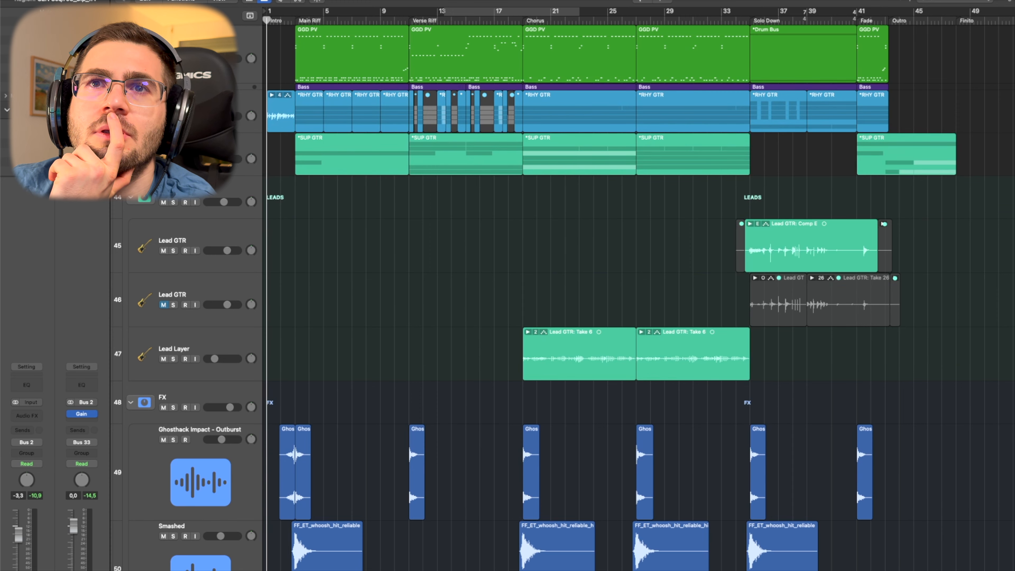
{"action": "left_click", "coordinate": [131, 199]}
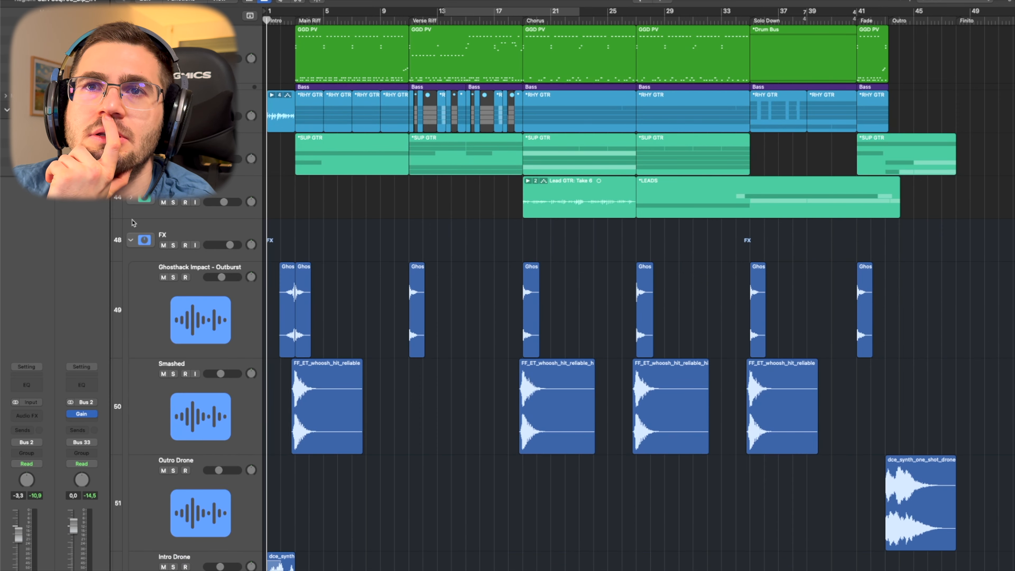
{"action": "left_click", "coordinate": [131, 240]}
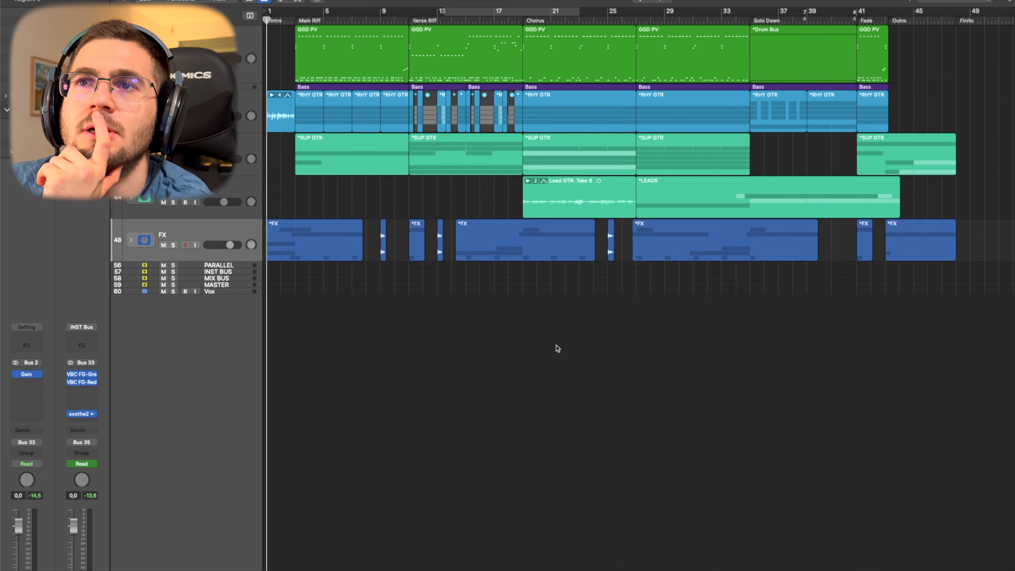
{"action": "left_click", "coordinate": [955, 13]}
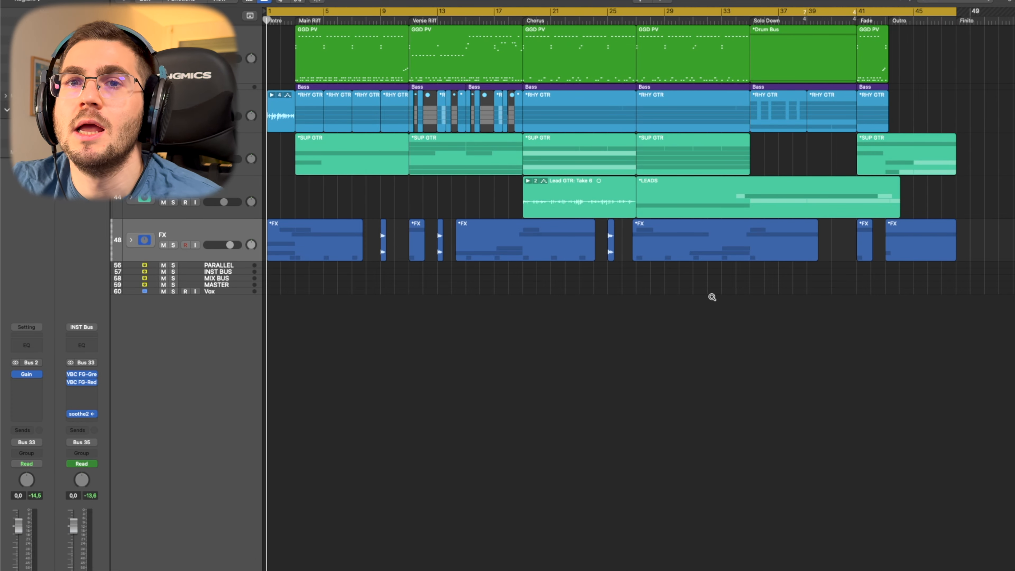
Show track automation and examine the volume automation of the Drum Bus and RHY GTR stacks, briefly revealing the Drum Bus's additional automation lane.
{"action": "key", "text": "super+Down"}
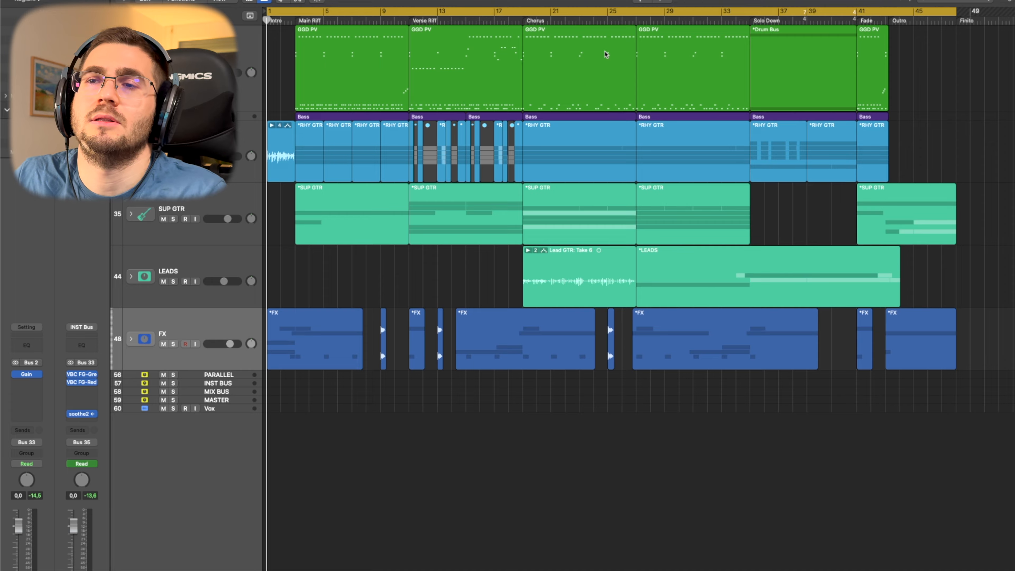
{"action": "key", "text": "a"}
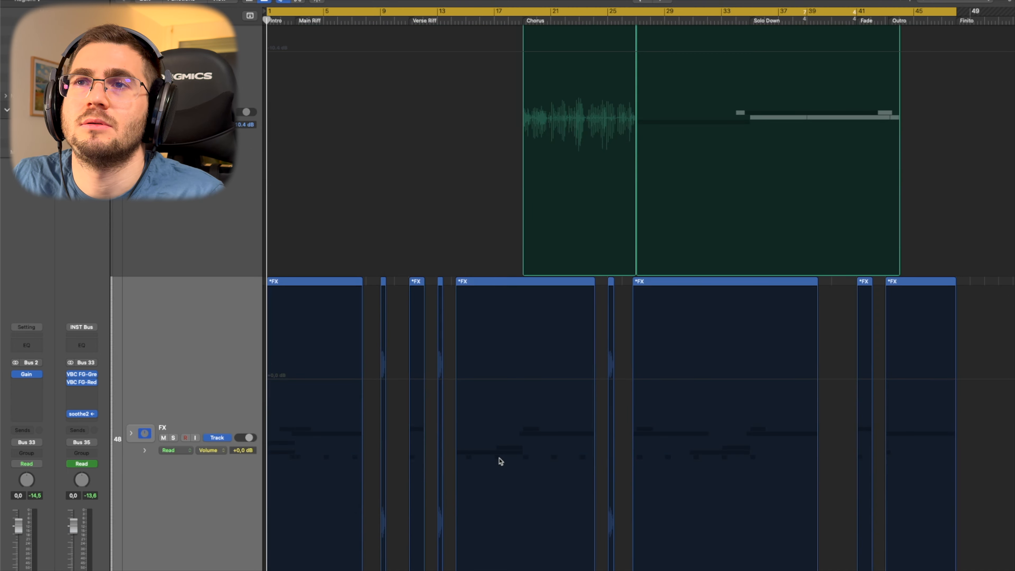
{"action": "scroll", "coordinate": [503, 448], "scroll_direction": "up", "scroll_amount": 10}
{"action": "scroll", "coordinate": [507, 442], "scroll_direction": "down", "scroll_amount": 10}
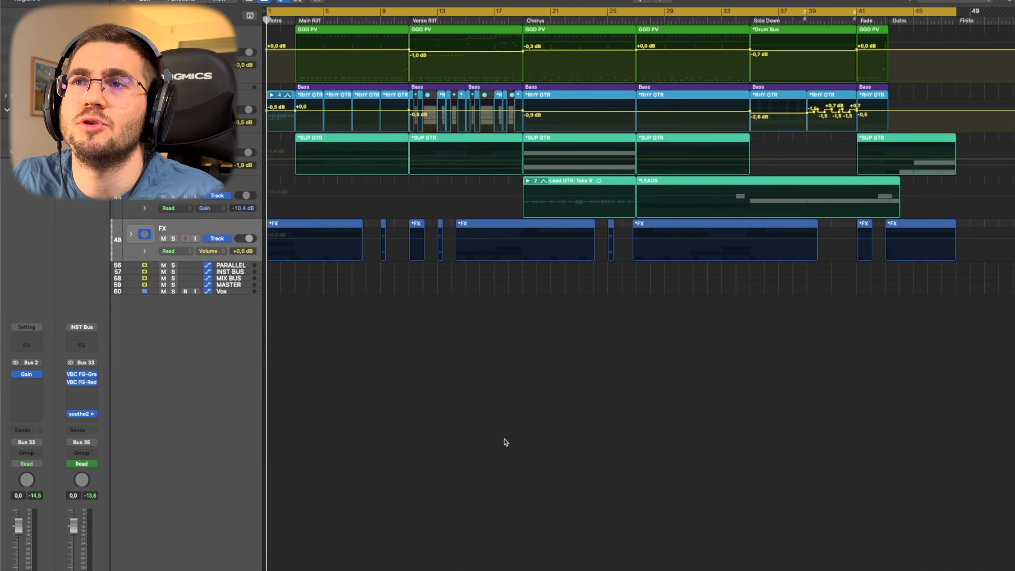
{"action": "scroll", "coordinate": [505, 443], "scroll_direction": "up", "scroll_amount": 8}
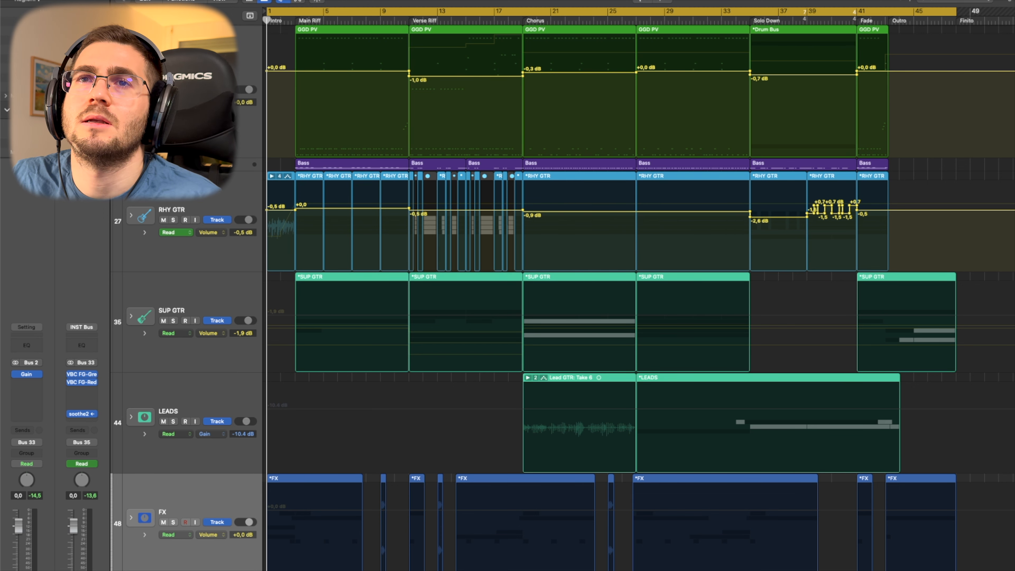
{"action": "left_click", "coordinate": [145, 102]}
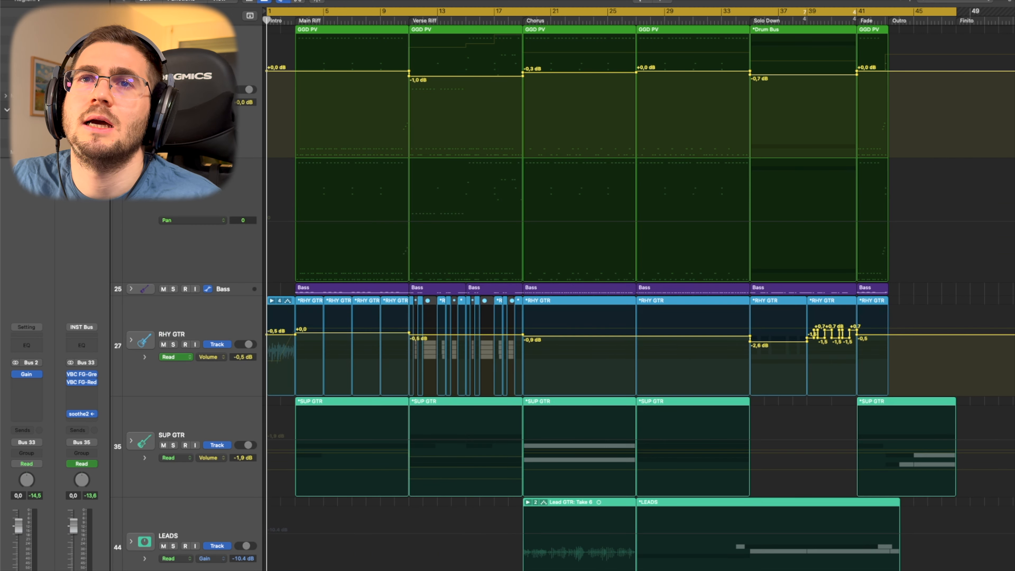
{"action": "scroll", "coordinate": [344, 234], "scroll_direction": "down", "scroll_amount": 6}
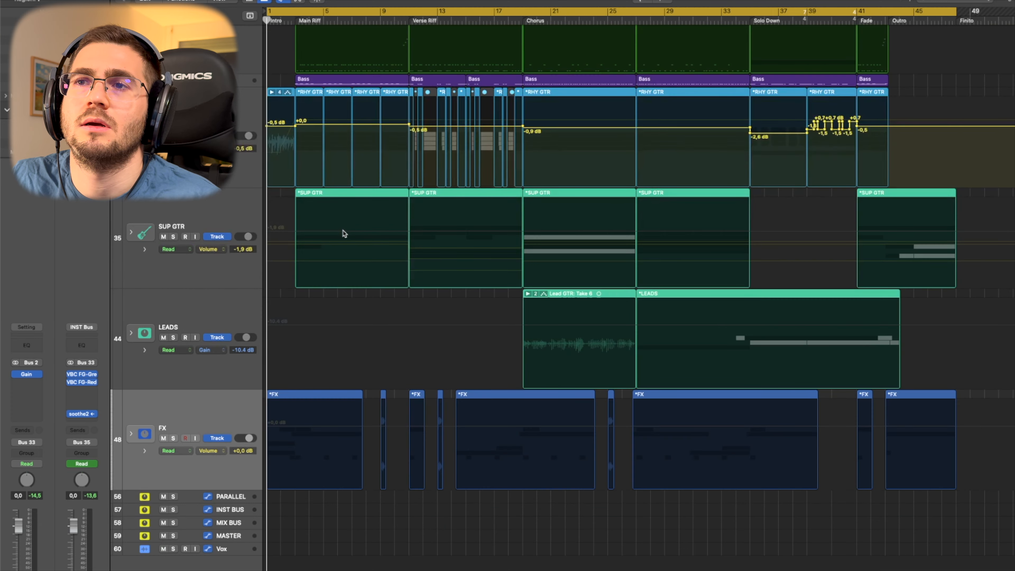
{"action": "scroll", "coordinate": [345, 233], "scroll_direction": "up", "scroll_amount": 6}
{"action": "left_click", "coordinate": [145, 102]}
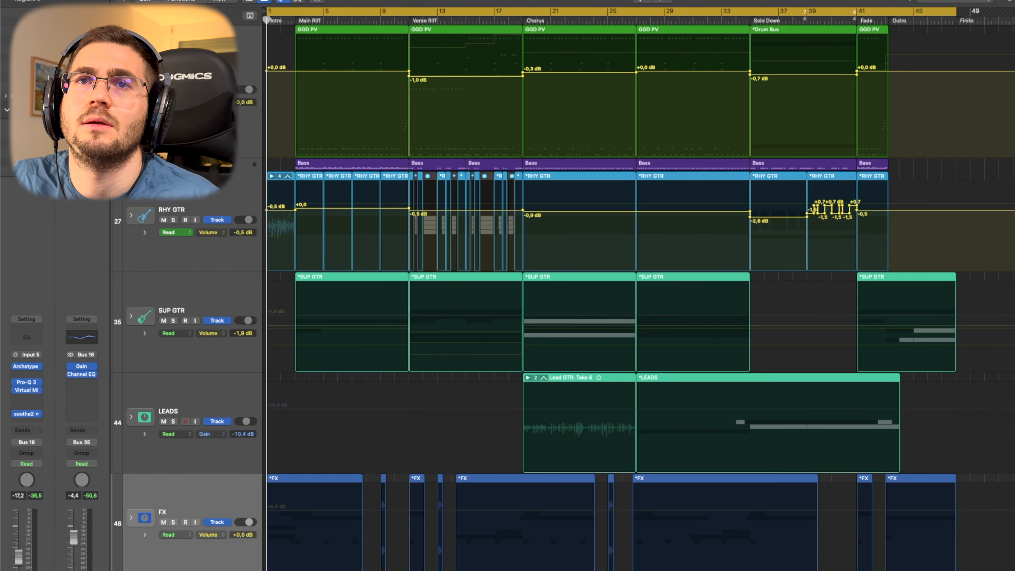
Expand the Drum Bus stack, check its individual drum tracks for automation, and hide the automation view.
{"action": "left_click", "coordinate": [131, 85]}
{"action": "scroll", "coordinate": [441, 107], "scroll_direction": "down", "scroll_amount": 7}
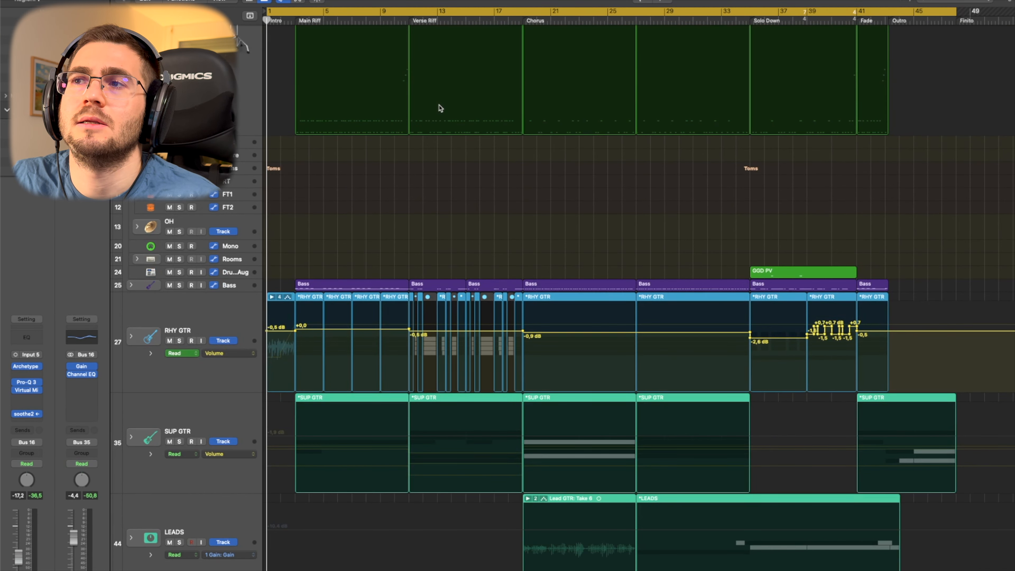
{"action": "scroll", "coordinate": [440, 107], "scroll_direction": "up", "scroll_amount": 8}
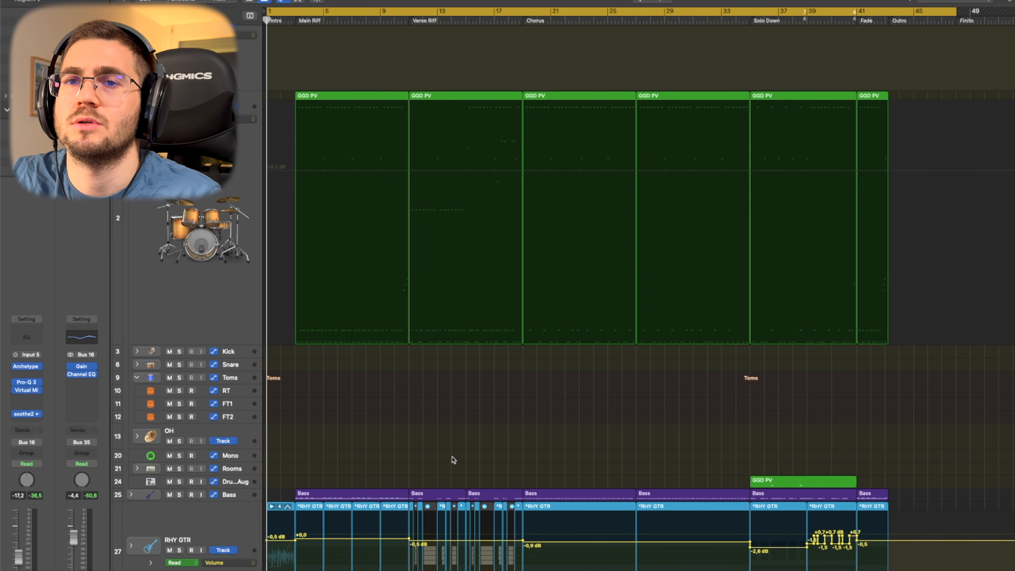
{"action": "scroll", "coordinate": [454, 460], "scroll_direction": "down", "scroll_amount": 10}
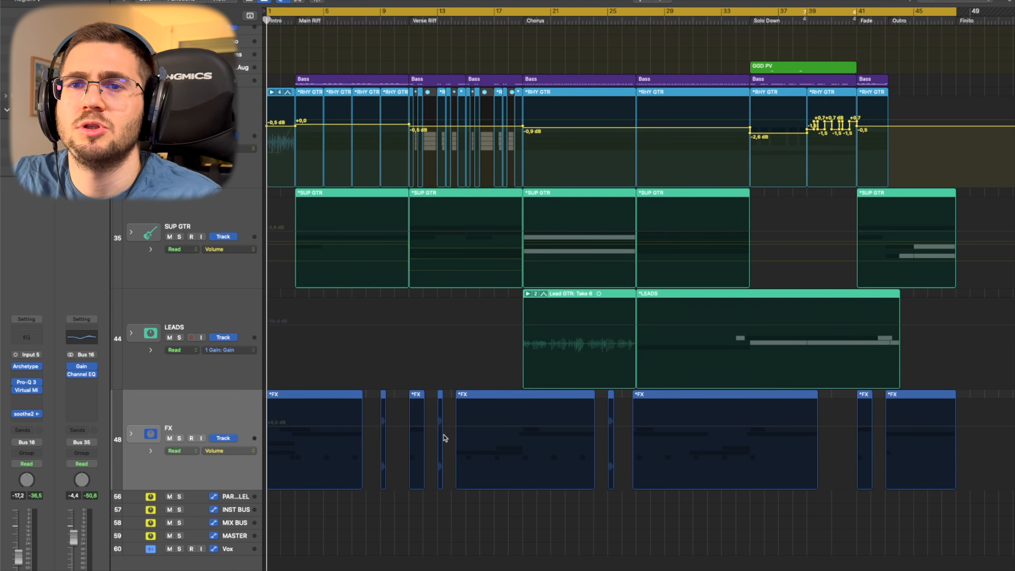
{"action": "key", "text": "a"}
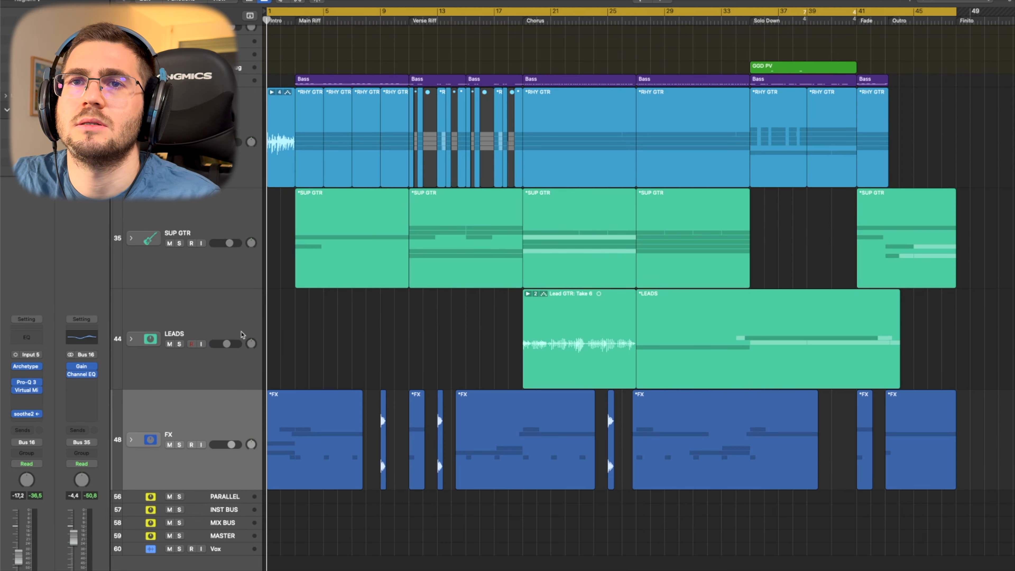
Expand the SUP GTR and LEADS stacks and show the automation of their individual guitar tracks.
{"action": "left_click", "coordinate": [131, 238]}
{"action": "scroll", "coordinate": [175, 337], "scroll_direction": "down", "scroll_amount": 10}
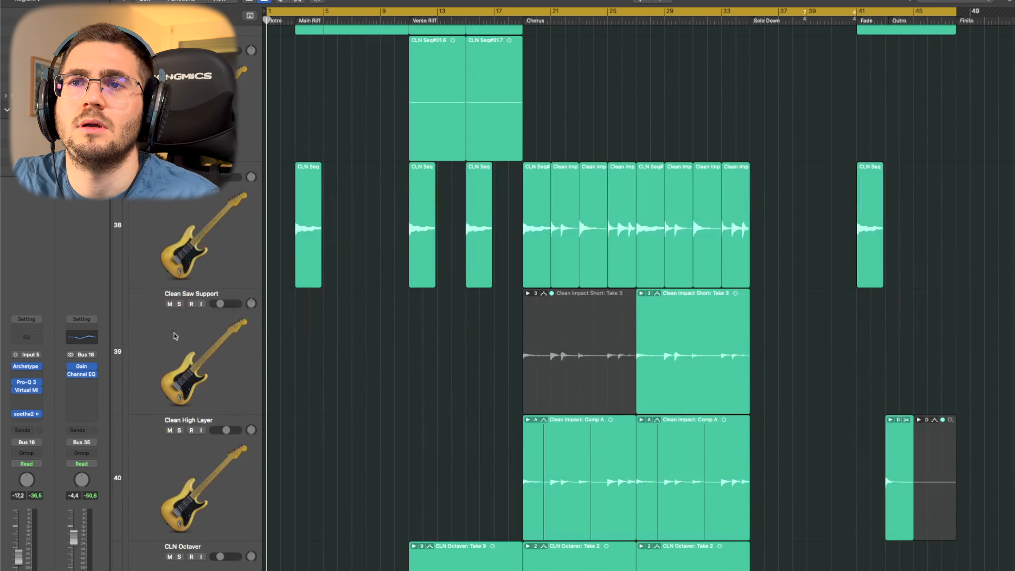
{"action": "left_click", "coordinate": [131, 340]}
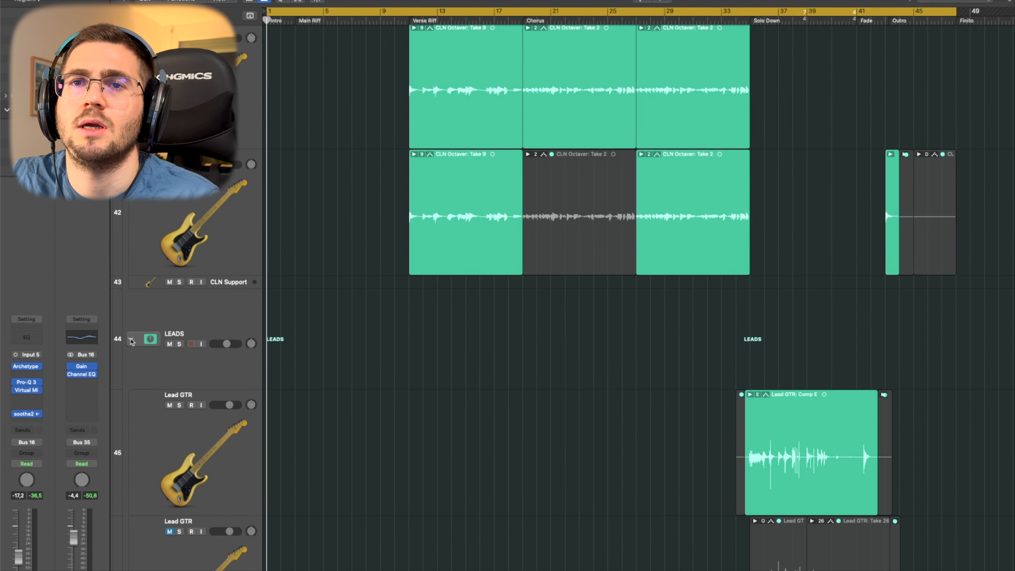
{"action": "key", "text": "a"}
{"action": "scroll", "coordinate": [447, 334], "scroll_direction": "down", "scroll_amount": 10}
{"action": "key", "text": "super+Up"}
{"action": "key", "text": "super+Up"}
{"action": "key", "text": "super+Up"}
{"action": "scroll", "coordinate": [447, 333], "scroll_direction": "up", "scroll_amount": 4}
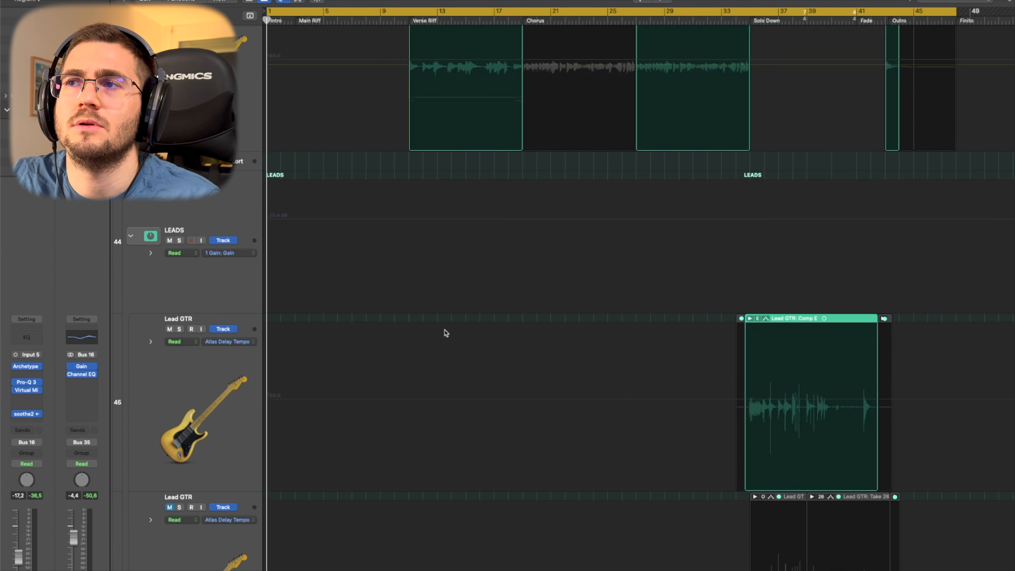
Look through the automation of the lead and clean guitar layers up to RHY GTR, and hide the automation view.
{"action": "scroll", "coordinate": [447, 334], "scroll_direction": "down", "scroll_amount": 10}
{"action": "scroll", "coordinate": [446, 333], "scroll_direction": "up", "scroll_amount": 7}
{"action": "scroll", "coordinate": [446, 333], "scroll_direction": "up", "scroll_amount": 12}
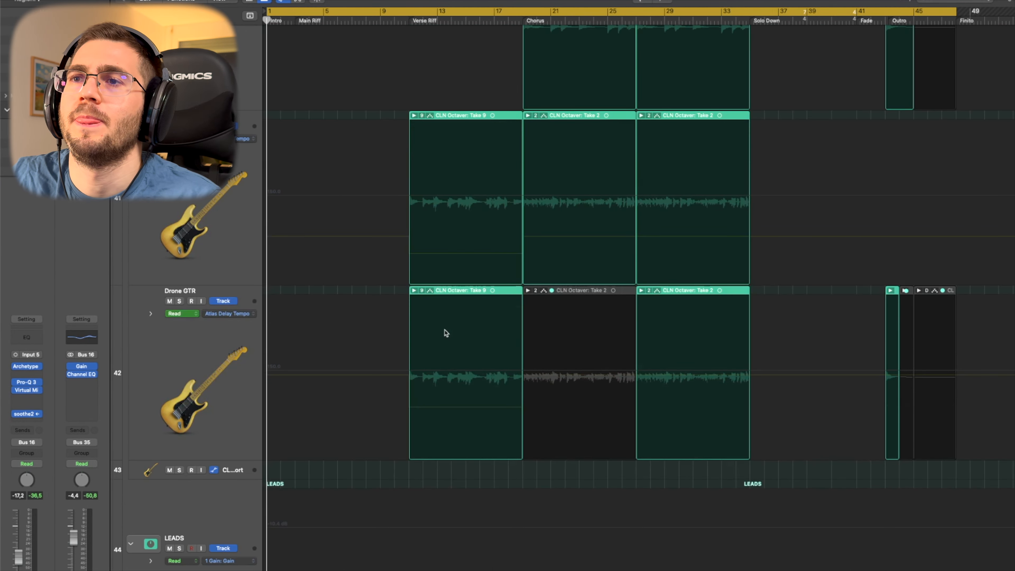
{"action": "scroll", "coordinate": [446, 334], "scroll_direction": "up", "scroll_amount": 15}
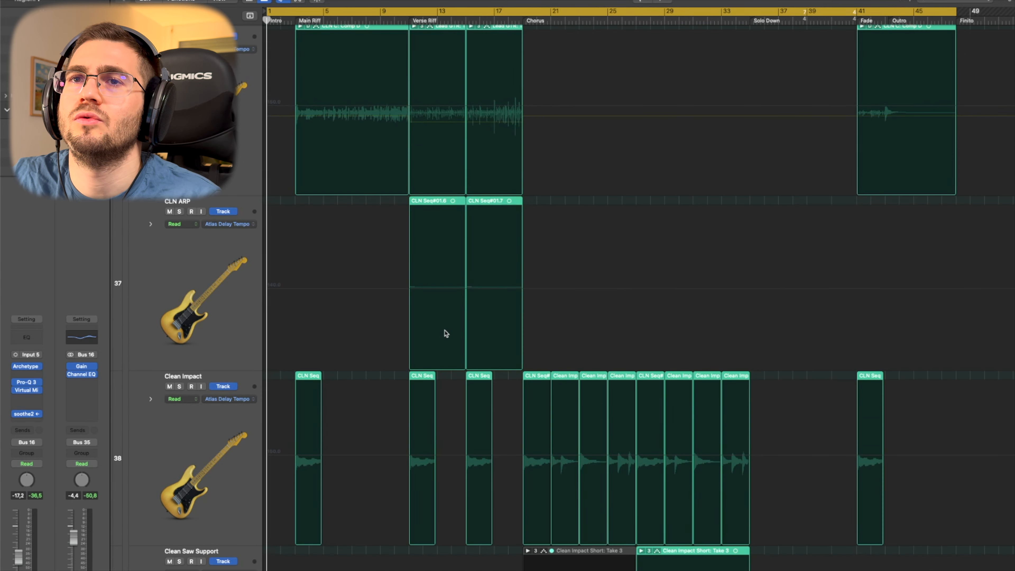
{"action": "scroll", "coordinate": [446, 333], "scroll_direction": "up", "scroll_amount": 5}
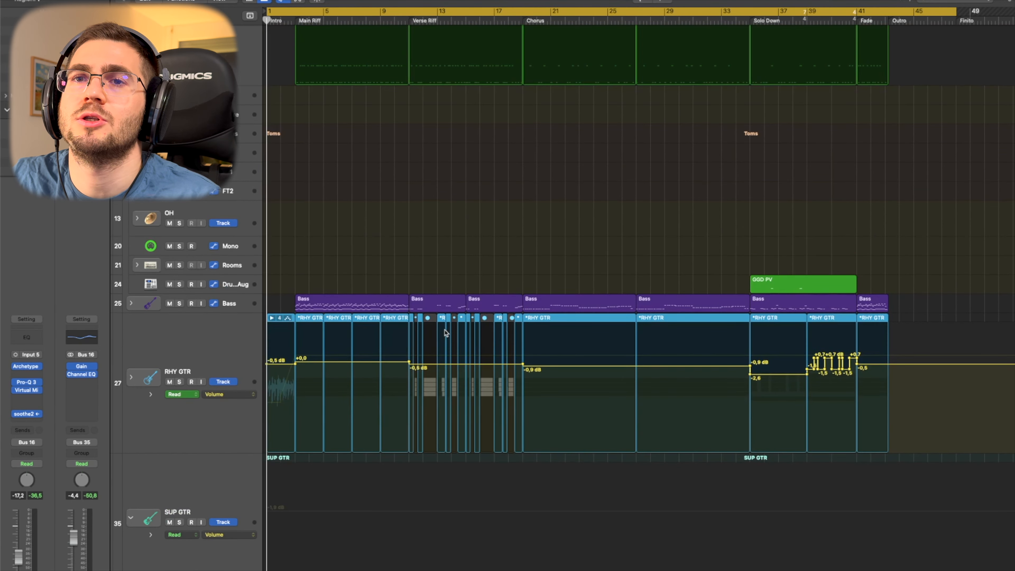
{"action": "key", "text": "a"}
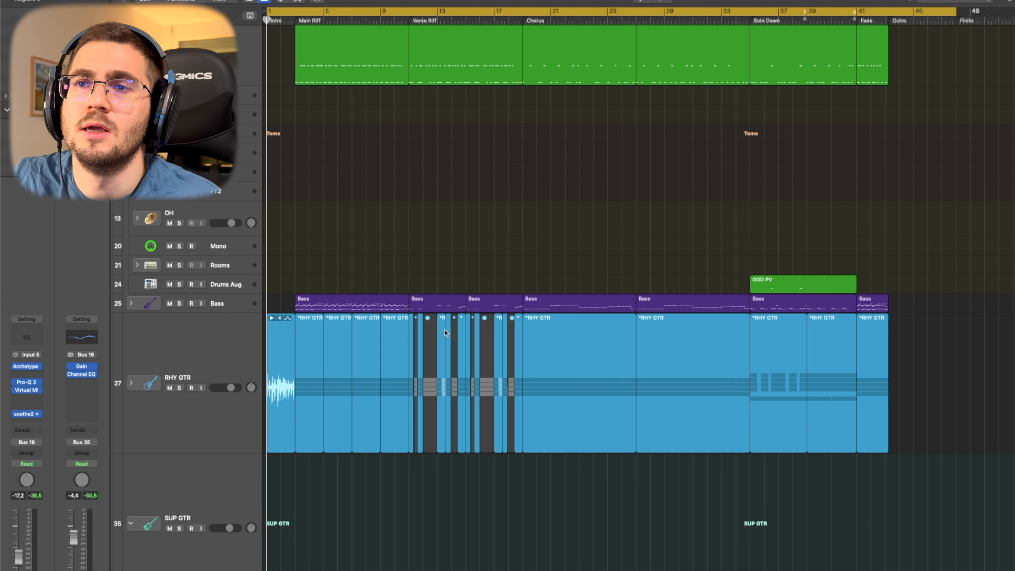
Collapse the SUP GTR and LEADS stacks, slightly reduce the SUP GTR track height, and select the SUP GTR track.
{"action": "scroll", "coordinate": [327, 351], "scroll_direction": "down", "scroll_amount": 8}
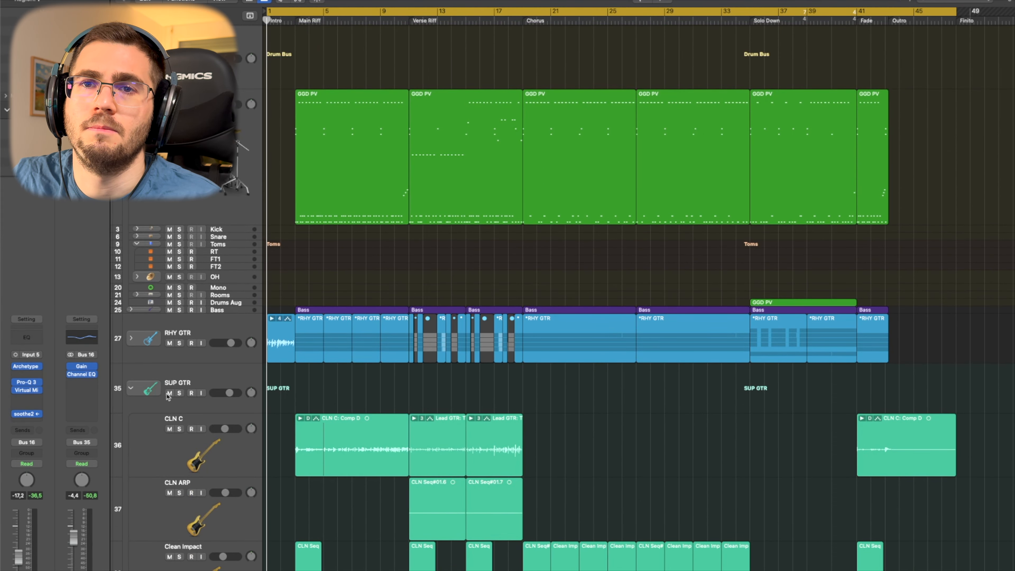
{"action": "left_click", "coordinate": [130, 388]}
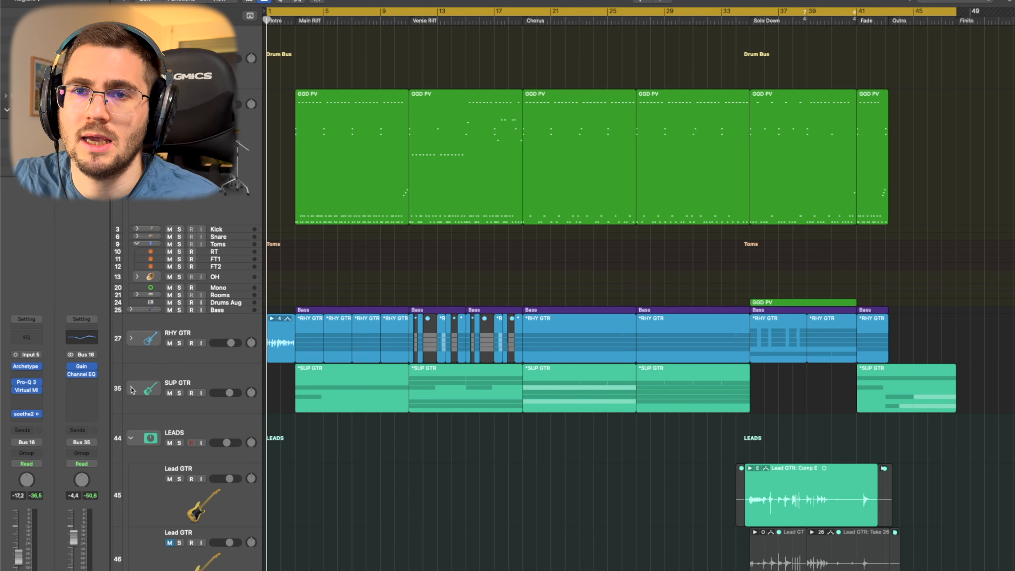
{"action": "left_click", "coordinate": [131, 439]}
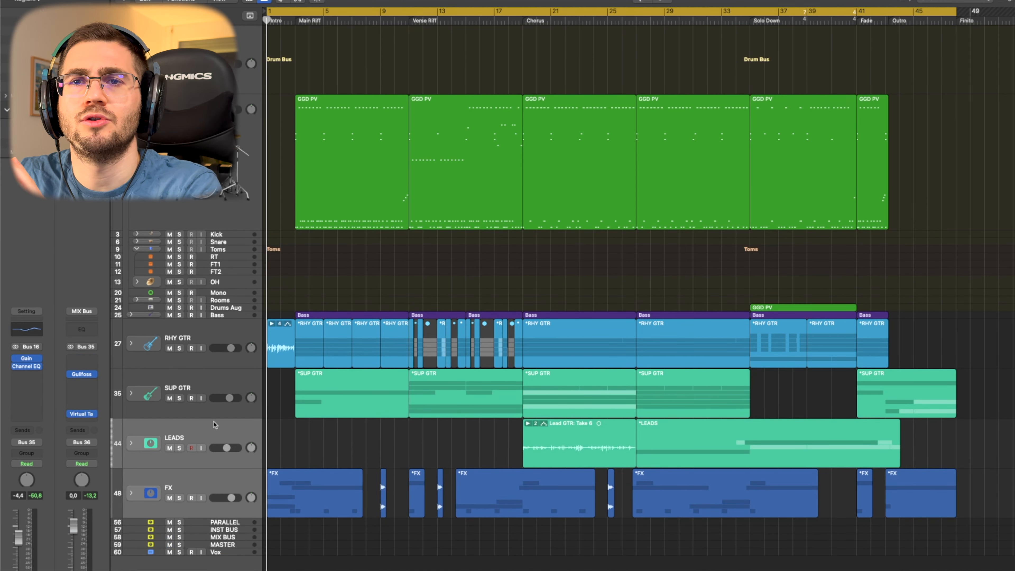
{"action": "left_click_drag", "start_coordinate": [216, 418], "coordinate": [221, 412]}
{"action": "left_click", "coordinate": [223, 414]}
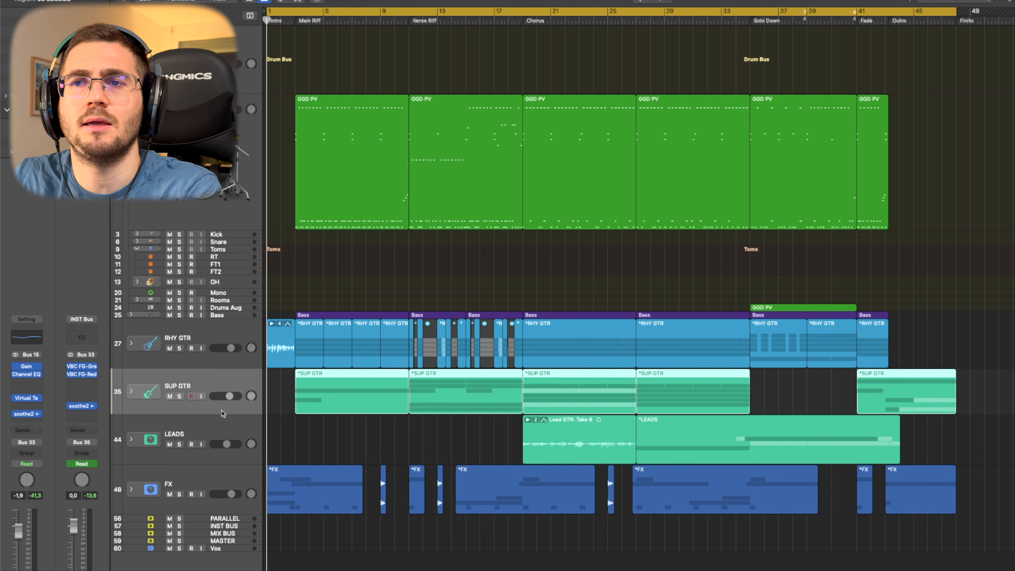